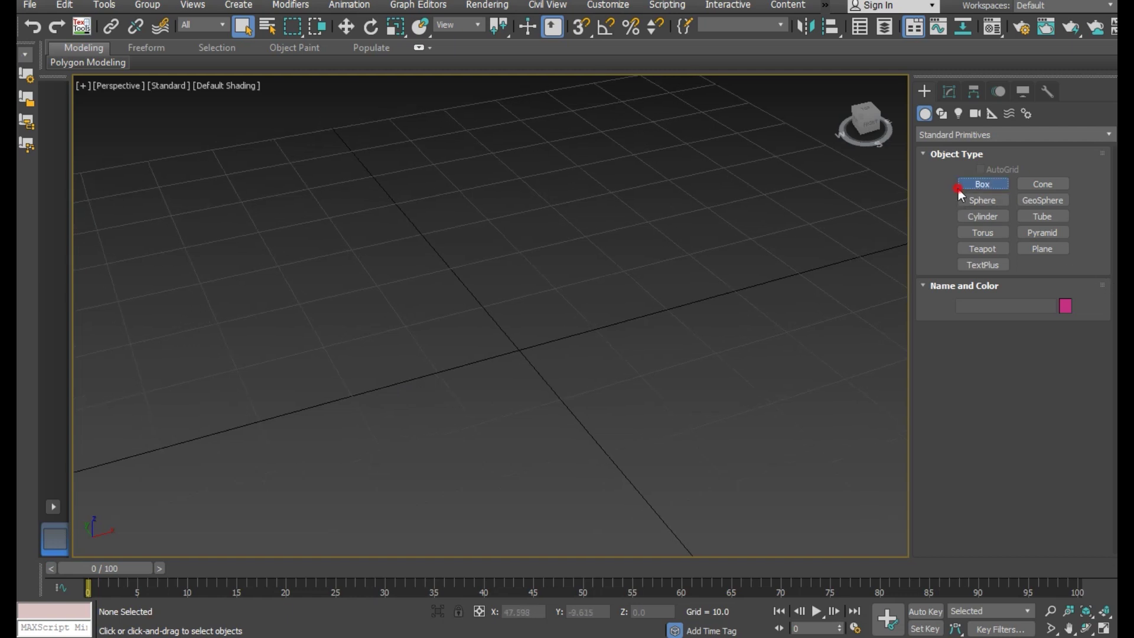
Draw a 30 × 30 × 10 box on the grid with grid snapping enabled.
{"action": "left_click", "coordinate": [967, 185]}
{"action": "scroll", "coordinate": [472, 340], "scroll_direction": "down", "scroll_amount": 2}
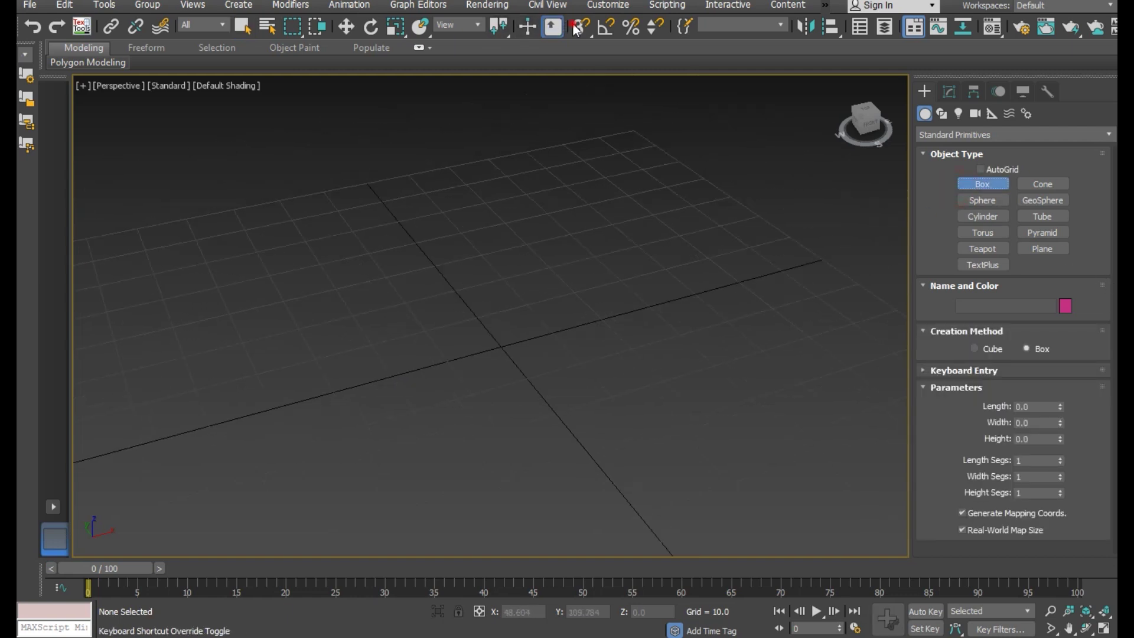
{"action": "key", "text": "s"}
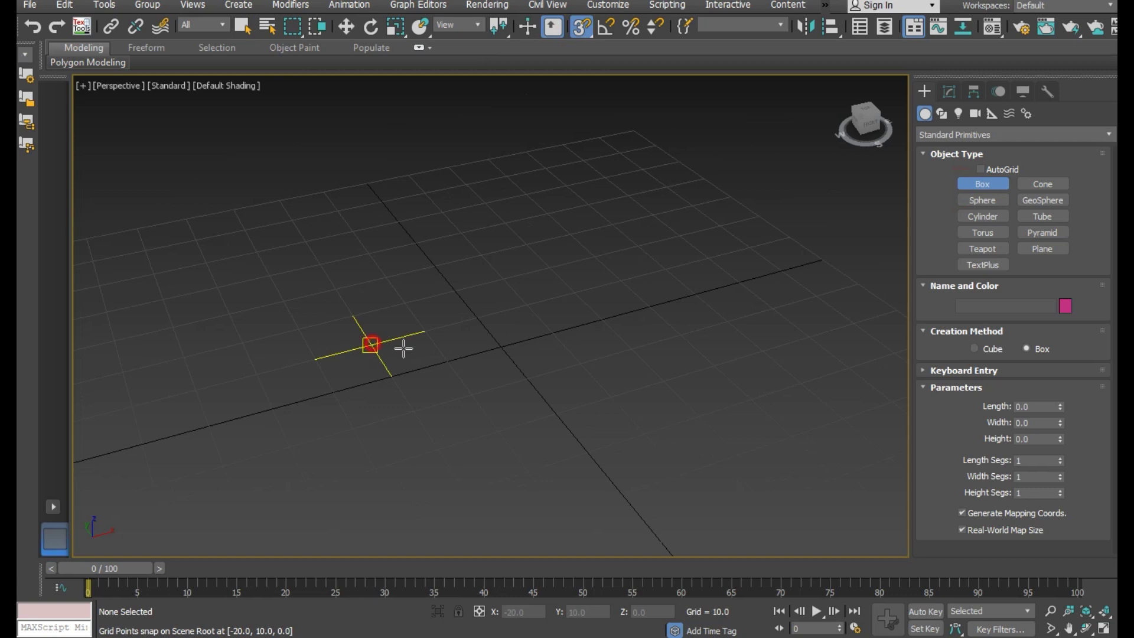
{"action": "left_click_drag", "start_coordinate": [404, 349], "coordinate": [615, 395]}
{"action": "left_click", "coordinate": [612, 395]}
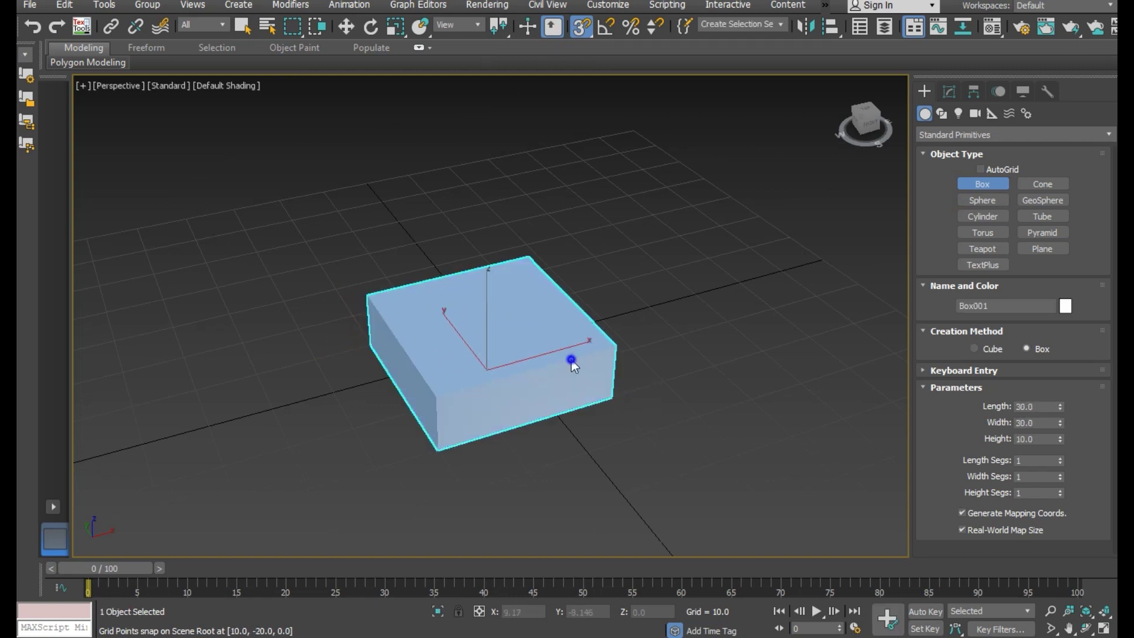
{"action": "left_click", "coordinate": [572, 360]}
{"action": "key", "text": "q"}
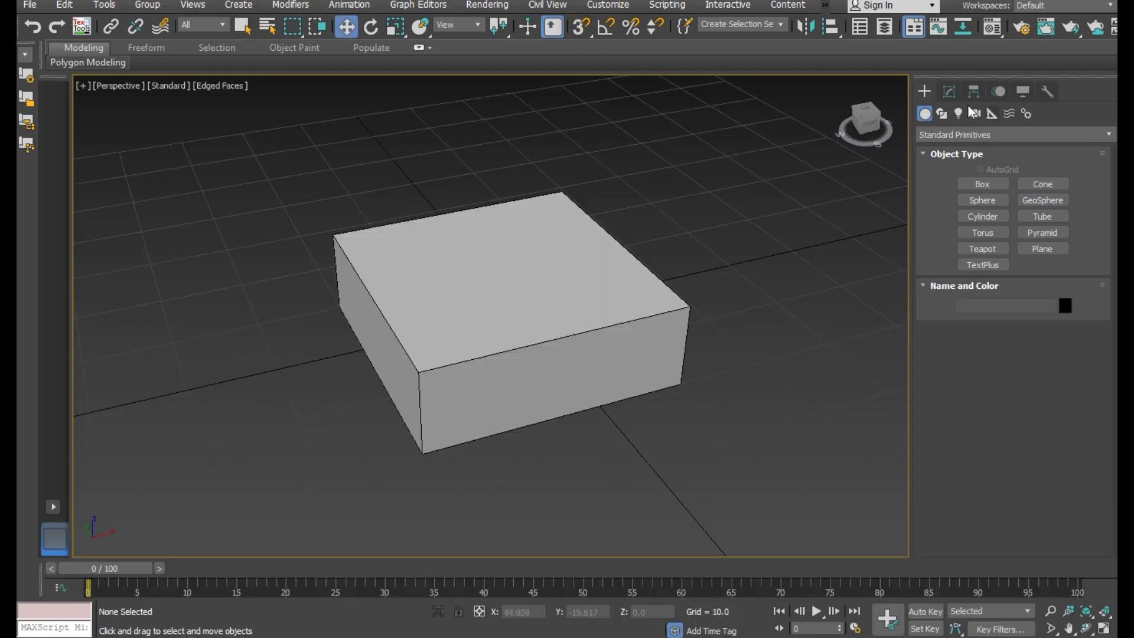
Select Box001 and change its width, first trying a value of 34.
{"action": "left_click", "coordinate": [950, 93]}
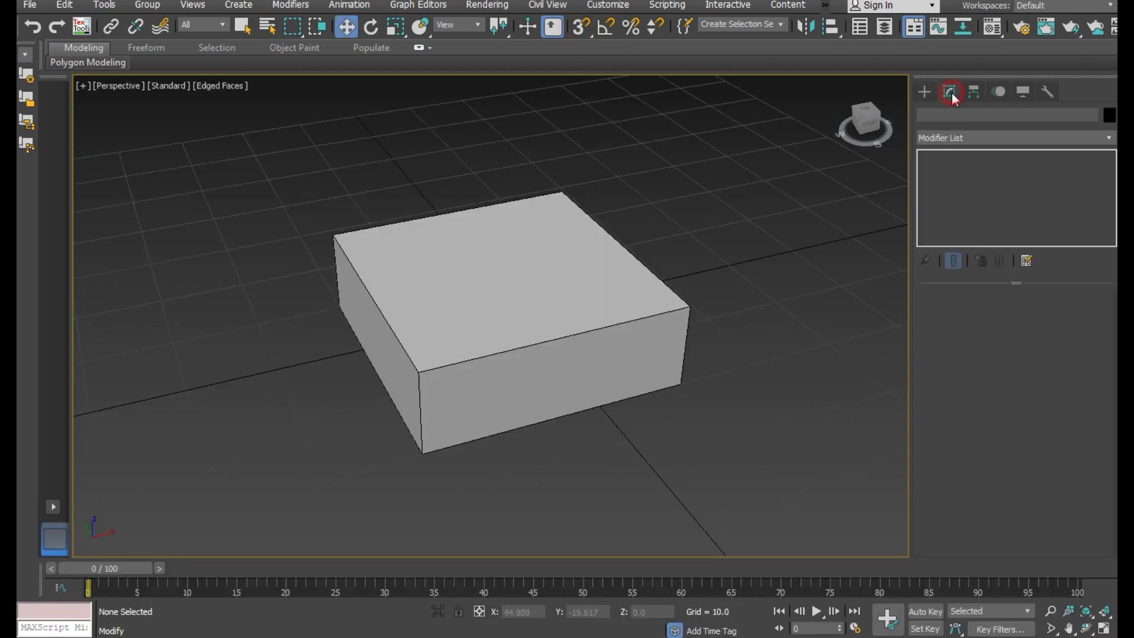
{"action": "left_click", "coordinate": [584, 304]}
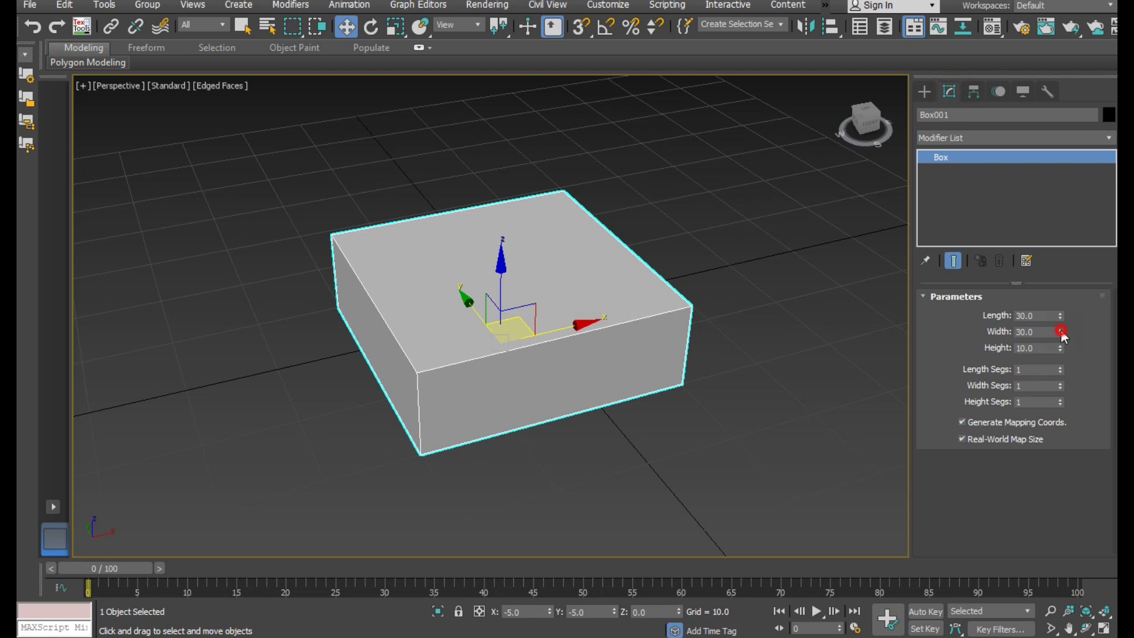
{"action": "left_click_drag", "start_coordinate": [1061, 328], "coordinate": [1062, 308]}
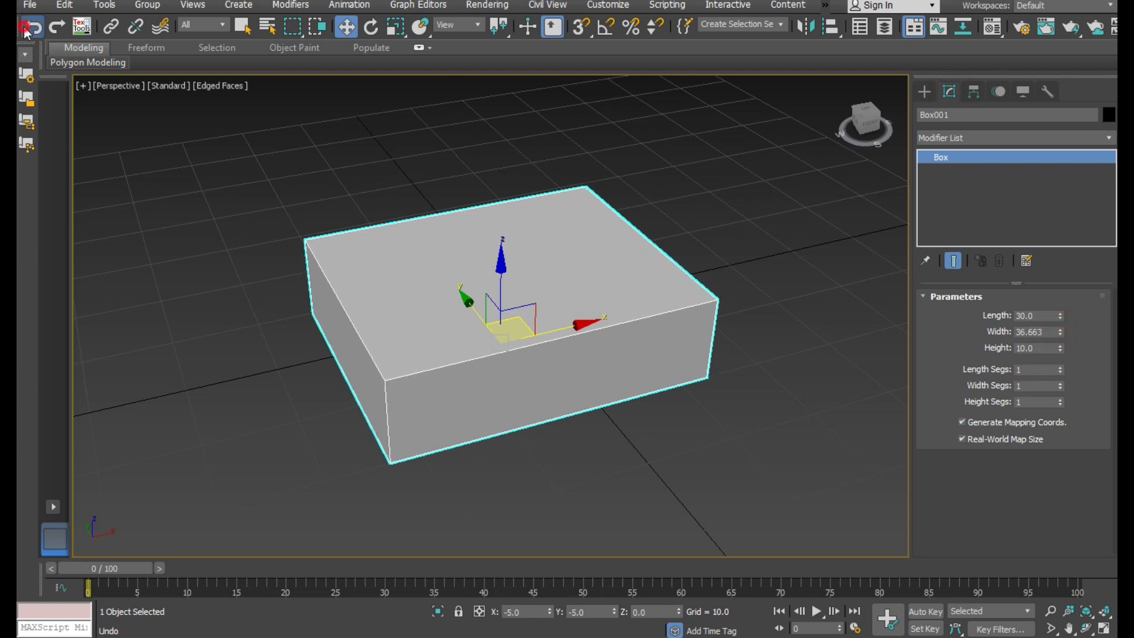
{"action": "left_click", "coordinate": [32, 26]}
{"action": "left_click", "coordinate": [1046, 328]}
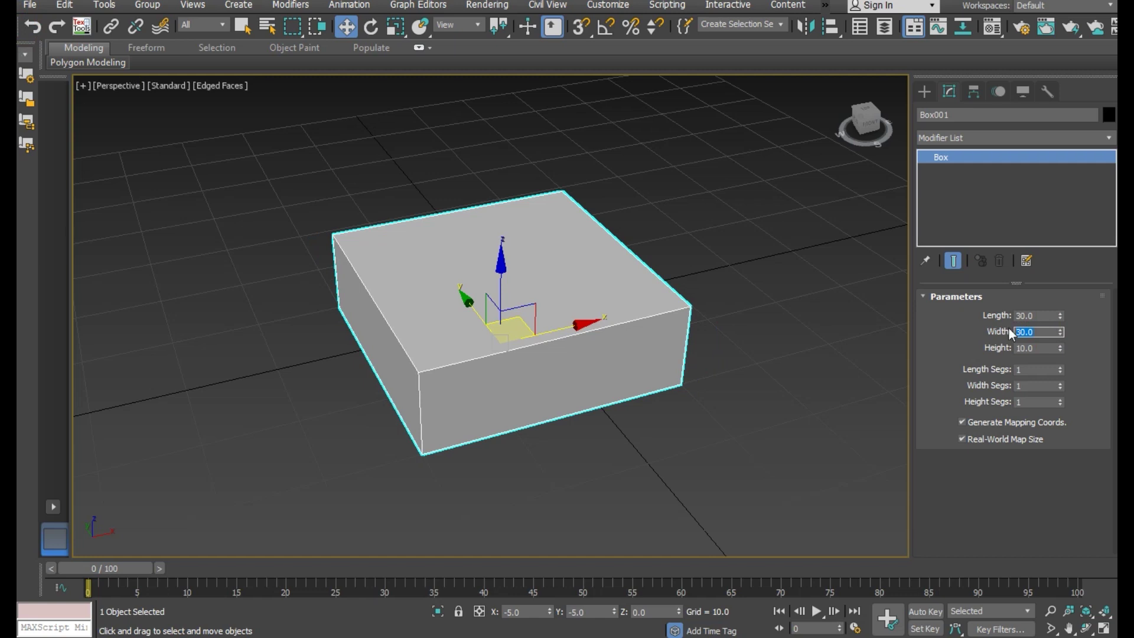
{"action": "type", "text": "34"}
{"action": "left_click", "coordinate": [1004, 490]}
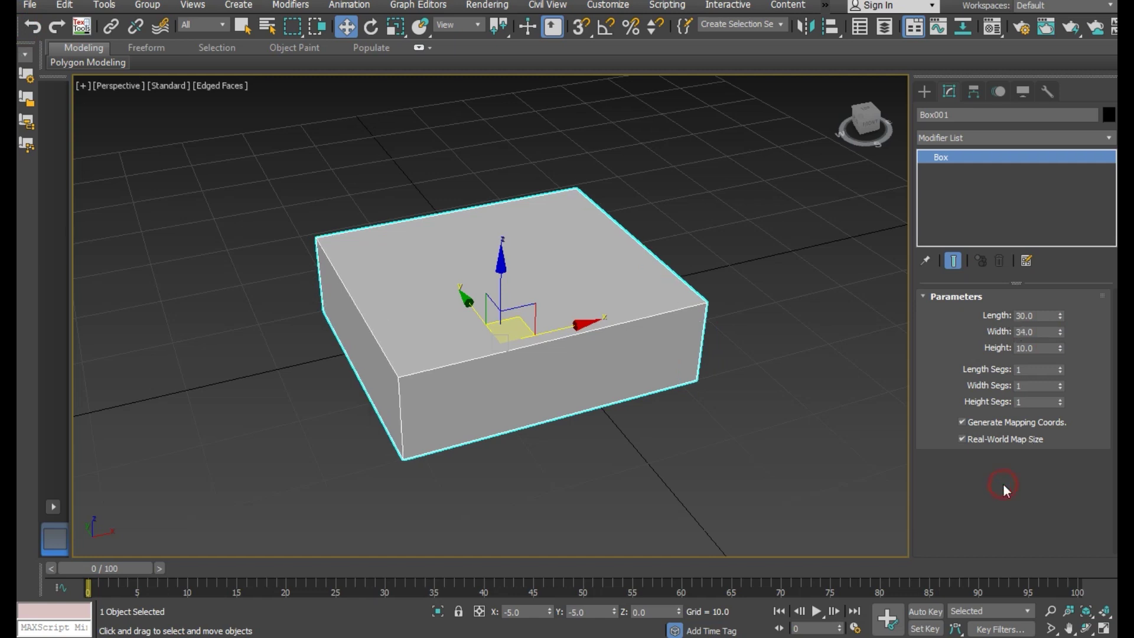
Lower the box height to 8 and settle the width at 36.
{"action": "left_click", "coordinate": [1048, 348]}
{"action": "type", "text": "8"}
{"action": "left_click", "coordinate": [1017, 495]}
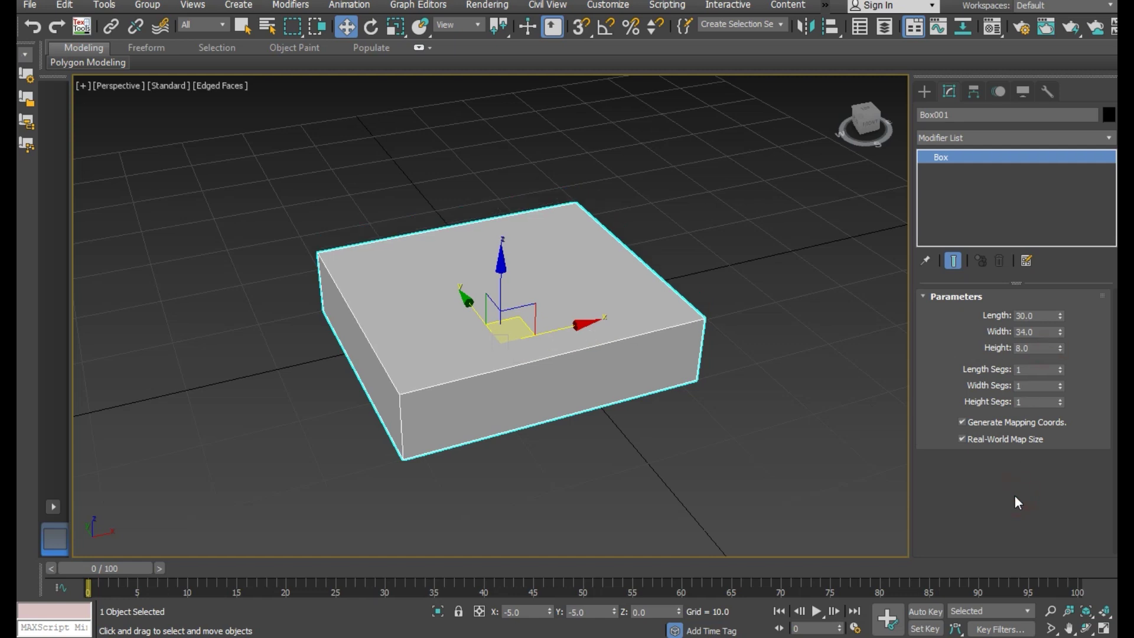
{"action": "scroll", "coordinate": [527, 389], "scroll_direction": "up", "scroll_amount": 2}
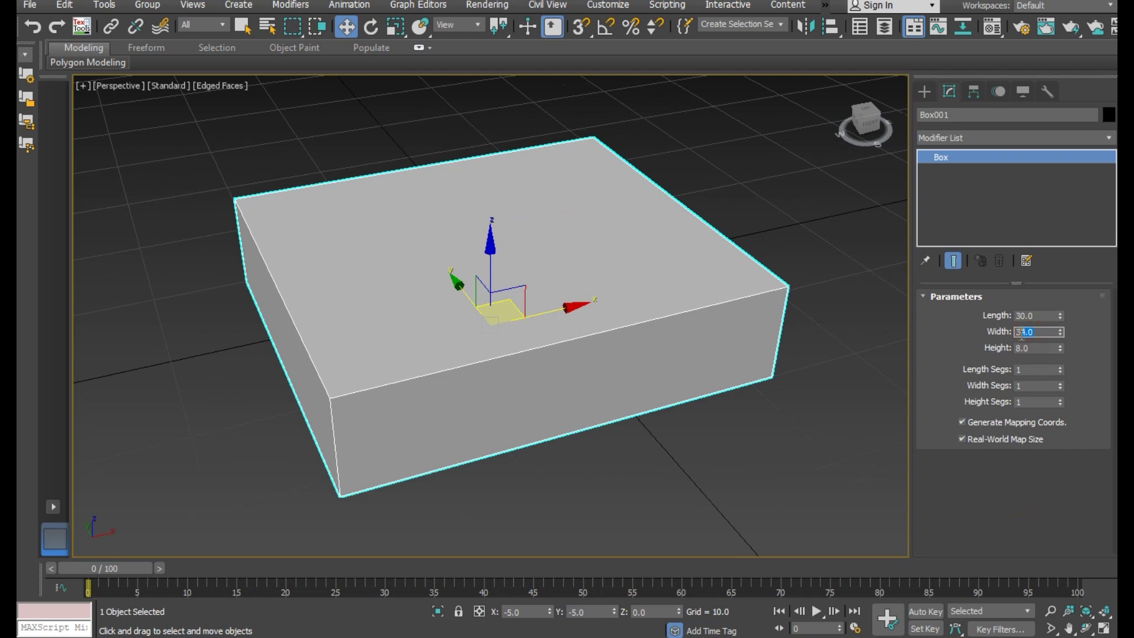
{"action": "type", "text": "38"}
{"action": "left_click", "coordinate": [1015, 492]}
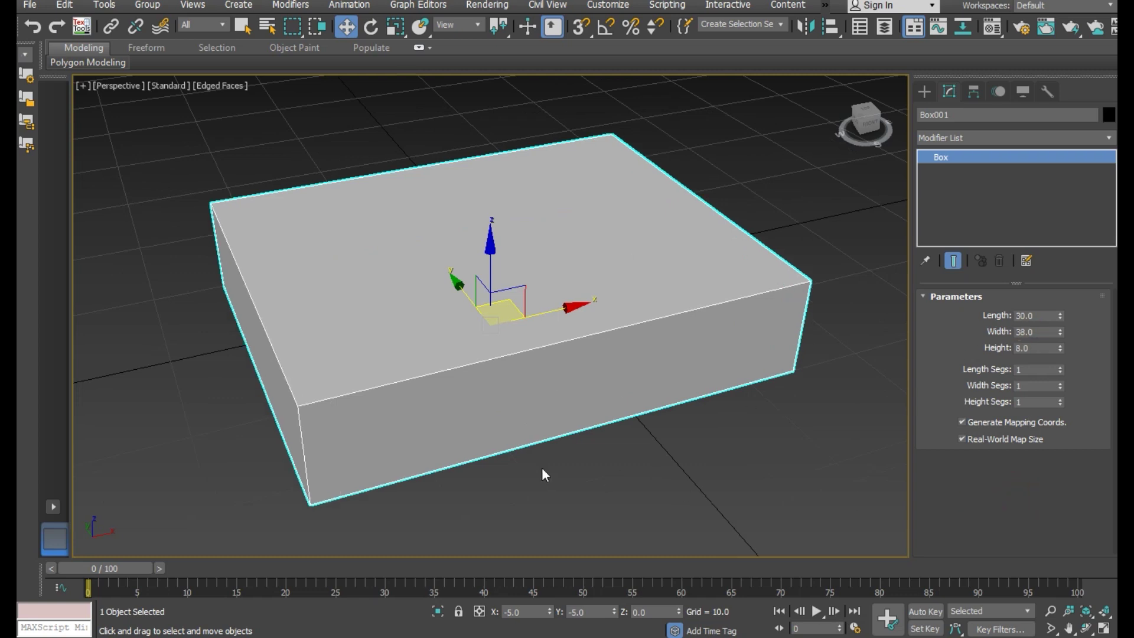
{"action": "scroll", "coordinate": [545, 475], "scroll_direction": "down", "scroll_amount": 3}
{"action": "mouse_move", "coordinate": [552, 406]}
{"action": "middle_mouse_down", "text": "alt"}
{"action": "mouse_move", "coordinate": [650, 458]}
{"action": "mouse_move", "coordinate": [588, 400]}
{"action": "middle_mouse_up", "text": "alt"}
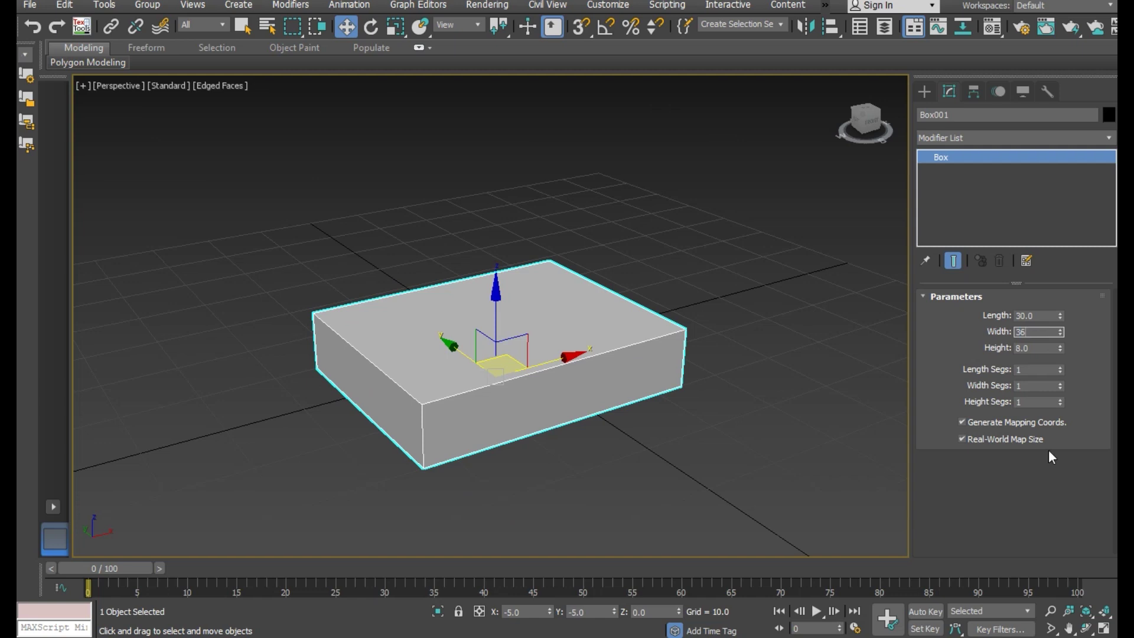
{"action": "left_click", "coordinate": [1044, 491]}
Convert Box001 to an Editable Poly.
{"action": "scroll", "coordinate": [402, 369], "scroll_direction": "up", "scroll_amount": 2}
{"action": "right_click", "coordinate": [1005, 157]}
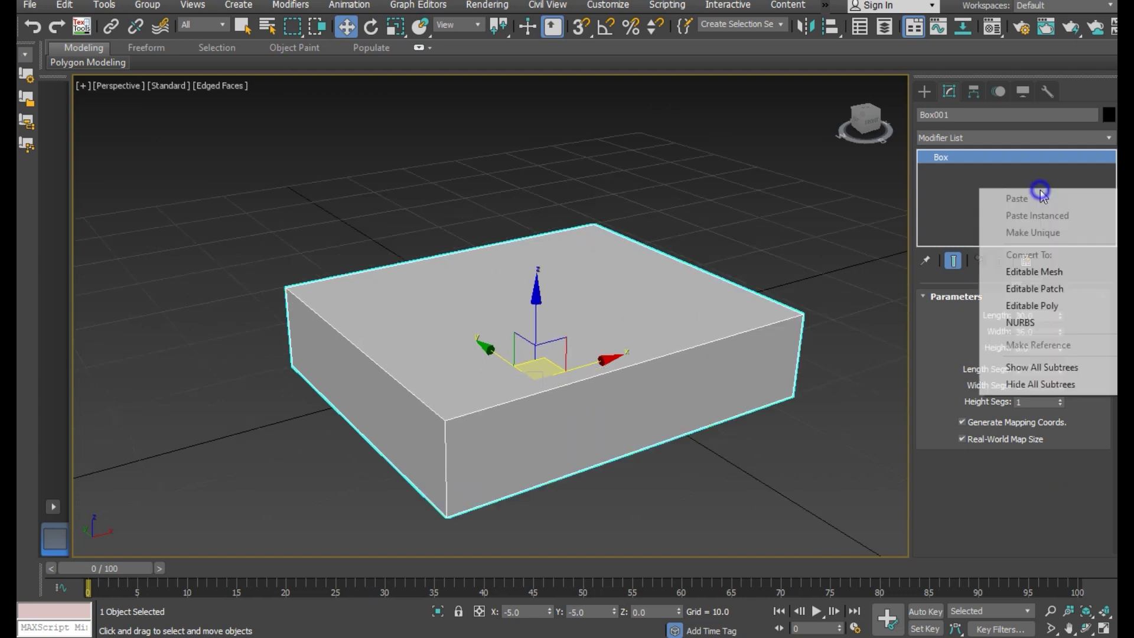
{"action": "left_click", "coordinate": [1061, 303]}
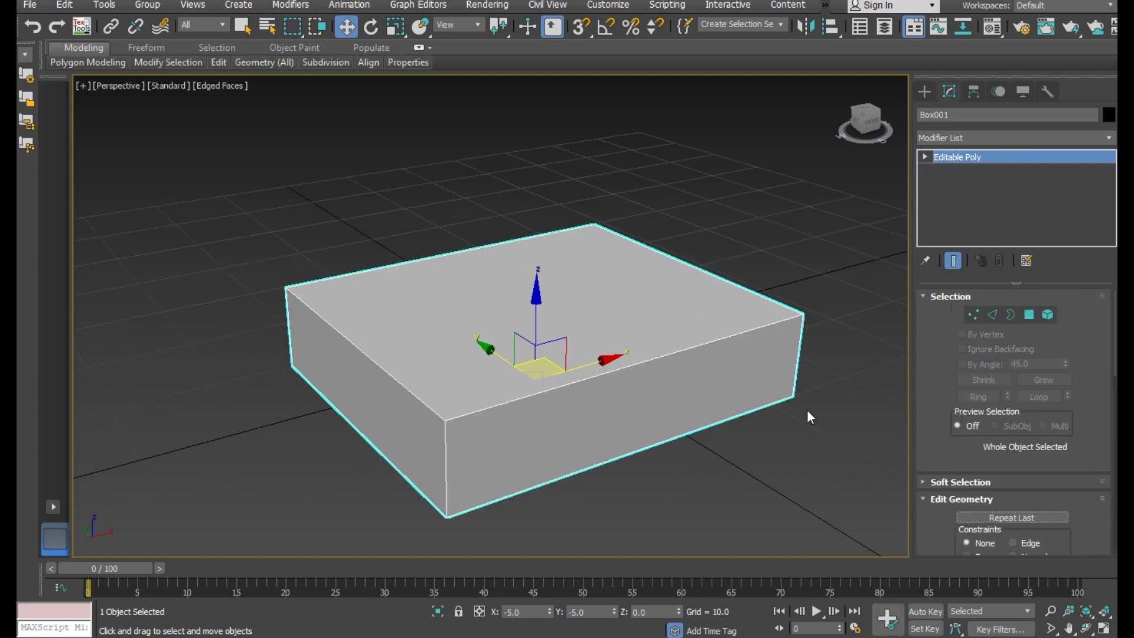
{"action": "left_click", "coordinate": [792, 429]}
{"action": "left_click", "coordinate": [466, 365]}
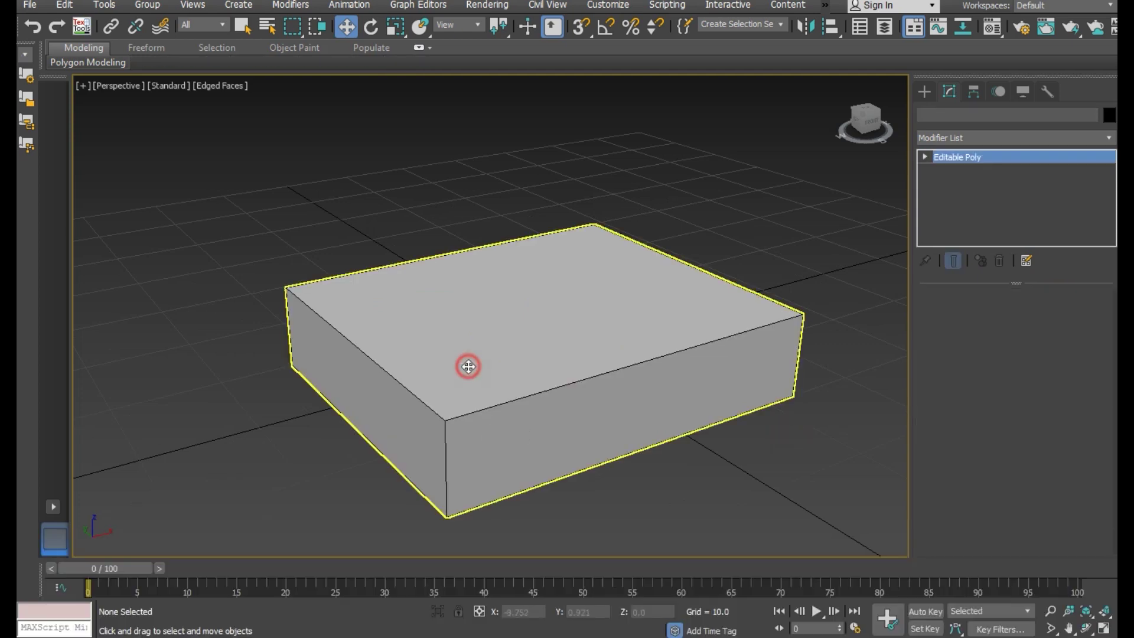
{"action": "right_click", "coordinate": [971, 177]}
{"action": "left_click", "coordinate": [1020, 303]}
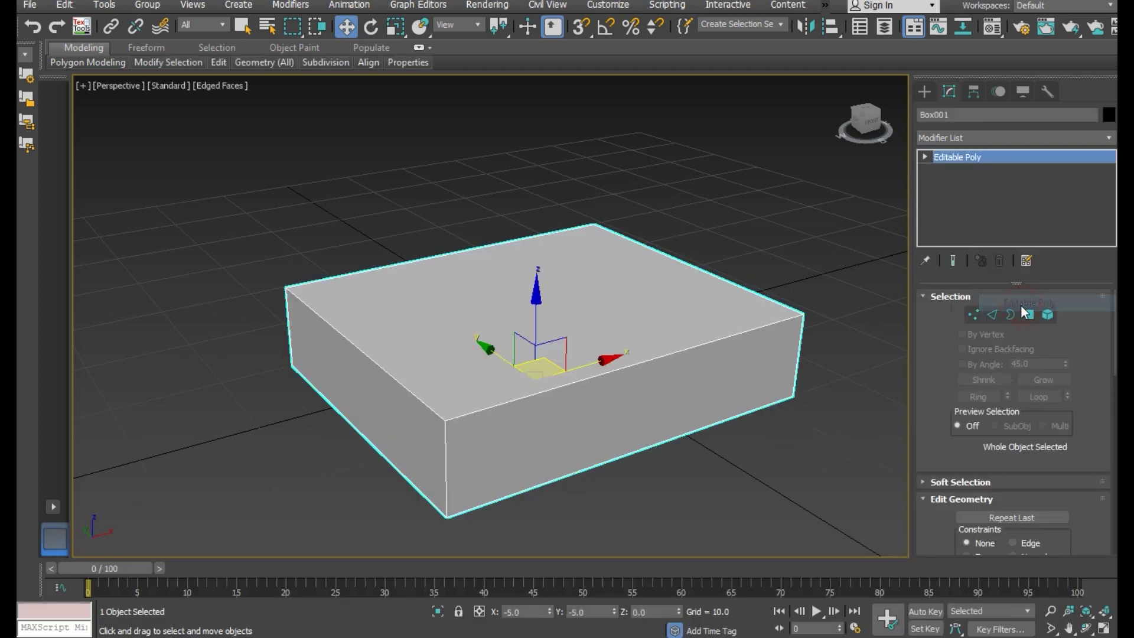
In Edge mode, marquee-select the eight top-rim and vertical corner edges.
{"action": "left_click", "coordinate": [993, 314]}
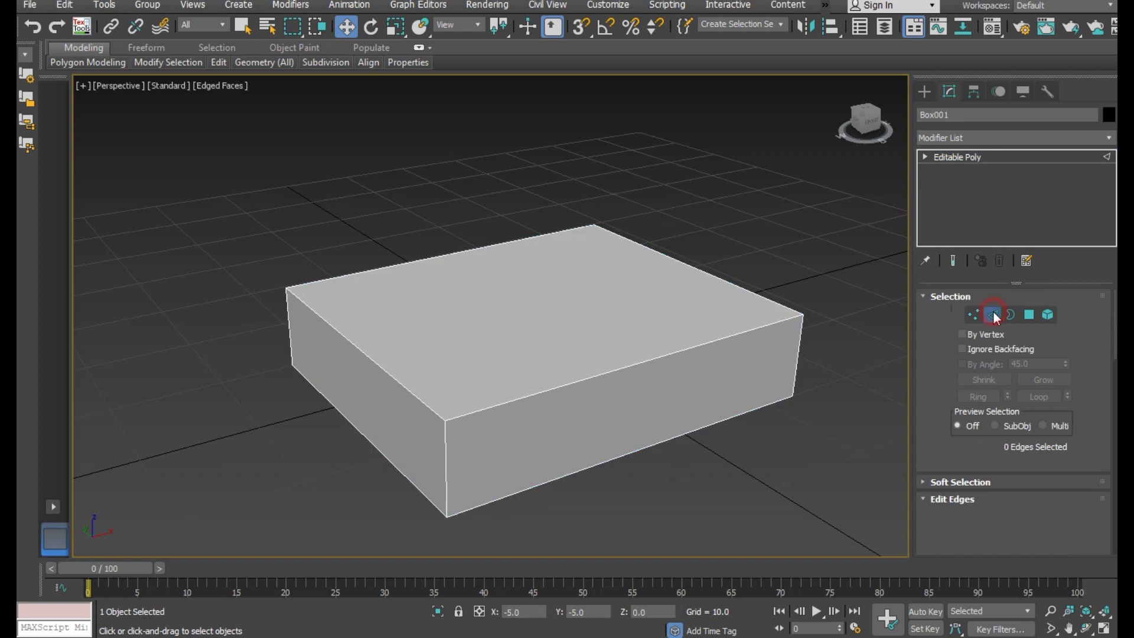
{"action": "mouse_move", "coordinate": [470, 277]}
{"action": "middle_mouse_down", "text": "alt"}
{"action": "mouse_move", "coordinate": [432, 257]}
{"action": "mouse_move", "coordinate": [305, 236]}
{"action": "middle_mouse_up", "text": "alt"}
{"action": "left_click_drag", "start_coordinate": [283, 237], "coordinate": [824, 339]}
{"action": "middle_click_drag", "start_coordinate": [663, 346], "coordinate": [718, 367], "text": "alt"}
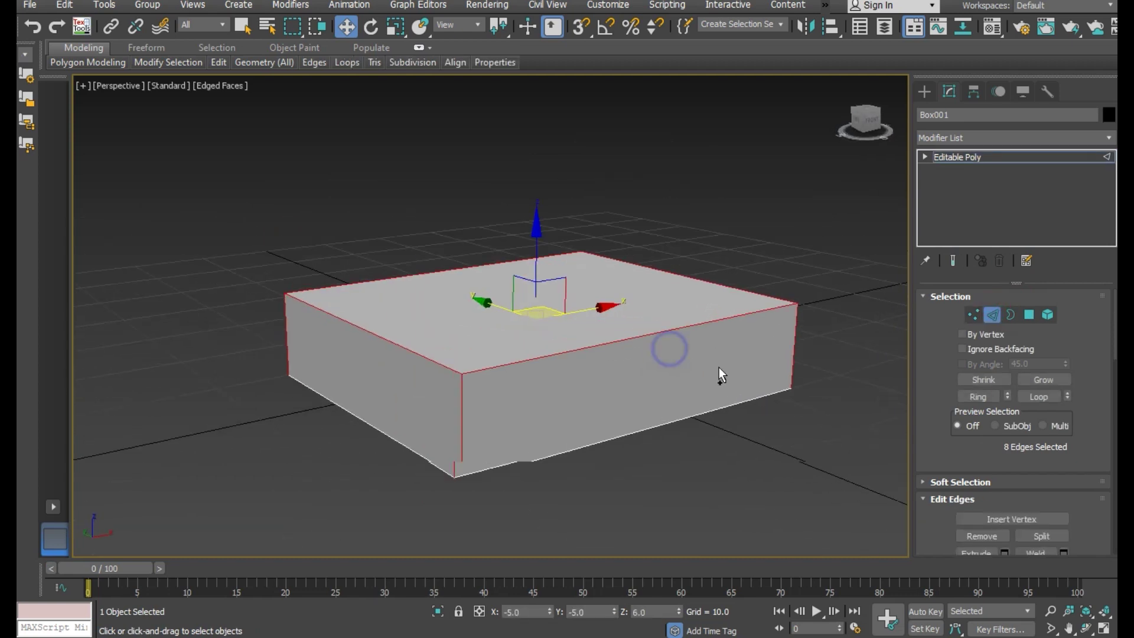
{"action": "scroll", "coordinate": [572, 364], "scroll_direction": "up", "scroll_amount": 3}
{"action": "scroll", "coordinate": [998, 491], "scroll_direction": "down", "scroll_amount": 2}
{"action": "scroll", "coordinate": [999, 491], "scroll_direction": "down", "scroll_amount": 2}
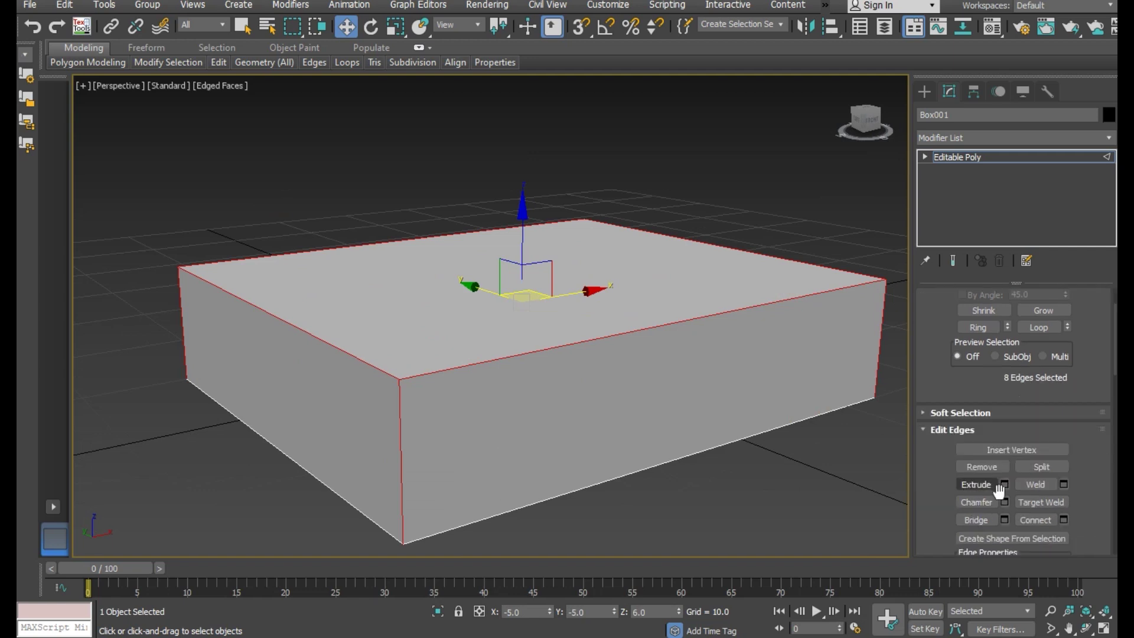
Start chamfering the selected edges with added segments and set viewport shading to Performance.
{"action": "key", "text": "ctrl+shift+c"}
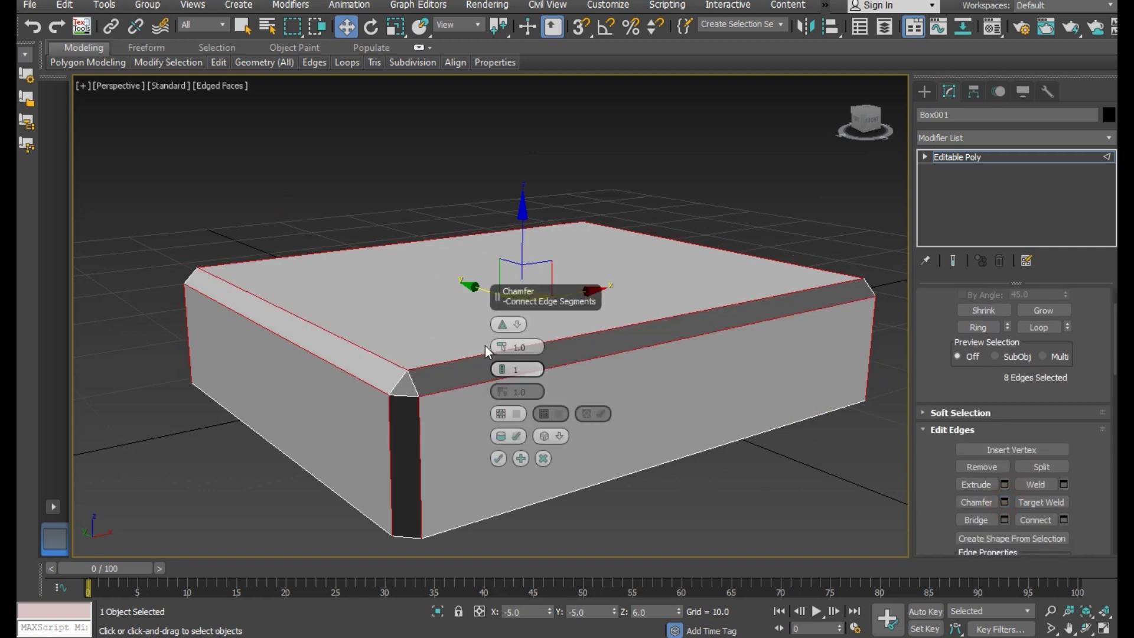
{"action": "left_click_drag", "start_coordinate": [501, 348], "coordinate": [480, 327]}
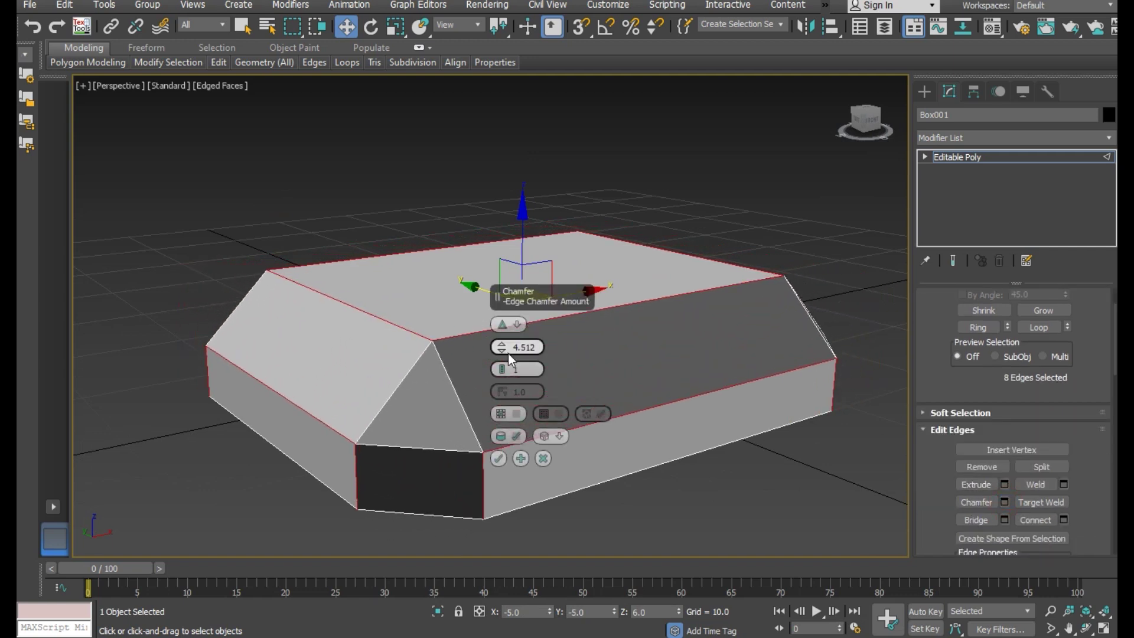
{"action": "left_click_drag", "start_coordinate": [504, 366], "coordinate": [502, 353]}
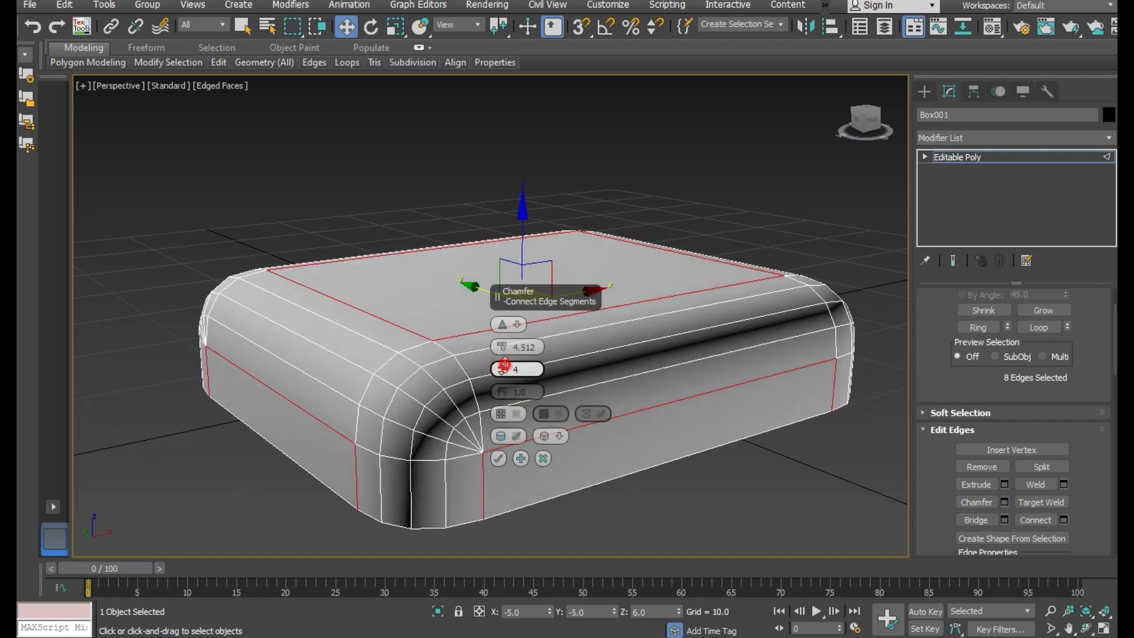
{"action": "middle_click_drag", "start_coordinate": [430, 357], "coordinate": [423, 367], "text": "alt"}
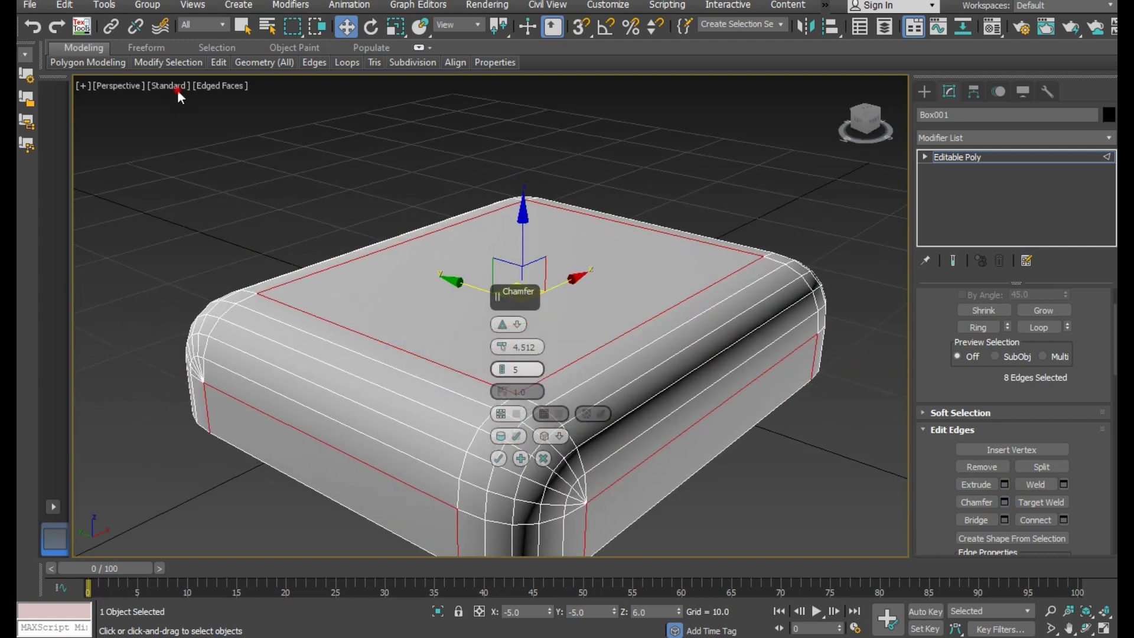
{"action": "left_click", "coordinate": [169, 84]}
{"action": "left_click", "coordinate": [202, 156]}
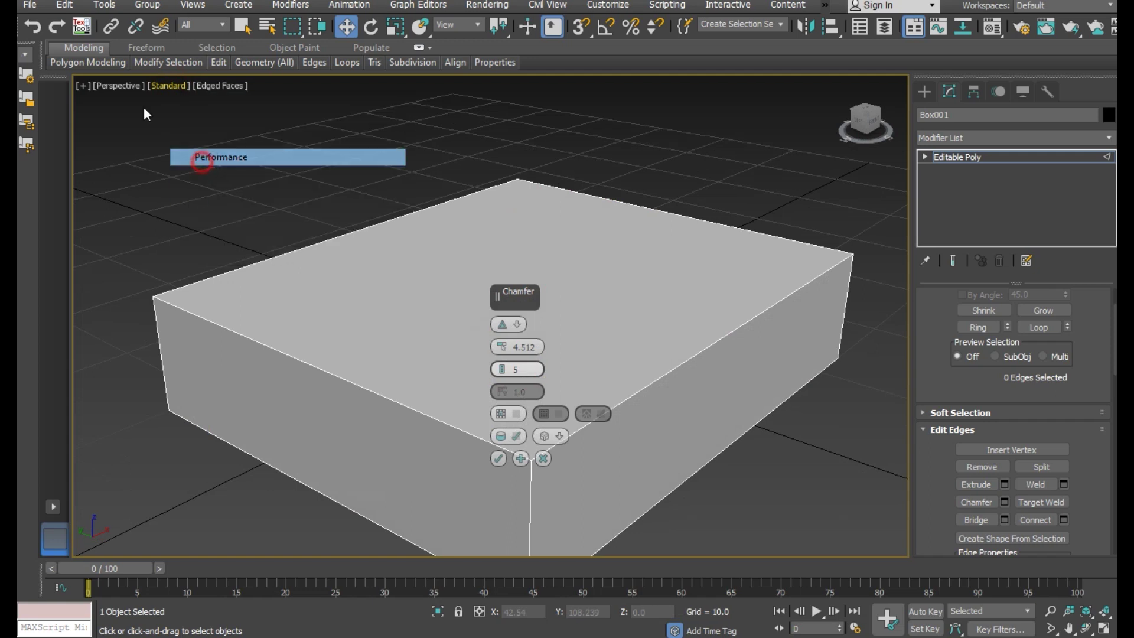
Increase the chamfer to about 5.1 with 6 segments and commit it.
{"action": "middle_click_drag", "start_coordinate": [424, 256], "coordinate": [383, 338], "text": "alt"}
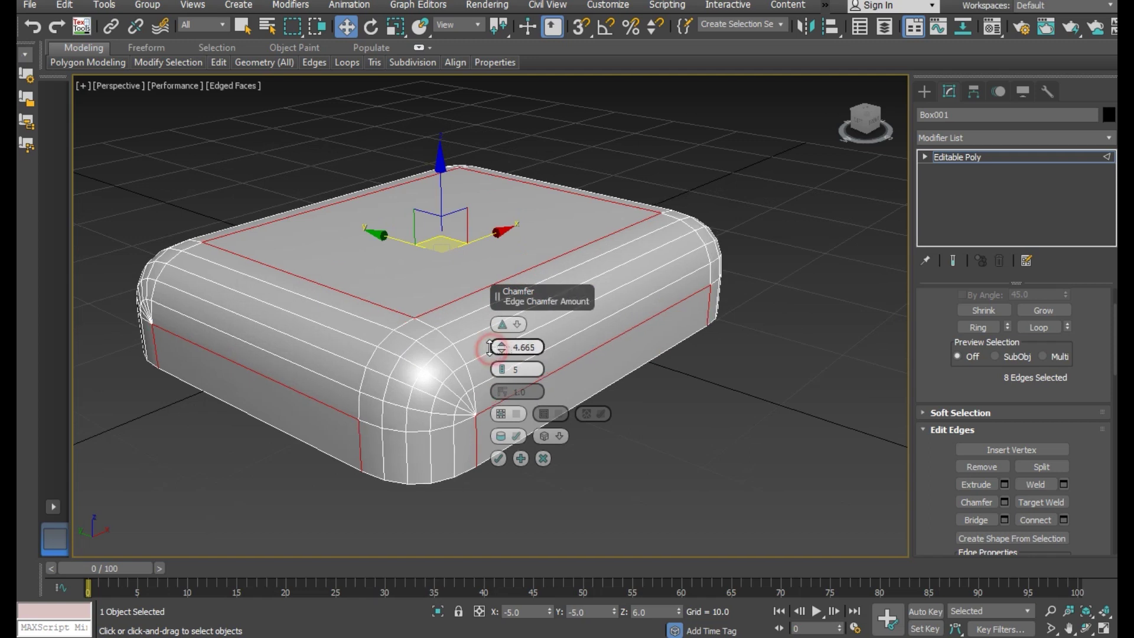
{"action": "left_click_drag", "start_coordinate": [488, 348], "coordinate": [488, 340]}
{"action": "left_click_drag", "start_coordinate": [517, 295], "coordinate": [616, 303]}
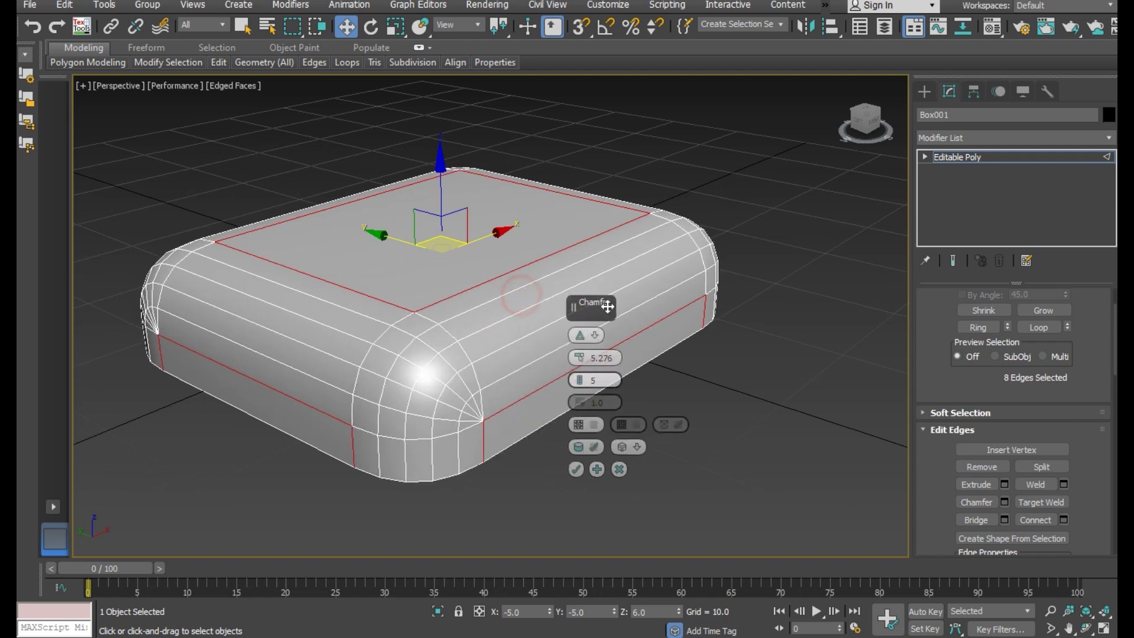
{"action": "mouse_move", "coordinate": [471, 324]}
{"action": "middle_mouse_down", "text": "alt"}
{"action": "mouse_move", "coordinate": [502, 349]}
{"action": "mouse_move", "coordinate": [442, 328]}
{"action": "mouse_move", "coordinate": [438, 307]}
{"action": "mouse_move", "coordinate": [419, 379]}
{"action": "middle_mouse_up", "text": "alt"}
{"action": "scroll", "coordinate": [419, 379], "scroll_direction": "up", "scroll_amount": 2}
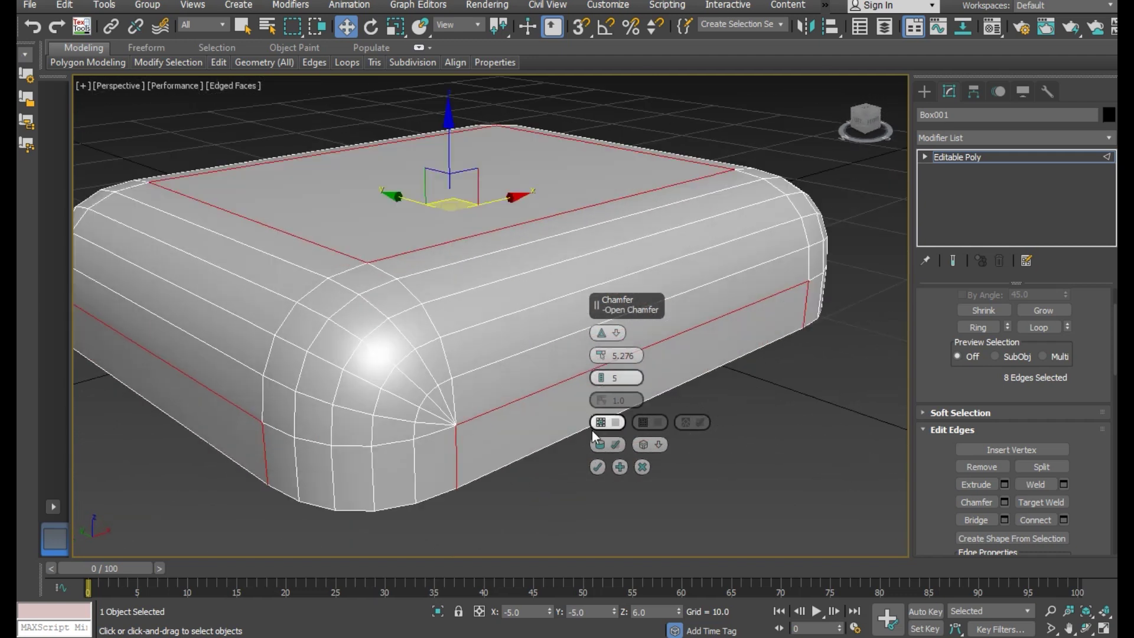
{"action": "mouse_move", "coordinate": [598, 380]}
{"action": "left_mouse_down"}
{"action": "mouse_move", "coordinate": [602, 355]}
{"action": "mouse_move", "coordinate": [605, 364]}
{"action": "left_mouse_up"}
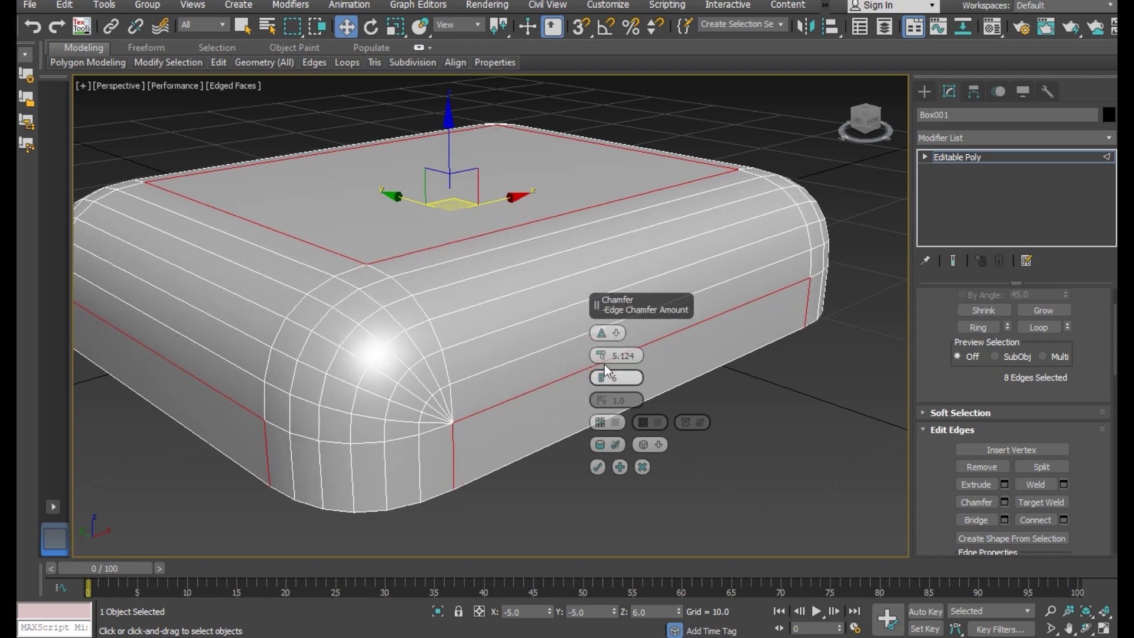
{"action": "left_click", "coordinate": [596, 468]}
Select the cushion's bottom face and convert it to its border edges.
{"action": "scroll", "coordinate": [503, 378], "scroll_direction": "down", "scroll_amount": 2}
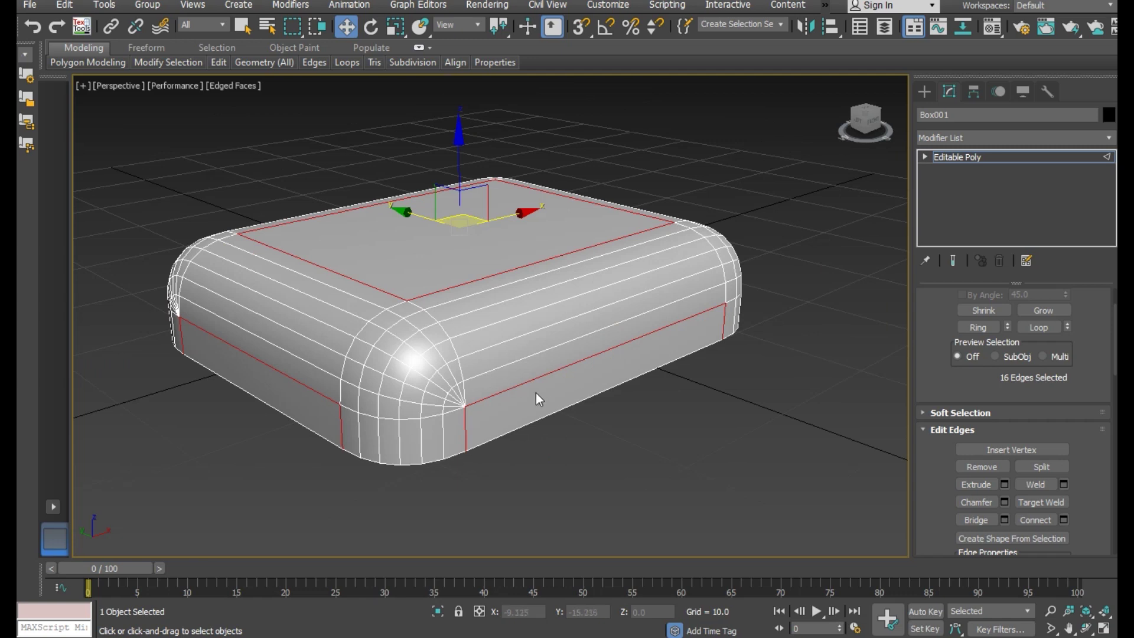
{"action": "left_click", "coordinate": [597, 443]}
{"action": "middle_click_drag", "start_coordinate": [597, 443], "coordinate": [516, 384], "text": "alt"}
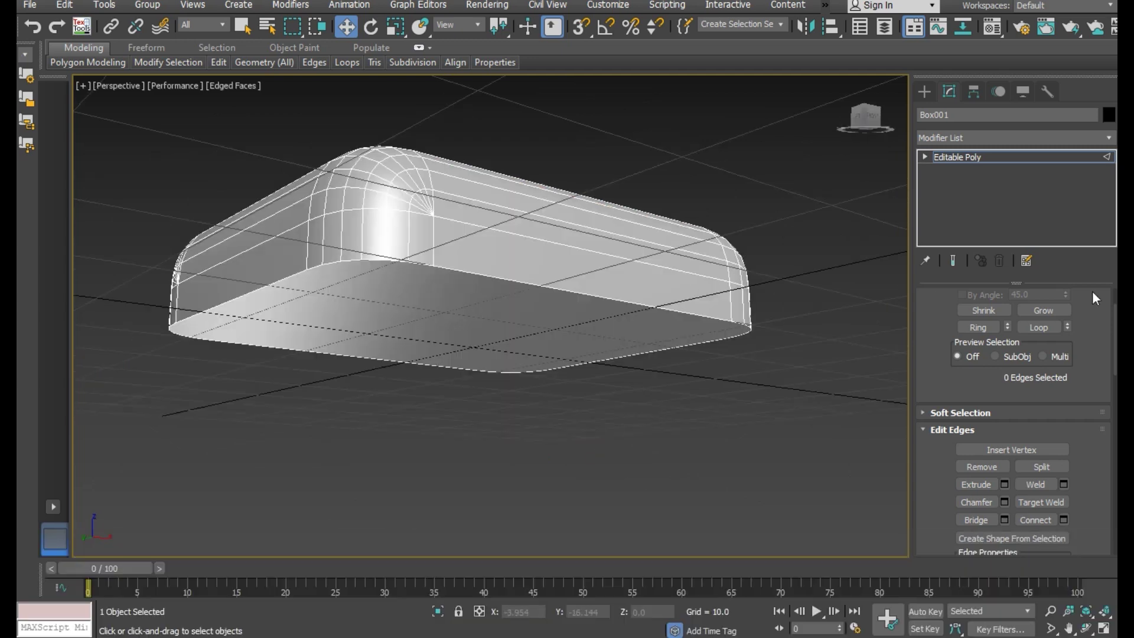
{"action": "scroll", "coordinate": [1036, 358], "scroll_direction": "up", "scroll_amount": 2}
{"action": "scroll", "coordinate": [1036, 358], "scroll_direction": "up", "scroll_amount": 2}
{"action": "left_click", "coordinate": [1029, 315]}
{"action": "left_click", "coordinate": [428, 303]}
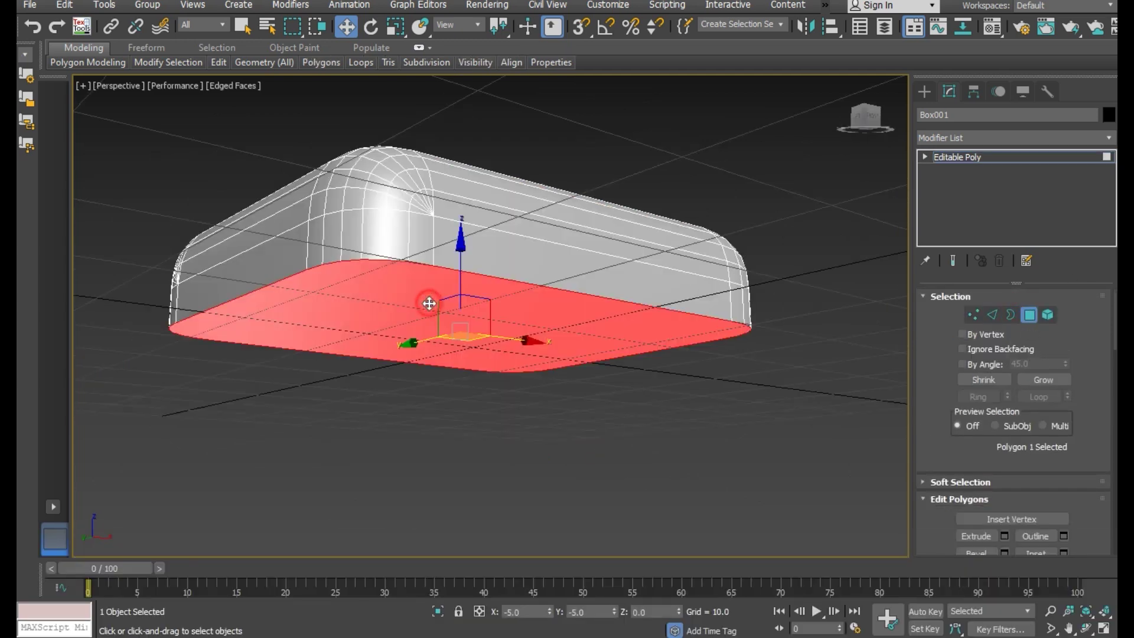
{"action": "left_click", "coordinate": [988, 317], "text": "ctrl"}
Chamfer the bottom border edges by about 1.3 with 6 segments.
{"action": "scroll", "coordinate": [425, 306], "scroll_direction": "up", "scroll_amount": 3}
{"action": "scroll", "coordinate": [424, 306], "scroll_direction": "up", "scroll_amount": 2}
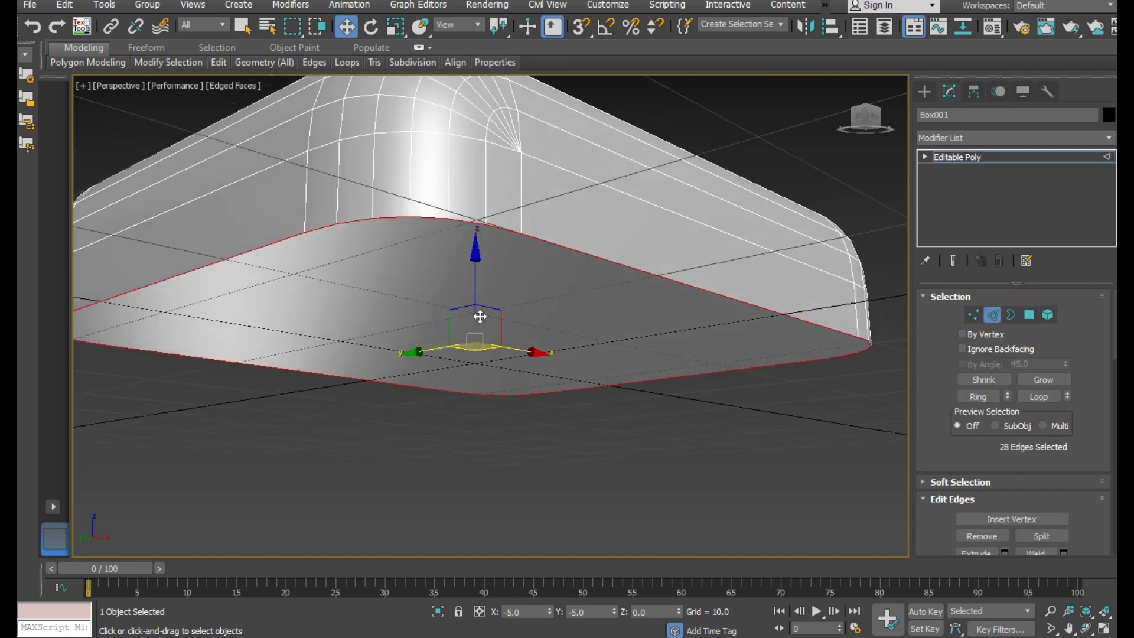
{"action": "scroll", "coordinate": [974, 452], "scroll_direction": "down", "scroll_amount": 2}
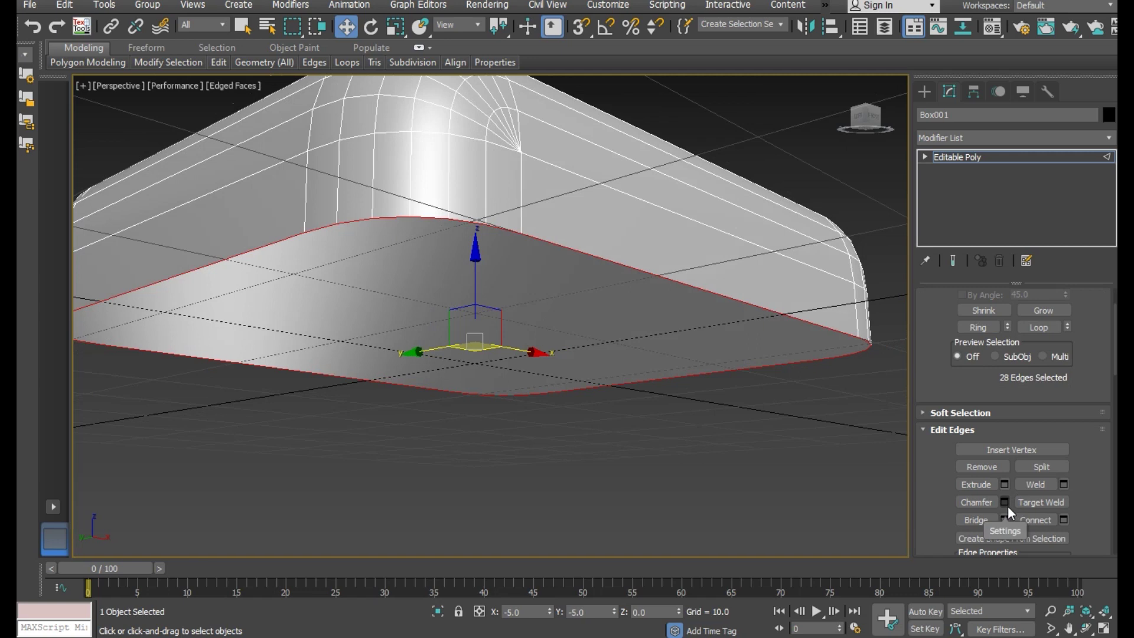
{"action": "left_click", "coordinate": [1005, 501]}
{"action": "scroll", "coordinate": [379, 304], "scroll_direction": "down", "scroll_amount": 3}
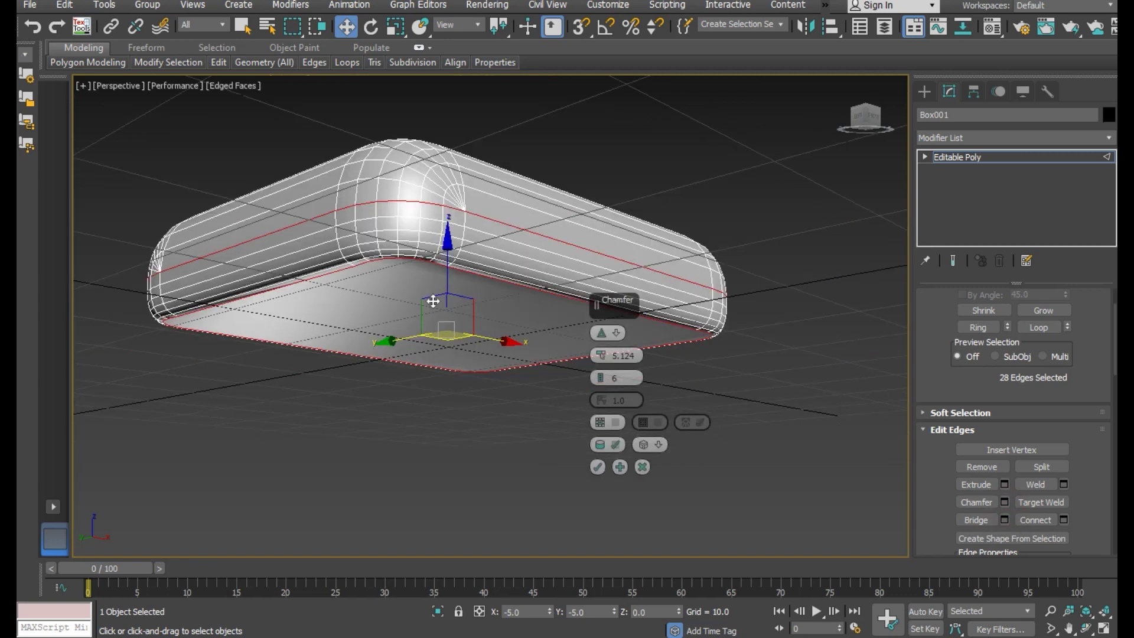
{"action": "middle_click_drag", "start_coordinate": [390, 295], "coordinate": [423, 271], "text": "alt"}
{"action": "scroll", "coordinate": [423, 272], "scroll_direction": "up", "scroll_amount": 2}
{"action": "scroll", "coordinate": [423, 272], "scroll_direction": "up", "scroll_amount": 1}
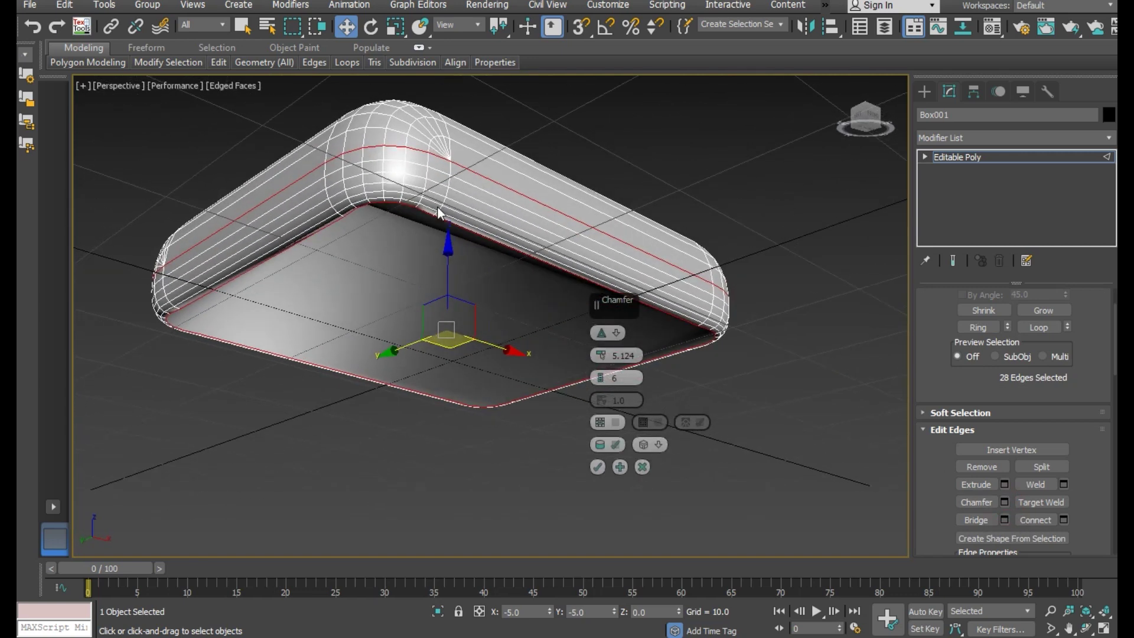
{"action": "scroll", "coordinate": [575, 332], "scroll_direction": "up", "scroll_amount": 2}
{"action": "left_click_drag", "start_coordinate": [608, 355], "coordinate": [612, 373]}
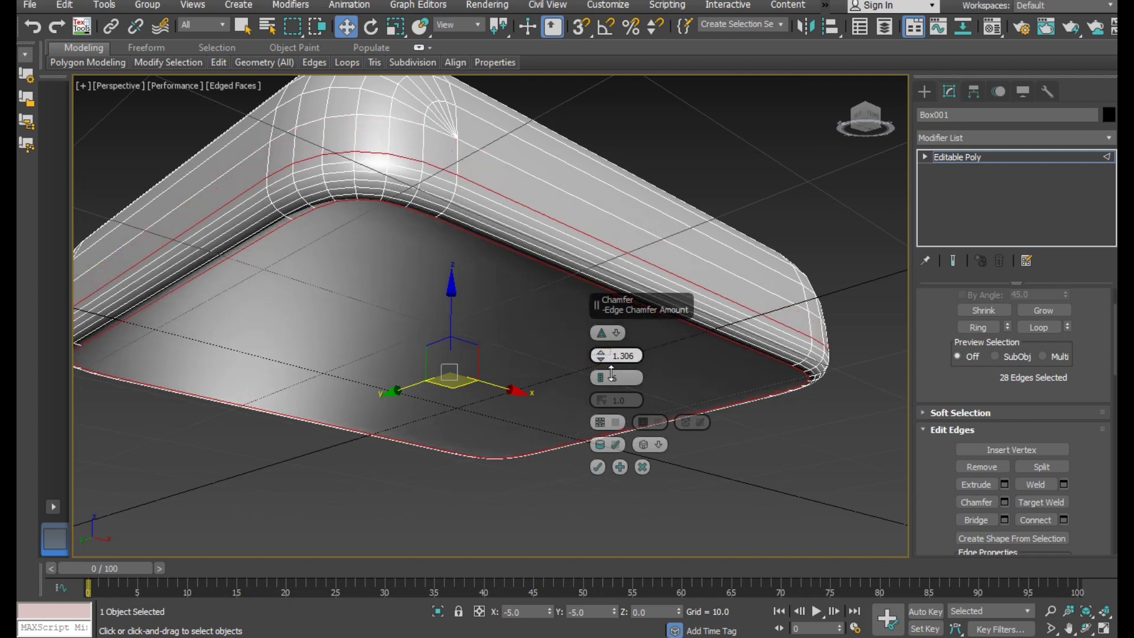
{"action": "middle_click_drag", "start_coordinate": [470, 321], "coordinate": [516, 442], "text": "alt"}
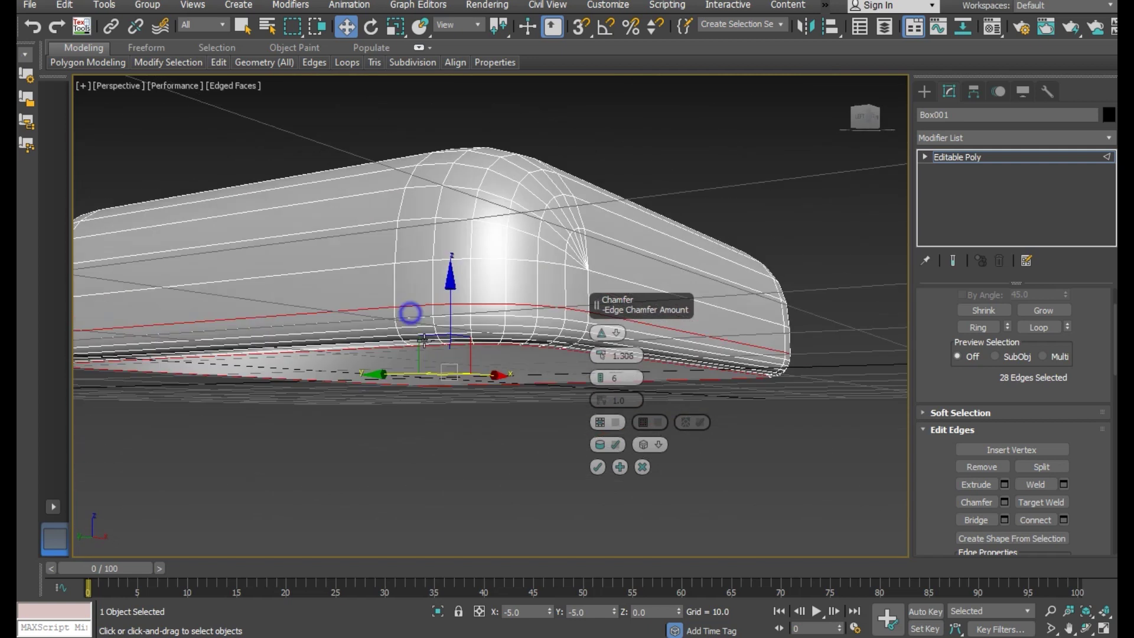
{"action": "left_click", "coordinate": [602, 469]}
{"action": "mouse_move", "coordinate": [601, 470]}
{"action": "middle_mouse_down", "text": "alt"}
{"action": "mouse_move", "coordinate": [664, 410]}
{"action": "mouse_move", "coordinate": [638, 435]}
{"action": "mouse_move", "coordinate": [602, 413]}
{"action": "mouse_move", "coordinate": [646, 425]}
{"action": "mouse_move", "coordinate": [646, 392]}
{"action": "middle_mouse_up", "text": "alt"}
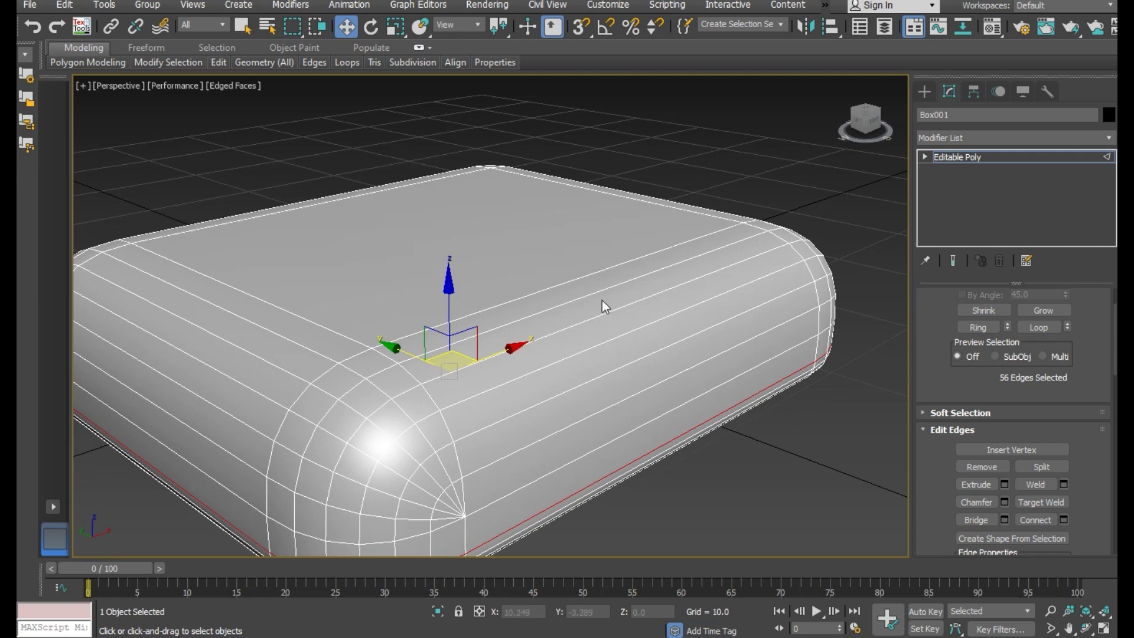
Return to object level, deselect the cushion and turn off Edged Faces.
{"action": "scroll", "coordinate": [602, 300], "scroll_direction": "down", "scroll_amount": 5}
{"action": "mouse_move", "coordinate": [578, 406]}
{"action": "middle_mouse_down", "text": "alt"}
{"action": "mouse_move", "coordinate": [495, 335]}
{"action": "mouse_move", "coordinate": [556, 336]}
{"action": "mouse_move", "coordinate": [564, 410]}
{"action": "middle_mouse_up", "text": "alt"}
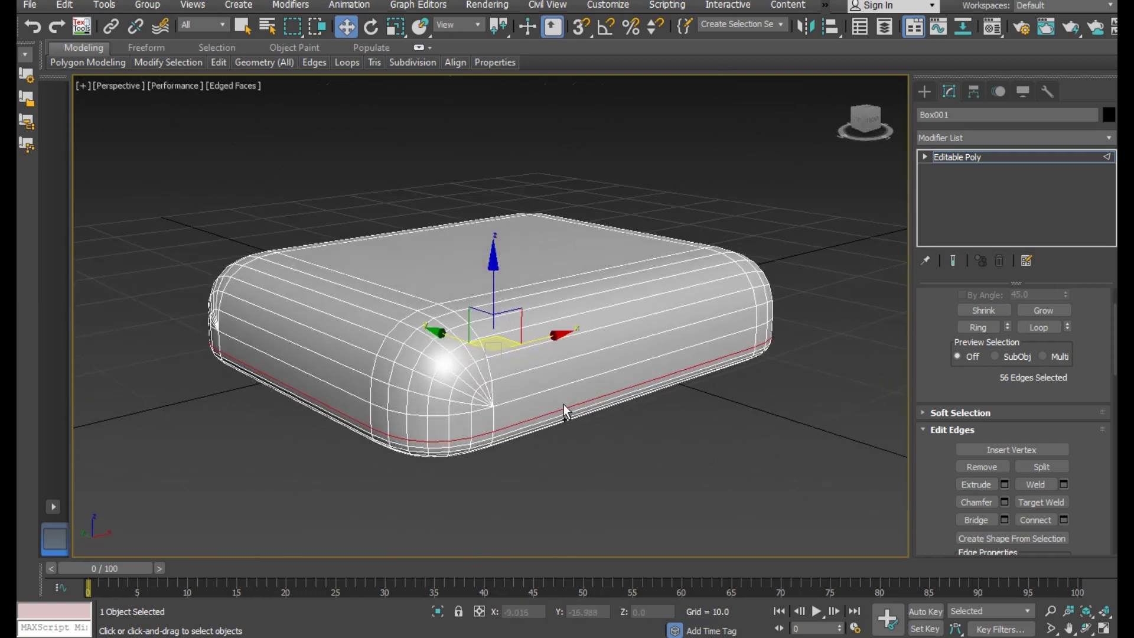
{"action": "scroll", "coordinate": [467, 430], "scroll_direction": "up", "scroll_amount": 2}
{"action": "scroll", "coordinate": [467, 431], "scroll_direction": "up", "scroll_amount": 2}
{"action": "scroll", "coordinate": [502, 426], "scroll_direction": "down", "scroll_amount": 2}
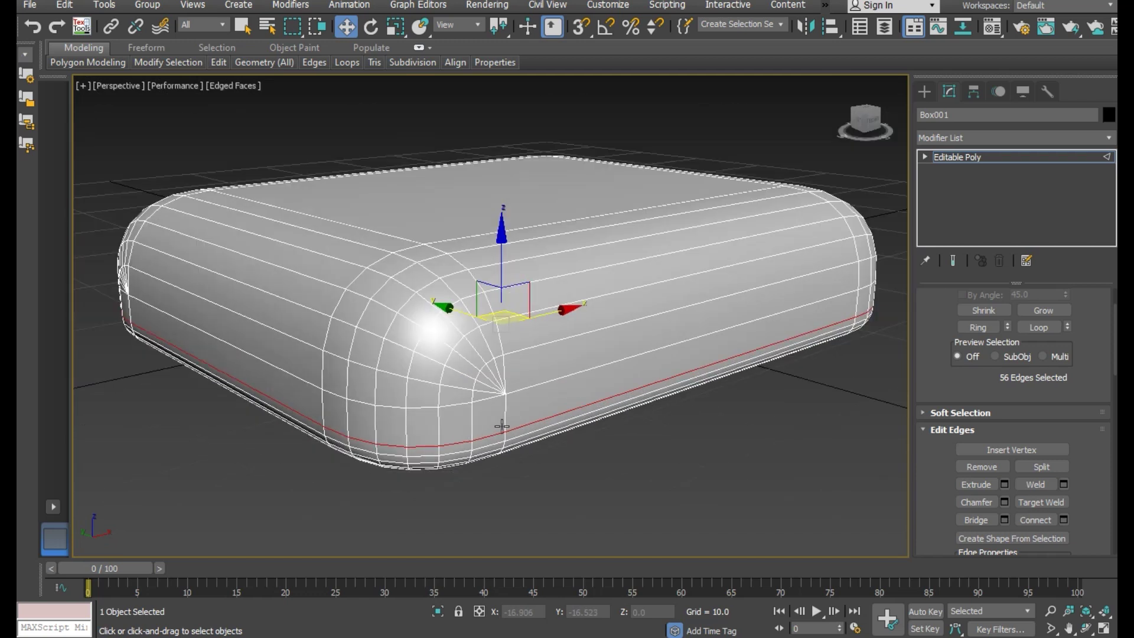
{"action": "left_click", "coordinate": [949, 157]}
{"action": "left_click", "coordinate": [342, 154]}
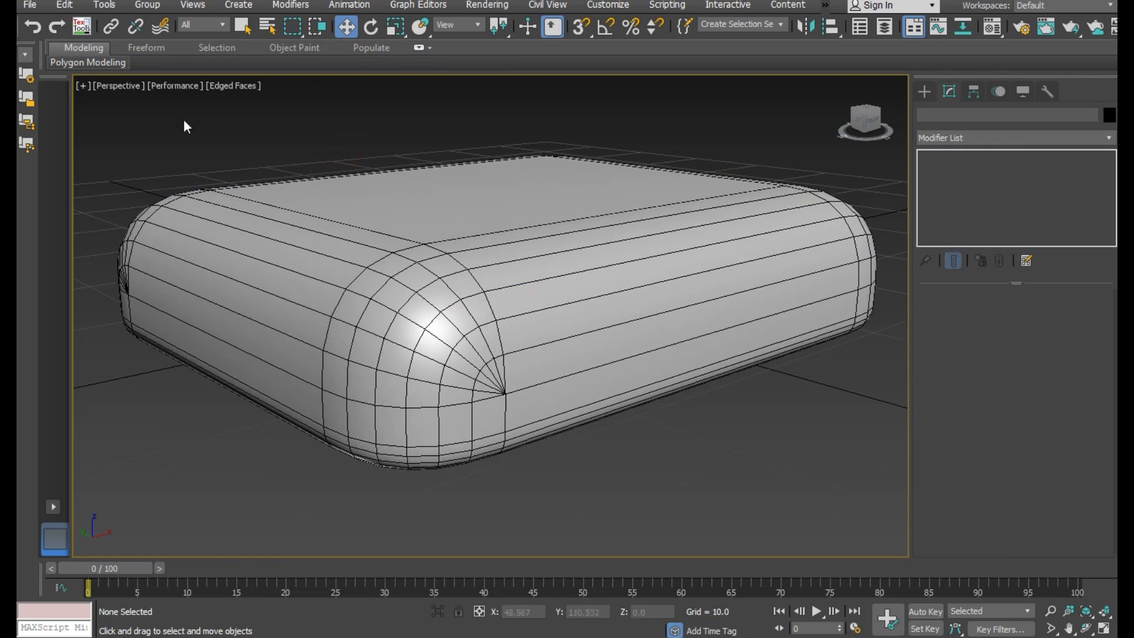
{"action": "left_click", "coordinate": [193, 88]}
{"action": "left_click", "coordinate": [227, 87]}
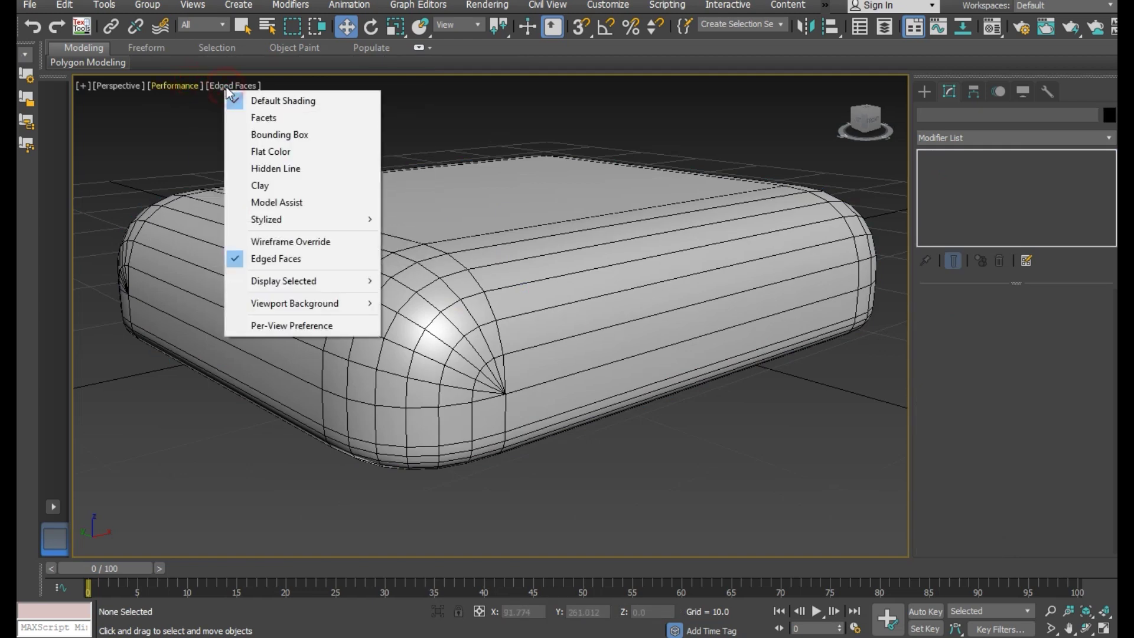
{"action": "left_click", "coordinate": [270, 261]}
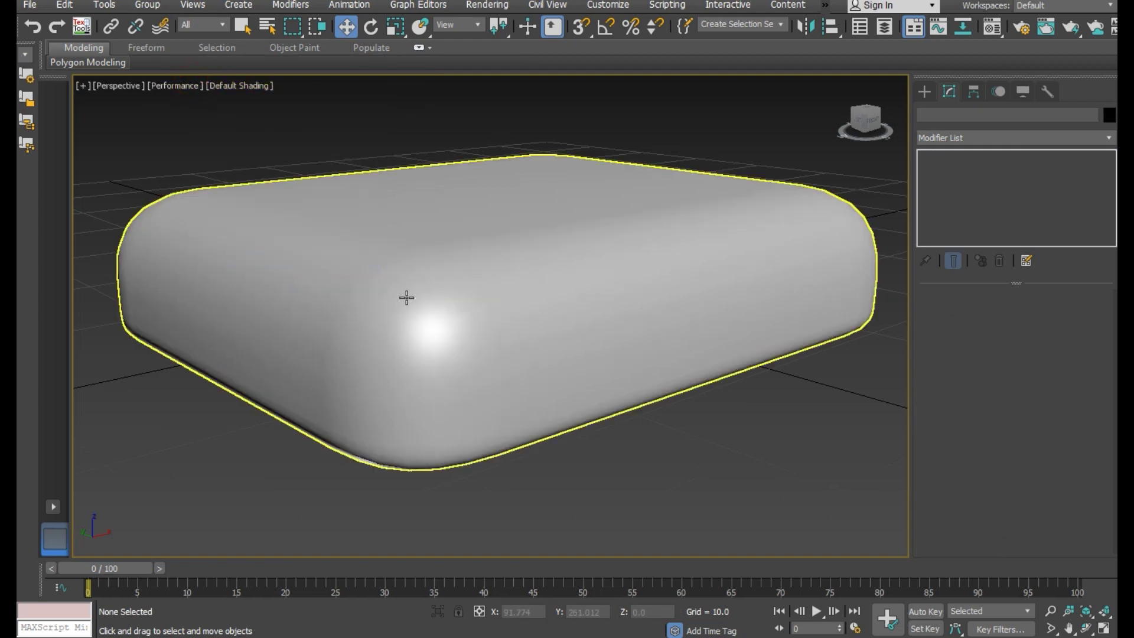
Toggle Edged Faces on and off again while inspecting the smooth cushion.
{"action": "mouse_move", "coordinate": [491, 324]}
{"action": "middle_mouse_down", "text": "alt"}
{"action": "mouse_move", "coordinate": [433, 357]}
{"action": "mouse_move", "coordinate": [491, 335]}
{"action": "mouse_move", "coordinate": [484, 327]}
{"action": "middle_mouse_up", "text": "alt"}
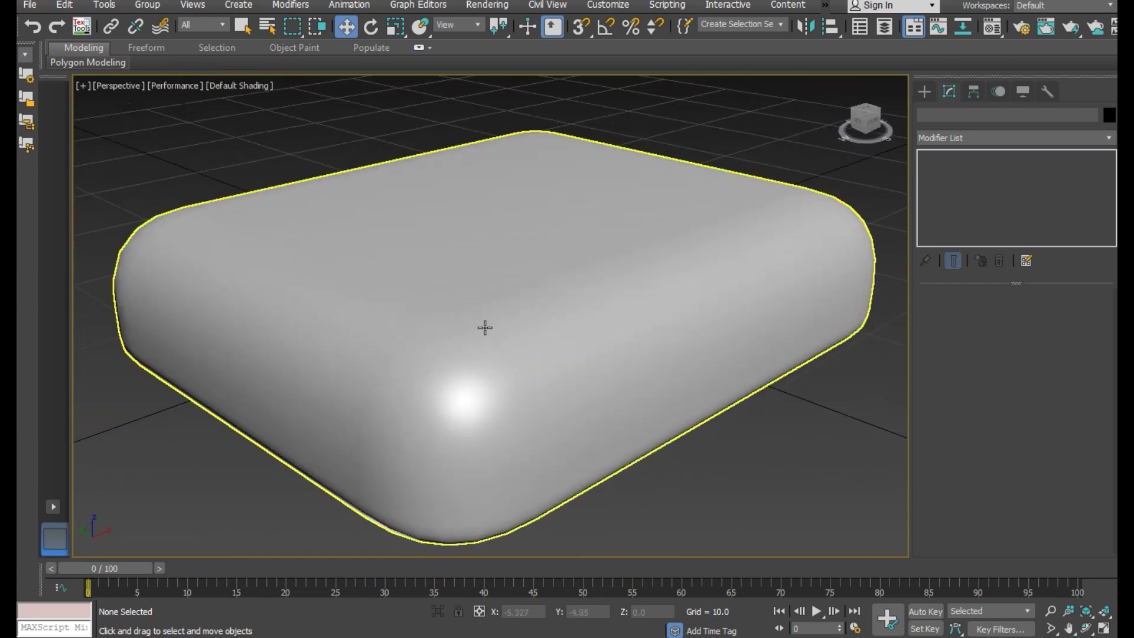
{"action": "left_click", "coordinate": [474, 327]}
{"action": "left_click", "coordinate": [242, 86]}
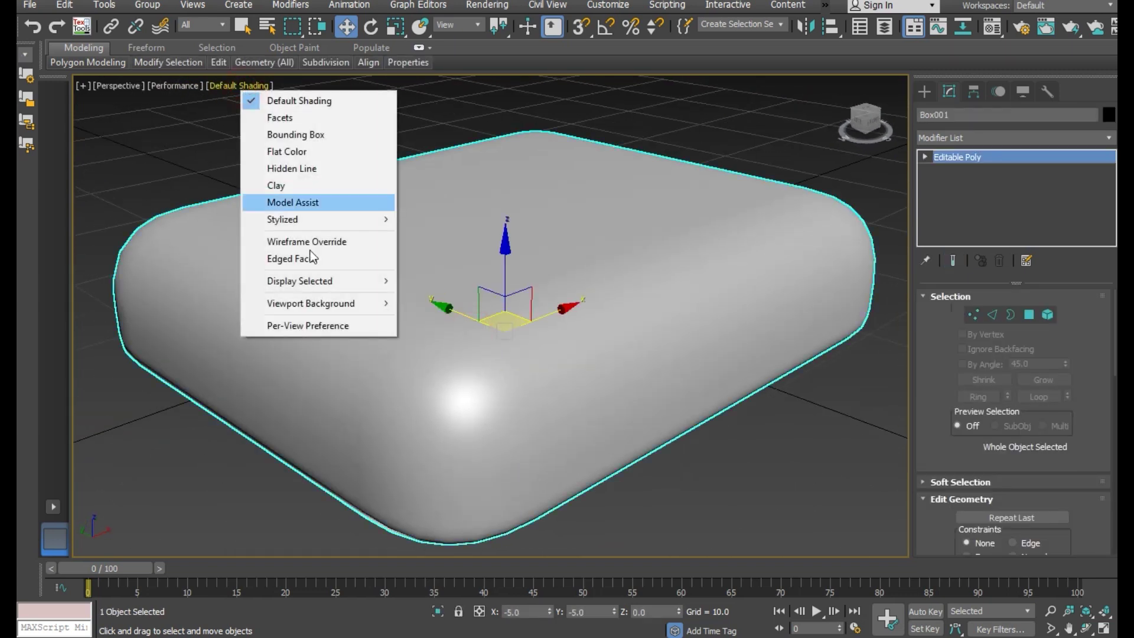
{"action": "left_click", "coordinate": [306, 261]}
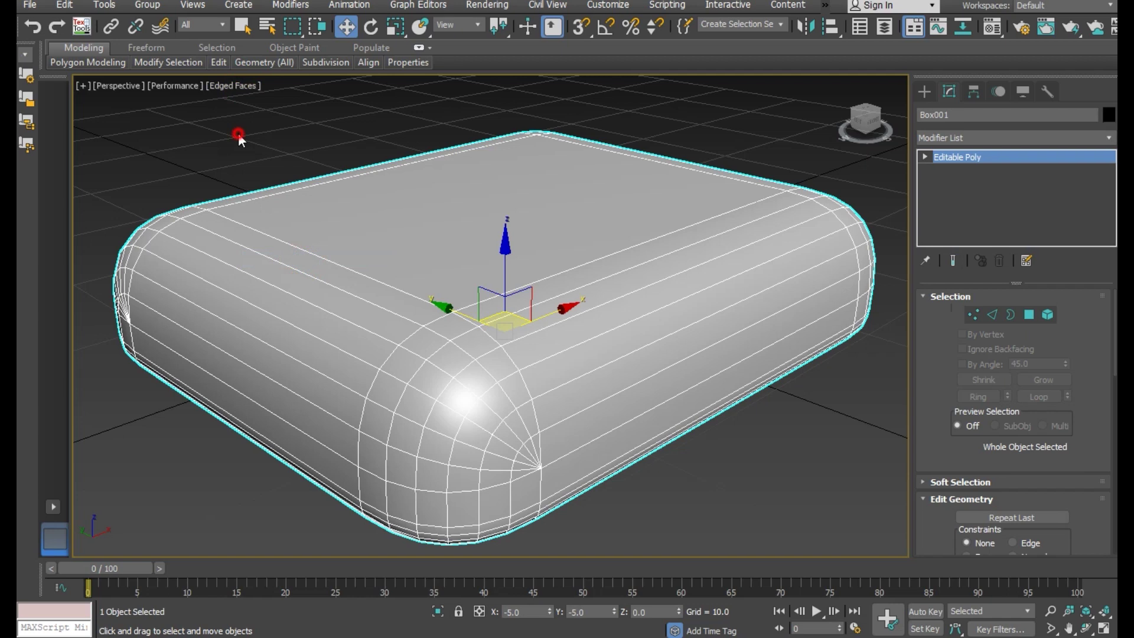
{"action": "left_click", "coordinate": [239, 133]}
{"action": "left_click", "coordinate": [231, 86]}
{"action": "left_click", "coordinate": [306, 260]}
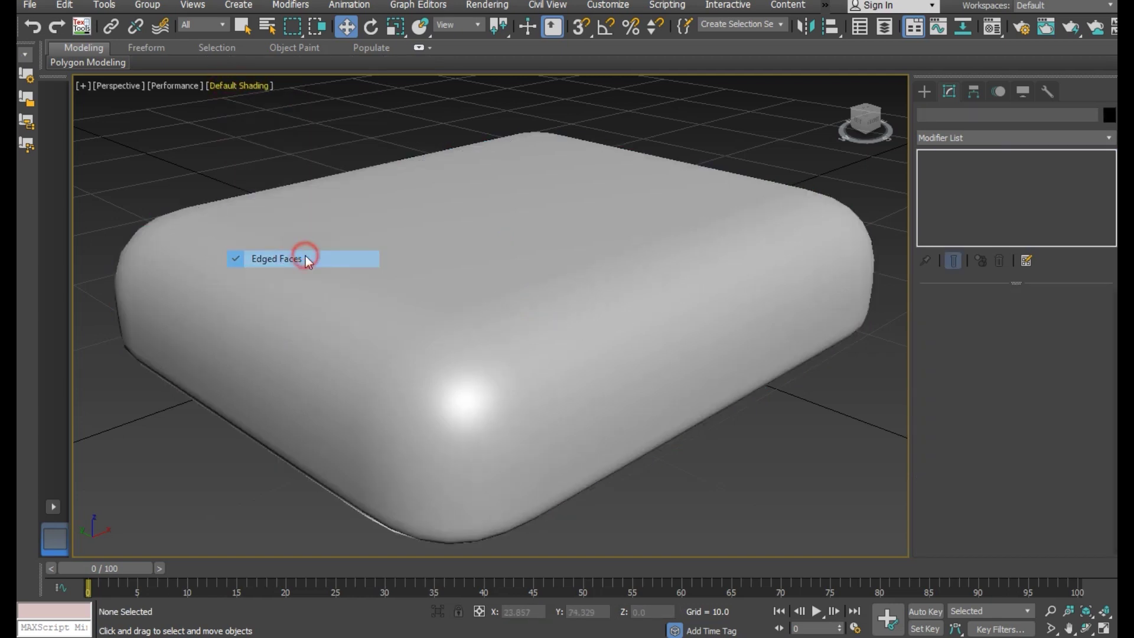
{"action": "scroll", "coordinate": [514, 443], "scroll_direction": "down", "scroll_amount": 3}
{"action": "mouse_move", "coordinate": [476, 452]}
{"action": "middle_mouse_down", "text": "alt"}
{"action": "mouse_move", "coordinate": [534, 446]}
{"action": "mouse_move", "coordinate": [466, 456]}
{"action": "mouse_move", "coordinate": [480, 435]}
{"action": "middle_mouse_up", "text": "alt"}
{"action": "scroll", "coordinate": [480, 411], "scroll_direction": "up", "scroll_amount": 5}
Turn Edged Faces back on and select the cushion's flat top face in Polygon mode.
{"action": "left_click", "coordinate": [481, 411]}
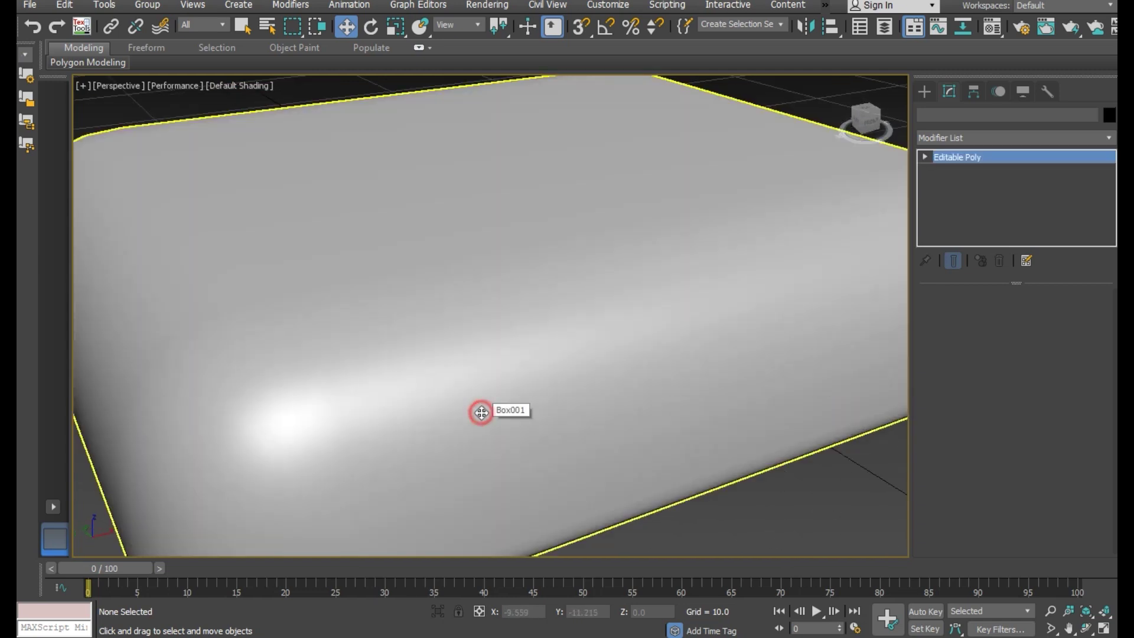
{"action": "scroll", "coordinate": [517, 430], "scroll_direction": "down", "scroll_amount": 3}
{"action": "left_click", "coordinate": [236, 87]}
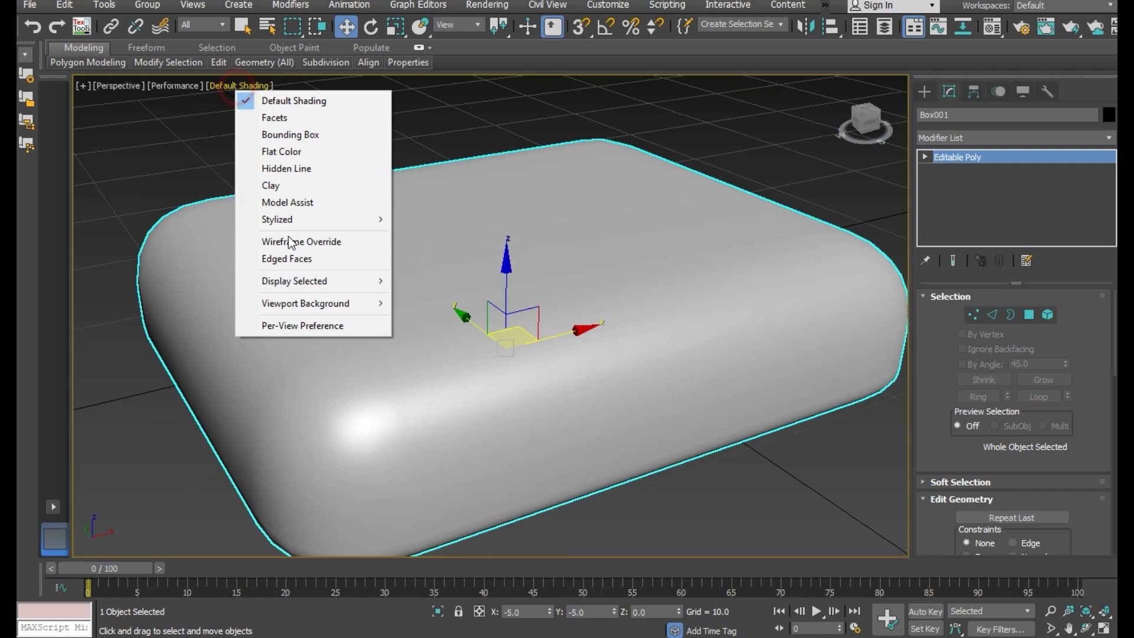
{"action": "left_click", "coordinate": [289, 257]}
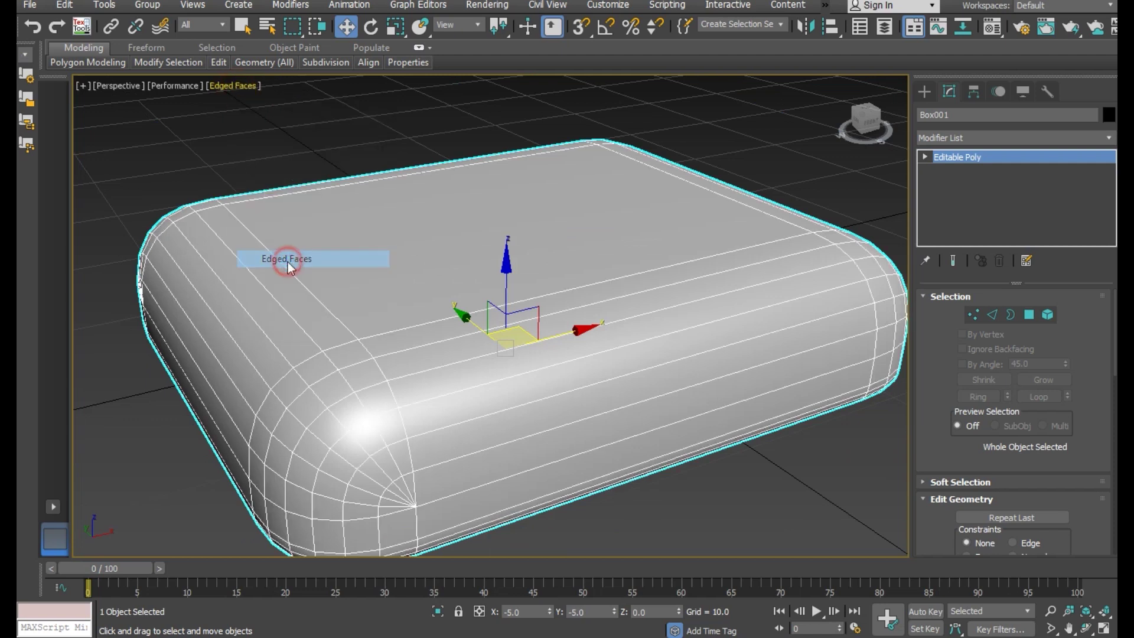
{"action": "left_click", "coordinate": [1029, 315]}
{"action": "left_click", "coordinate": [530, 273]}
{"action": "mouse_move", "coordinate": [552, 360]}
{"action": "middle_mouse_down", "text": "alt"}
{"action": "mouse_move", "coordinate": [531, 334]}
{"action": "mouse_move", "coordinate": [553, 340]}
{"action": "middle_mouse_up", "text": "alt"}
{"action": "left_click", "coordinate": [1045, 380]}
{"action": "left_click", "coordinate": [1045, 380]}
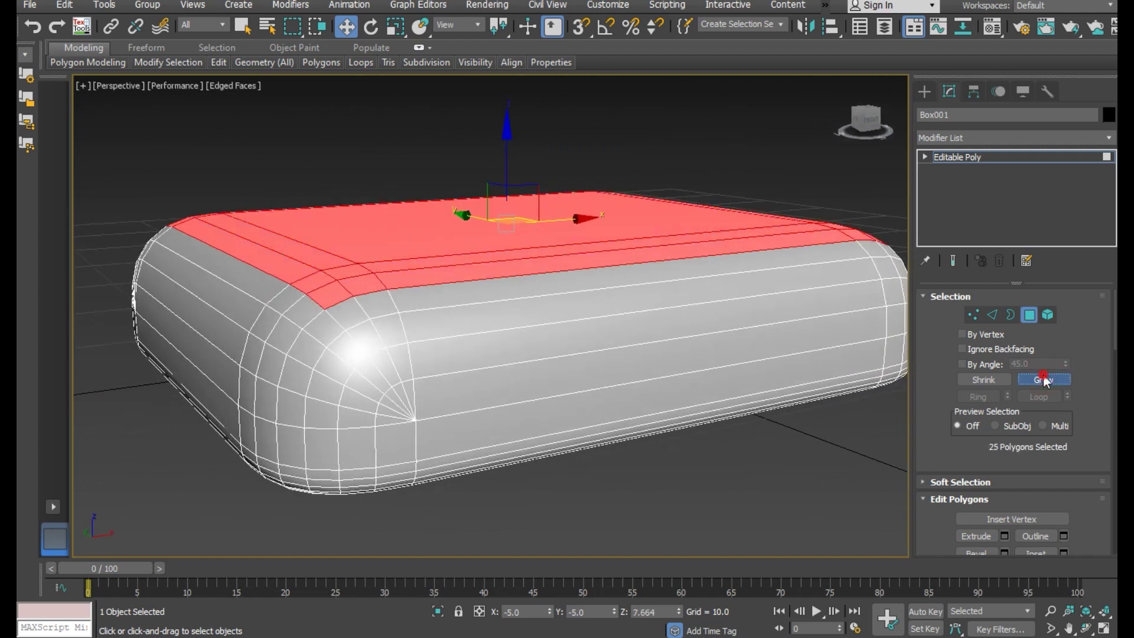
{"action": "left_click", "coordinate": [1045, 380]}
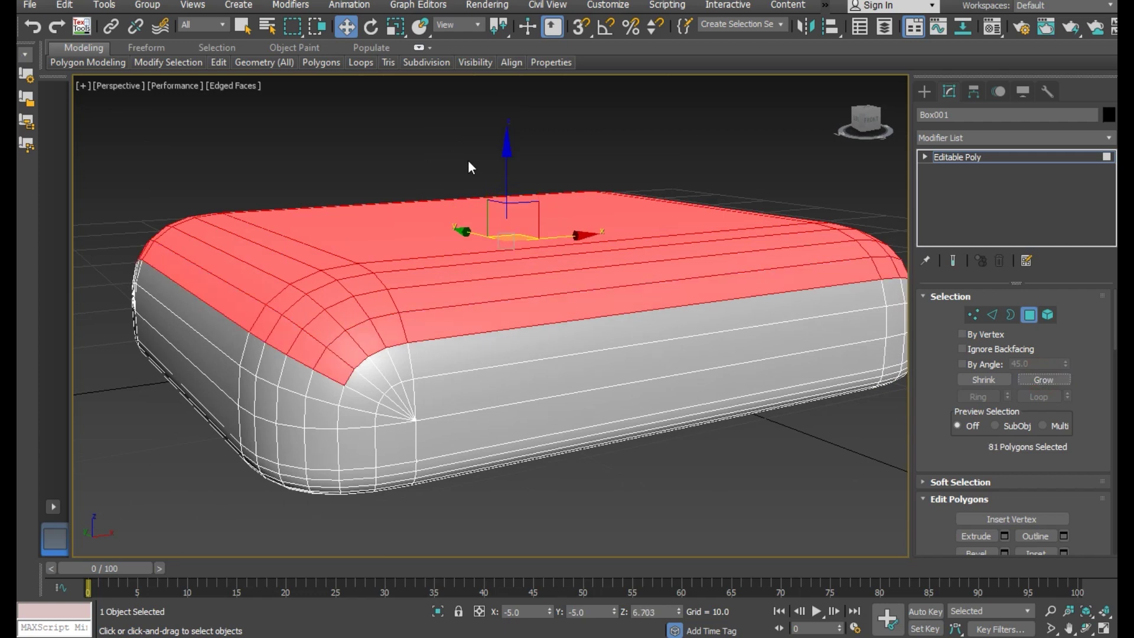
{"action": "mouse_move", "coordinate": [263, 260]}
{"action": "middle_mouse_down", "text": "alt"}
{"action": "mouse_move", "coordinate": [436, 275]}
{"action": "mouse_move", "coordinate": [340, 286]}
{"action": "mouse_move", "coordinate": [371, 290]}
{"action": "middle_mouse_up", "text": "alt"}
{"action": "left_click", "coordinate": [442, 265]}
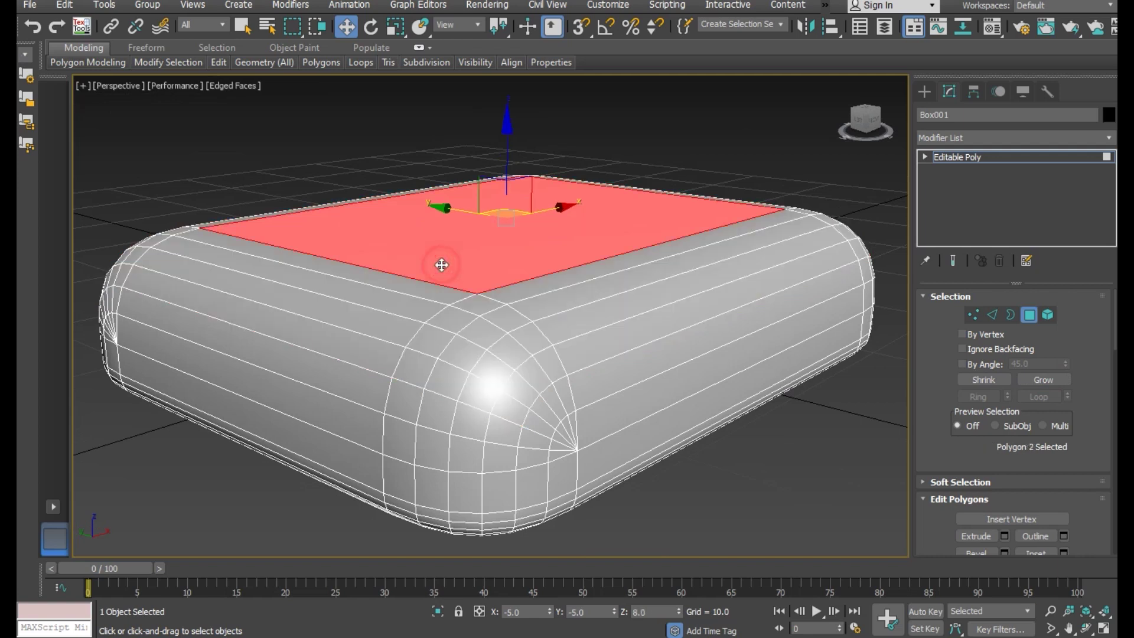
{"action": "mouse_move", "coordinate": [442, 265]}
{"action": "middle_mouse_down", "text": "alt"}
{"action": "mouse_move", "coordinate": [461, 286]}
{"action": "mouse_move", "coordinate": [430, 284]}
{"action": "middle_mouse_up", "text": "alt"}
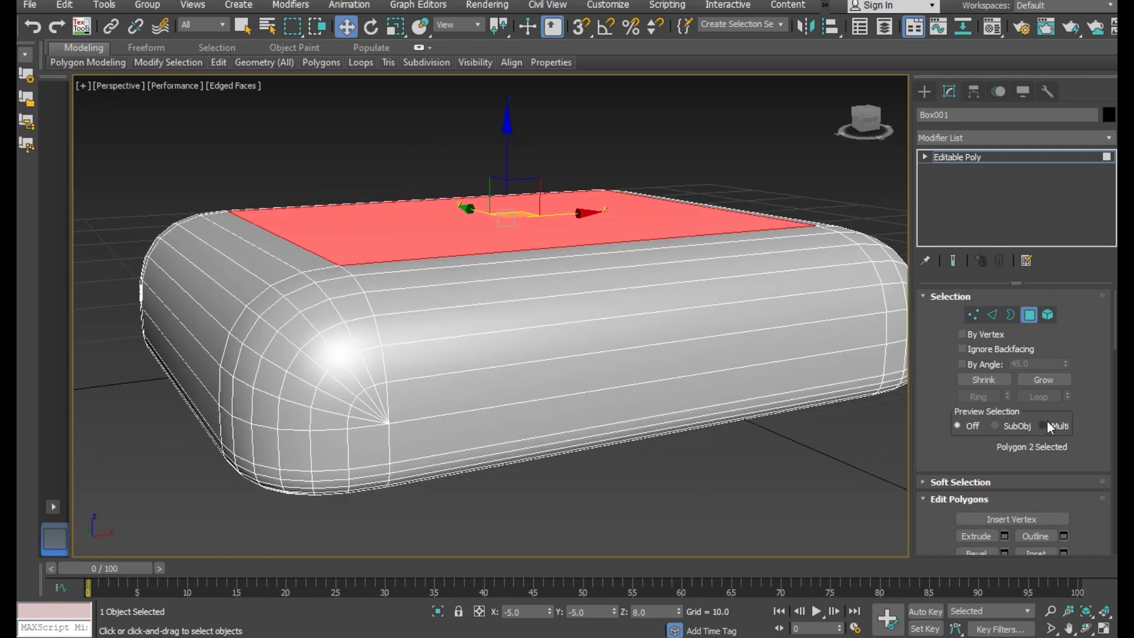
{"action": "left_click", "coordinate": [1043, 380]}
{"action": "mouse_move", "coordinate": [560, 257]}
{"action": "middle_mouse_down", "text": "alt"}
{"action": "mouse_move", "coordinate": [539, 246]}
{"action": "mouse_move", "coordinate": [560, 256]}
{"action": "mouse_move", "coordinate": [849, 217]}
{"action": "middle_mouse_up", "text": "alt"}
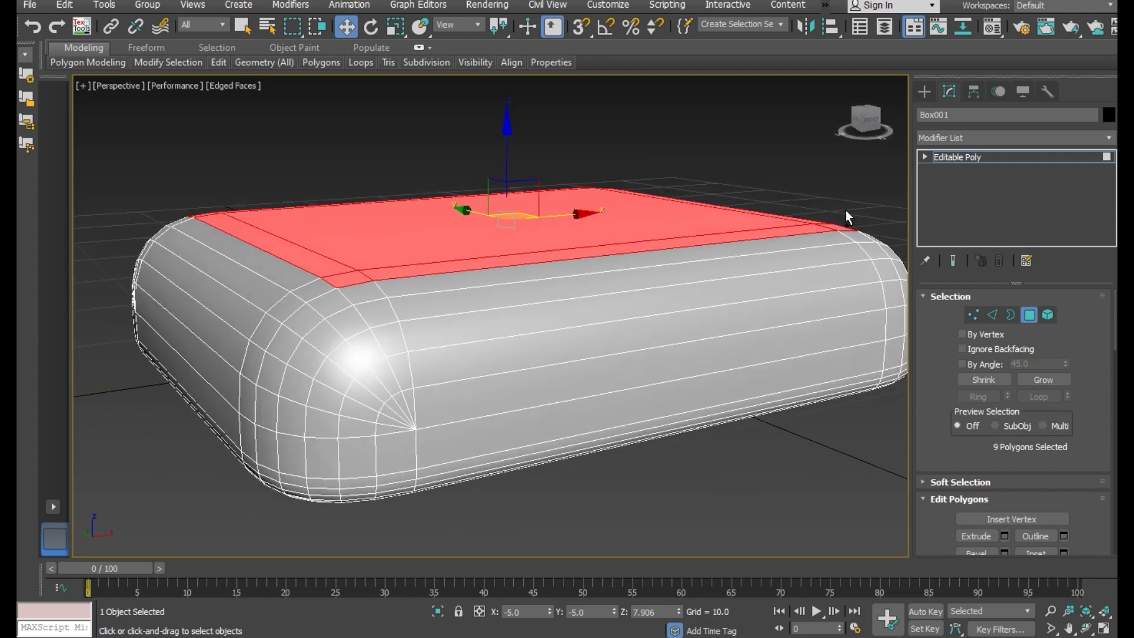
{"action": "left_click", "coordinate": [950, 158]}
{"action": "left_click", "coordinate": [428, 137]}
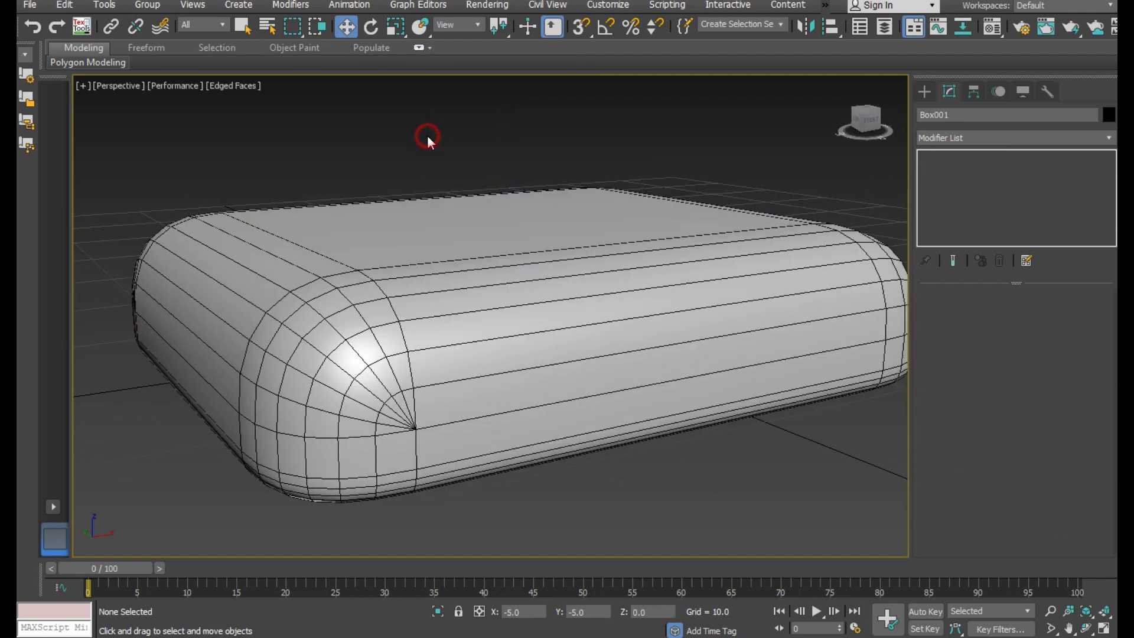
In the Front view, select the cushion's upper vertices and move them slightly upward.
{"action": "key", "text": "f"}
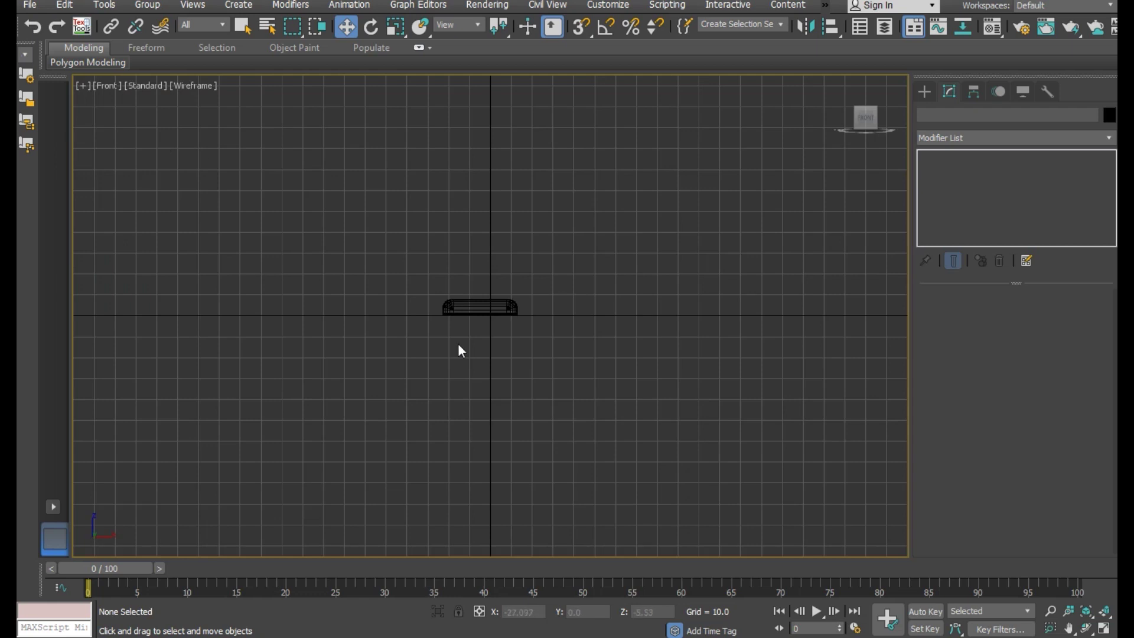
{"action": "scroll", "coordinate": [472, 325], "scroll_direction": "up", "scroll_amount": 3}
{"action": "scroll", "coordinate": [472, 325], "scroll_direction": "up", "scroll_amount": 5}
{"action": "scroll", "coordinate": [473, 325], "scroll_direction": "up", "scroll_amount": 4}
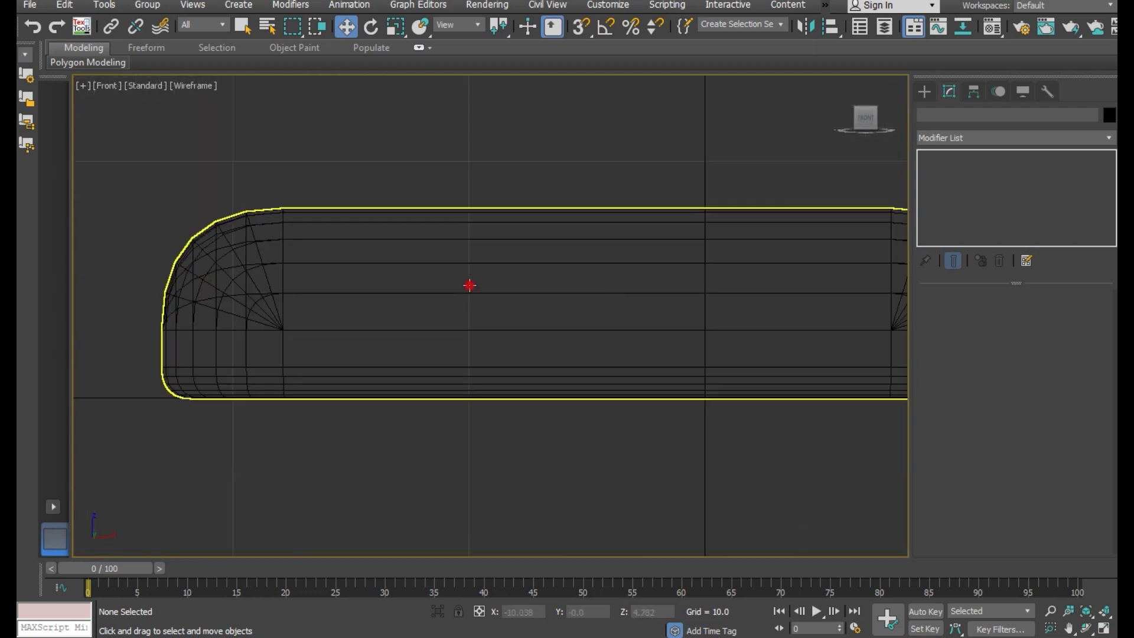
{"action": "scroll", "coordinate": [280, 343], "scroll_direction": "down", "scroll_amount": 3}
{"action": "left_click", "coordinate": [361, 353]}
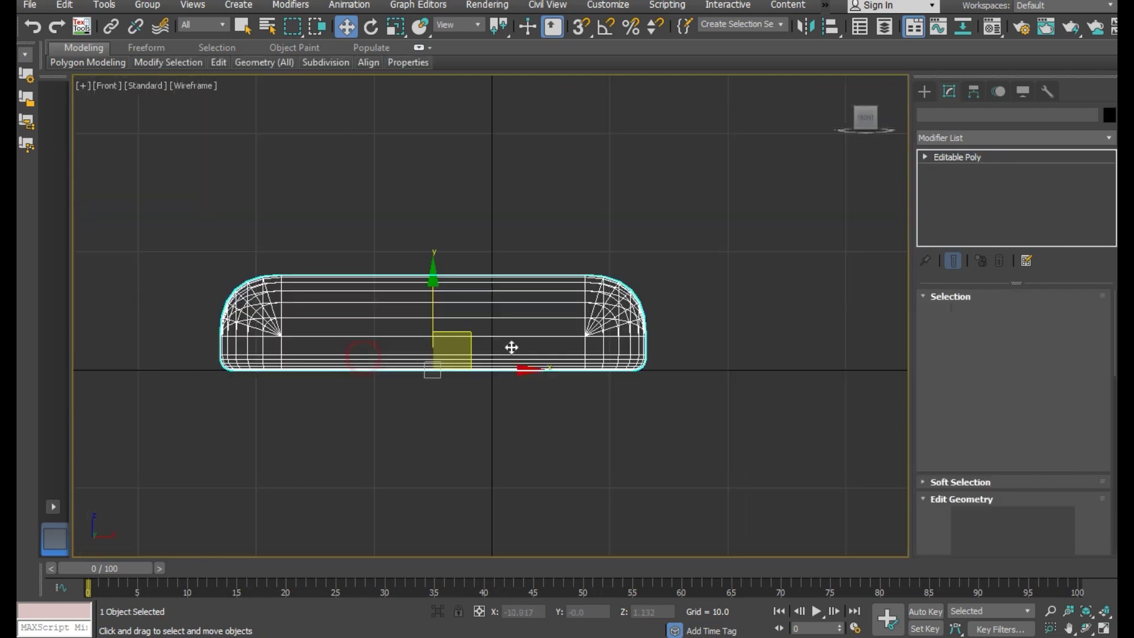
{"action": "left_click", "coordinate": [972, 314]}
{"action": "mouse_move", "coordinate": [152, 227]}
{"action": "left_mouse_down"}
{"action": "mouse_move", "coordinate": [656, 363]}
{"action": "mouse_move", "coordinate": [665, 347]}
{"action": "left_mouse_up"}
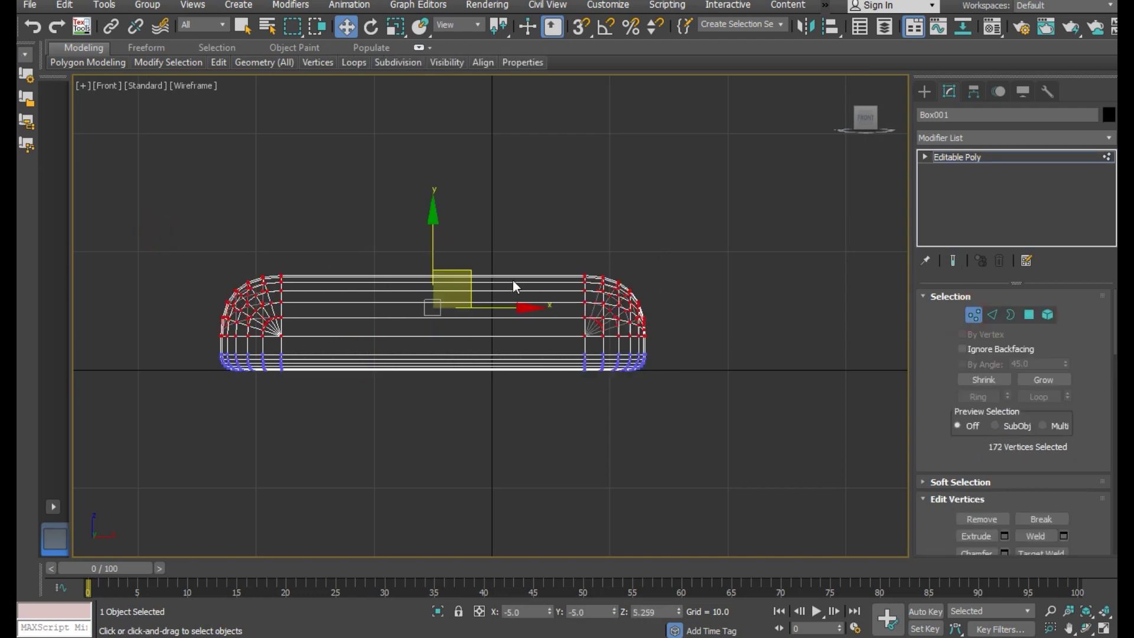
{"action": "left_click_drag", "start_coordinate": [429, 232], "coordinate": [436, 232]}
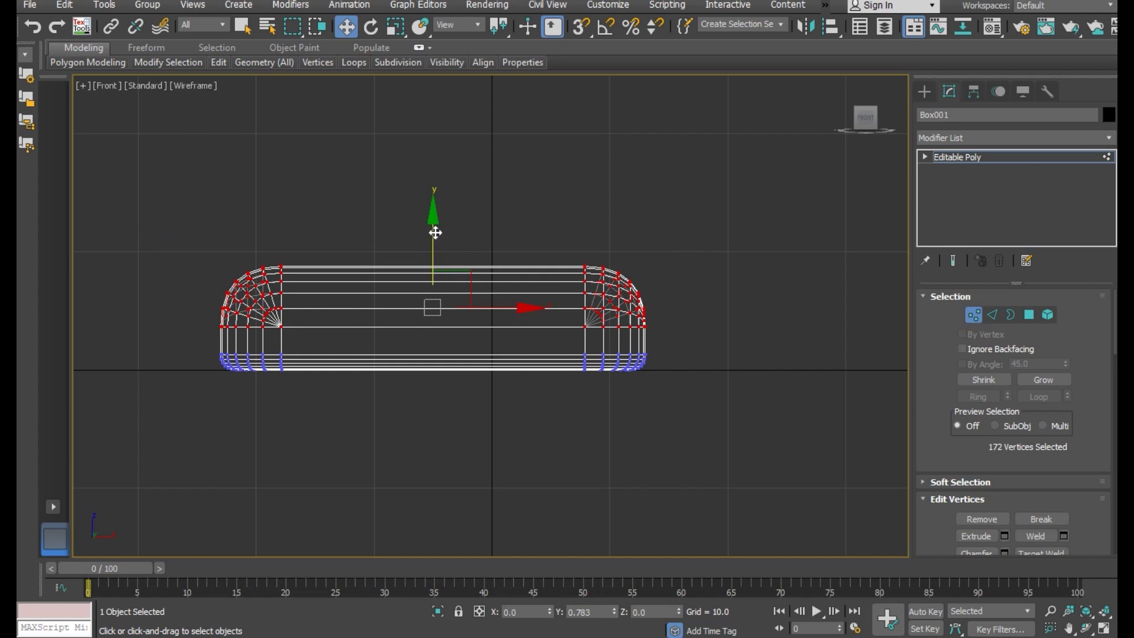
{"action": "key", "text": "super+shift"}
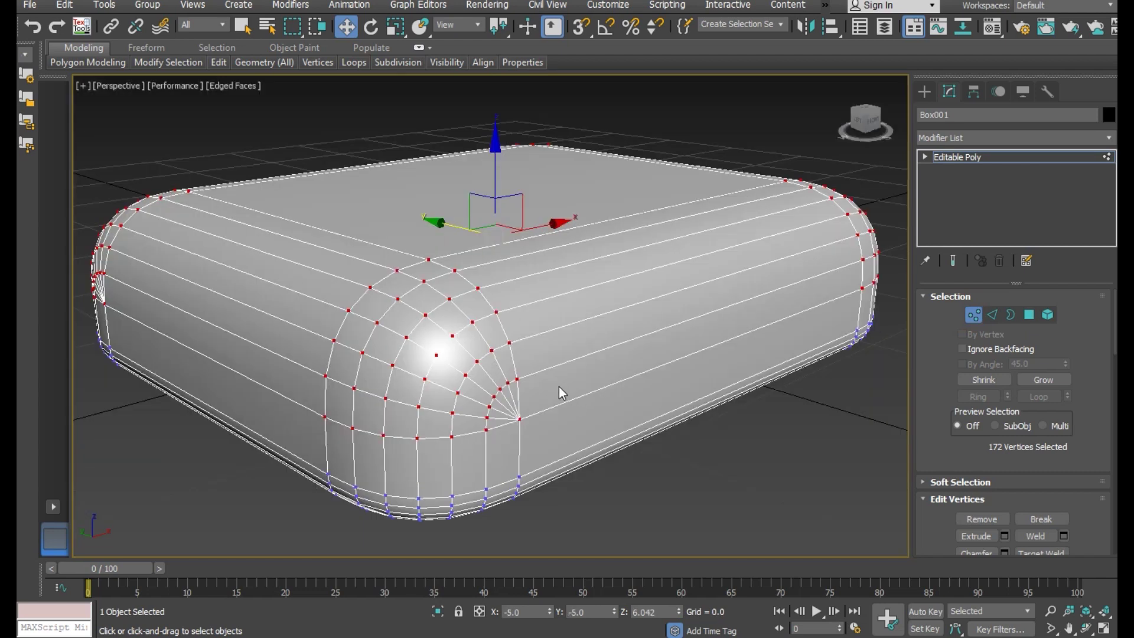
{"action": "mouse_move", "coordinate": [550, 380]}
{"action": "middle_mouse_down", "text": "alt"}
{"action": "mouse_move", "coordinate": [522, 375]}
{"action": "mouse_move", "coordinate": [636, 380]}
{"action": "mouse_move", "coordinate": [532, 371]}
{"action": "mouse_move", "coordinate": [545, 363]}
{"action": "middle_mouse_up", "text": "alt"}
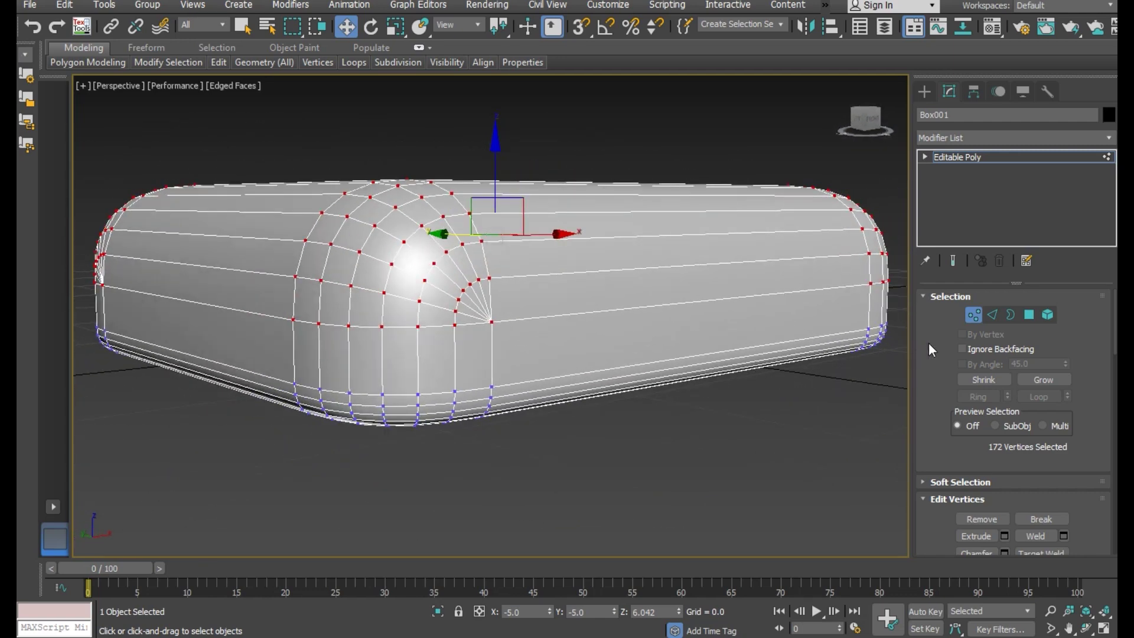
Chamfer the bottom edge loop with 1 segment and an amount of about 0.11.
{"action": "left_click", "coordinate": [993, 315]}
{"action": "double_click", "coordinate": [414, 395]}
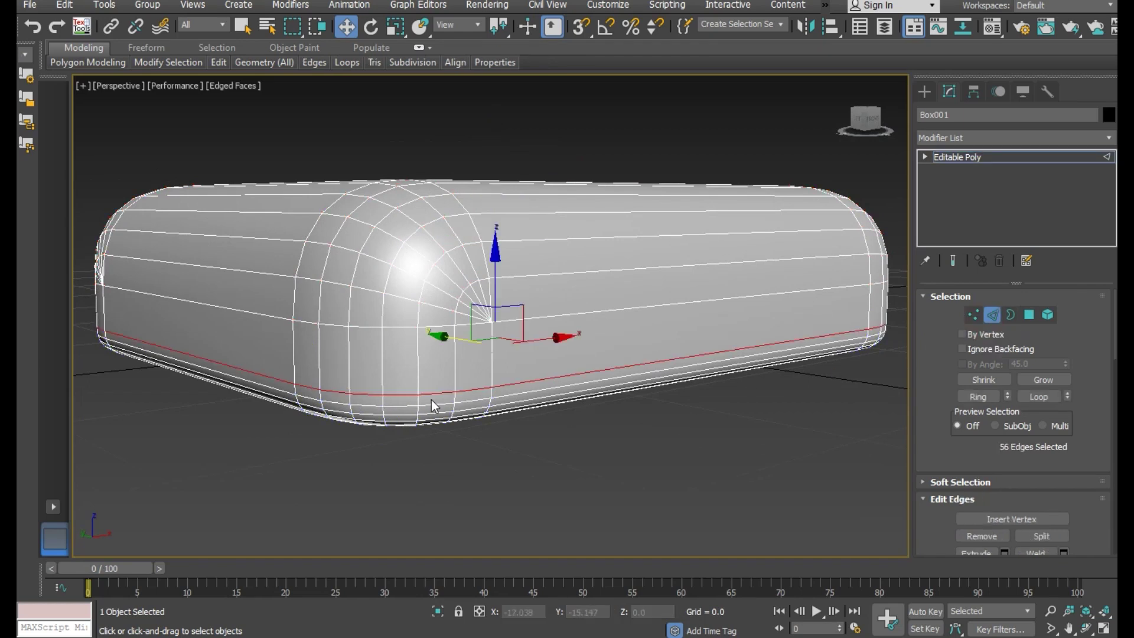
{"action": "double_click", "coordinate": [435, 402]}
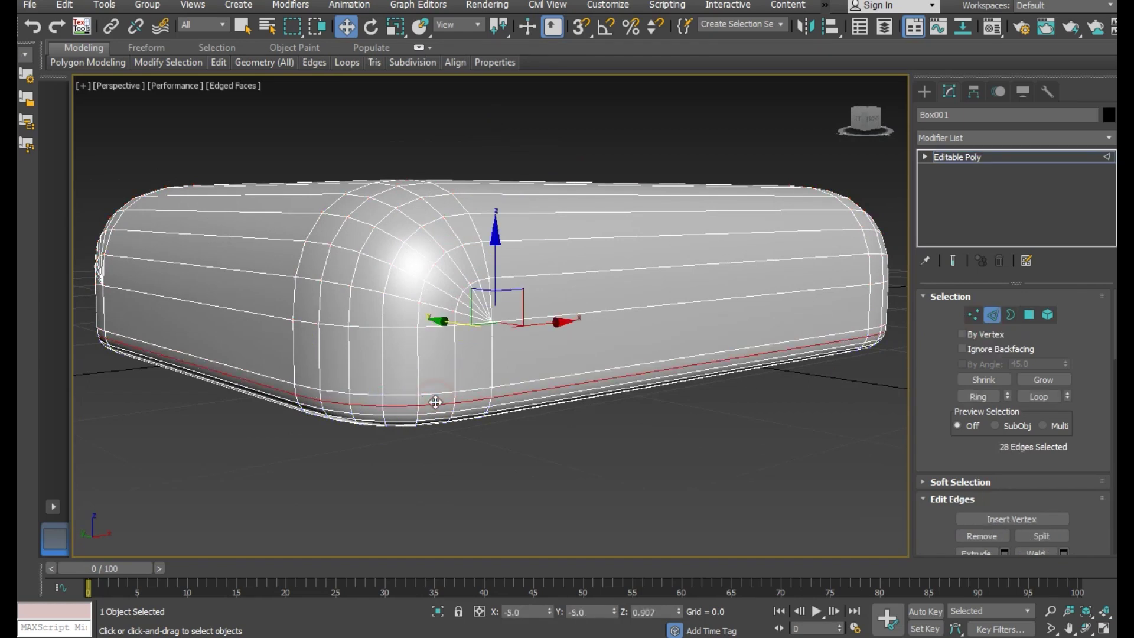
{"action": "scroll", "coordinate": [437, 393], "scroll_direction": "up", "scroll_amount": 4}
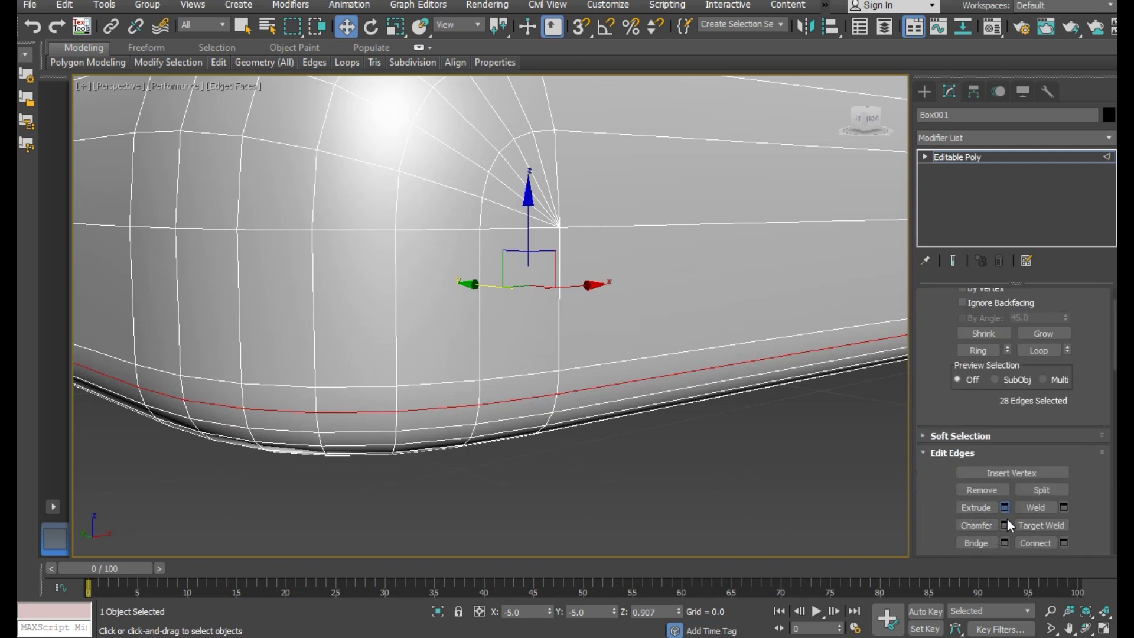
{"action": "left_click", "coordinate": [1004, 525]}
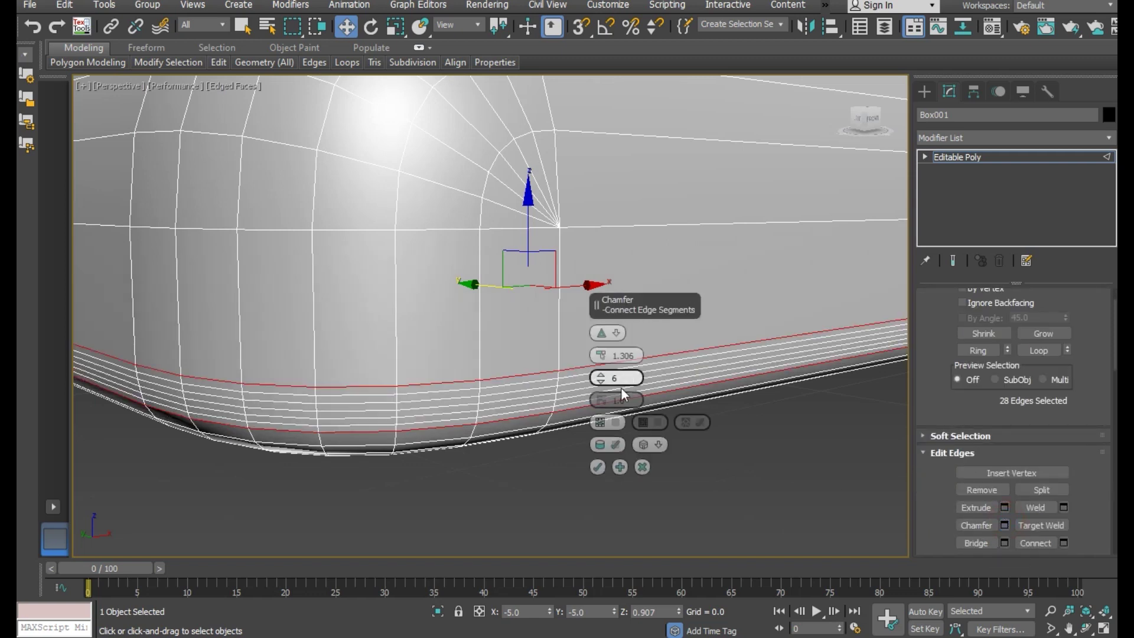
{"action": "left_click", "coordinate": [601, 382]}
{"action": "left_click", "coordinate": [601, 383]}
{"action": "left_click", "coordinate": [602, 384]}
{"action": "left_click", "coordinate": [601, 384]}
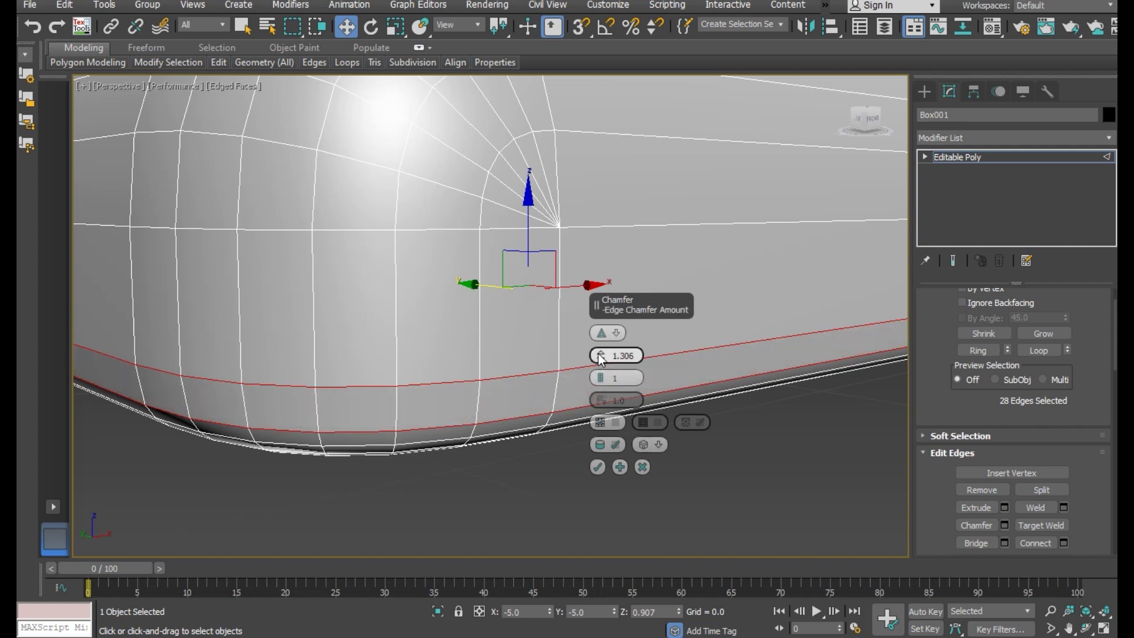
{"action": "mouse_move", "coordinate": [600, 354]}
{"action": "left_mouse_down"}
{"action": "mouse_move", "coordinate": [604, 363]}
{"action": "mouse_move", "coordinate": [599, 350]}
{"action": "left_mouse_up"}
{"action": "type", "text": "0.11"}
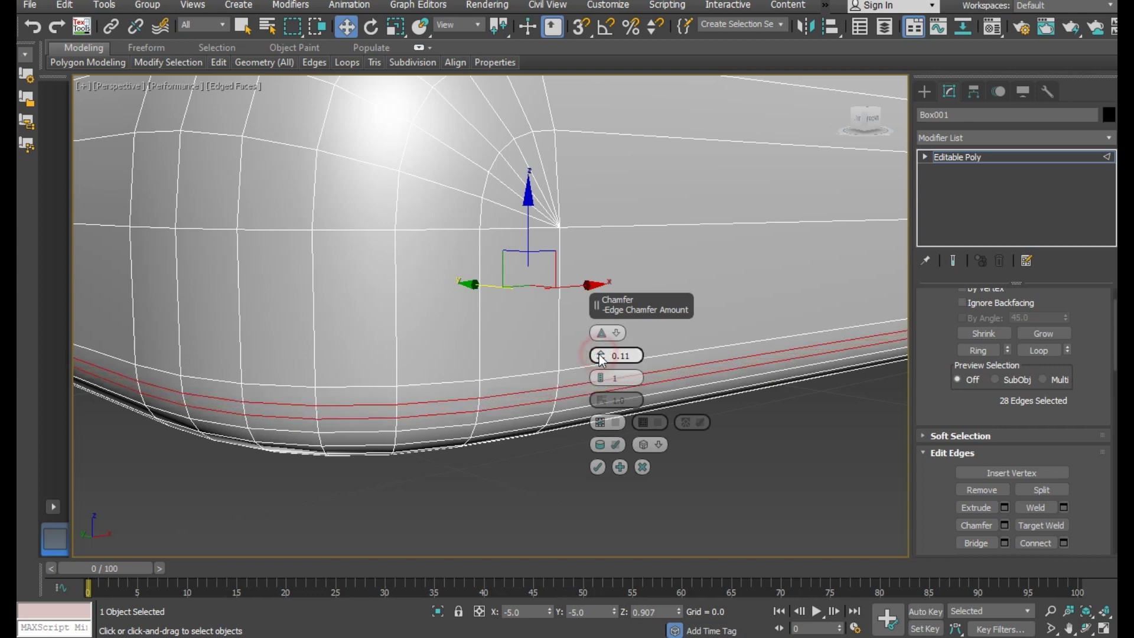
{"action": "left_click", "coordinate": [598, 467]}
{"action": "scroll", "coordinate": [1001, 428], "scroll_direction": "up", "scroll_amount": 2}
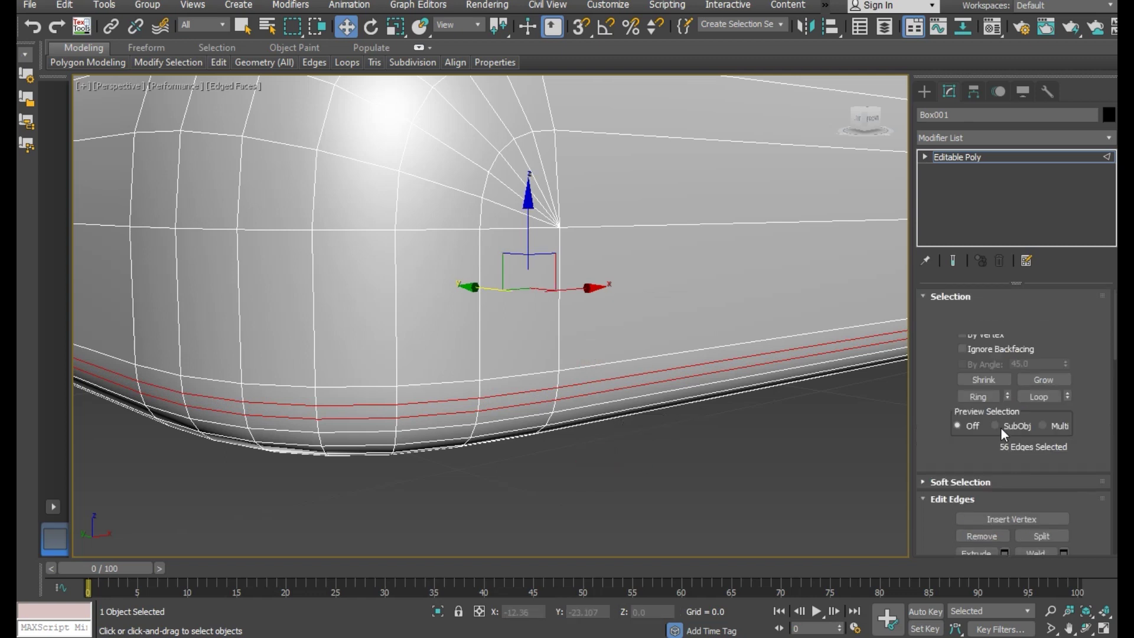
Select the 28-face band between the split loops and extrude it outward about 0.074.
{"action": "left_click", "coordinate": [1029, 315]}
{"action": "left_click", "coordinate": [517, 400]}
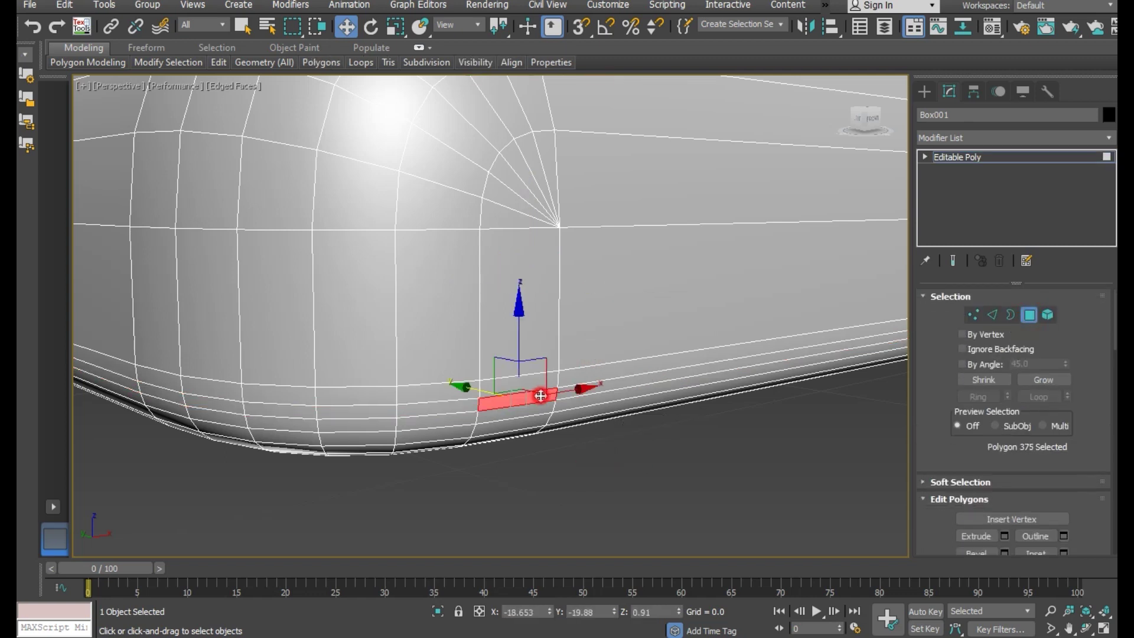
{"action": "left_click", "coordinate": [572, 395], "text": "shift"}
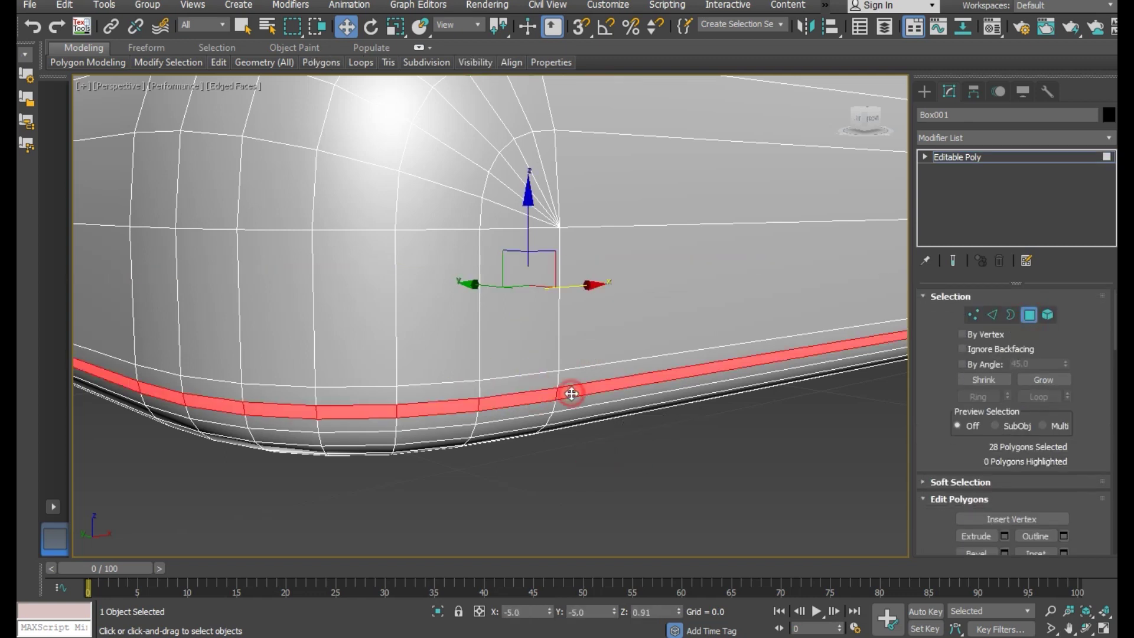
{"action": "left_click", "coordinate": [1004, 536]}
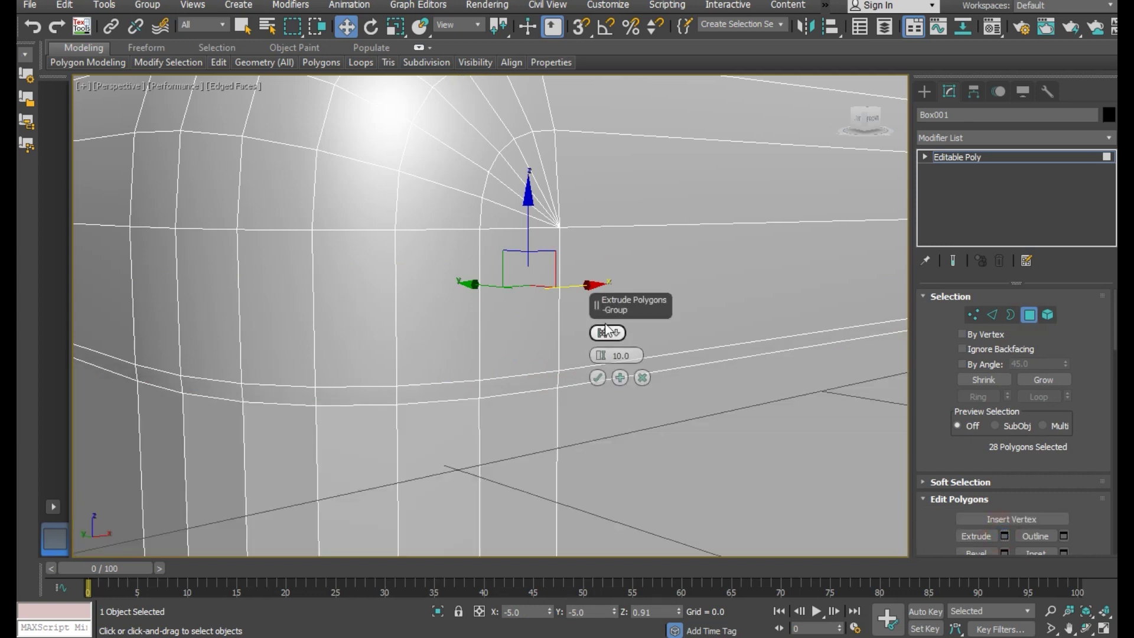
{"action": "left_click_drag", "start_coordinate": [603, 355], "coordinate": [607, 409]}
{"action": "middle_click_drag", "start_coordinate": [520, 427], "coordinate": [520, 426], "text": "alt"}
{"action": "scroll", "coordinate": [411, 396], "scroll_direction": "up", "scroll_amount": 2}
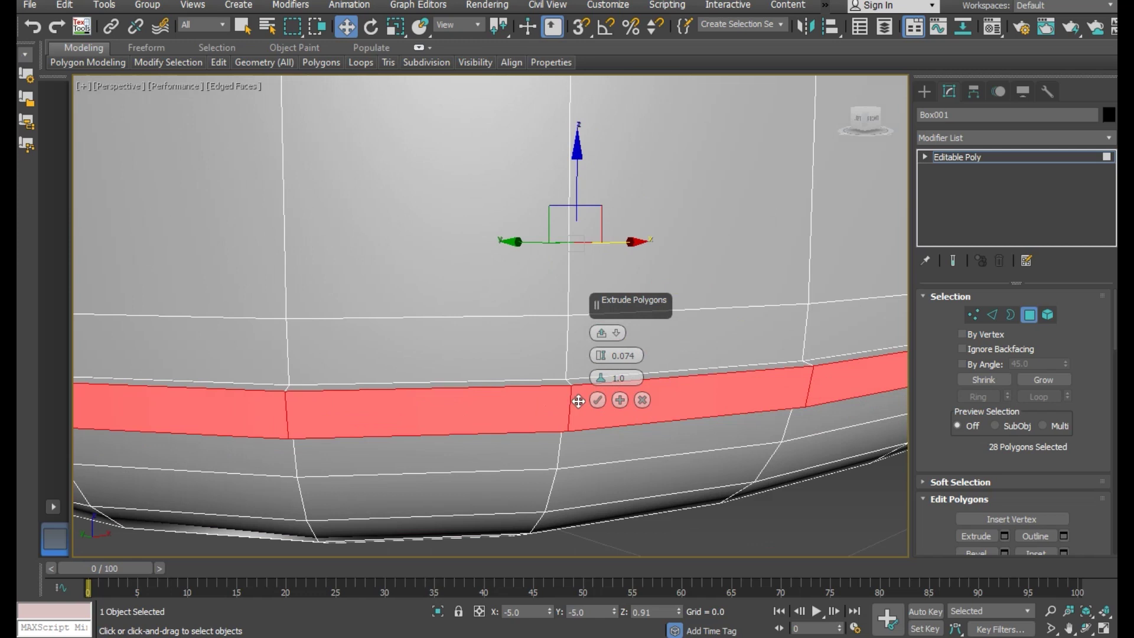
{"action": "left_click", "coordinate": [598, 400]}
{"action": "scroll", "coordinate": [590, 397], "scroll_direction": "down", "scroll_amount": 4}
{"action": "scroll", "coordinate": [554, 401], "scroll_direction": "down", "scroll_amount": 2}
{"action": "mouse_move", "coordinate": [554, 402]}
{"action": "middle_mouse_down", "text": "alt"}
{"action": "mouse_move", "coordinate": [572, 424]}
{"action": "mouse_move", "coordinate": [537, 477]}
{"action": "middle_mouse_up", "text": "alt"}
{"action": "scroll", "coordinate": [534, 512], "scroll_direction": "up", "scroll_amount": 2}
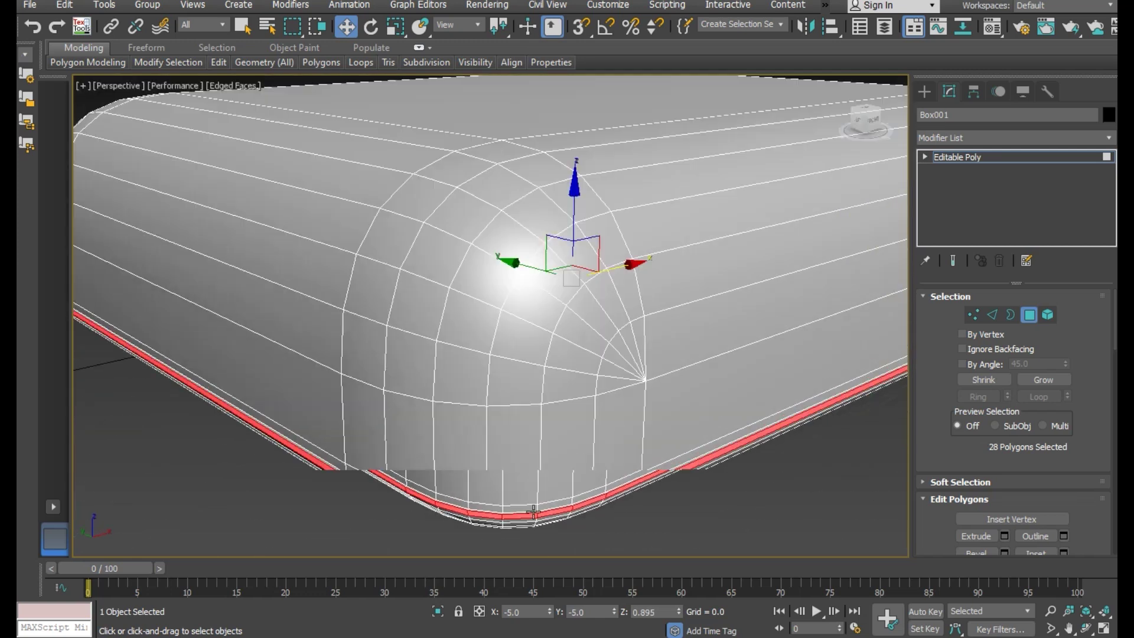
{"action": "scroll", "coordinate": [530, 516], "scroll_direction": "up", "scroll_amount": 2}
{"action": "scroll", "coordinate": [735, 442], "scroll_direction": "up", "scroll_amount": 4}
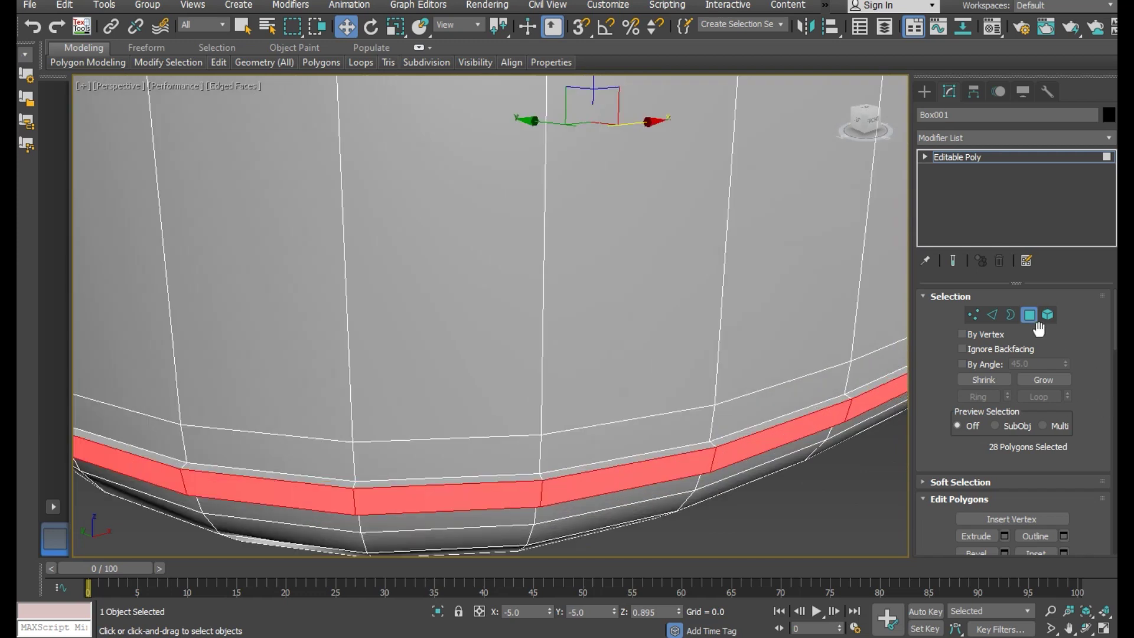
Chamfer both loops bordering the extruded band with 3 segments and amount 0.1.
{"action": "left_click", "coordinate": [994, 316]}
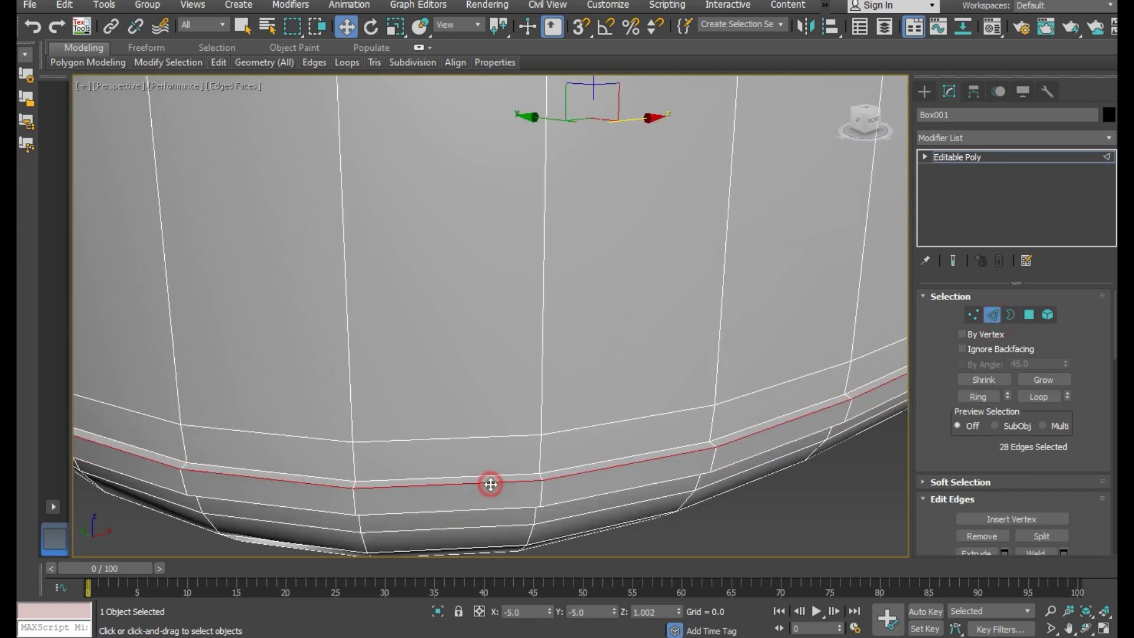
{"action": "double_click", "coordinate": [485, 510], "text": "ctrl"}
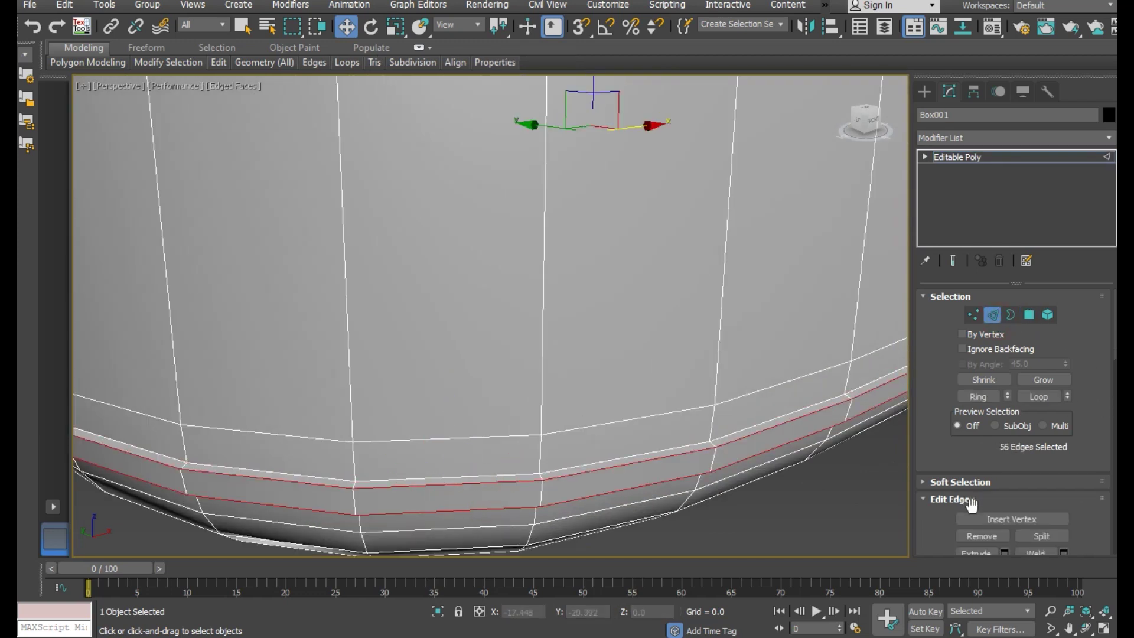
{"action": "scroll", "coordinate": [971, 505], "scroll_direction": "down", "scroll_amount": 2}
{"action": "left_click", "coordinate": [1005, 525]}
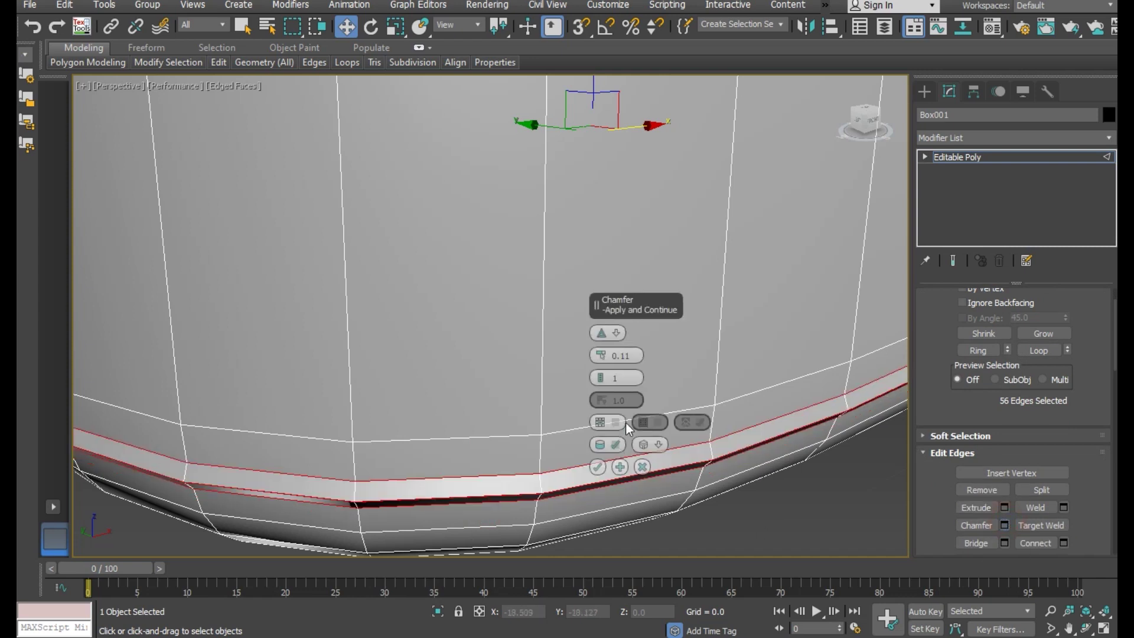
{"action": "scroll", "coordinate": [601, 379], "scroll_direction": "up", "scroll_amount": 1}
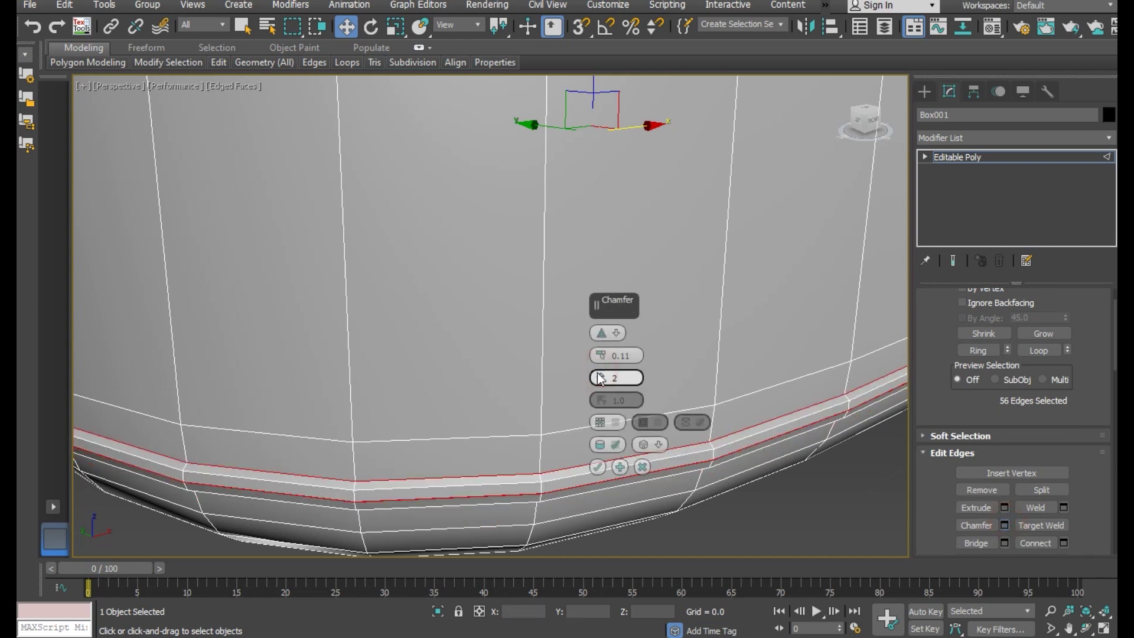
{"action": "scroll", "coordinate": [601, 379], "scroll_direction": "up", "scroll_amount": 1}
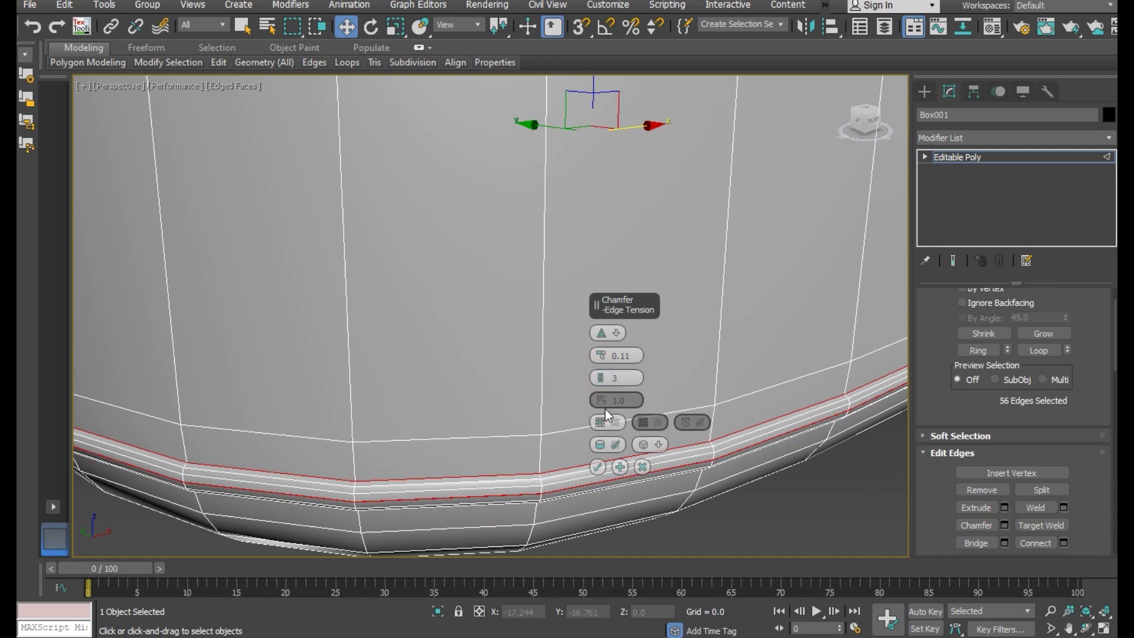
{"action": "scroll", "coordinate": [606, 357], "scroll_direction": "down", "scroll_amount": 1}
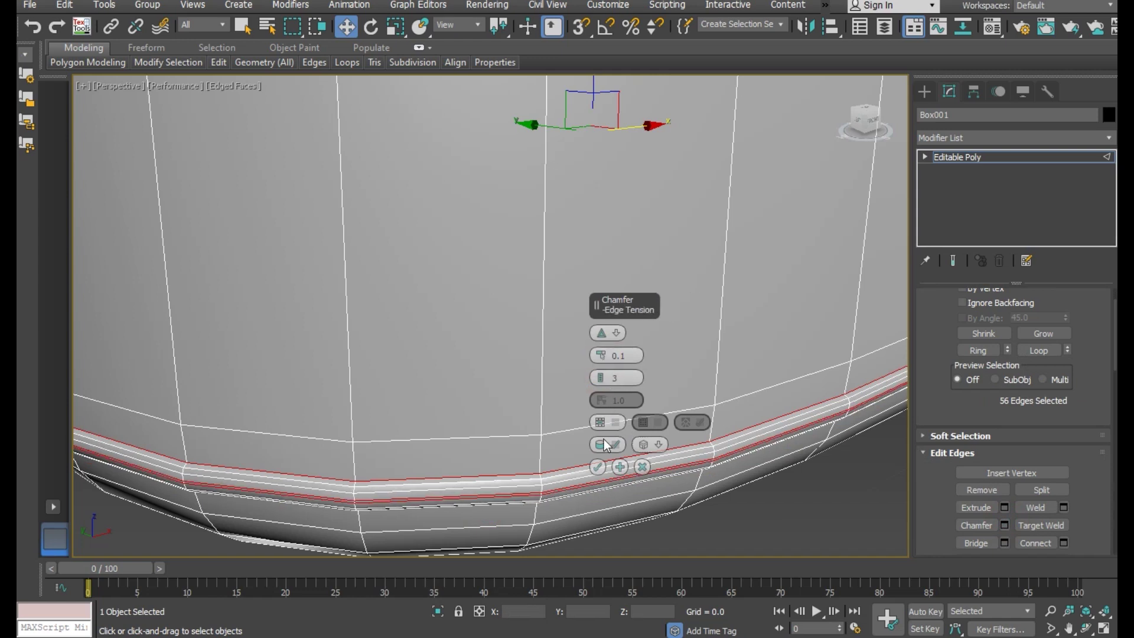
{"action": "left_click", "coordinate": [605, 478]}
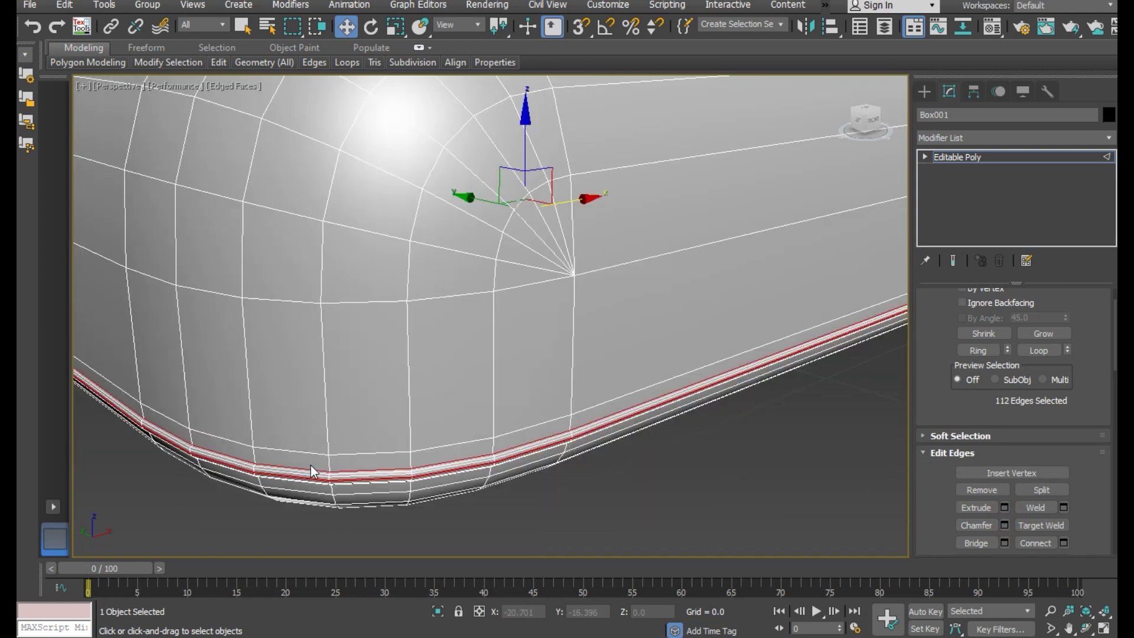
Clear the edge selection and orbit low to inspect the cushion's rounded corner.
{"action": "left_click", "coordinate": [792, 416]}
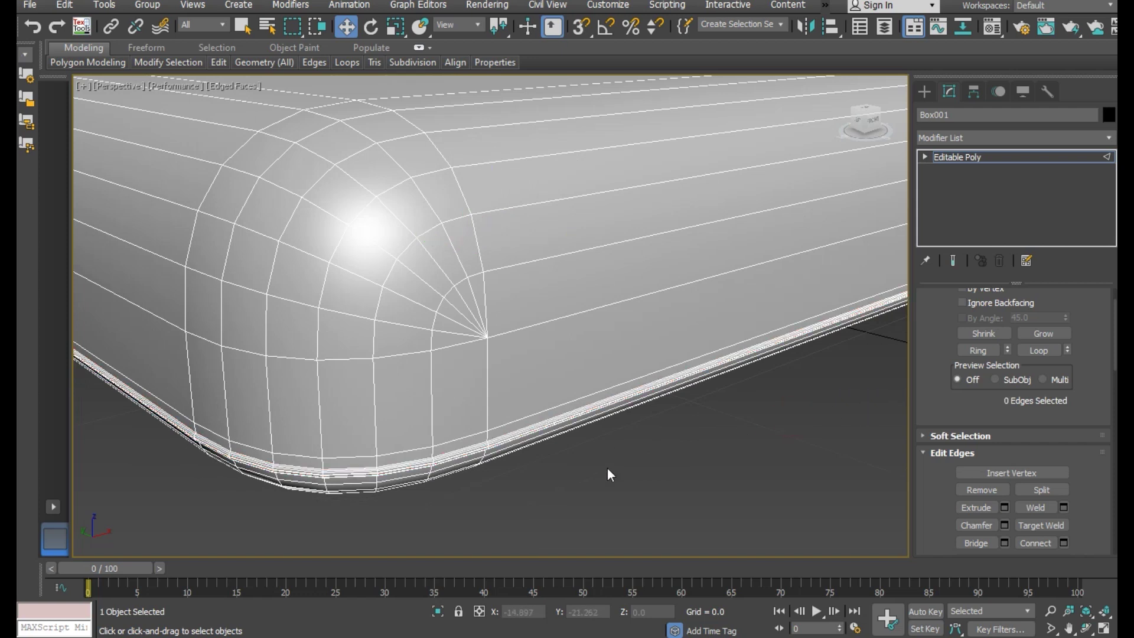
{"action": "key", "text": "z"}
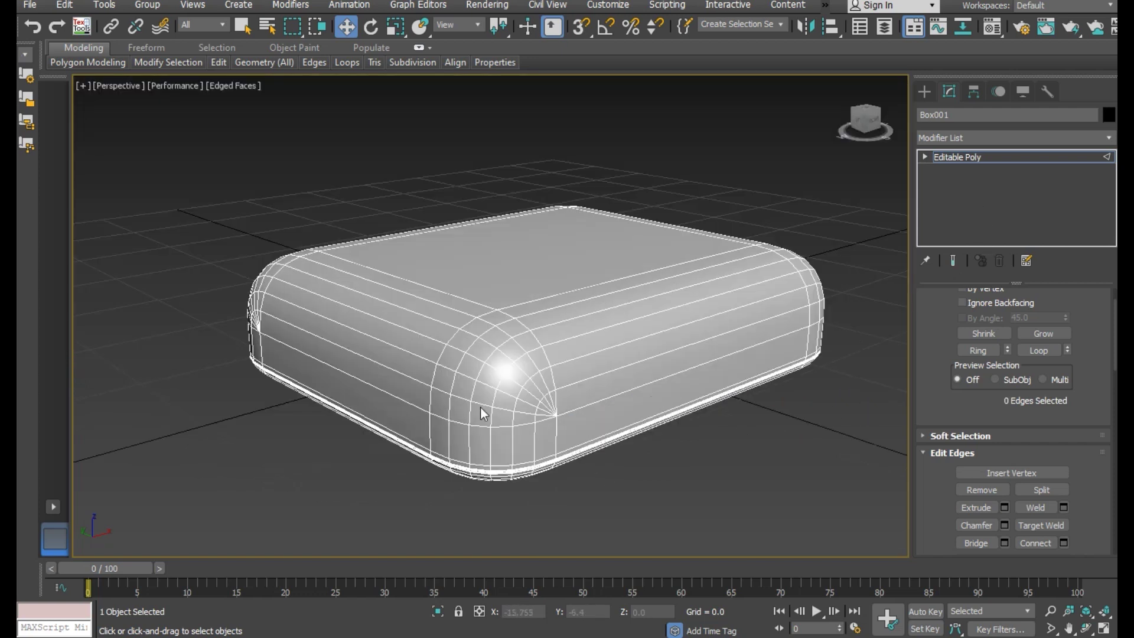
{"action": "scroll", "coordinate": [511, 398], "scroll_direction": "up", "scroll_amount": 2}
{"action": "mouse_move", "coordinate": [603, 406]}
{"action": "middle_mouse_down", "text": "alt"}
{"action": "mouse_move", "coordinate": [578, 393]}
{"action": "mouse_move", "coordinate": [570, 346]}
{"action": "middle_mouse_up", "text": "alt"}
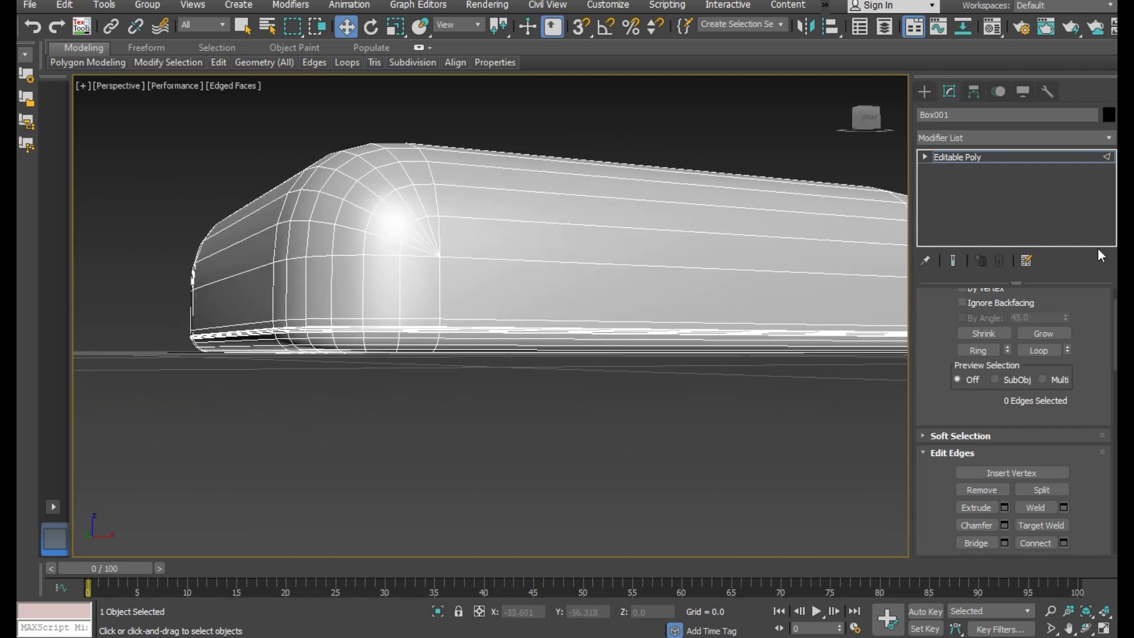
Return Box001 to whole-object level and reframe the view on the cushion.
{"action": "left_click", "coordinate": [997, 159]}
{"action": "mouse_move", "coordinate": [697, 246]}
{"action": "middle_mouse_down", "text": "alt"}
{"action": "mouse_move", "coordinate": [678, 218]}
{"action": "mouse_move", "coordinate": [709, 281]}
{"action": "middle_mouse_up", "text": "alt"}
{"action": "middle_click_drag", "start_coordinate": [813, 480], "coordinate": [771, 472], "text": "alt"}
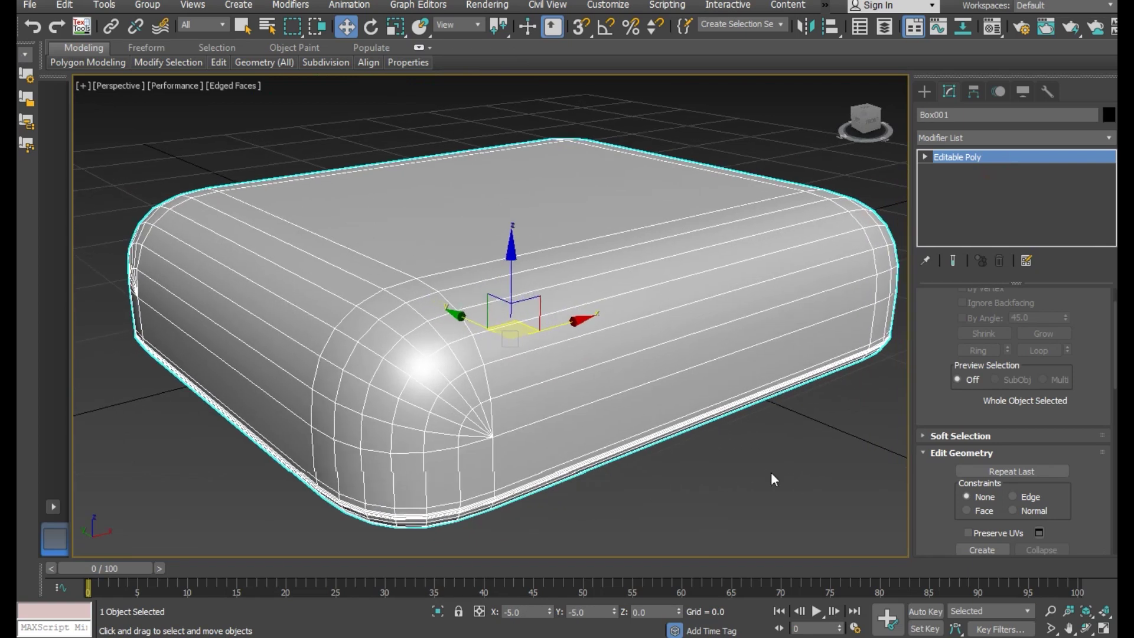
{"action": "scroll", "coordinate": [399, 392], "scroll_direction": "up", "scroll_amount": 2}
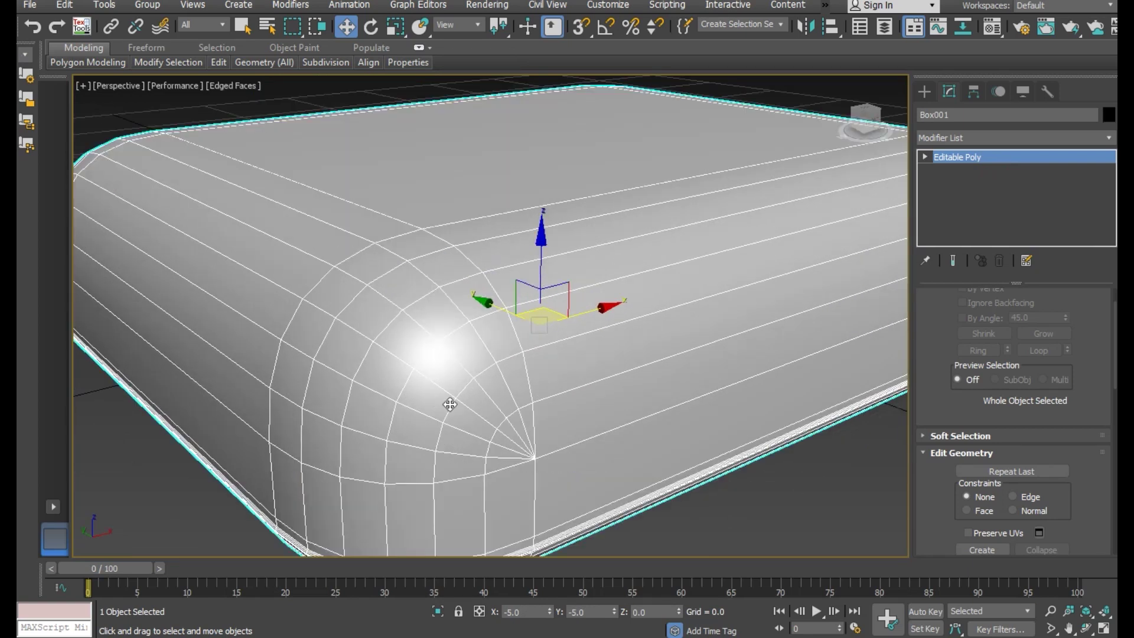
{"action": "scroll", "coordinate": [1048, 412], "scroll_direction": "up", "scroll_amount": 2}
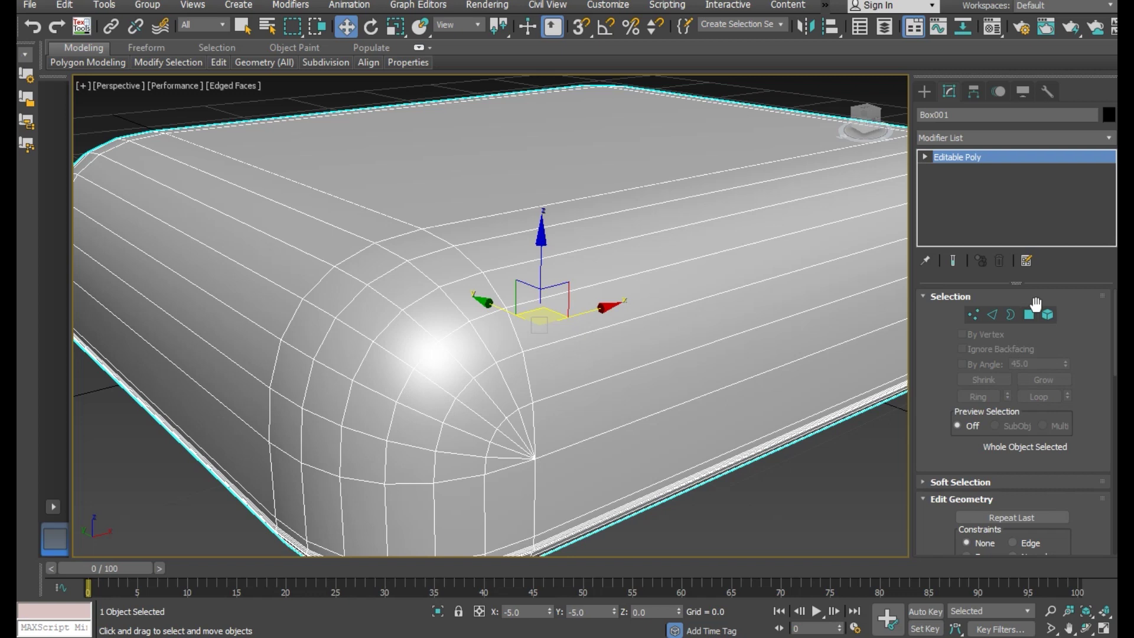
Grow a top-face selection twice, then select the seven-edge loop along the long side.
{"action": "left_click", "coordinate": [1029, 315]}
{"action": "left_click", "coordinate": [511, 178]}
{"action": "scroll", "coordinate": [511, 178], "scroll_direction": "down", "scroll_amount": 1}
{"action": "scroll", "coordinate": [547, 313], "scroll_direction": "down", "scroll_amount": 2}
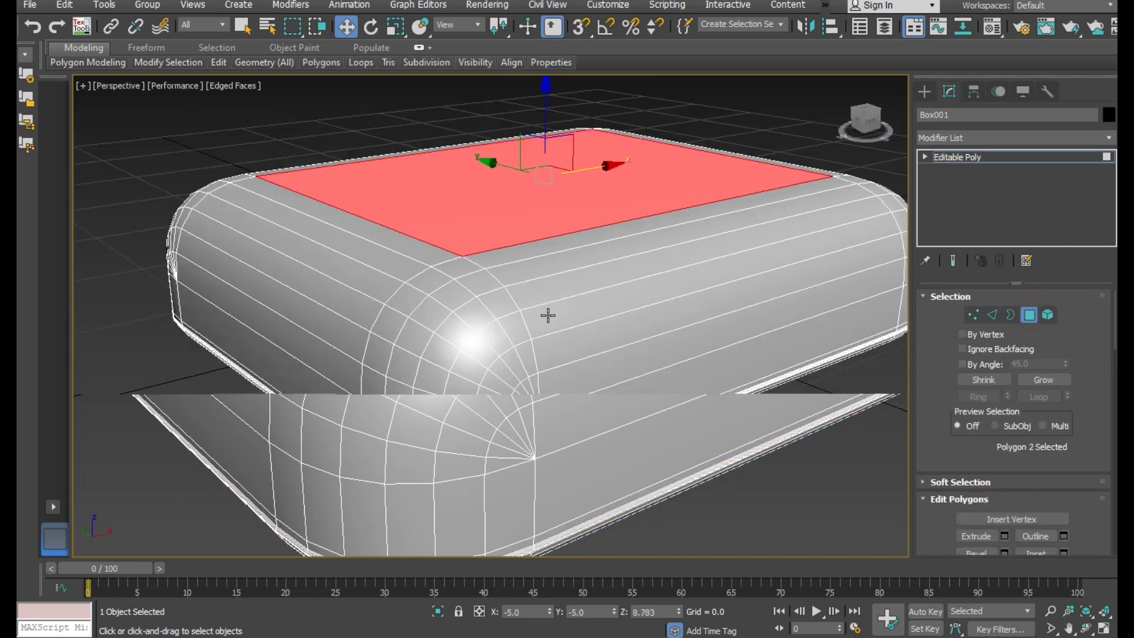
{"action": "left_click", "coordinate": [1038, 380]}
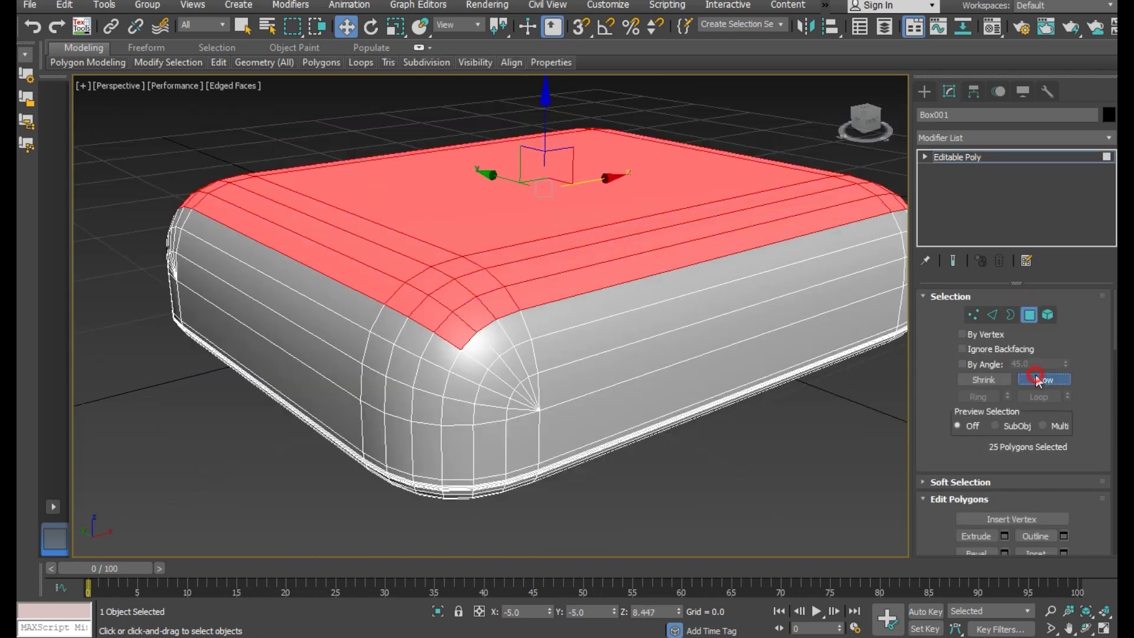
{"action": "left_click", "coordinate": [1038, 380]}
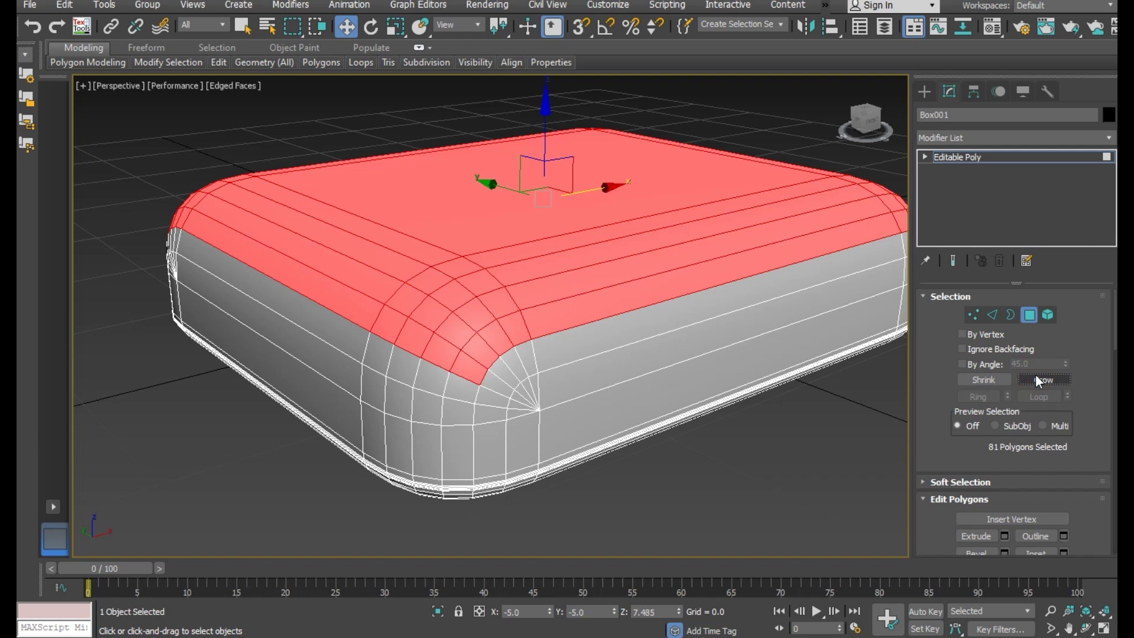
{"action": "left_click", "coordinate": [992, 316]}
{"action": "double_click", "coordinate": [558, 401]}
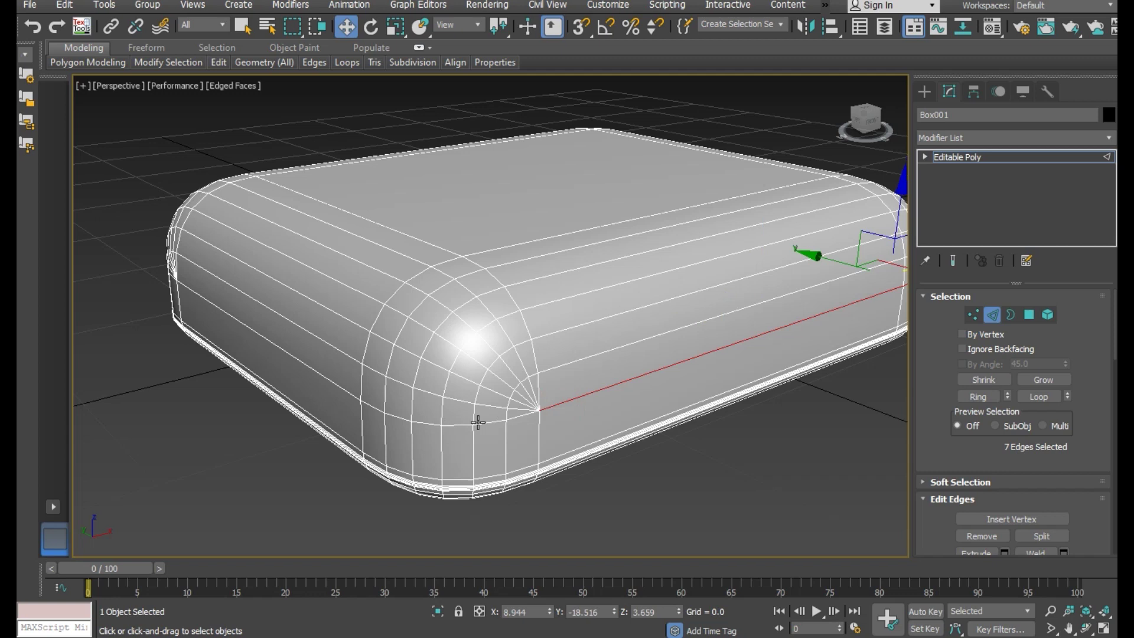
Add the lower, left and front side edge loops to the selection.
{"action": "double_click", "coordinate": [478, 421], "text": "ctrl"}
{"action": "scroll", "coordinate": [478, 422], "scroll_direction": "down", "scroll_amount": 4}
{"action": "middle_click_drag", "start_coordinate": [692, 437], "coordinate": [391, 422], "text": "alt"}
{"action": "double_click", "coordinate": [465, 455], "text": "ctrl"}
{"action": "double_click", "coordinate": [616, 484], "text": "ctrl"}
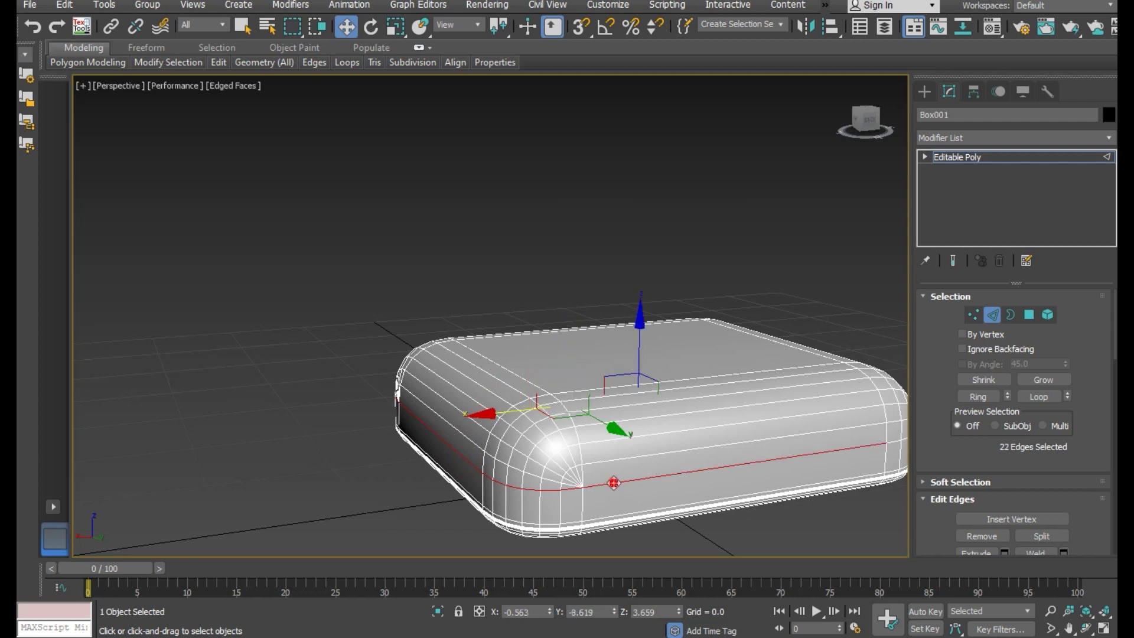
Undo an accidental upward move of the selected edge loop.
{"action": "mouse_move", "coordinate": [738, 494]}
{"action": "middle_mouse_down", "text": "alt"}
{"action": "mouse_move", "coordinate": [473, 473]}
{"action": "mouse_move", "coordinate": [582, 457]}
{"action": "middle_mouse_up", "text": "alt"}
{"action": "scroll", "coordinate": [611, 473], "scroll_direction": "up", "scroll_amount": 4}
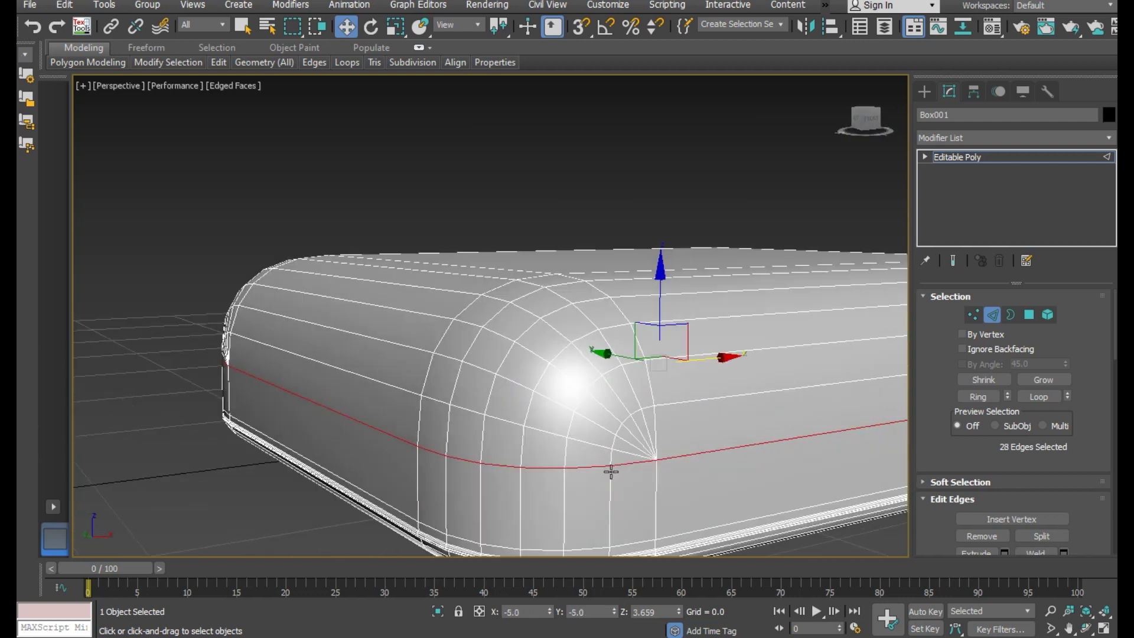
{"action": "left_click_drag", "start_coordinate": [664, 292], "coordinate": [663, 283]}
{"action": "left_click", "coordinate": [32, 28]}
Orbit around the cushion to check the full 28-edge side loop.
{"action": "middle_click_drag", "start_coordinate": [742, 438], "coordinate": [572, 393]}
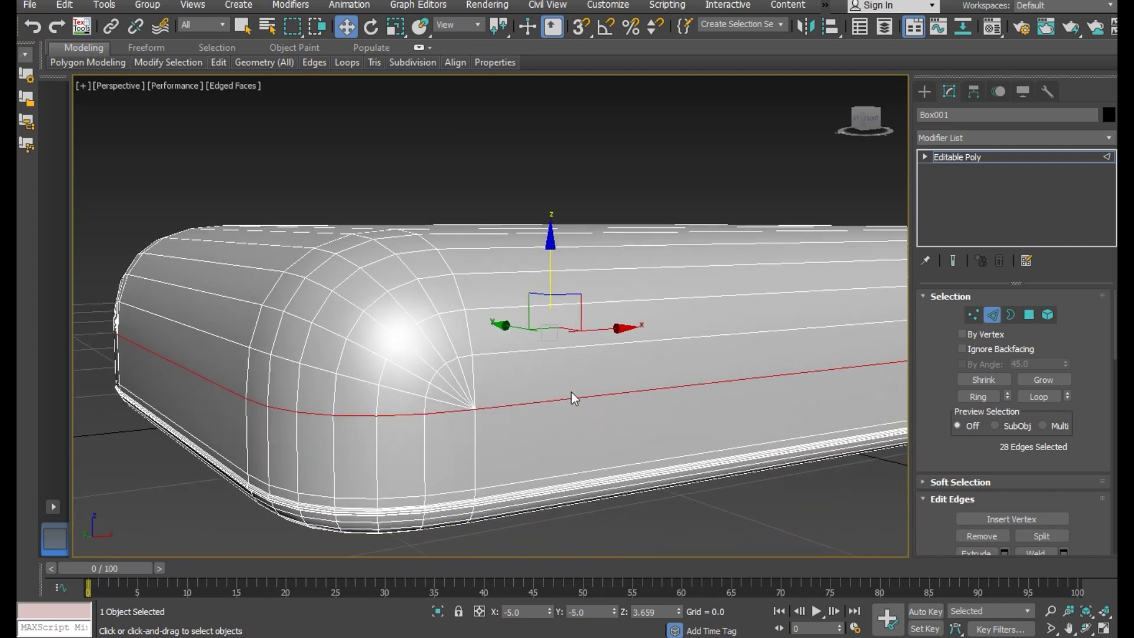
{"action": "scroll", "coordinate": [445, 399], "scroll_direction": "down", "scroll_amount": 2}
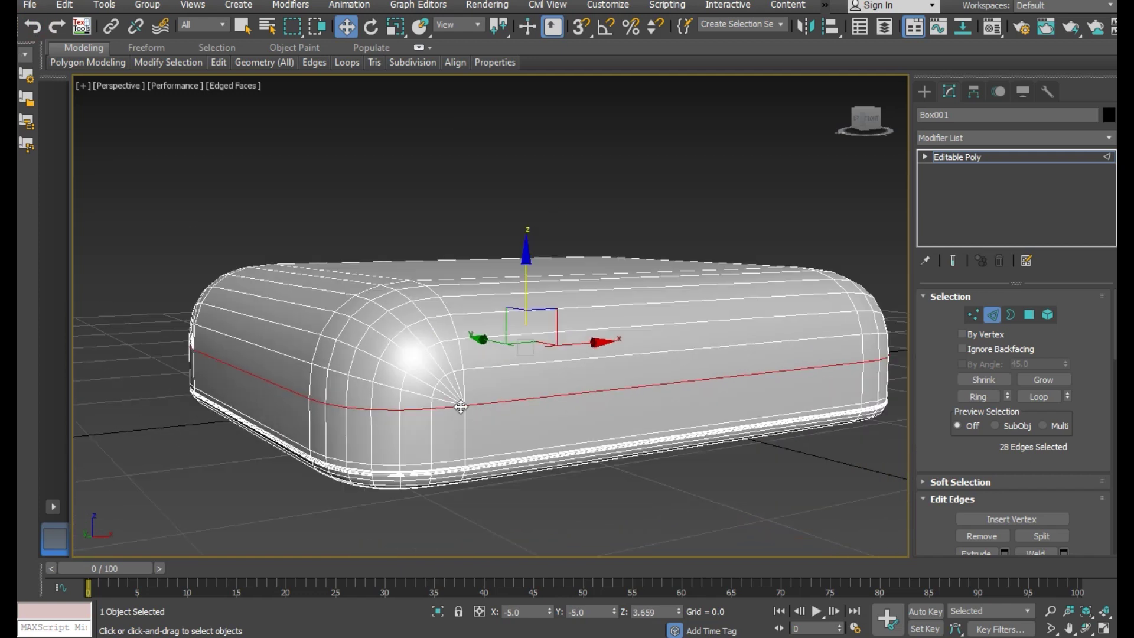
{"action": "mouse_move", "coordinate": [471, 423]}
{"action": "middle_mouse_down", "text": "alt"}
{"action": "mouse_move", "coordinate": [540, 441]}
{"action": "mouse_move", "coordinate": [437, 433]}
{"action": "mouse_move", "coordinate": [462, 452]}
{"action": "mouse_move", "coordinate": [591, 369]}
{"action": "middle_mouse_up", "text": "alt"}
{"action": "scroll", "coordinate": [591, 370], "scroll_direction": "up", "scroll_amount": 2}
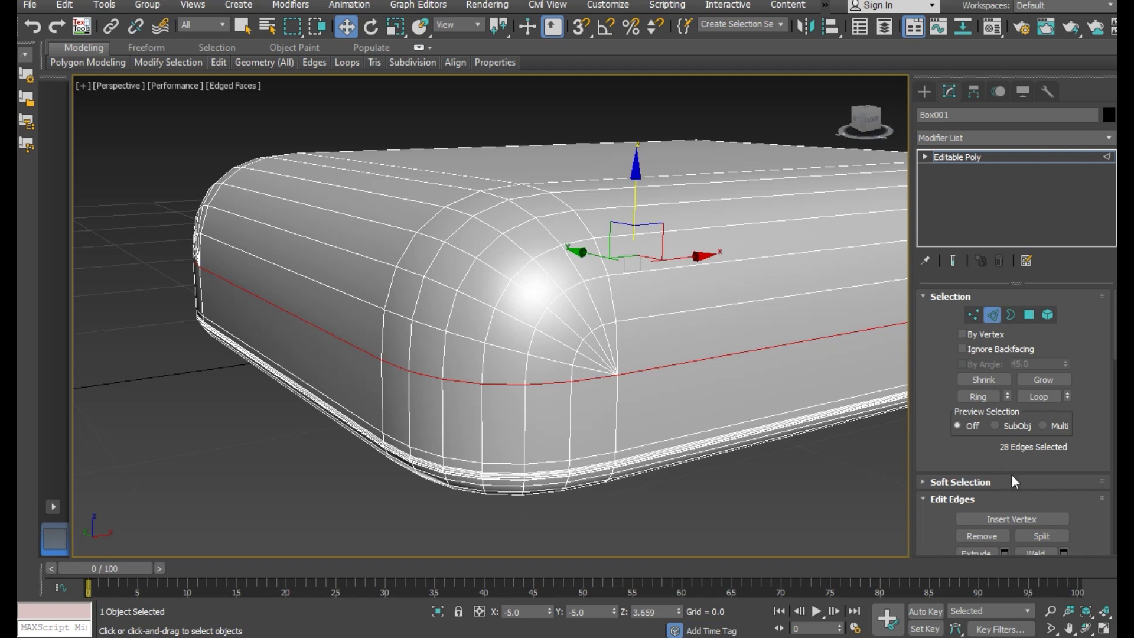
{"action": "scroll", "coordinate": [1007, 502], "scroll_direction": "down", "scroll_amount": 1}
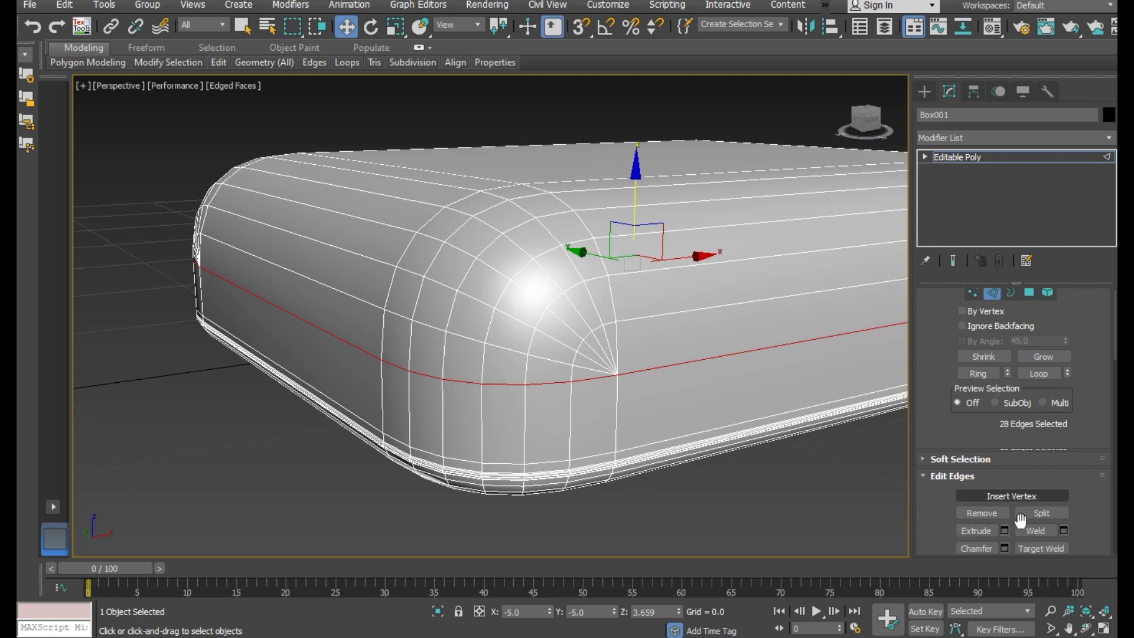
Preview a chamfer on the side loop, cancel it, and clear the edge selection.
{"action": "left_click", "coordinate": [1004, 547]}
{"action": "scroll", "coordinate": [496, 378], "scroll_direction": "up", "scroll_amount": 1}
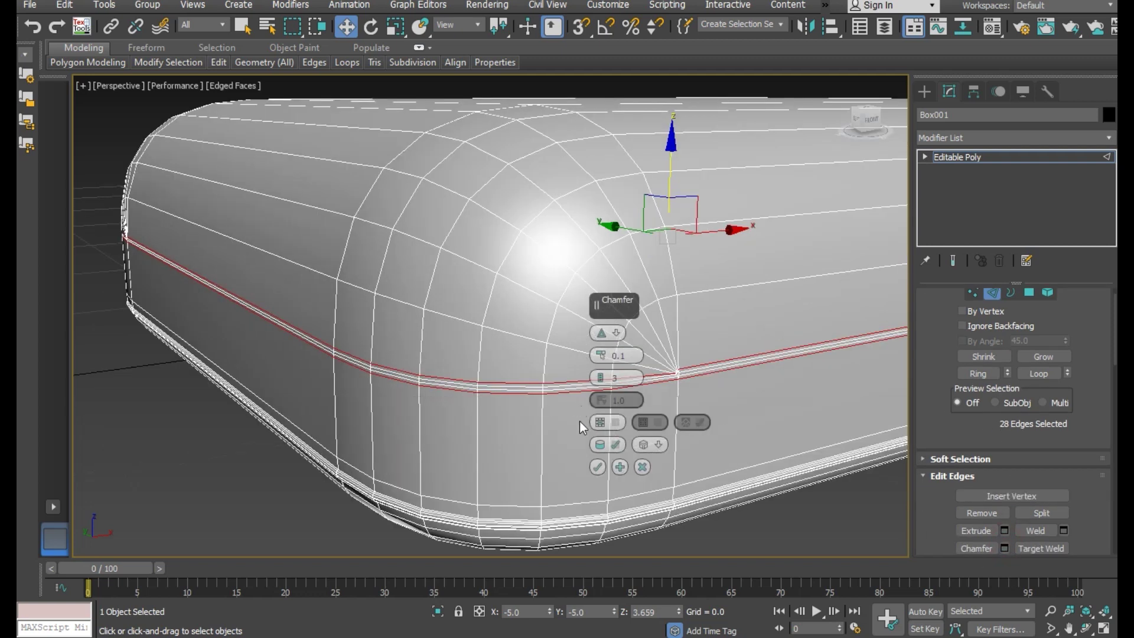
{"action": "left_click", "coordinate": [642, 468]}
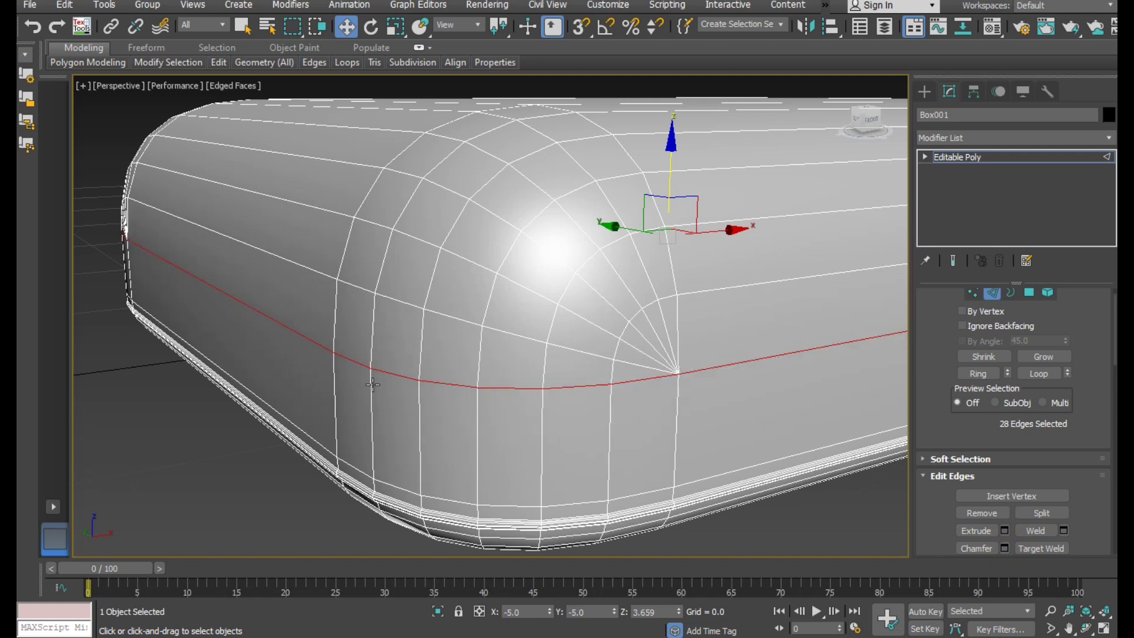
{"action": "scroll", "coordinate": [372, 385], "scroll_direction": "down", "scroll_amount": 5}
{"action": "scroll", "coordinate": [657, 446], "scroll_direction": "down", "scroll_amount": 3}
{"action": "left_click", "coordinate": [637, 447]}
Return to whole-object level, deselect the cushion, and toggle Edged Faces shading.
{"action": "mouse_move", "coordinate": [595, 440]}
{"action": "middle_mouse_down", "text": "alt"}
{"action": "mouse_move", "coordinate": [618, 456]}
{"action": "mouse_move", "coordinate": [595, 456]}
{"action": "middle_mouse_up", "text": "alt"}
{"action": "scroll", "coordinate": [595, 456], "scroll_direction": "up", "scroll_amount": 2}
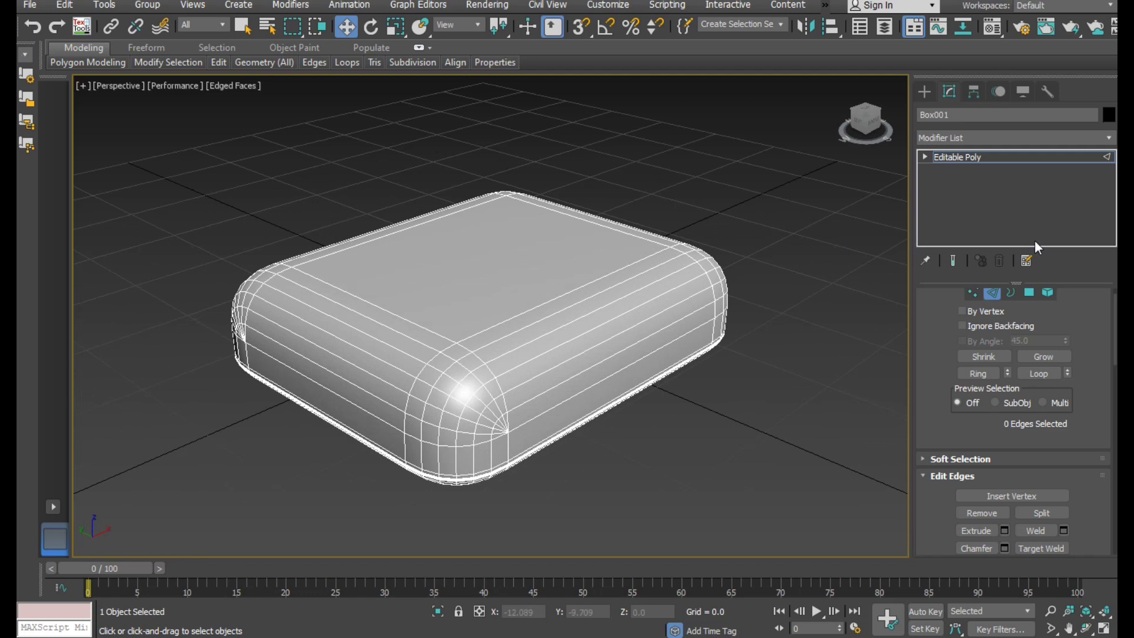
{"action": "left_click", "coordinate": [985, 157]}
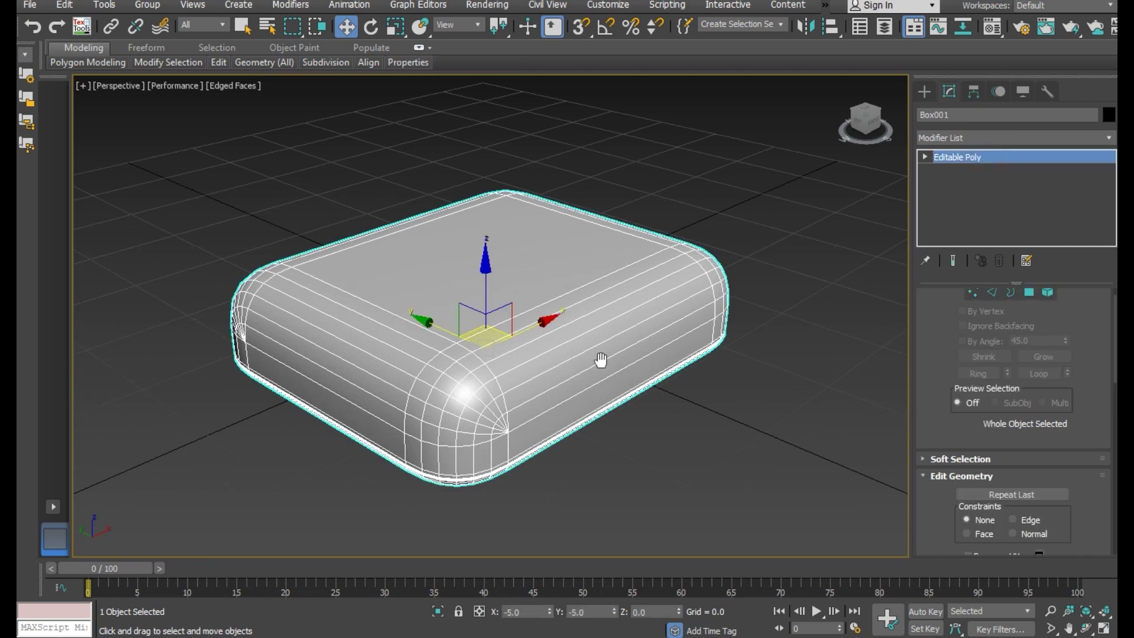
{"action": "middle_click_drag", "start_coordinate": [601, 360], "coordinate": [670, 400]}
{"action": "left_click", "coordinate": [756, 464]}
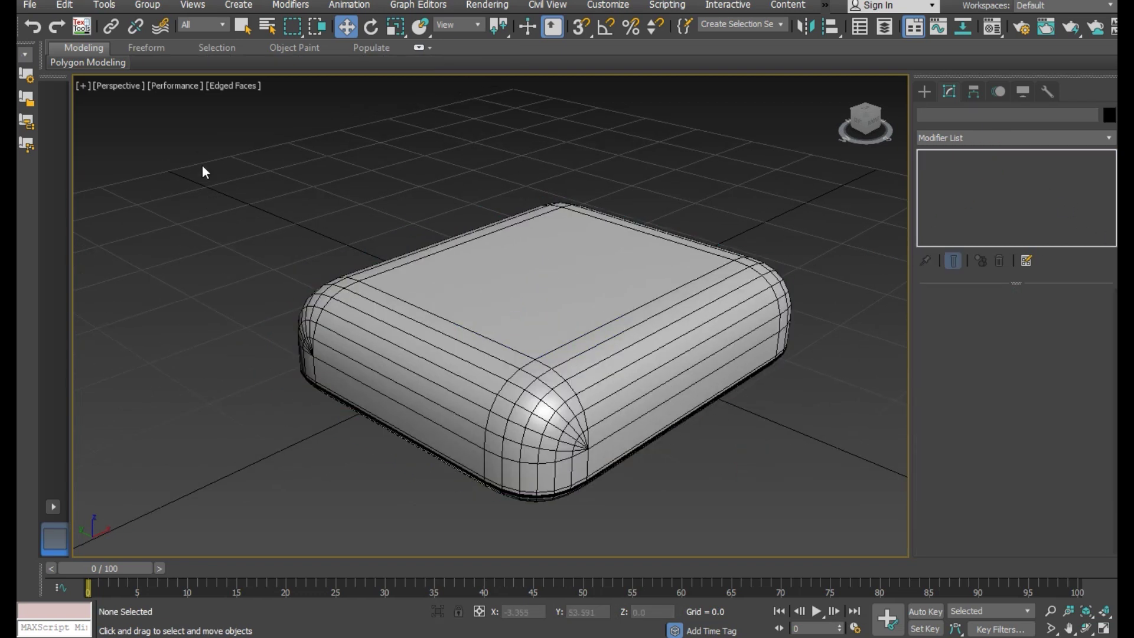
{"action": "left_click", "coordinate": [218, 86]}
{"action": "left_click", "coordinate": [271, 261]}
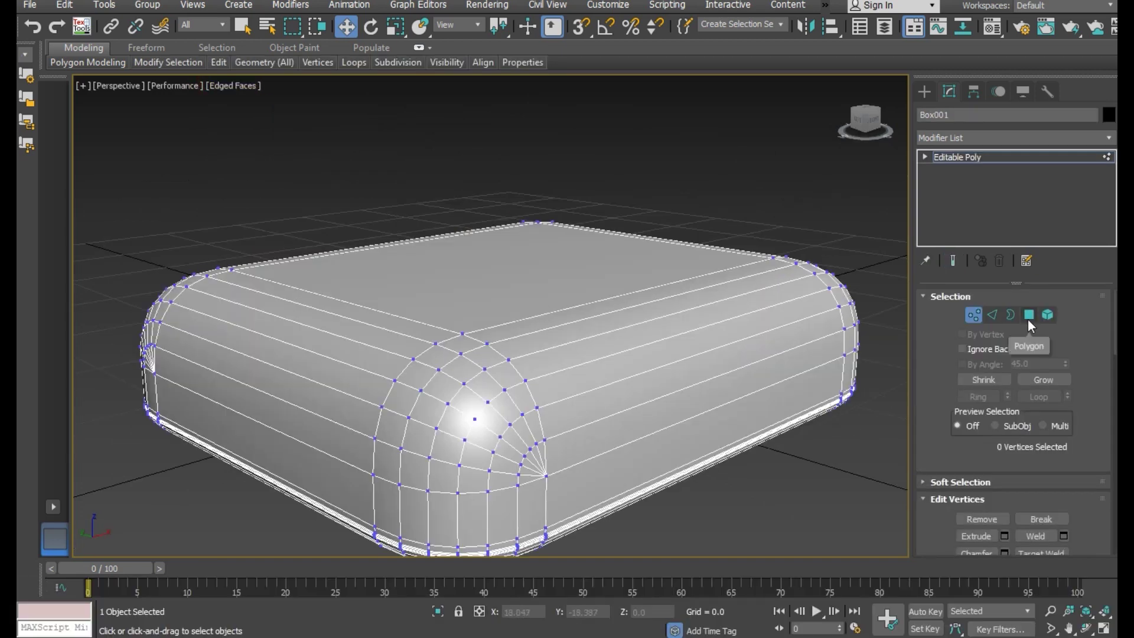
Select the top face, grow it twice over the rounded edges, and raise it on Z.
{"action": "left_click", "coordinate": [1029, 316]}
{"action": "left_click", "coordinate": [983, 380]}
{"action": "left_click", "coordinate": [1068, 381]}
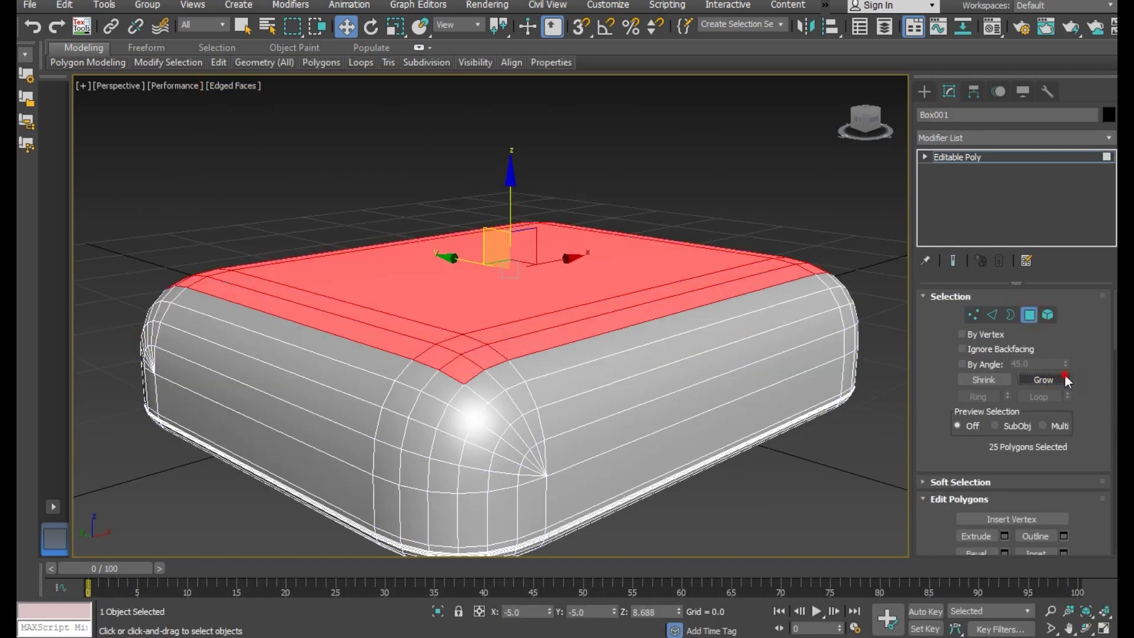
{"action": "left_click", "coordinate": [1068, 381]}
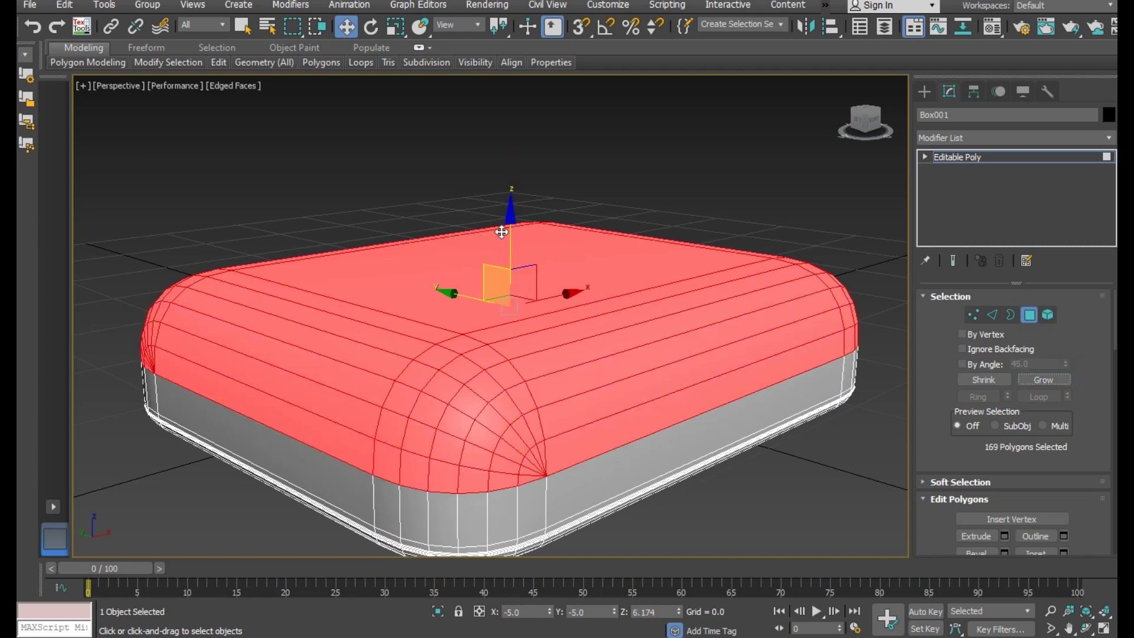
{"action": "left_click_drag", "start_coordinate": [510, 234], "coordinate": [512, 205]}
Try Scale and Insert Loop without changes, ending in Edge mode with the 28-edge seam loop.
{"action": "left_click", "coordinate": [396, 27]}
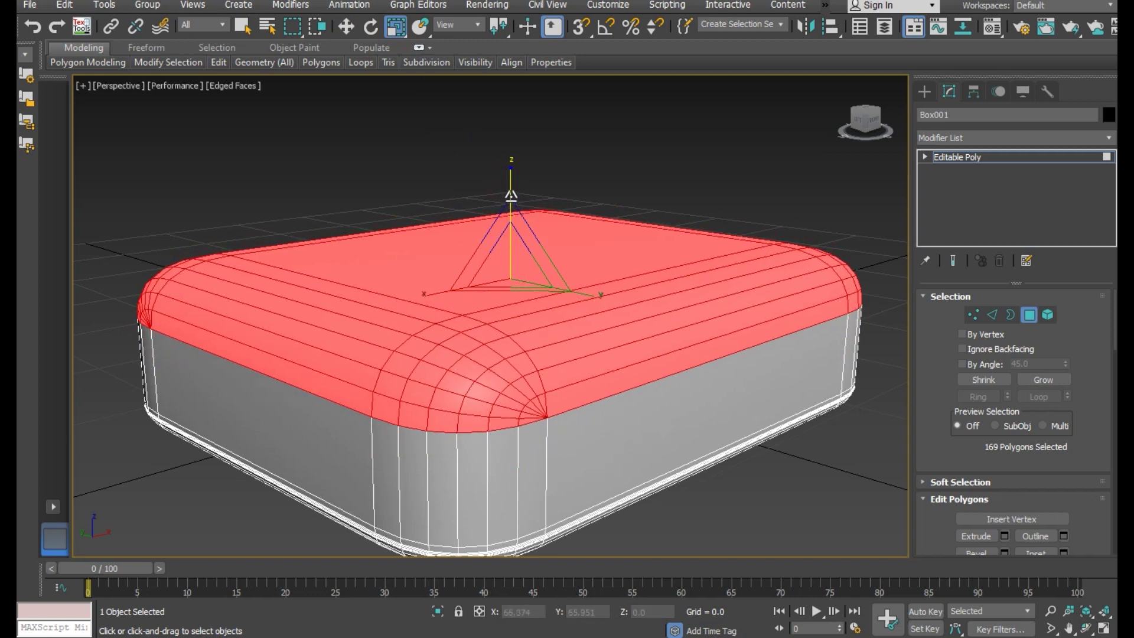
{"action": "left_click", "coordinate": [346, 27]}
{"action": "middle_click_drag", "start_coordinate": [408, 249], "coordinate": [323, 185], "text": "alt"}
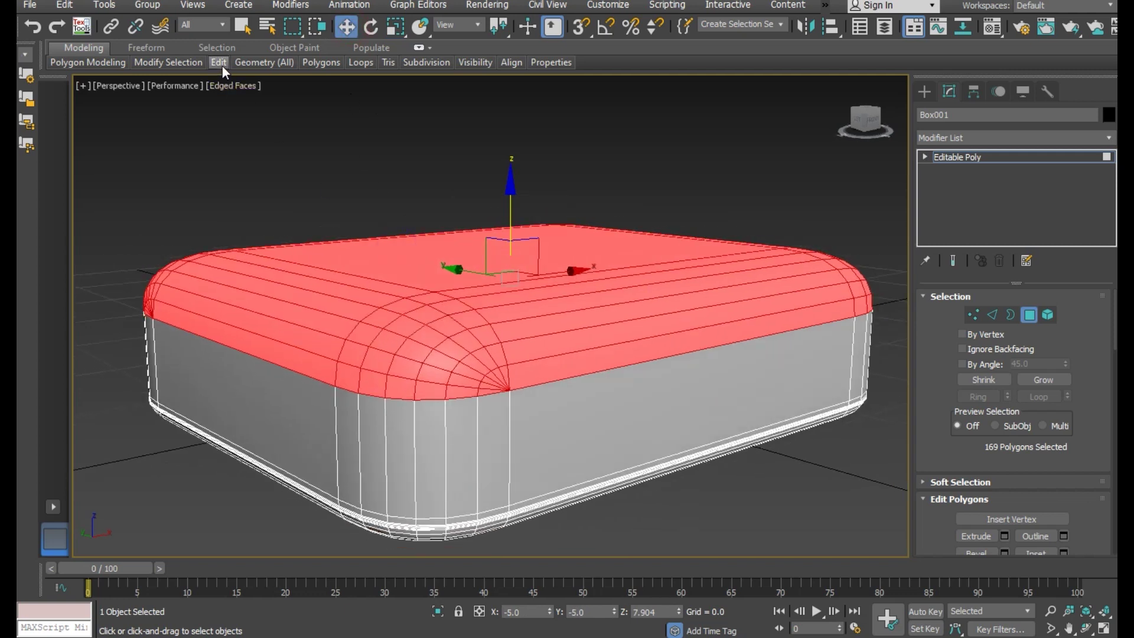
{"action": "left_click", "coordinate": [345, 94]}
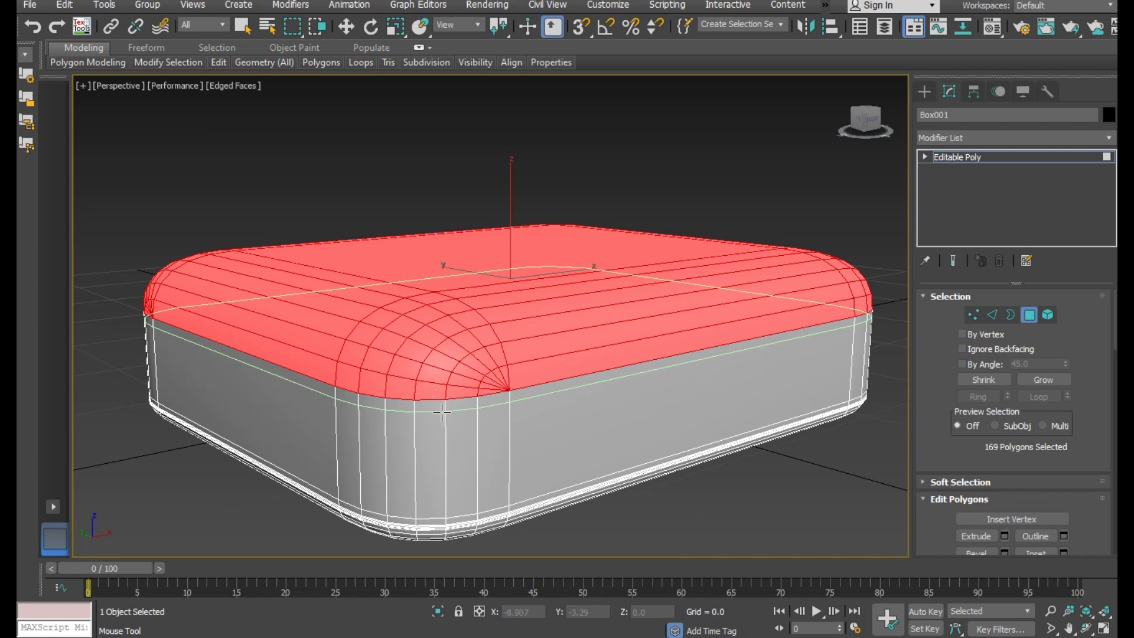
{"action": "right_click", "coordinate": [442, 412]}
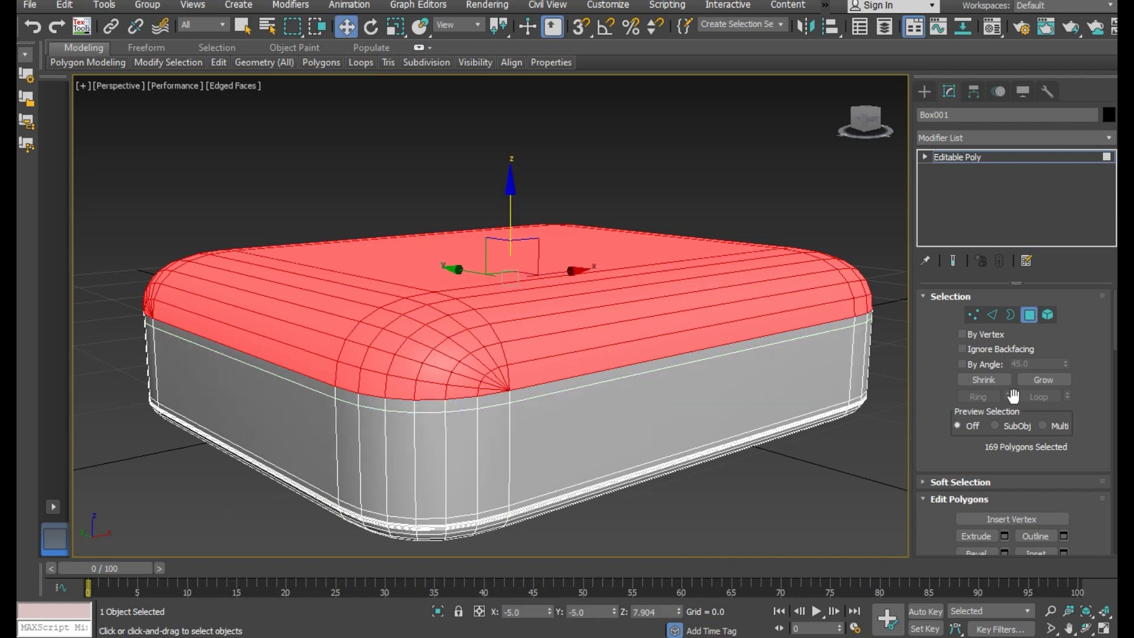
{"action": "left_click", "coordinate": [993, 316]}
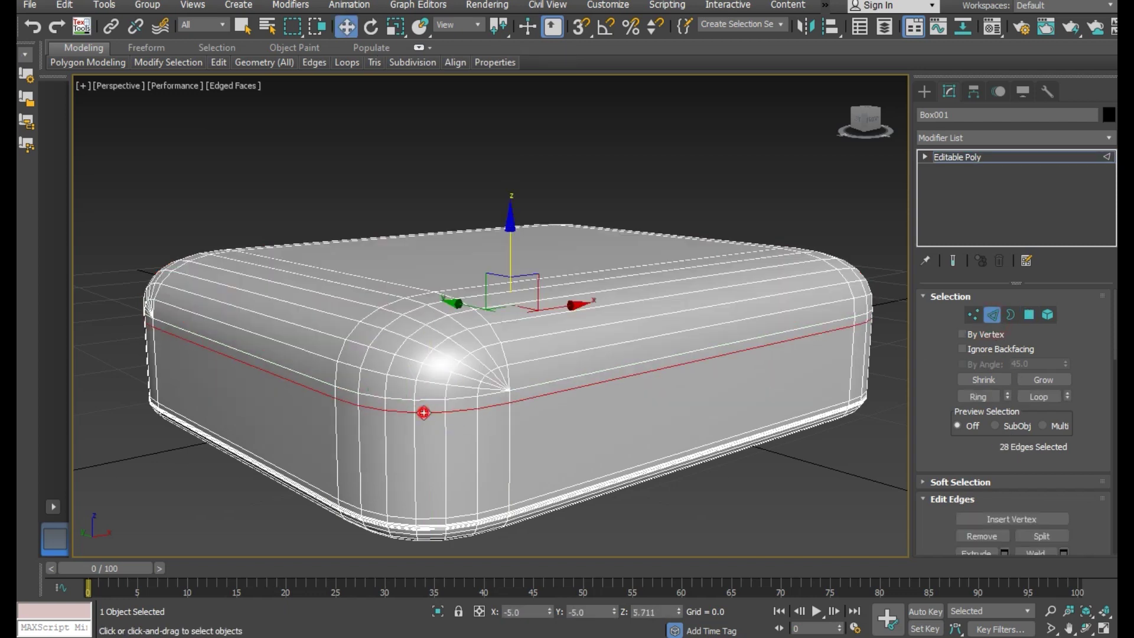
Chamfer the seam loop with 1 segment and amount 0.11 into two close loops.
{"action": "scroll", "coordinate": [1044, 483], "scroll_direction": "down", "scroll_amount": 1}
{"action": "scroll", "coordinate": [1051, 487], "scroll_direction": "down", "scroll_amount": 2}
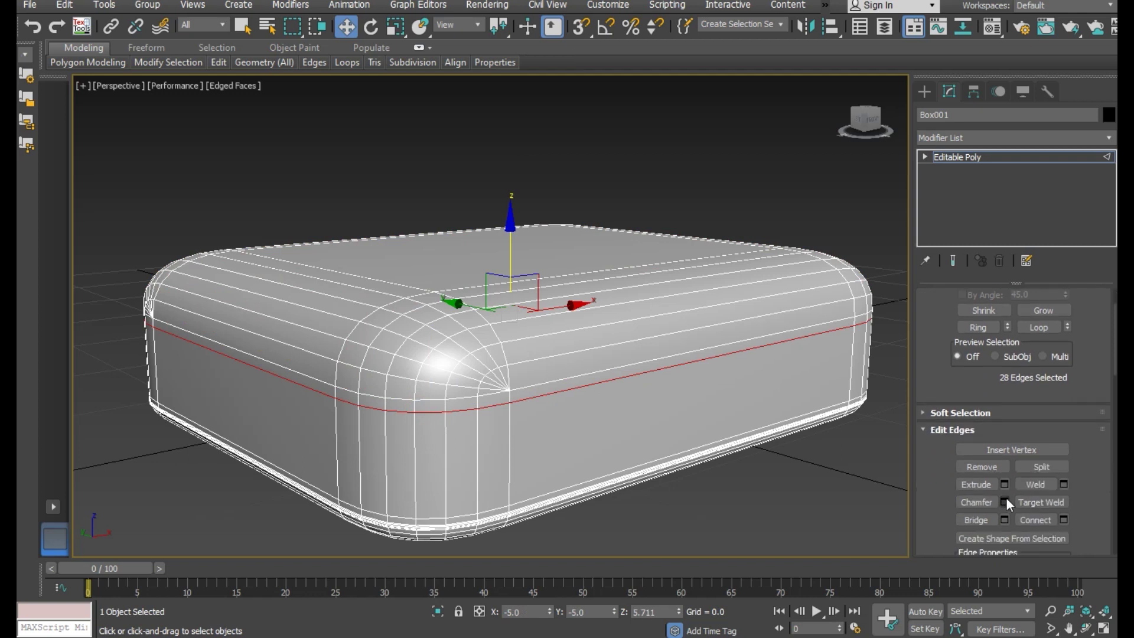
{"action": "left_click", "coordinate": [1005, 501]}
{"action": "scroll", "coordinate": [443, 425], "scroll_direction": "up", "scroll_amount": 4}
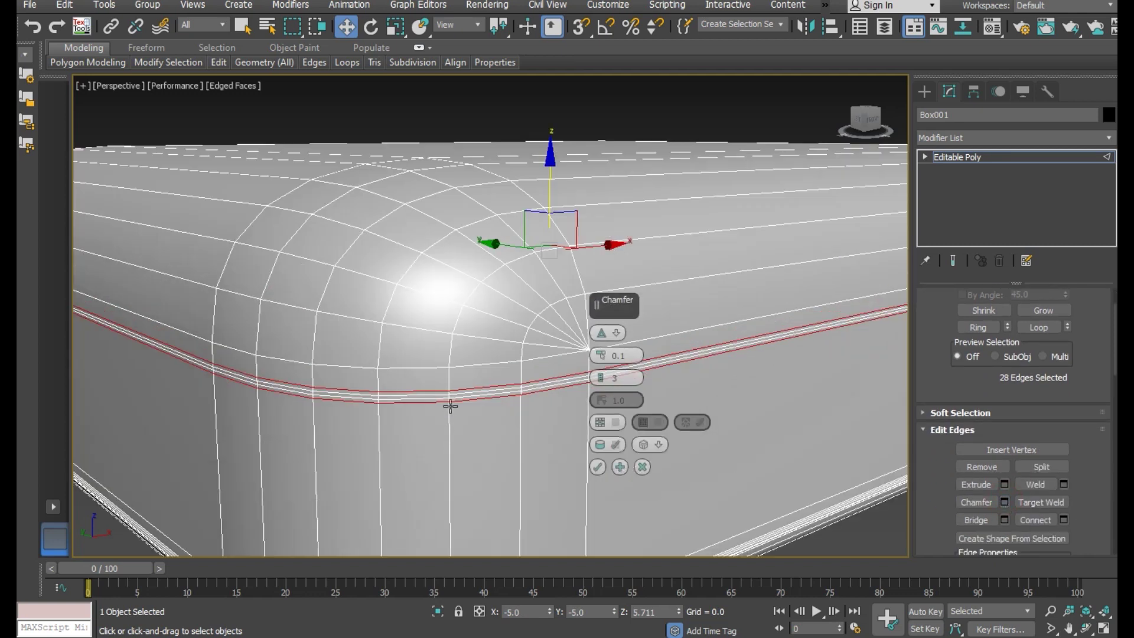
{"action": "left_click", "coordinate": [600, 381]}
{"action": "left_click", "coordinate": [600, 381]}
{"action": "scroll", "coordinate": [558, 387], "scroll_direction": "up", "scroll_amount": 2}
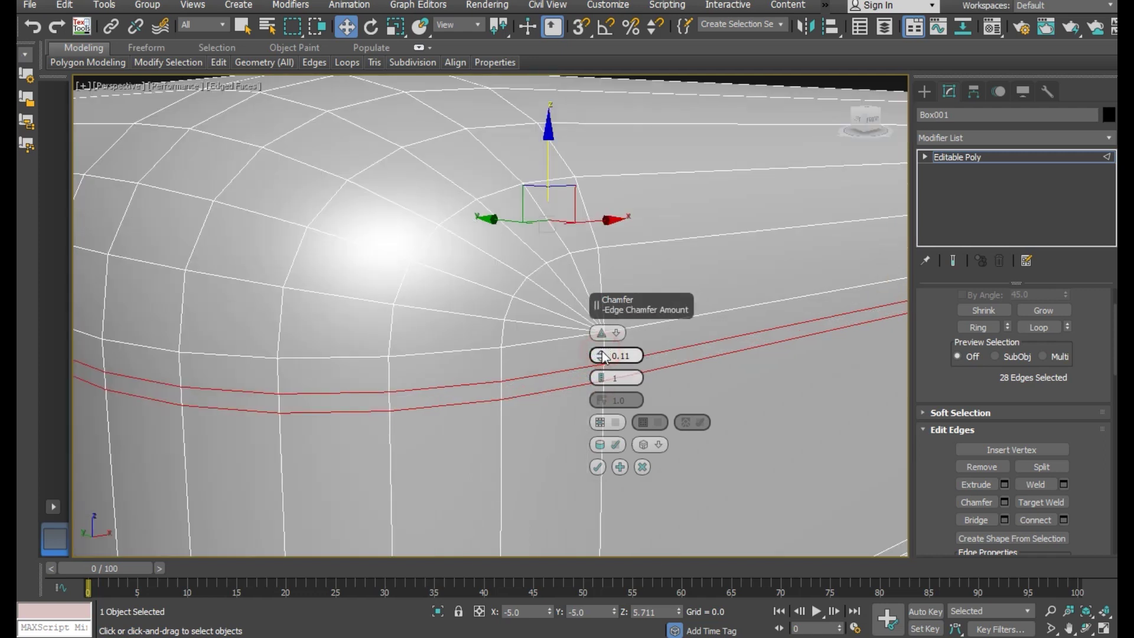
{"action": "left_click", "coordinate": [599, 467]}
{"action": "scroll", "coordinate": [1025, 378], "scroll_direction": "up", "scroll_amount": 3}
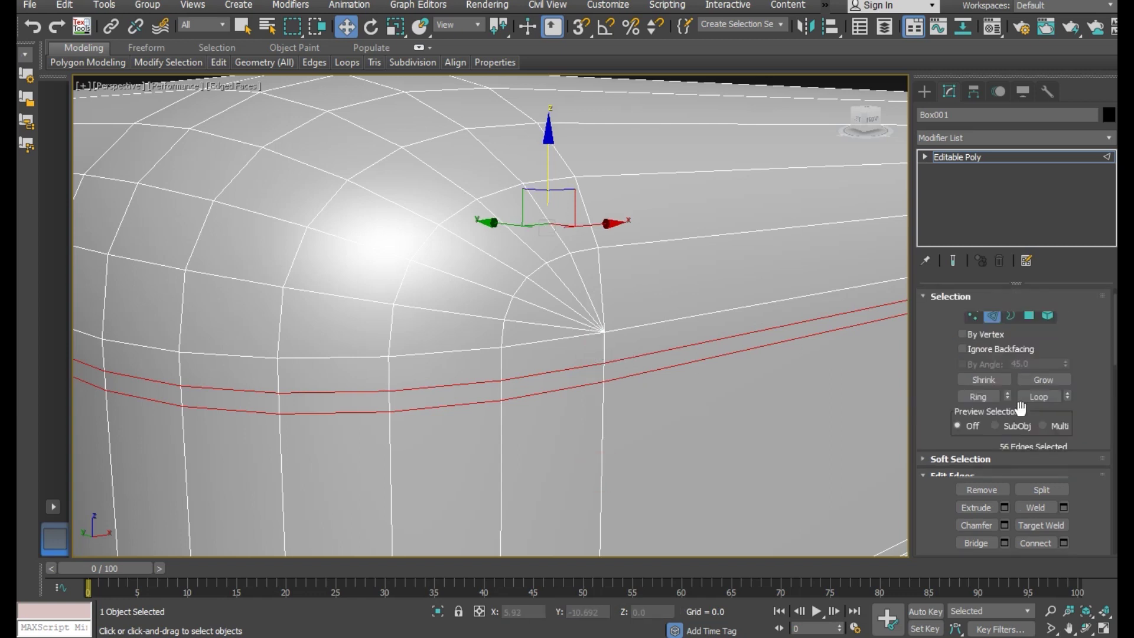
Select the thin chamfered face strip ringing the cushion in Polygon mode.
{"action": "left_click", "coordinate": [1029, 315]}
{"action": "left_click", "coordinate": [665, 357]}
{"action": "left_click", "coordinate": [584, 374], "text": "shift"}
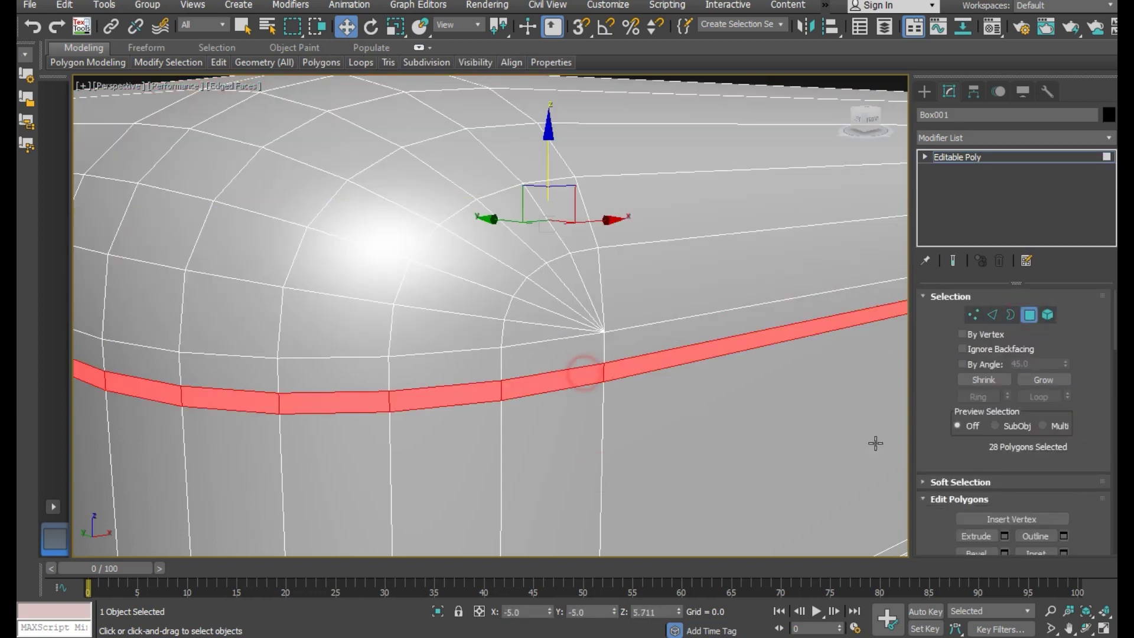
Extrude the 28-face strip by 0.074 to form a second piping seam.
{"action": "left_click", "coordinate": [1005, 536]}
{"action": "middle_click_drag", "start_coordinate": [432, 303], "coordinate": [423, 373], "text": "alt"}
{"action": "scroll", "coordinate": [432, 326], "scroll_direction": "down", "scroll_amount": 5}
{"action": "scroll", "coordinate": [448, 334], "scroll_direction": "down", "scroll_amount": 2}
{"action": "scroll", "coordinate": [420, 398], "scroll_direction": "up", "scroll_amount": 6}
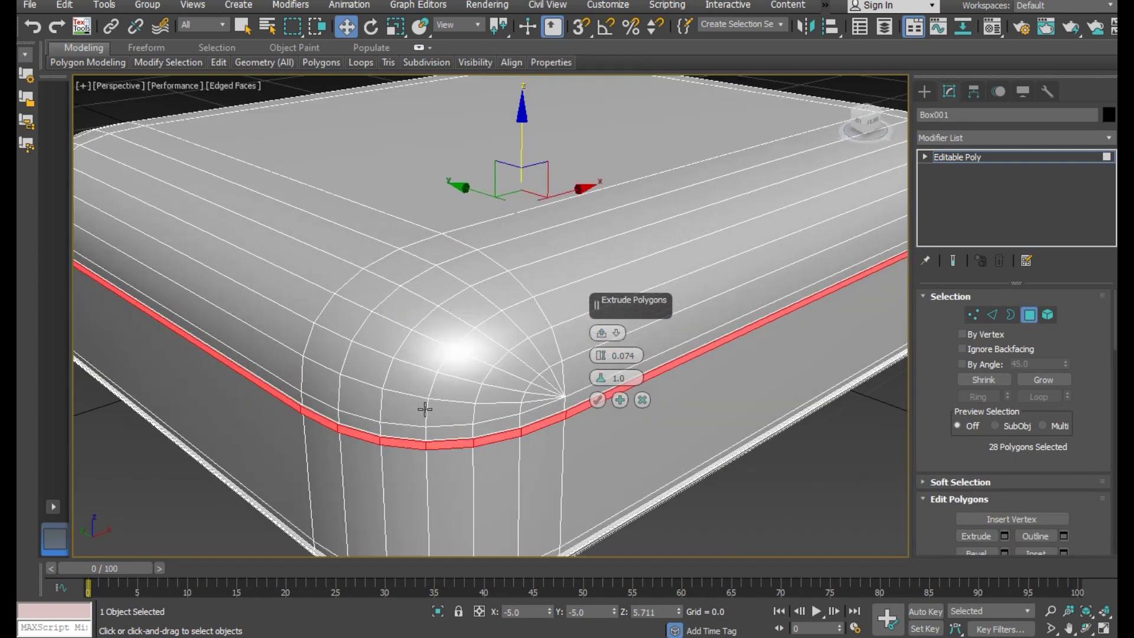
{"action": "scroll", "coordinate": [436, 429], "scroll_direction": "up", "scroll_amount": 2}
{"action": "scroll", "coordinate": [436, 429], "scroll_direction": "up", "scroll_amount": 2}
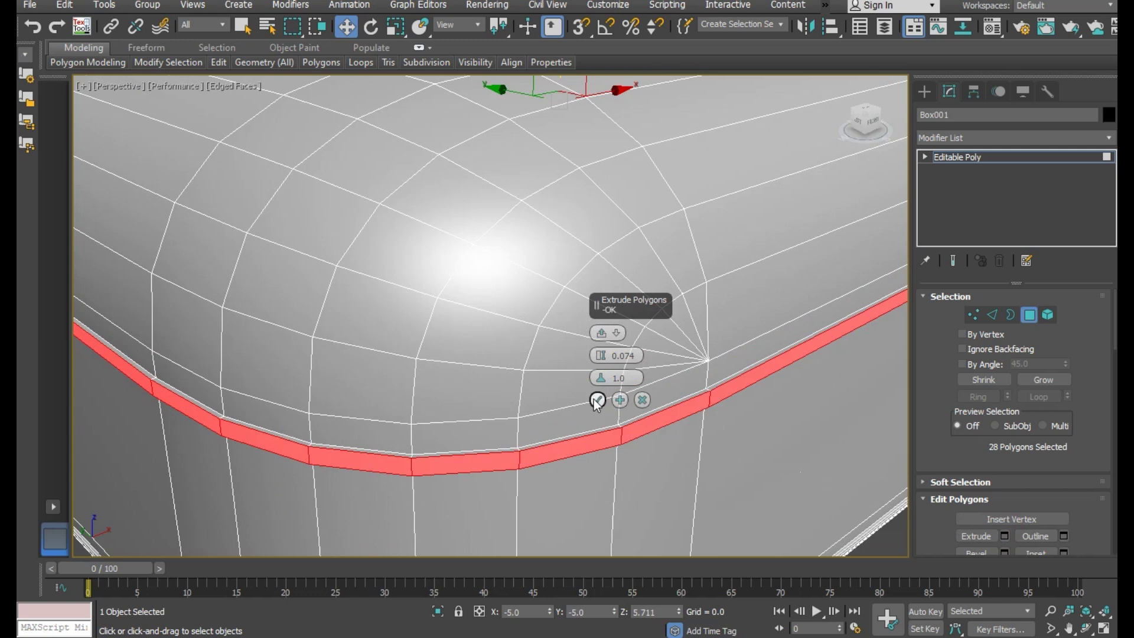
{"action": "left_click", "coordinate": [598, 402]}
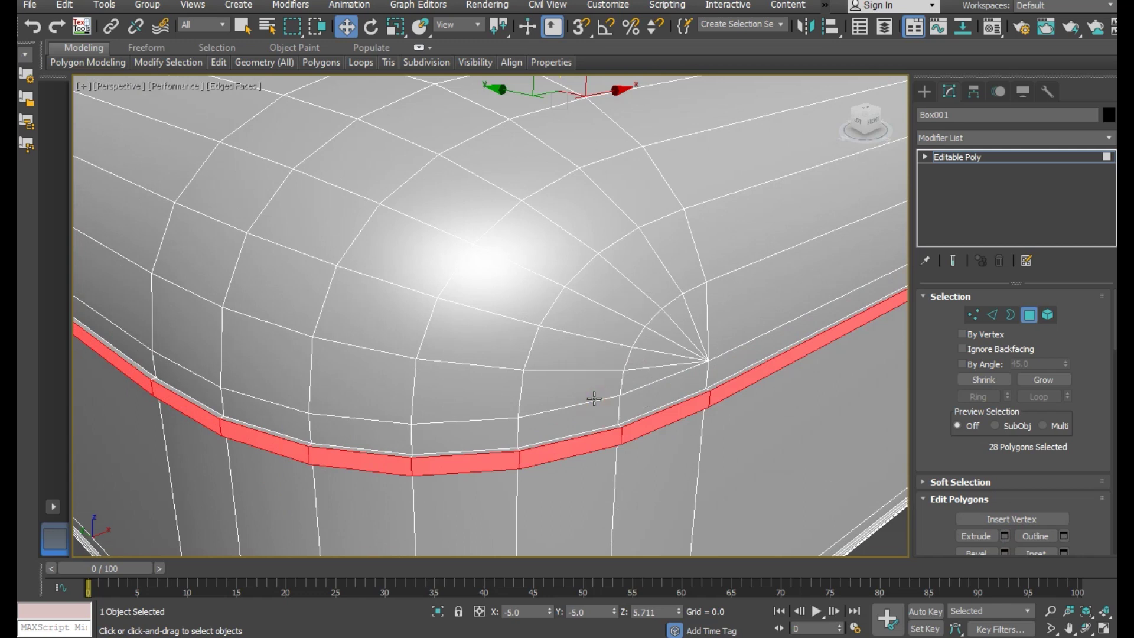
{"action": "scroll", "coordinate": [595, 397], "scroll_direction": "down", "scroll_amount": 5}
{"action": "scroll", "coordinate": [627, 407], "scroll_direction": "down", "scroll_amount": 2}
{"action": "middle_click_drag", "start_coordinate": [626, 408], "coordinate": [544, 411], "text": "alt"}
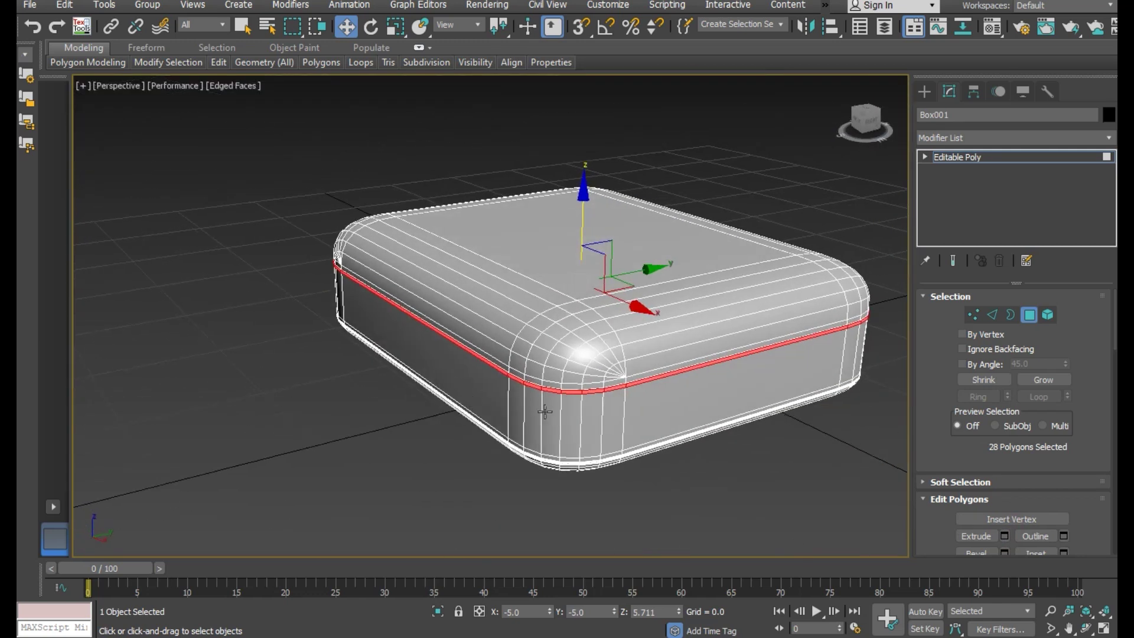
Look down at the rounded corner and exit Polygon mode to the whole object.
{"action": "scroll", "coordinate": [616, 391], "scroll_direction": "up", "scroll_amount": 2}
{"action": "mouse_move", "coordinate": [618, 412]}
{"action": "middle_mouse_down", "text": "alt"}
{"action": "mouse_move", "coordinate": [532, 421]}
{"action": "mouse_move", "coordinate": [734, 410]}
{"action": "mouse_move", "coordinate": [847, 334]}
{"action": "middle_mouse_up", "text": "alt"}
{"action": "scroll", "coordinate": [534, 423], "scroll_direction": "up", "scroll_amount": 1}
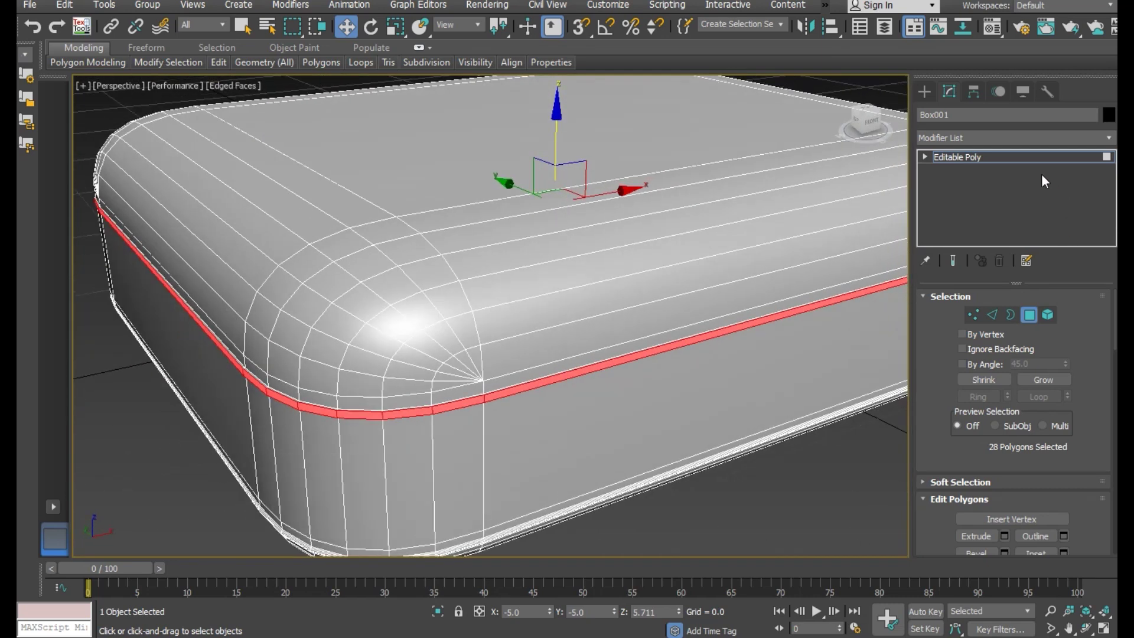
{"action": "left_click", "coordinate": [1024, 164]}
Orbit to a new angle, then deselect and reselect Box001.
{"action": "scroll", "coordinate": [398, 310], "scroll_direction": "down", "scroll_amount": 2}
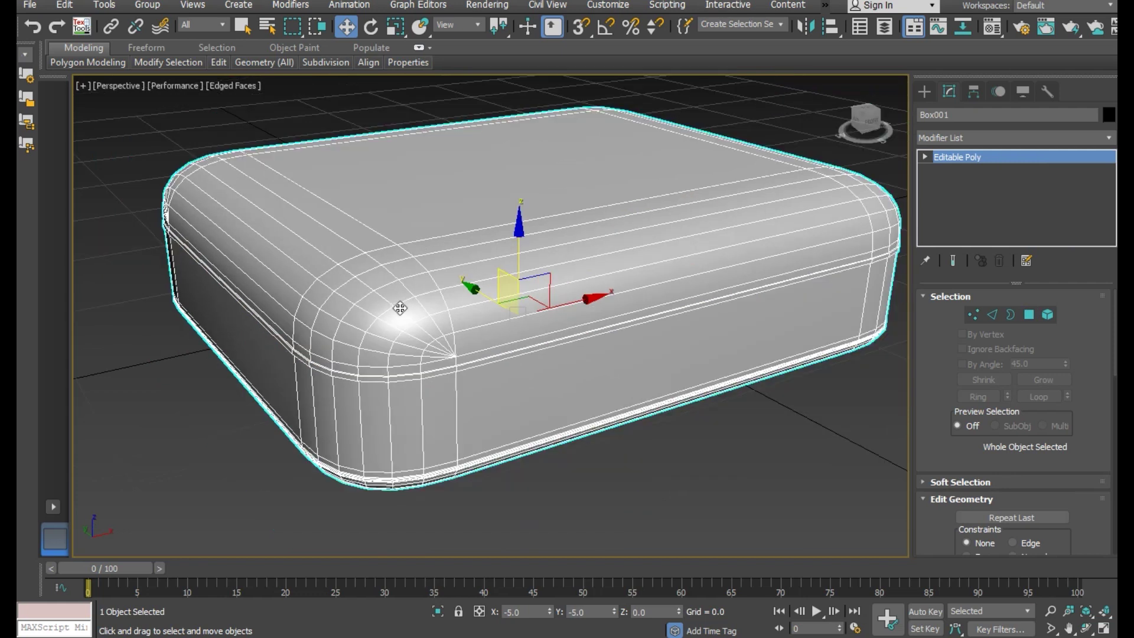
{"action": "scroll", "coordinate": [400, 308], "scroll_direction": "down", "scroll_amount": 2}
{"action": "middle_click_drag", "start_coordinate": [417, 316], "coordinate": [651, 473], "text": "alt"}
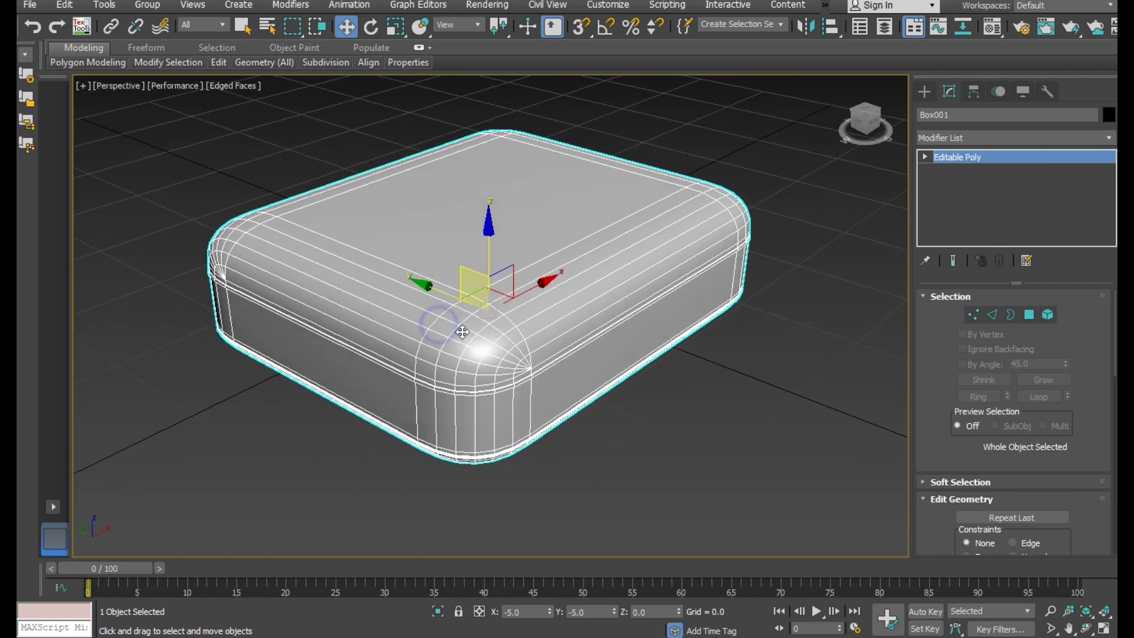
{"action": "left_click", "coordinate": [651, 473]}
{"action": "left_click", "coordinate": [507, 362]}
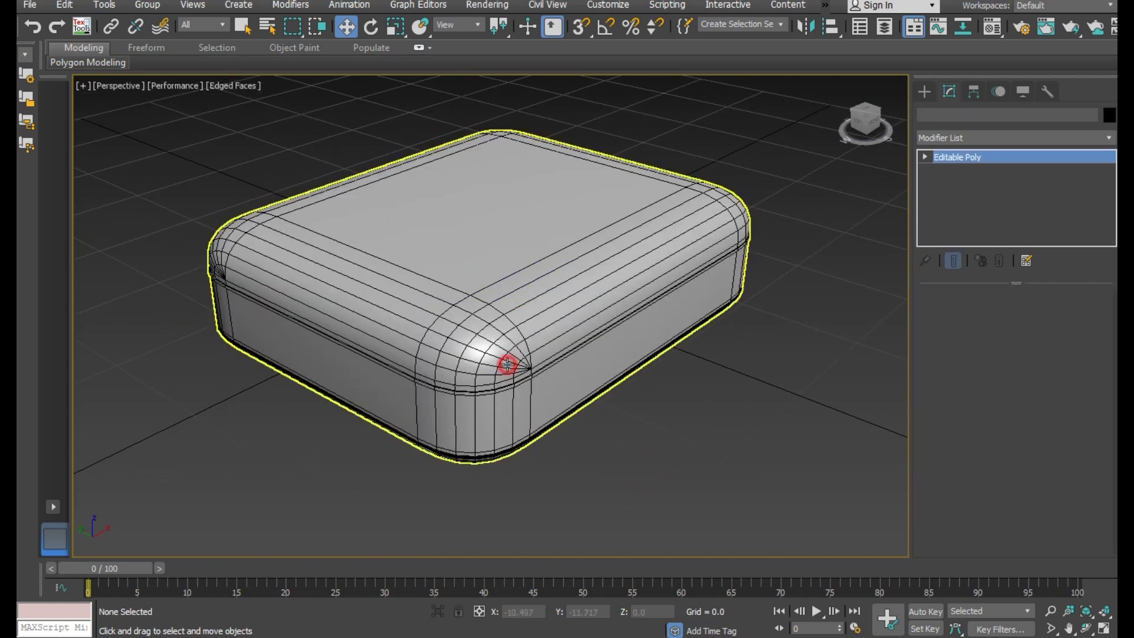
{"action": "middle_click_drag", "start_coordinate": [499, 397], "coordinate": [468, 385], "text": "alt"}
{"action": "scroll", "coordinate": [324, 343], "scroll_direction": "up", "scroll_amount": 3}
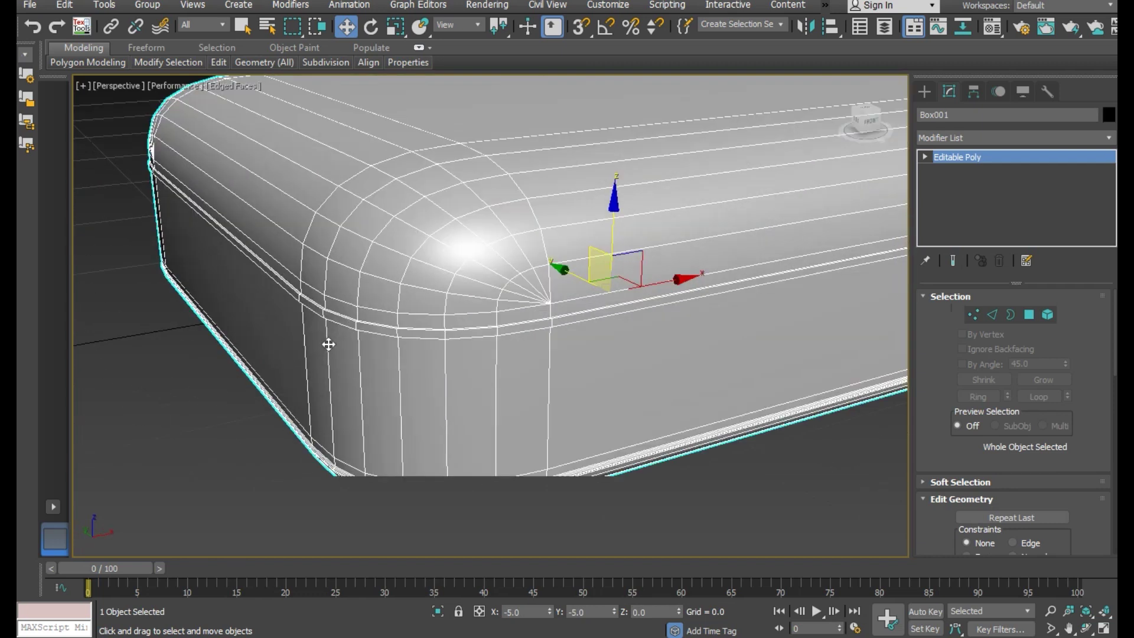
Select one vertical side edge and its whole ring in Edge mode.
{"action": "left_click", "coordinate": [993, 315]}
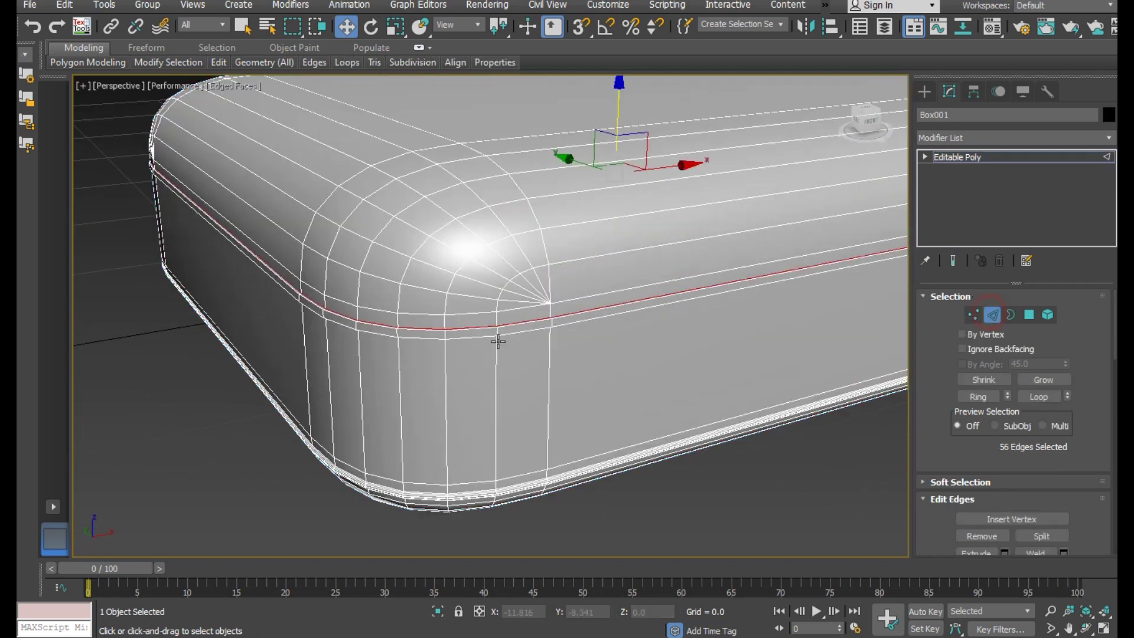
{"action": "left_click", "coordinate": [445, 387]}
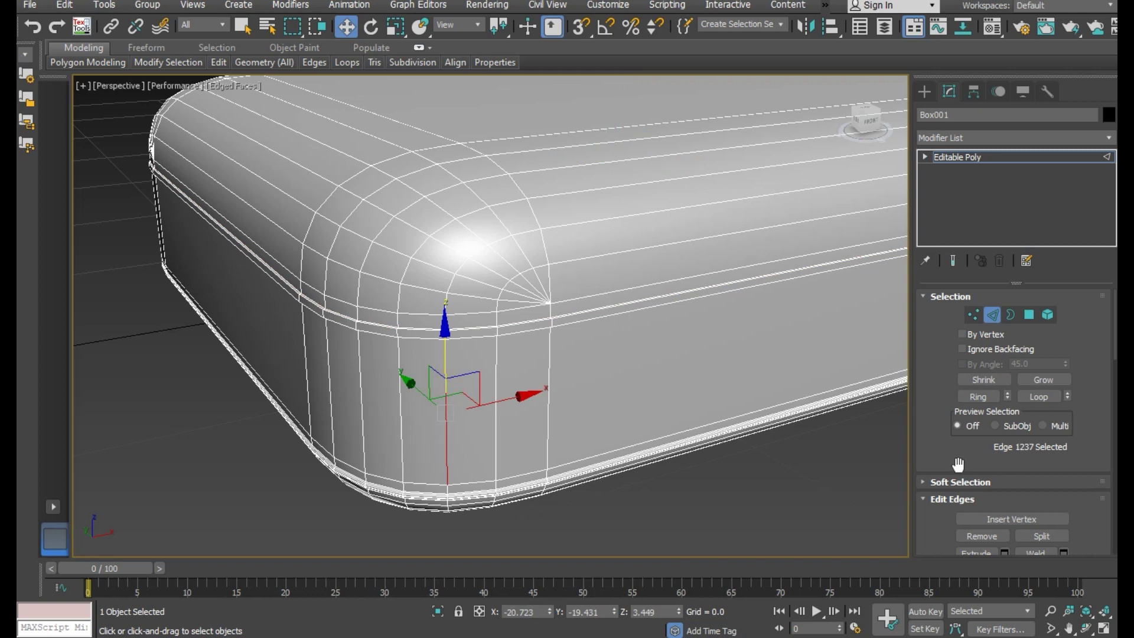
{"action": "left_click", "coordinate": [969, 399]}
{"action": "scroll", "coordinate": [380, 372], "scroll_direction": "down", "scroll_amount": 5}
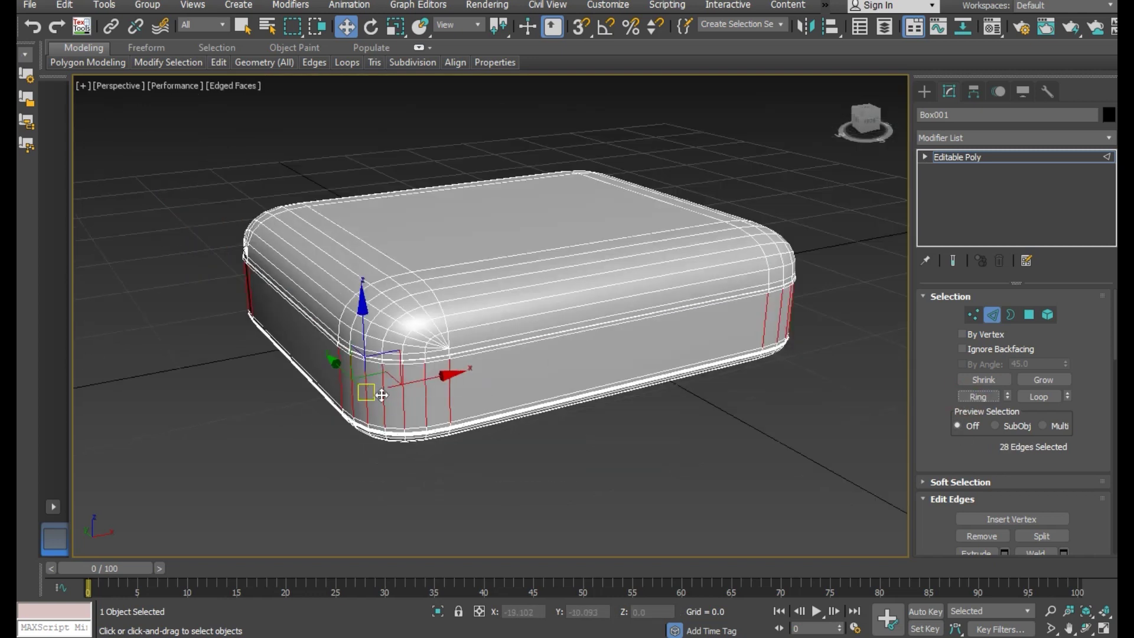
{"action": "middle_click_drag", "start_coordinate": [451, 372], "coordinate": [437, 349], "text": "alt"}
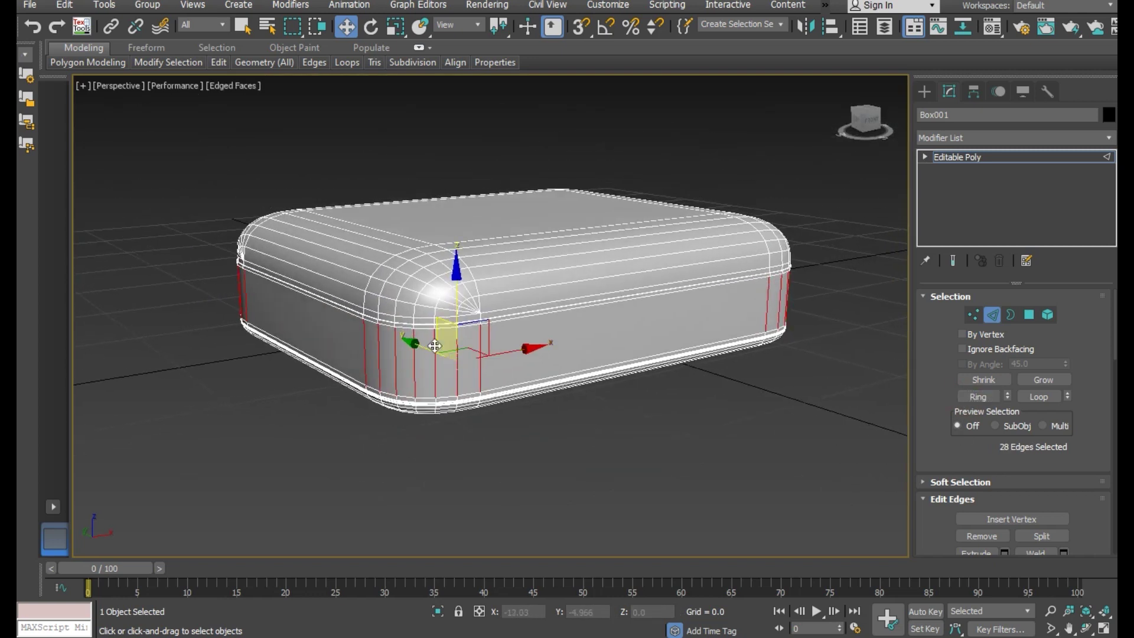
{"action": "scroll", "coordinate": [434, 345], "scroll_direction": "up", "scroll_amount": 3}
{"action": "scroll", "coordinate": [1064, 509], "scroll_direction": "down", "scroll_amount": 1}
{"action": "scroll", "coordinate": [1064, 520], "scroll_direction": "down", "scroll_amount": 1}
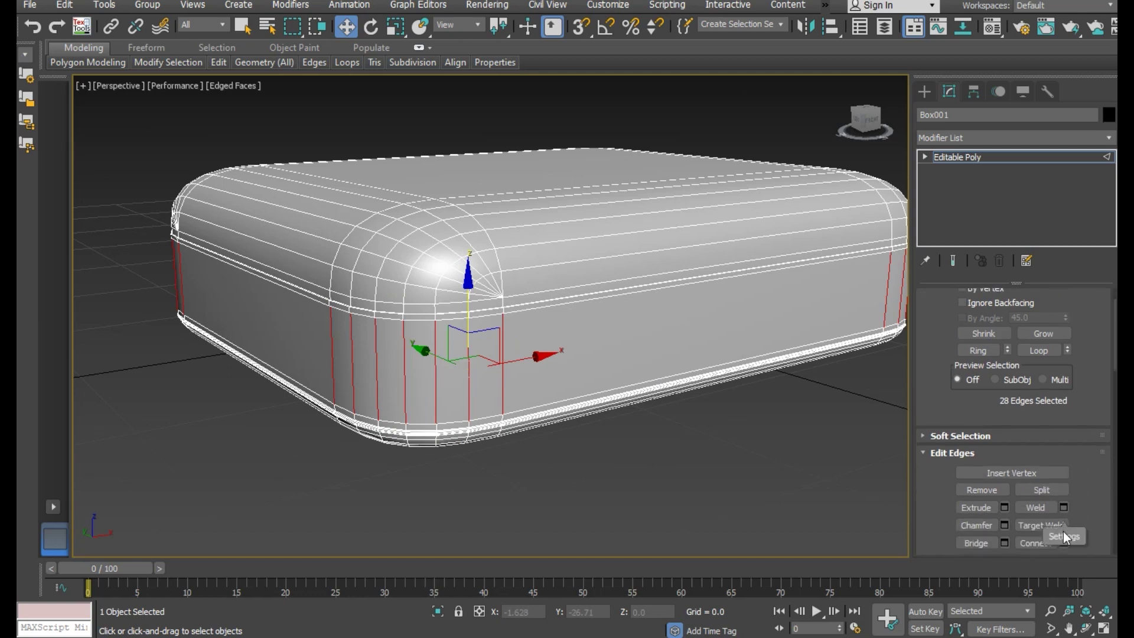
Connect the ring with a single new edge loop and scale it so the sides bulge.
{"action": "left_click", "coordinate": [1064, 543]}
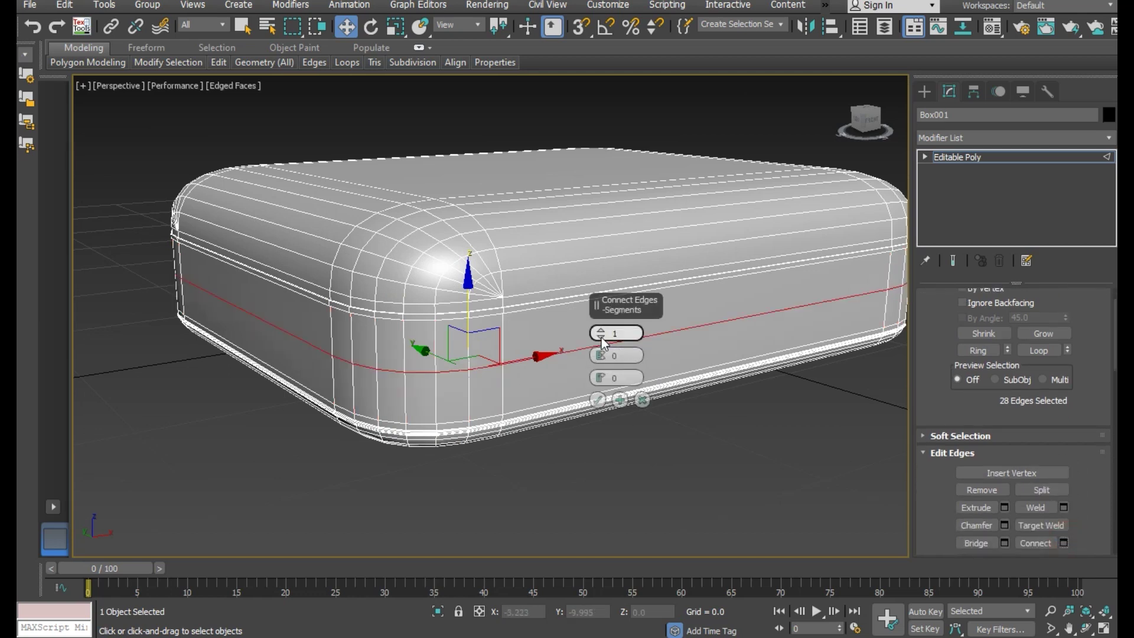
{"action": "left_click", "coordinate": [599, 329]}
{"action": "left_click_drag", "start_coordinate": [601, 356], "coordinate": [550, 212]}
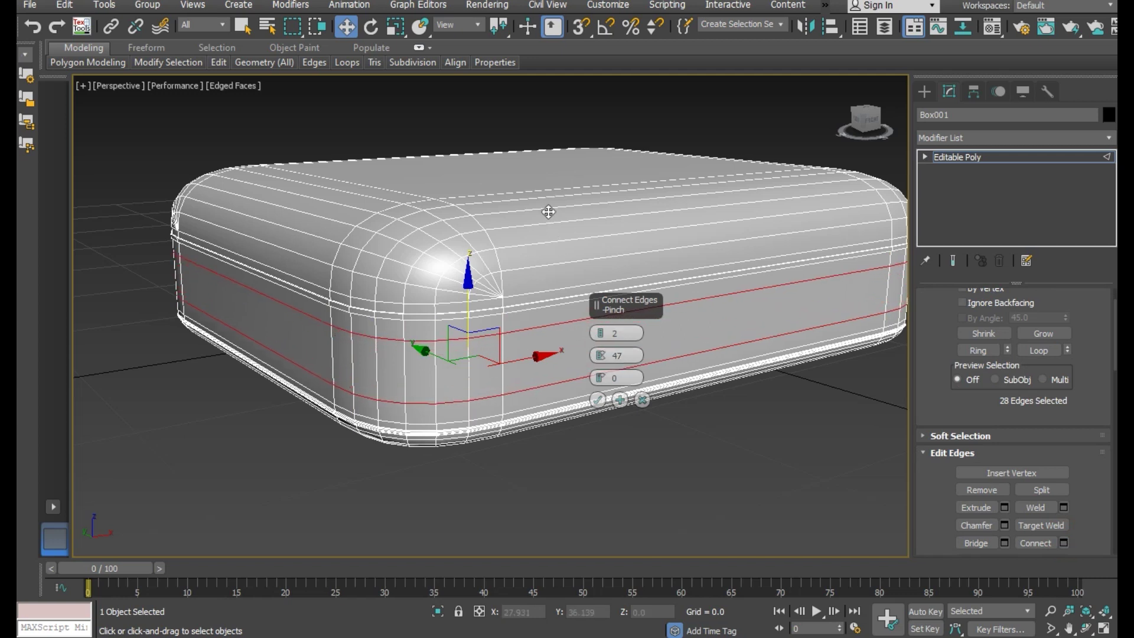
{"action": "scroll", "coordinate": [343, 318], "scroll_direction": "up", "scroll_amount": 3}
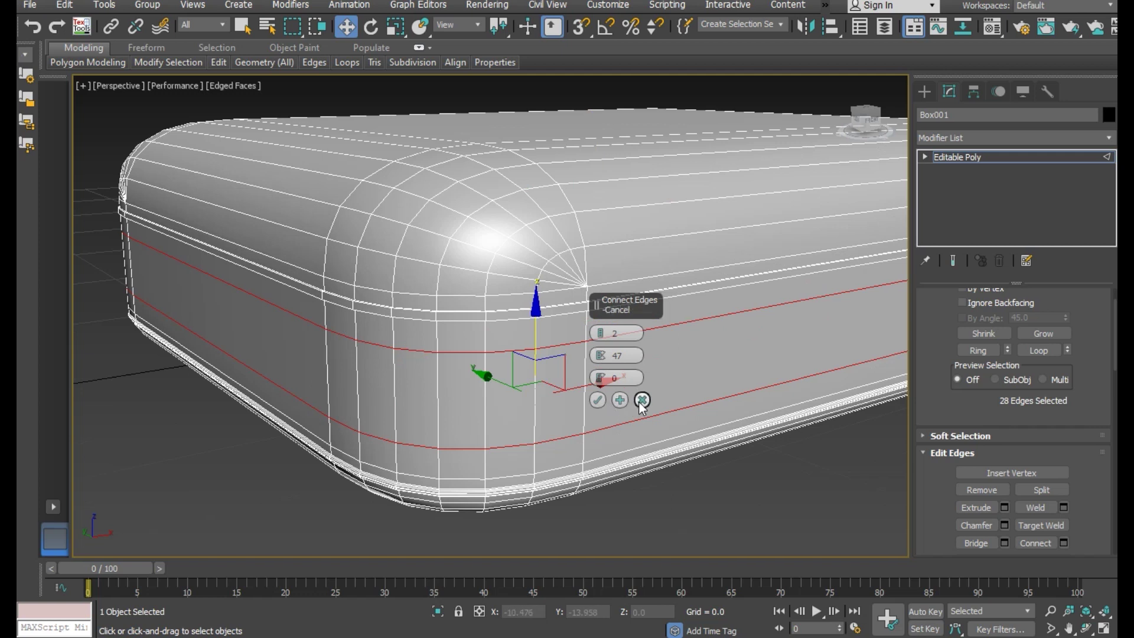
{"action": "left_click", "coordinate": [600, 342]}
{"action": "left_click", "coordinate": [598, 400]}
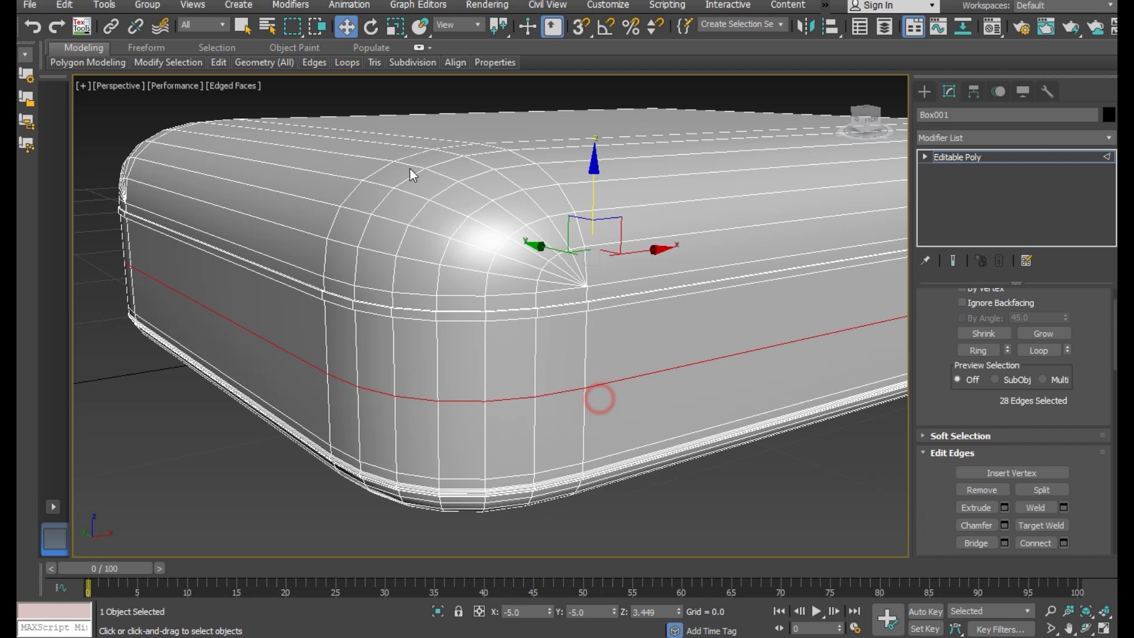
{"action": "left_click", "coordinate": [395, 27]}
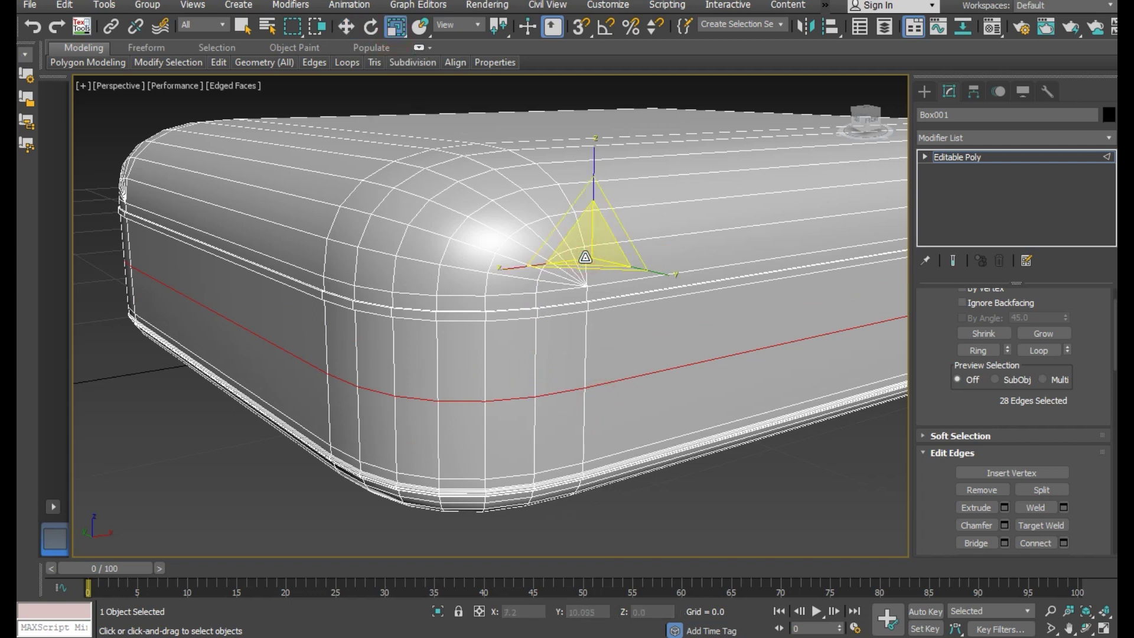
{"action": "left_click_drag", "start_coordinate": [584, 256], "coordinate": [443, 329]}
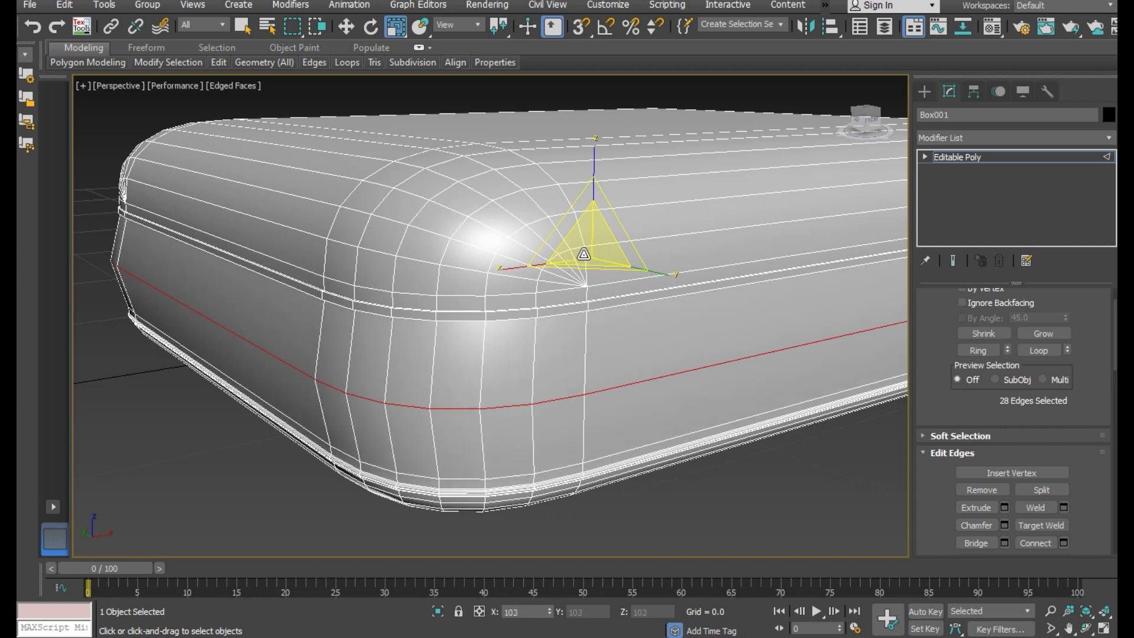
Preview a chamfer of 2.105 with 3 segments on the middle loop, then cancel it.
{"action": "left_click", "coordinate": [1005, 524]}
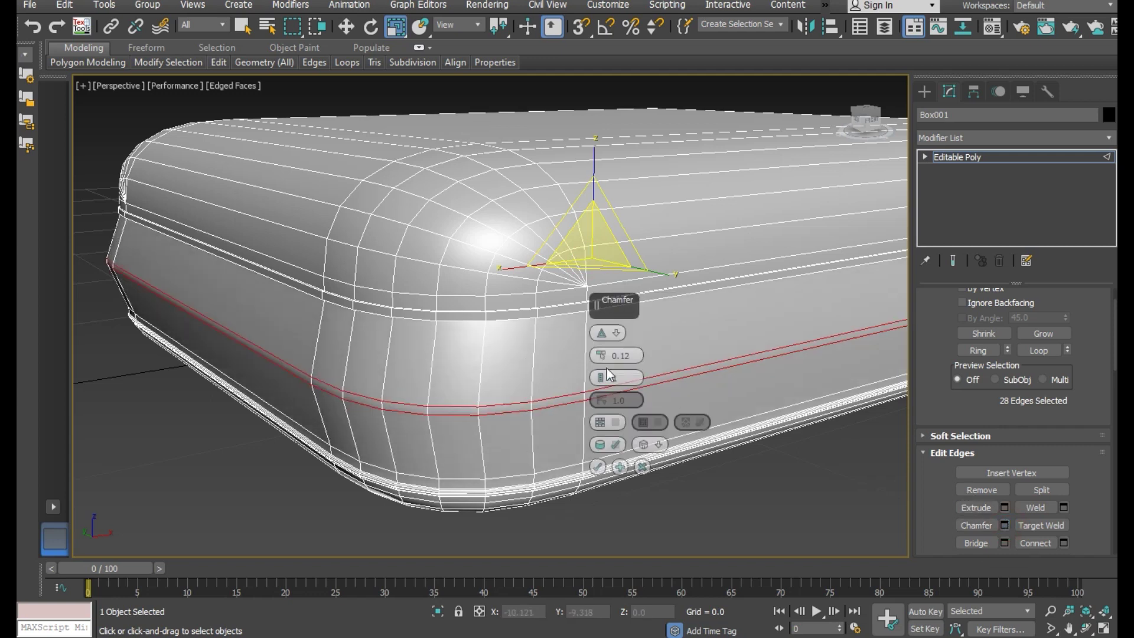
{"action": "mouse_move", "coordinate": [601, 355]}
{"action": "left_mouse_down"}
{"action": "mouse_move", "coordinate": [591, 316]}
{"action": "mouse_move", "coordinate": [612, 345]}
{"action": "left_mouse_up"}
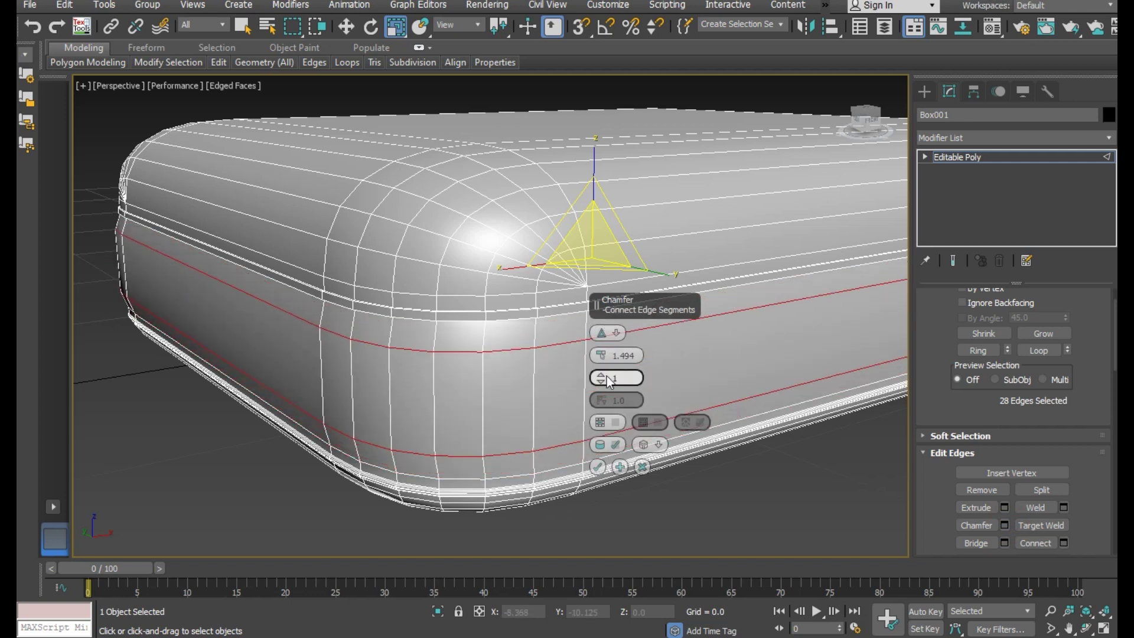
{"action": "left_click_drag", "start_coordinate": [604, 376], "coordinate": [605, 370]}
{"action": "mouse_move", "coordinate": [498, 376]}
{"action": "middle_mouse_down", "text": "alt"}
{"action": "mouse_move", "coordinate": [435, 368]}
{"action": "mouse_move", "coordinate": [459, 375]}
{"action": "middle_mouse_up", "text": "alt"}
{"action": "left_click_drag", "start_coordinate": [600, 355], "coordinate": [595, 350]}
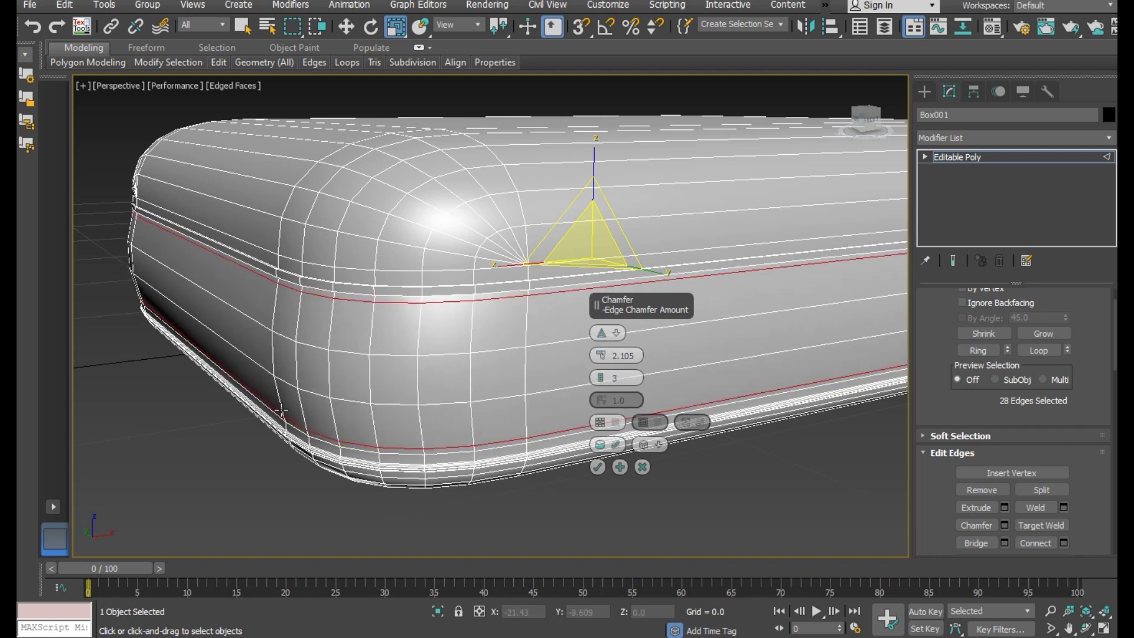
{"action": "scroll", "coordinate": [282, 410], "scroll_direction": "down", "scroll_amount": 3}
{"action": "mouse_move", "coordinate": [325, 419]}
{"action": "middle_mouse_down", "text": "alt"}
{"action": "mouse_move", "coordinate": [231, 420]}
{"action": "mouse_move", "coordinate": [295, 430]}
{"action": "mouse_move", "coordinate": [326, 420]}
{"action": "middle_mouse_up", "text": "alt"}
{"action": "scroll", "coordinate": [348, 419], "scroll_direction": "up", "scroll_amount": 2}
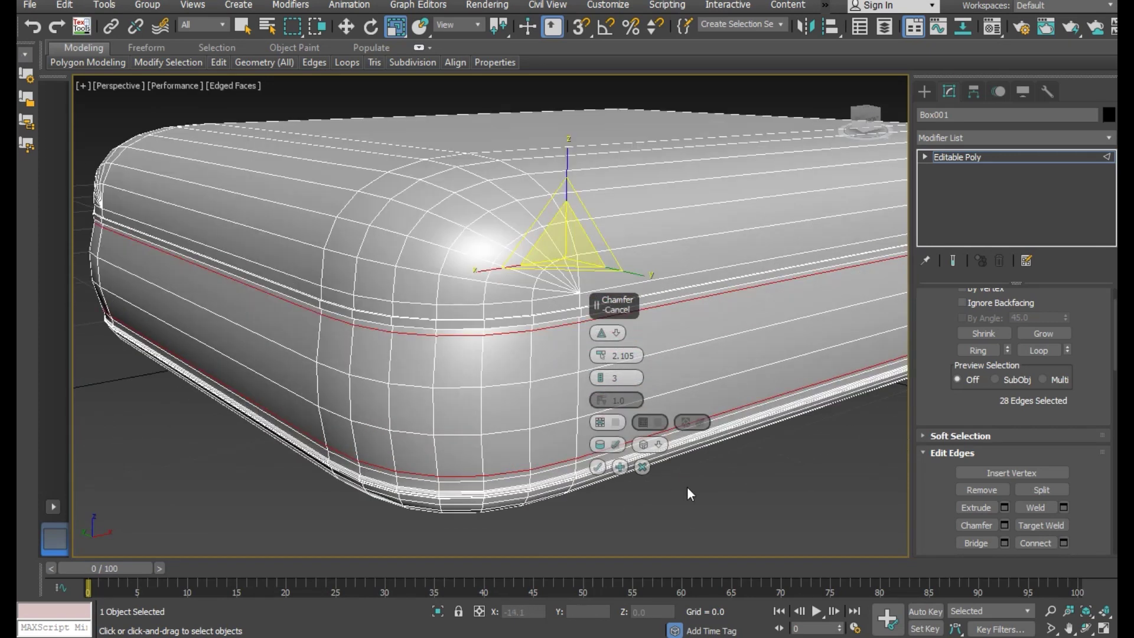
{"action": "left_click", "coordinate": [643, 467]}
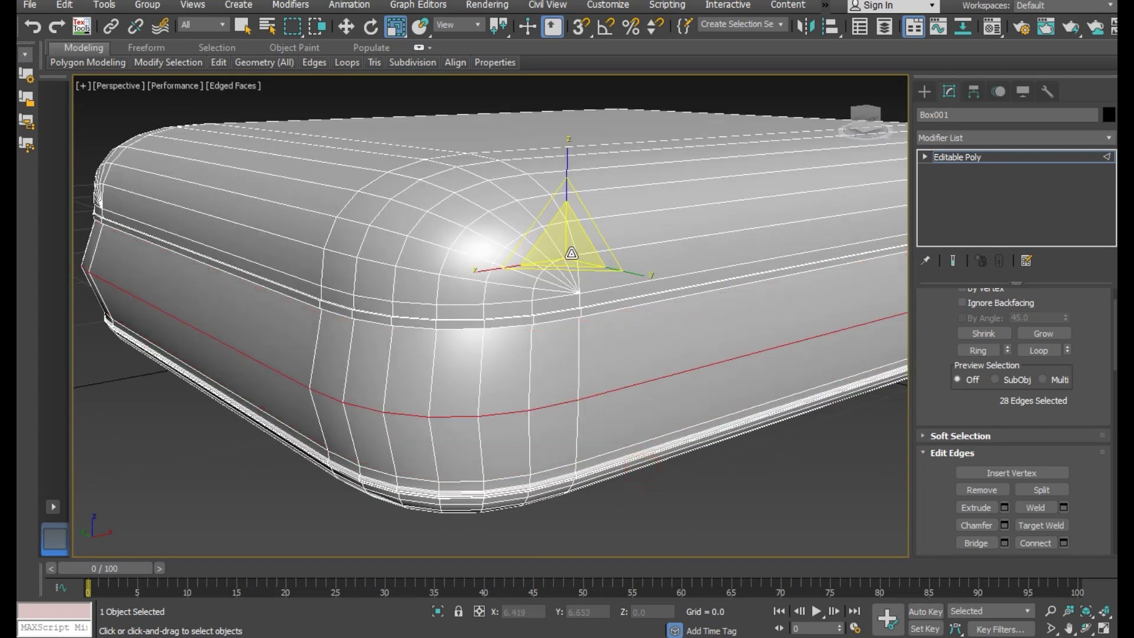
Nudge the loop slightly down and apply the 2.105, 3-segment chamfer.
{"action": "left_click_drag", "start_coordinate": [573, 252], "coordinate": [579, 260]}
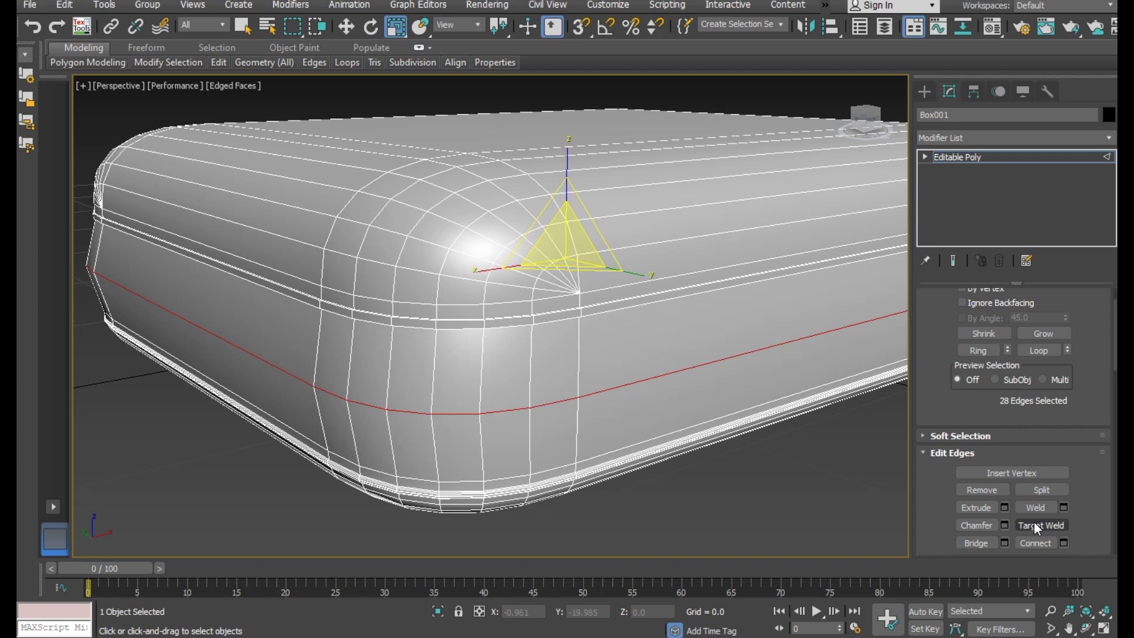
{"action": "left_click", "coordinate": [1005, 524]}
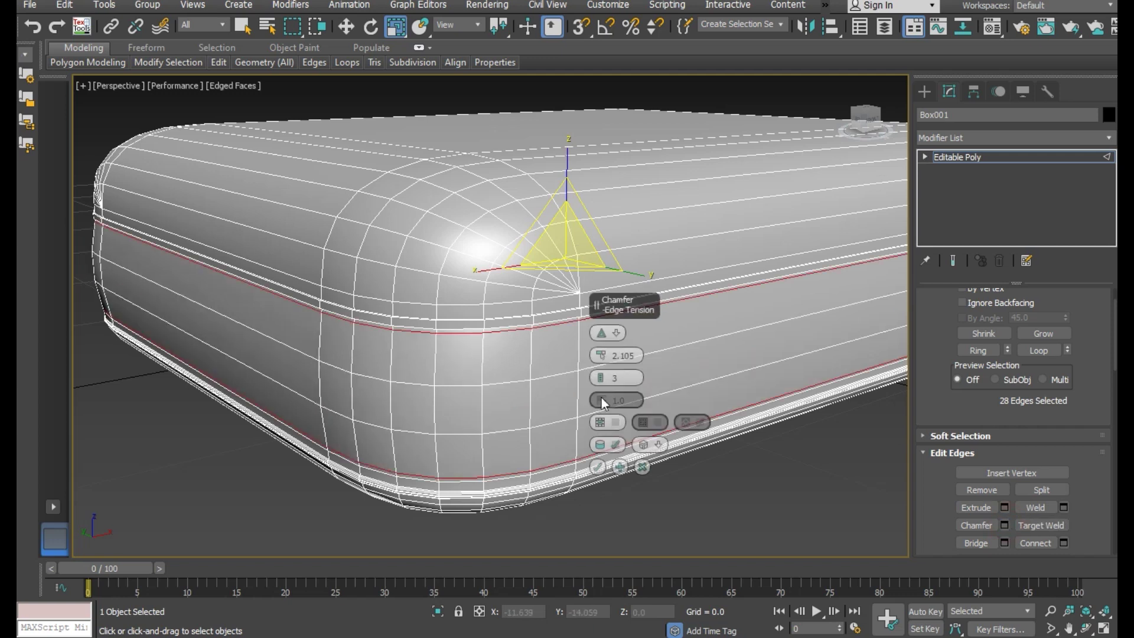
{"action": "scroll", "coordinate": [340, 408], "scroll_direction": "down", "scroll_amount": 5}
{"action": "mouse_move", "coordinate": [342, 437]}
{"action": "middle_mouse_down", "text": "alt"}
{"action": "mouse_move", "coordinate": [249, 438]}
{"action": "mouse_move", "coordinate": [406, 426]}
{"action": "middle_mouse_up", "text": "alt"}
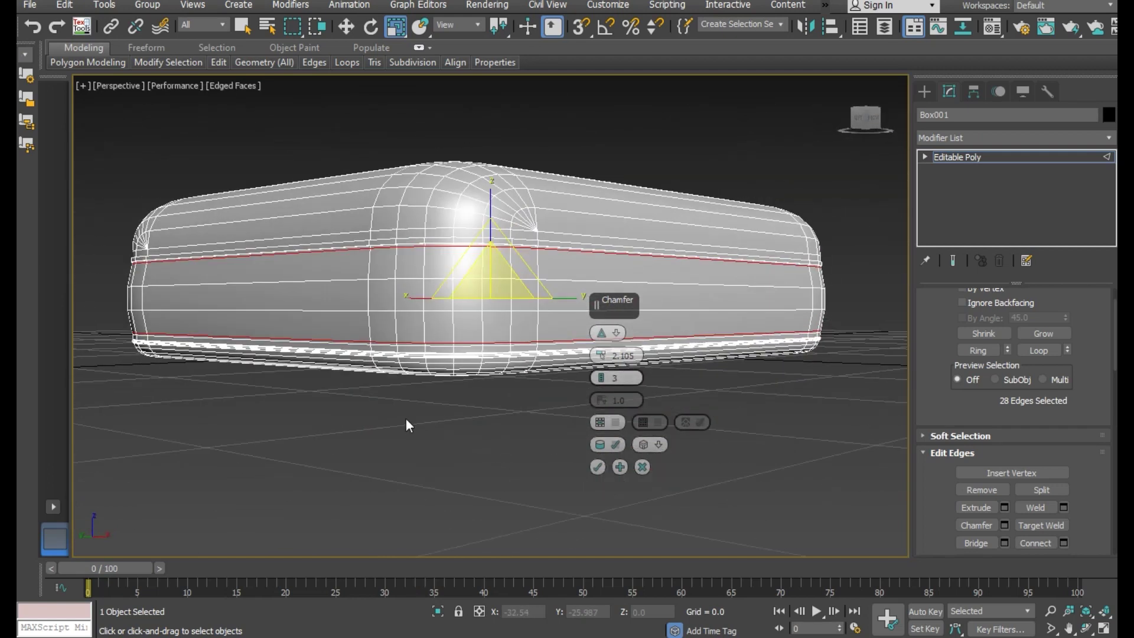
{"action": "left_click", "coordinate": [597, 472]}
{"action": "mouse_move", "coordinate": [594, 406]}
{"action": "middle_mouse_down", "text": "alt"}
{"action": "mouse_move", "coordinate": [552, 334]}
{"action": "mouse_move", "coordinate": [574, 454]}
{"action": "middle_mouse_up", "text": "alt"}
Return to object level, deselect Box001 and turn off Edged Faces for smooth shading.
{"action": "left_click", "coordinate": [344, 27]}
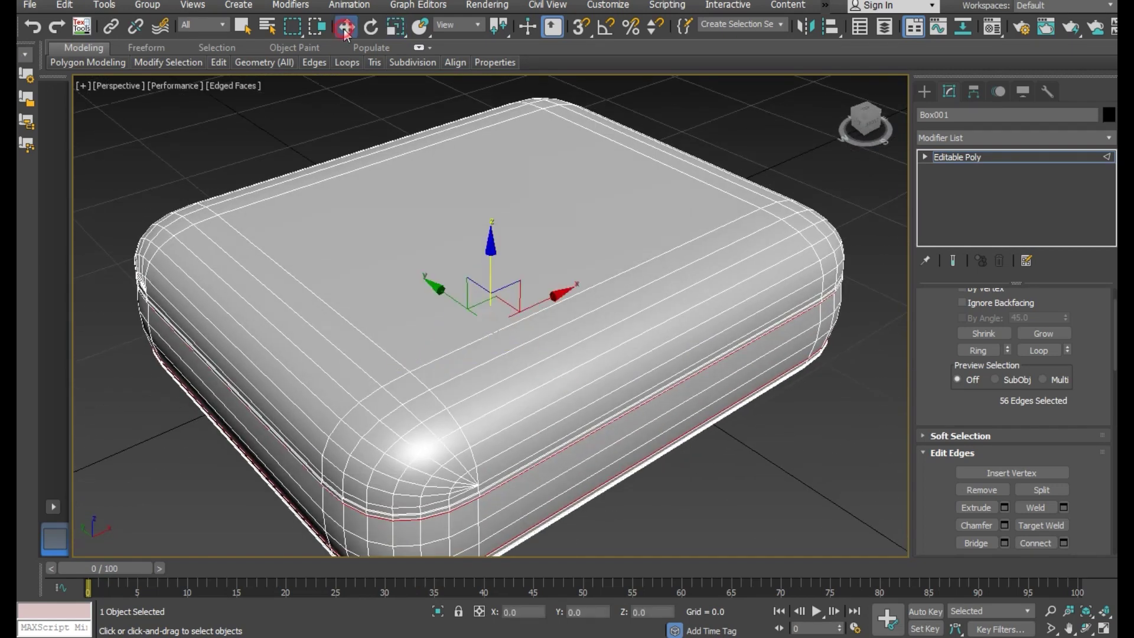
{"action": "left_click", "coordinate": [986, 162]}
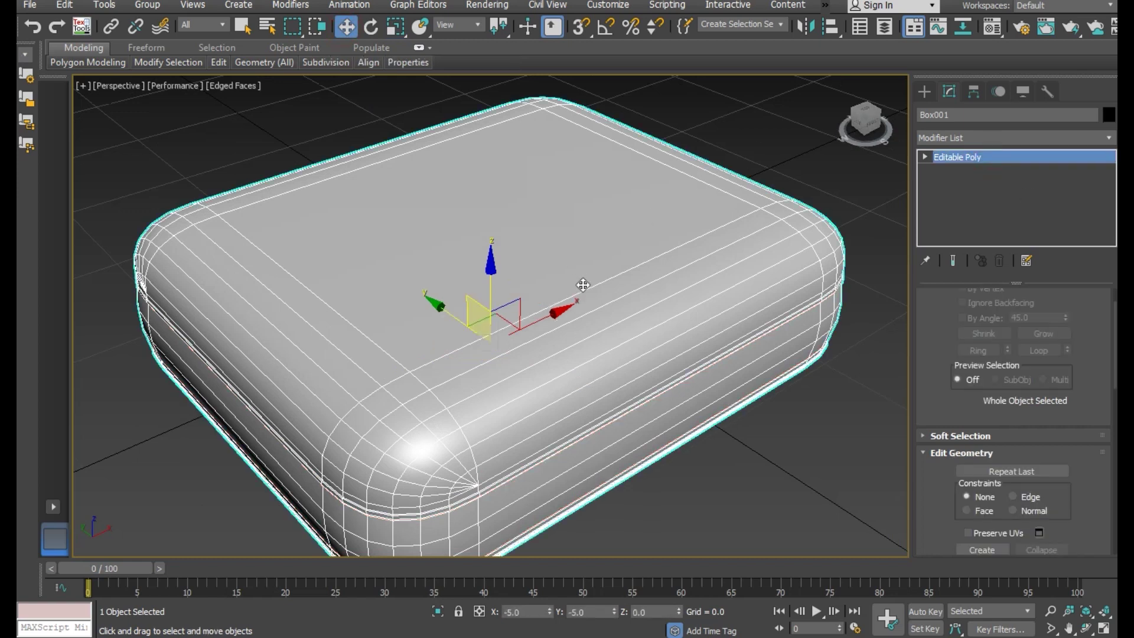
{"action": "scroll", "coordinate": [583, 286], "scroll_direction": "down", "scroll_amount": 3}
{"action": "left_click", "coordinate": [728, 461]}
{"action": "middle_click_drag", "start_coordinate": [682, 402], "coordinate": [682, 378], "text": "alt"}
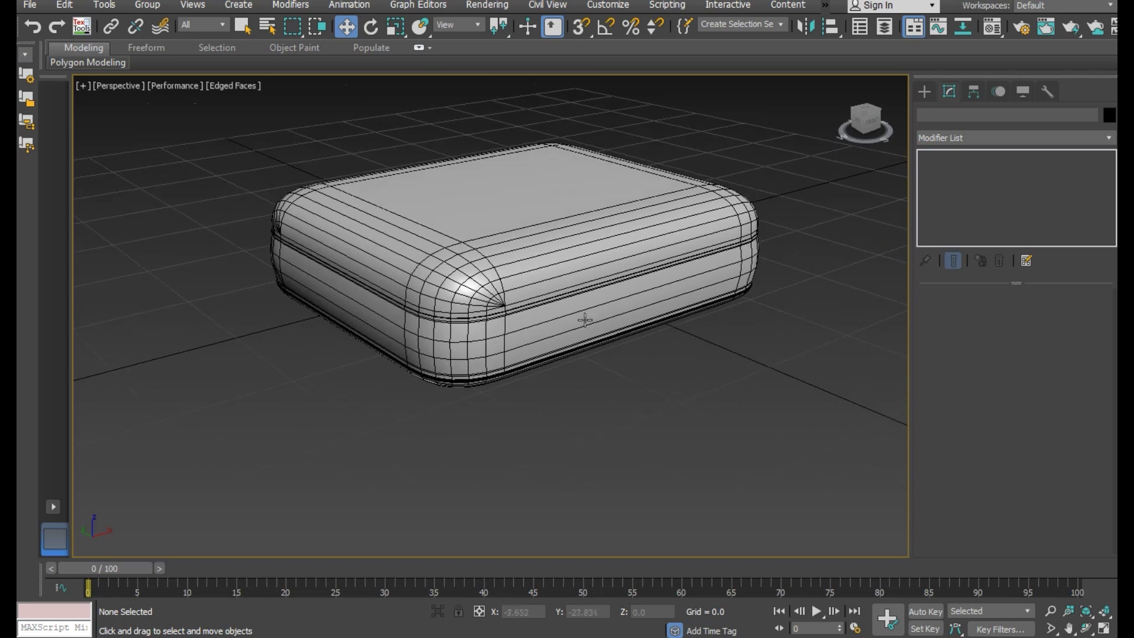
{"action": "left_click", "coordinate": [215, 89]}
{"action": "left_click", "coordinate": [273, 260]}
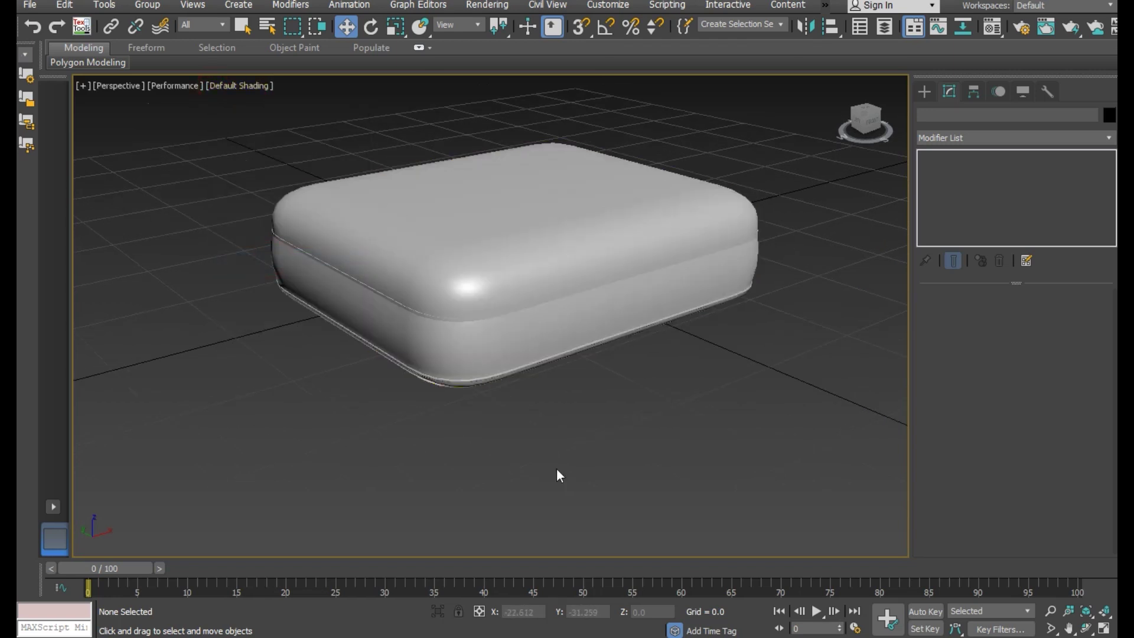
Select the cushion's bottom centre polygon and grow it to 141 polygons.
{"action": "left_click", "coordinate": [520, 323]}
{"action": "key", "text": "F4"}
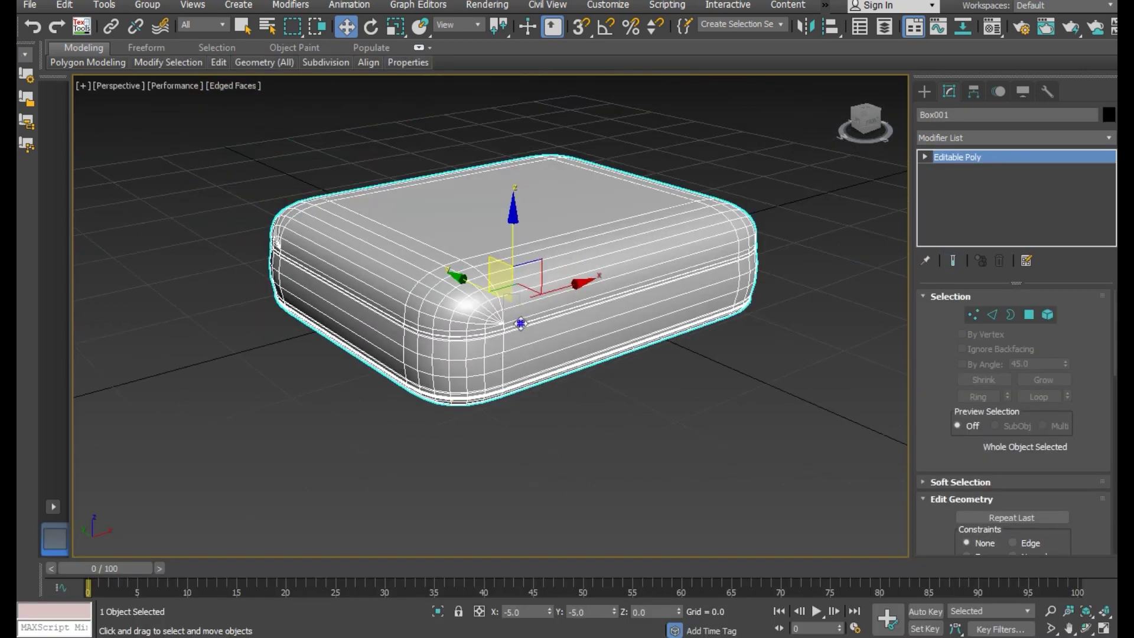
{"action": "middle_click_drag", "start_coordinate": [521, 323], "coordinate": [508, 261], "text": "alt"}
{"action": "scroll", "coordinate": [473, 235], "scroll_direction": "up", "scroll_amount": 5}
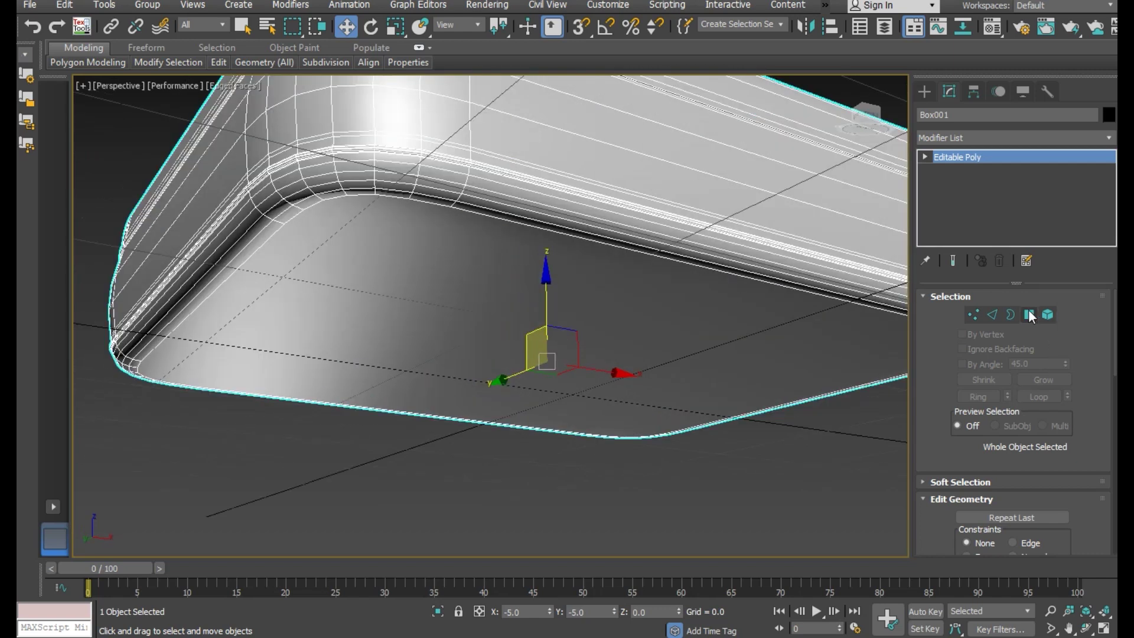
{"action": "left_click", "coordinate": [1030, 316]}
{"action": "left_click", "coordinate": [576, 261]}
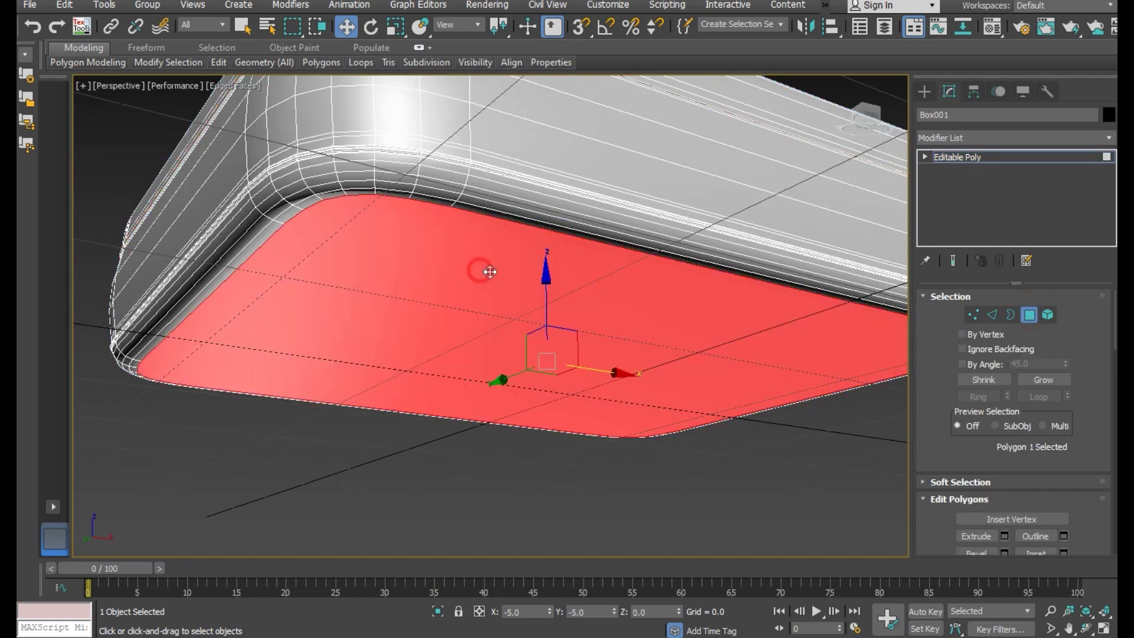
{"action": "left_click", "coordinate": [1047, 381]}
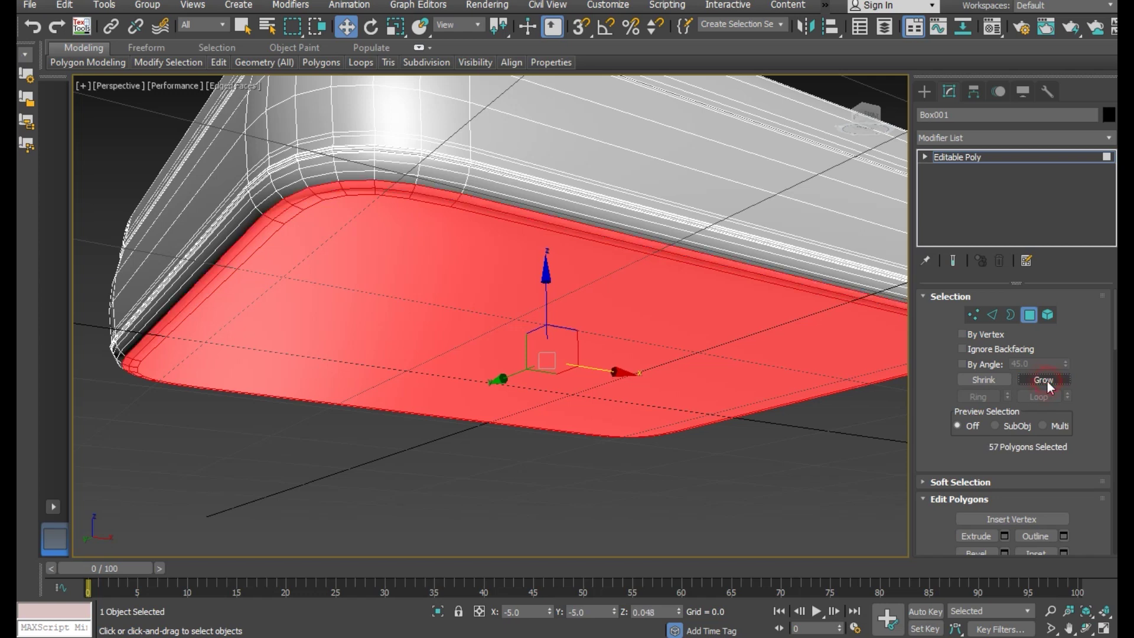
{"action": "left_click", "coordinate": [1047, 381]}
{"action": "left_click", "coordinate": [1048, 381]}
Shift-copy the bottom faces down on Z as a cloned element, then move them back.
{"action": "middle_click_drag", "start_coordinate": [332, 260], "coordinate": [347, 294], "text": "alt"}
{"action": "scroll", "coordinate": [388, 341], "scroll_direction": "up", "scroll_amount": 2}
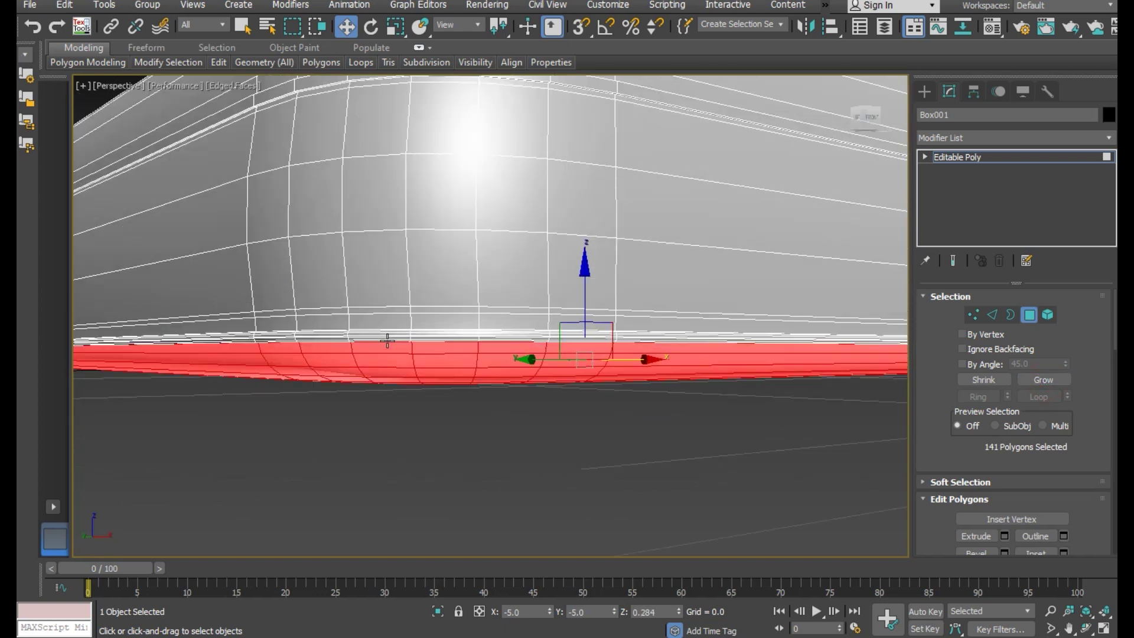
{"action": "left_click", "coordinate": [585, 311]}
{"action": "left_click_drag", "start_coordinate": [585, 311], "coordinate": [594, 344]}
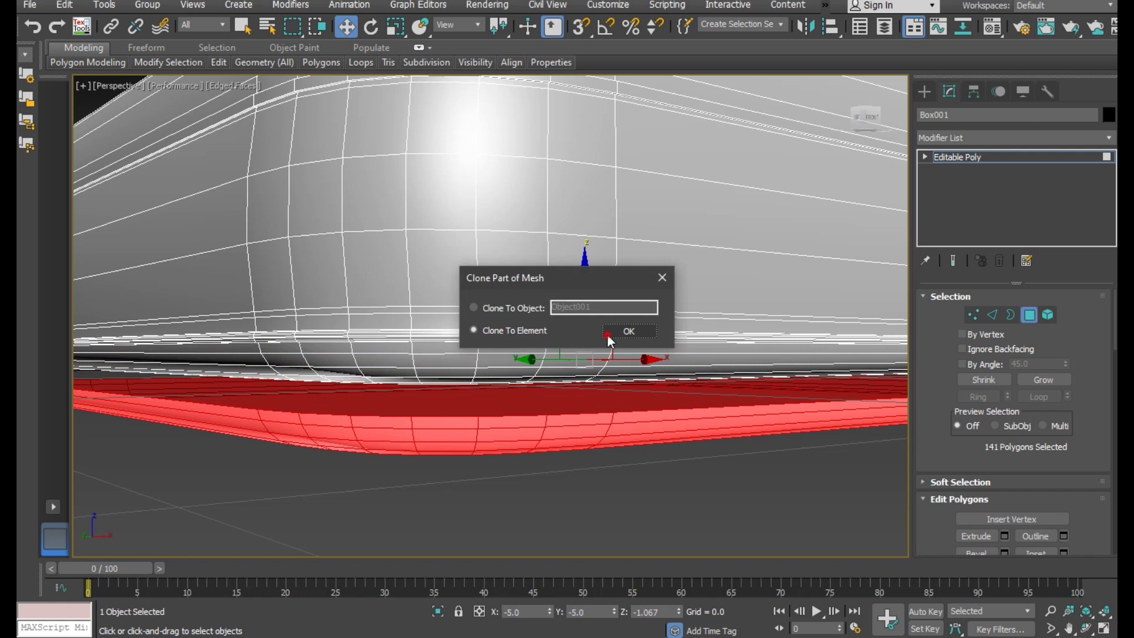
{"action": "left_click", "coordinate": [607, 335]}
{"action": "scroll", "coordinate": [426, 401], "scroll_direction": "down", "scroll_amount": 3}
{"action": "mouse_move", "coordinate": [477, 399]}
{"action": "middle_mouse_down", "text": "alt"}
{"action": "mouse_move", "coordinate": [471, 372]}
{"action": "mouse_move", "coordinate": [498, 356]}
{"action": "middle_mouse_up", "text": "alt"}
{"action": "scroll", "coordinate": [496, 319], "scroll_direction": "up", "scroll_amount": 3}
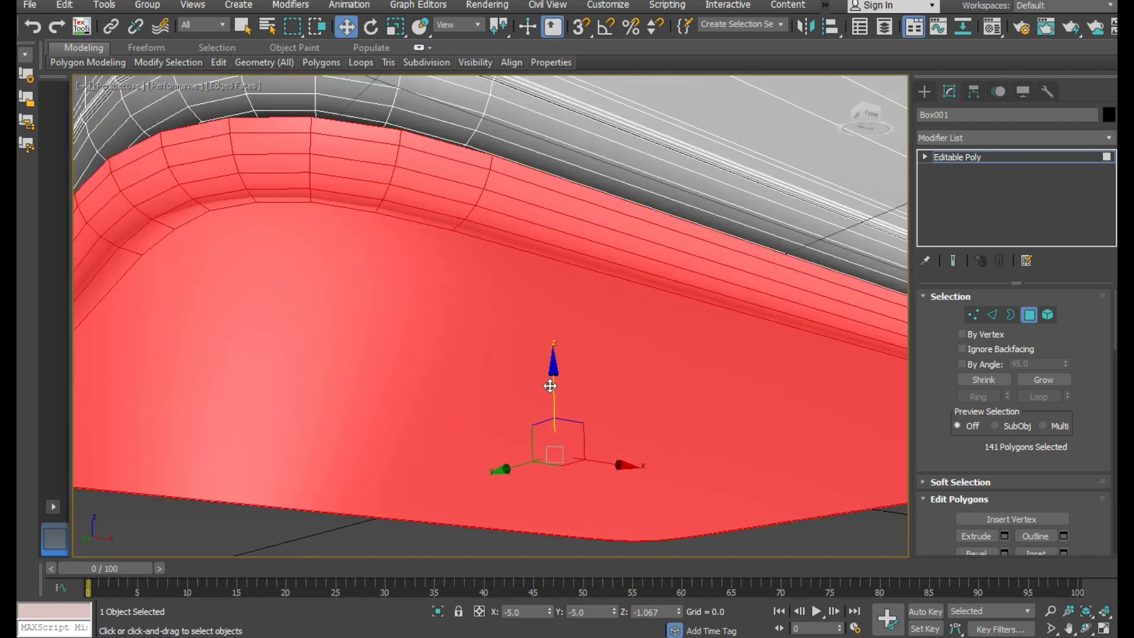
{"action": "left_click_drag", "start_coordinate": [550, 386], "coordinate": [553, 381]}
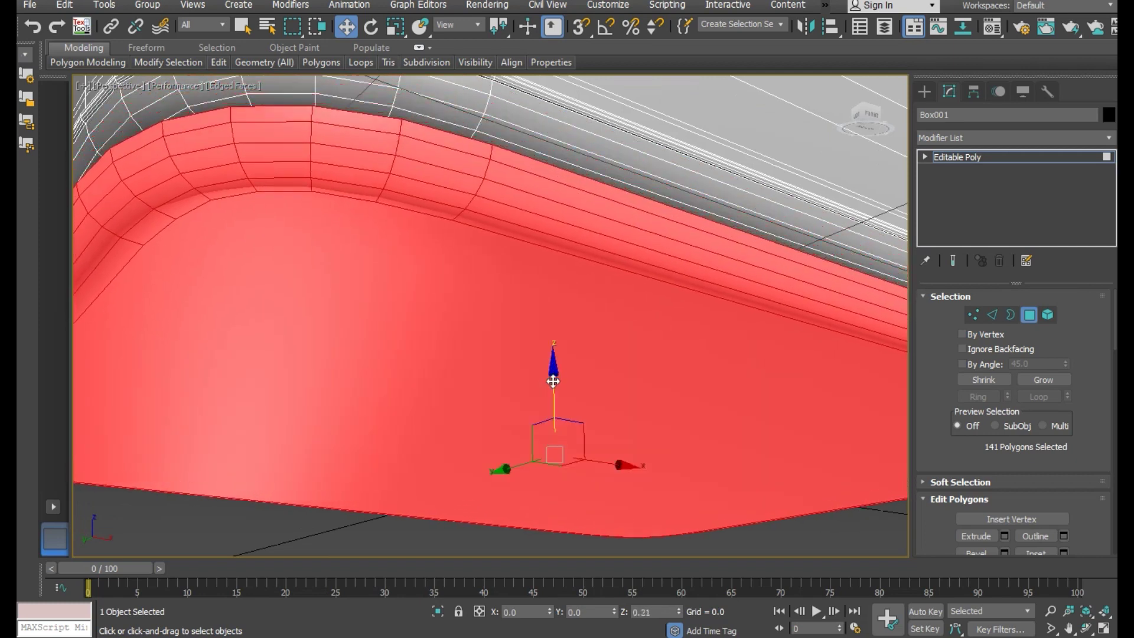
Detach the selected bottom faces as a new object named Object001.
{"action": "middle_click_drag", "start_coordinate": [521, 342], "coordinate": [524, 393], "text": "alt"}
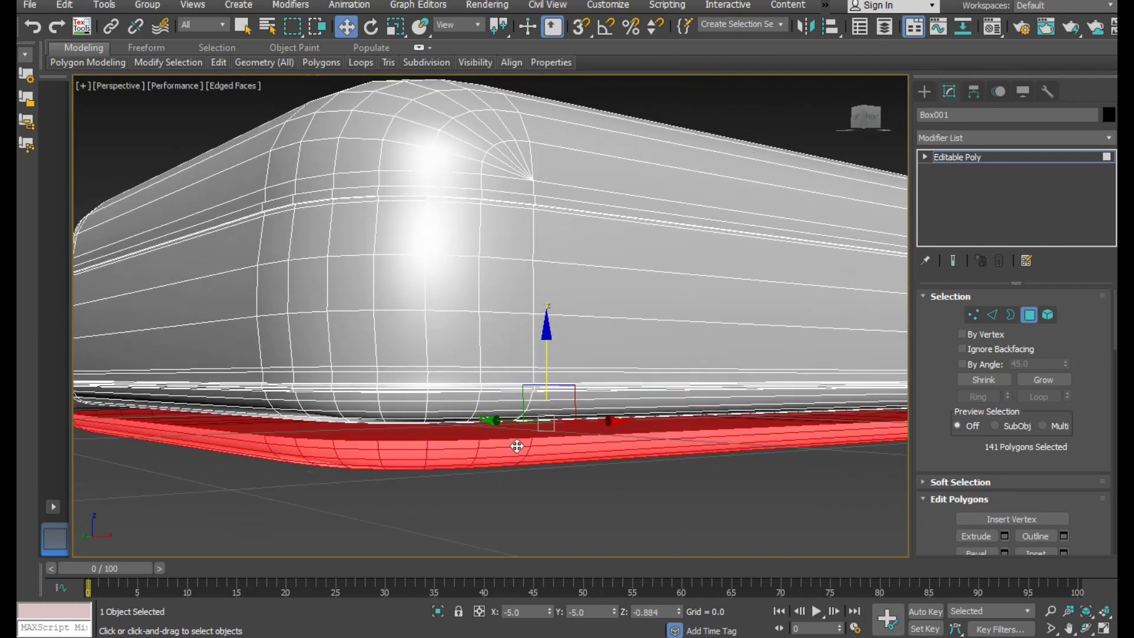
{"action": "scroll", "coordinate": [1089, 494], "scroll_direction": "down", "scroll_amount": 2}
{"action": "scroll", "coordinate": [1083, 505], "scroll_direction": "down", "scroll_amount": 2}
{"action": "scroll", "coordinate": [1076, 505], "scroll_direction": "down", "scroll_amount": 1}
{"action": "scroll", "coordinate": [1052, 509], "scroll_direction": "down", "scroll_amount": 1}
{"action": "left_click", "coordinate": [1049, 526]}
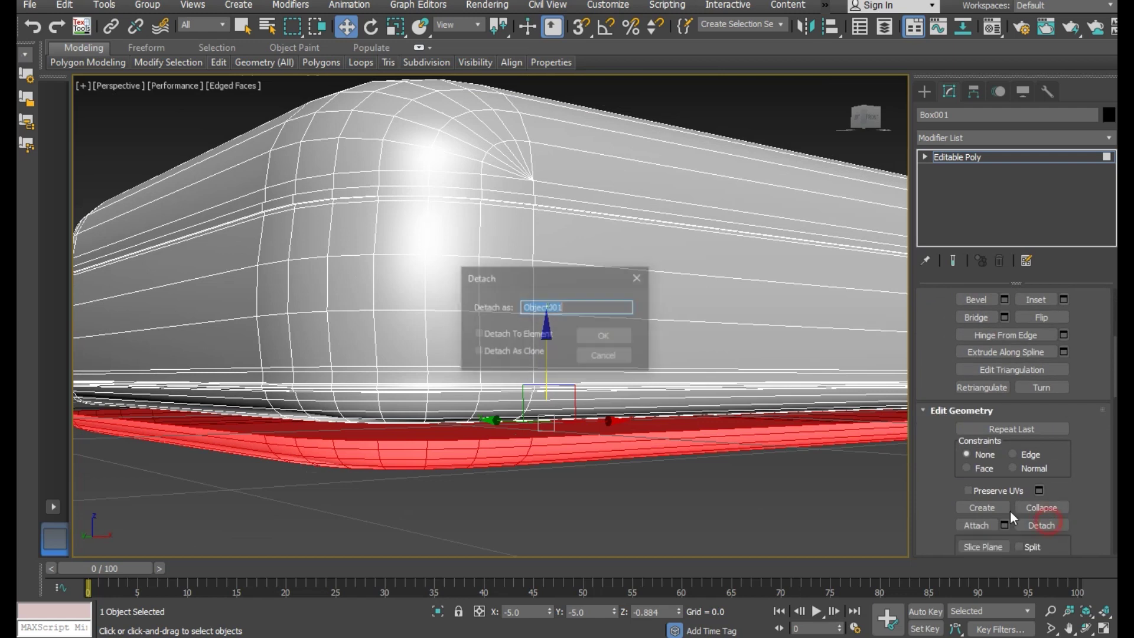
{"action": "left_click", "coordinate": [621, 340]}
Centre Object001's pivot on the object using Affect Pivot Only.
{"action": "left_click", "coordinate": [705, 394]}
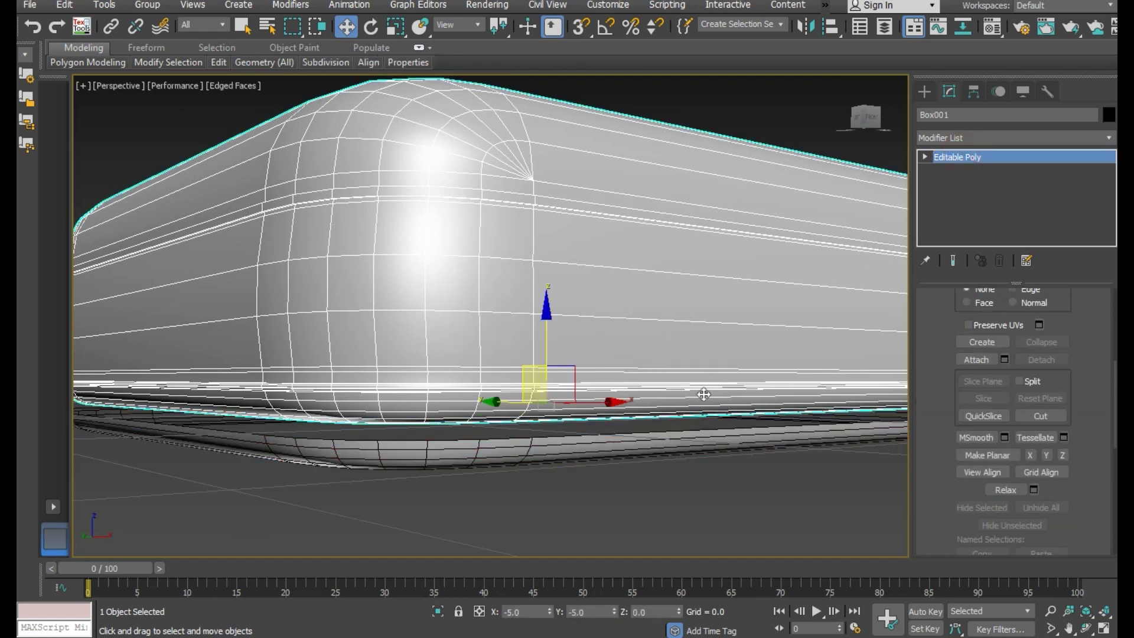
{"action": "mouse_move", "coordinate": [665, 437]}
{"action": "middle_mouse_down", "text": "alt"}
{"action": "mouse_move", "coordinate": [712, 391]}
{"action": "mouse_move", "coordinate": [745, 384]}
{"action": "middle_mouse_up", "text": "alt"}
{"action": "left_click", "coordinate": [974, 91]}
{"action": "left_click", "coordinate": [984, 198]}
{"action": "left_click", "coordinate": [1001, 278]}
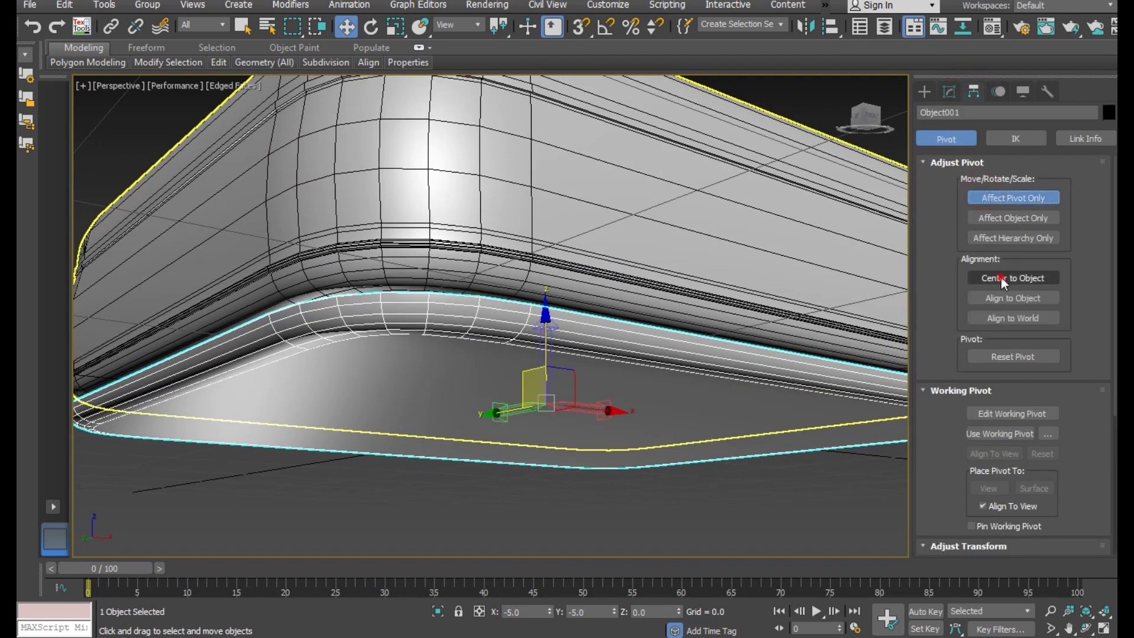
Add a Symmetry modifier to Object001 mirroring on the Z axis with Flip enabled.
{"action": "left_click", "coordinate": [950, 91]}
{"action": "left_click", "coordinate": [1103, 139]}
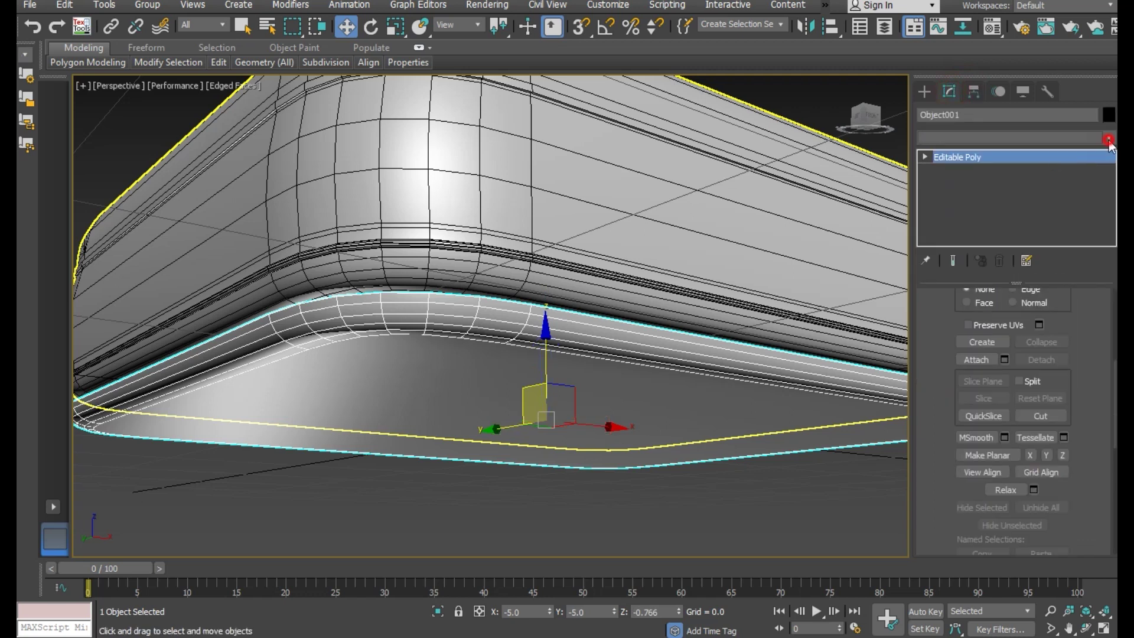
{"action": "scroll", "coordinate": [1010, 384], "scroll_direction": "down", "scroll_amount": 15}
{"action": "scroll", "coordinate": [1010, 384], "scroll_direction": "down", "scroll_amount": 15}
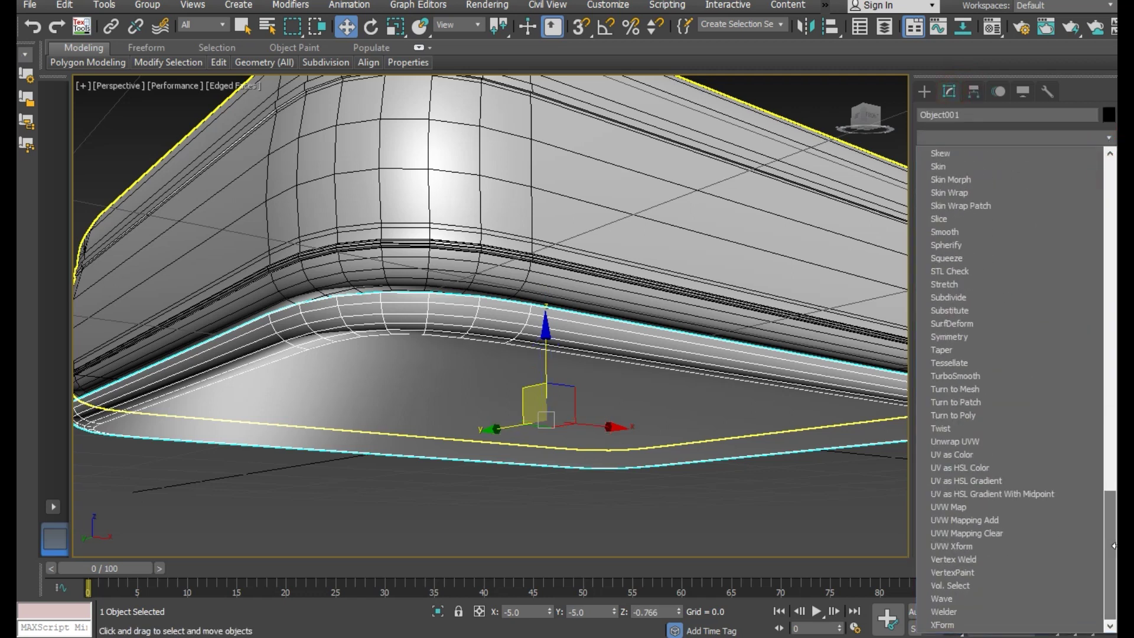
{"action": "left_click", "coordinate": [953, 336]}
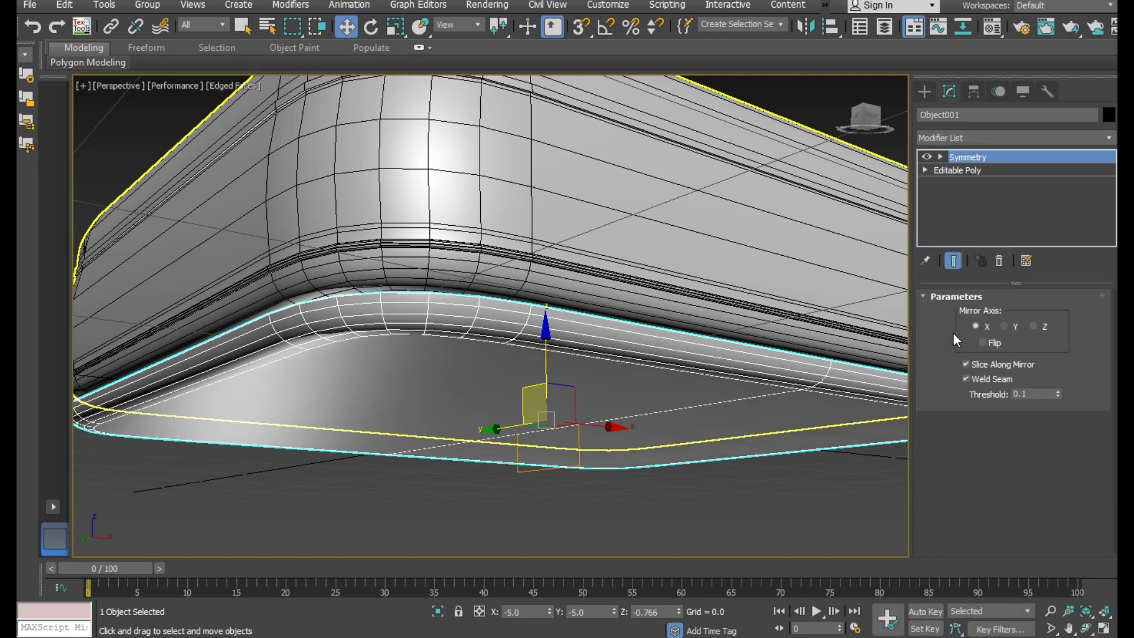
{"action": "left_click", "coordinate": [1005, 327]}
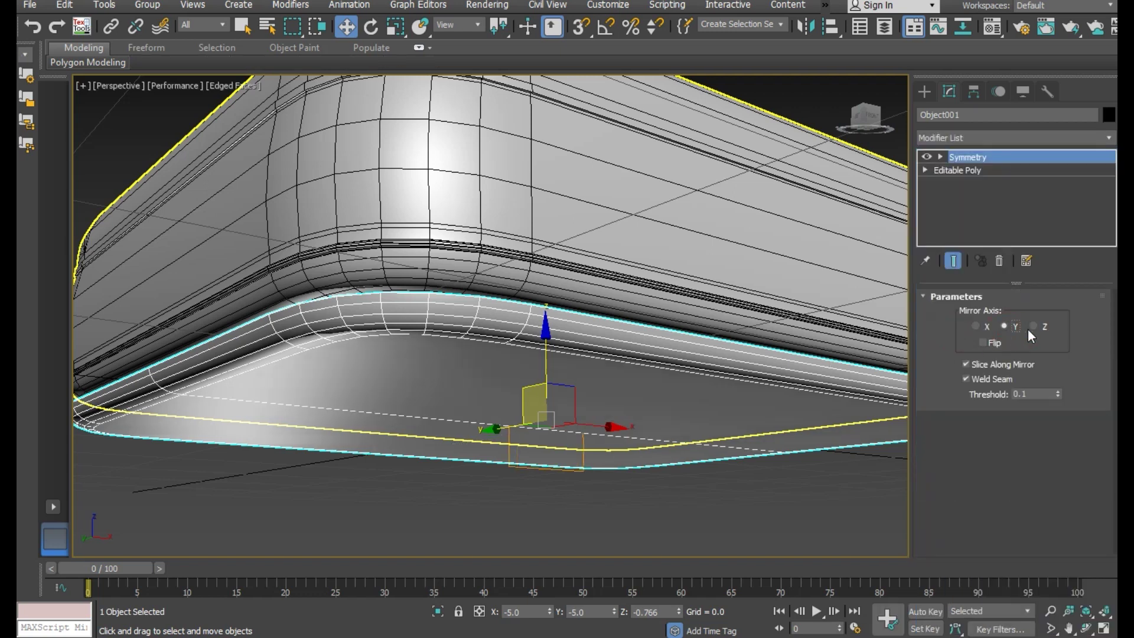
{"action": "left_click", "coordinate": [1031, 328]}
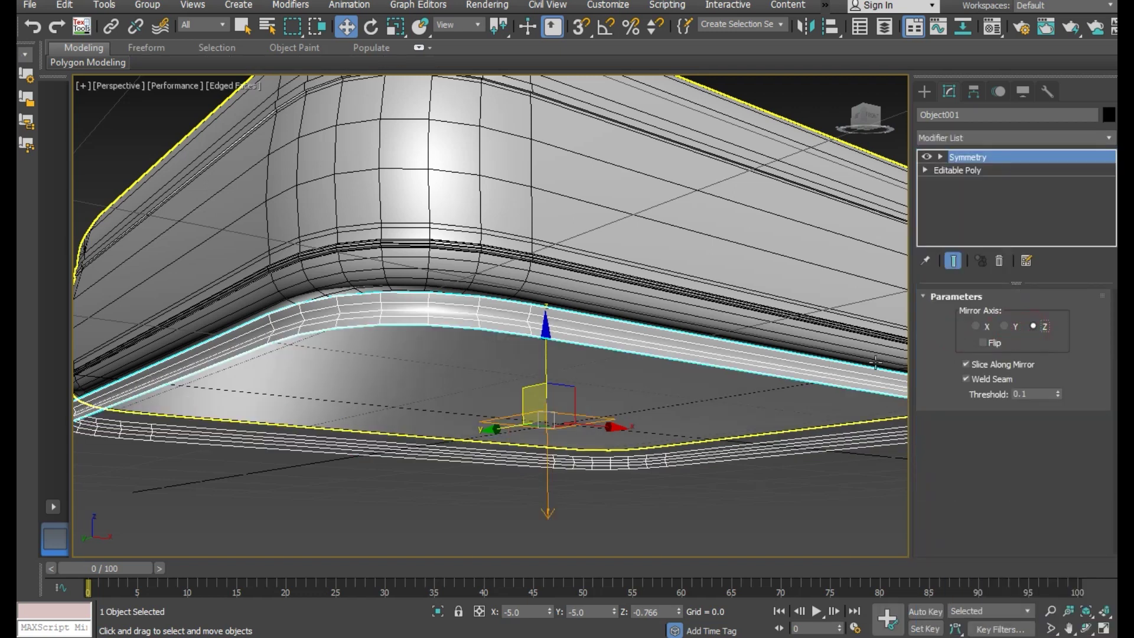
{"action": "left_click", "coordinate": [995, 343]}
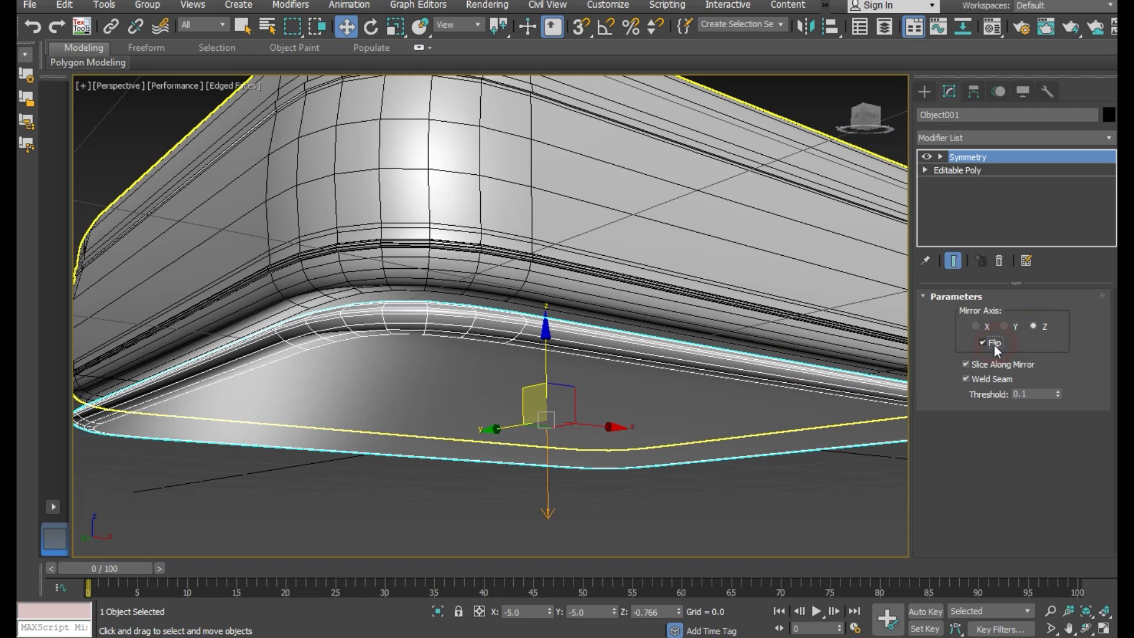
{"action": "left_click", "coordinate": [959, 157]}
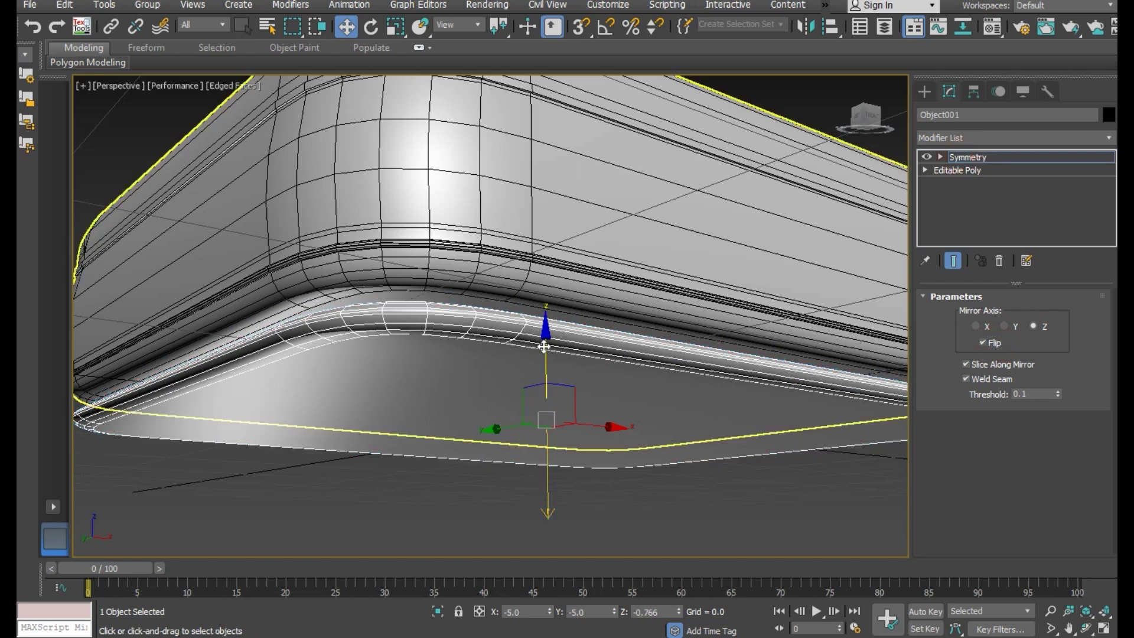
Shift the Symmetry mirror plane along Z to reshape the doubled slab.
{"action": "left_click_drag", "start_coordinate": [543, 344], "coordinate": [542, 331]}
{"action": "middle_click_drag", "start_coordinate": [543, 331], "coordinate": [692, 285], "text": "alt"}
{"action": "left_click", "coordinate": [988, 157]}
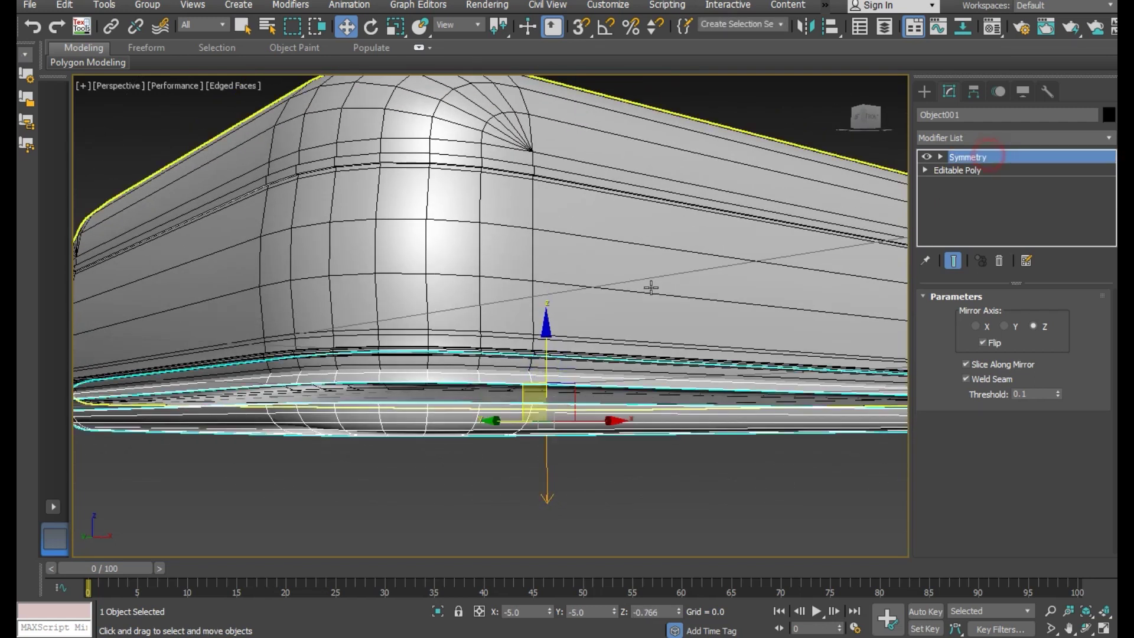
{"action": "left_click_drag", "start_coordinate": [546, 354], "coordinate": [547, 380]}
{"action": "scroll", "coordinate": [547, 380], "scroll_direction": "down", "scroll_amount": 5}
{"action": "scroll", "coordinate": [539, 317], "scroll_direction": "down", "scroll_amount": 3}
{"action": "mouse_move", "coordinate": [542, 298]}
{"action": "middle_mouse_down", "text": "alt"}
{"action": "mouse_move", "coordinate": [572, 369]}
{"action": "mouse_move", "coordinate": [564, 384]}
{"action": "middle_mouse_up", "text": "alt"}
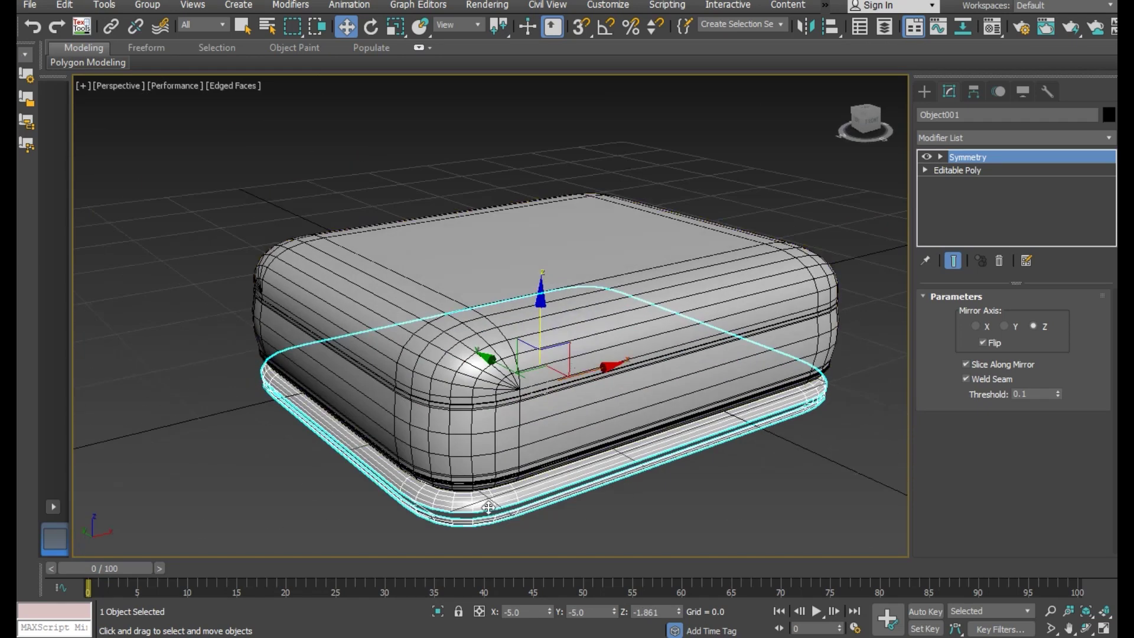
Lower the cushion and the slab together.
{"action": "left_click", "coordinate": [464, 450], "text": "ctrl"}
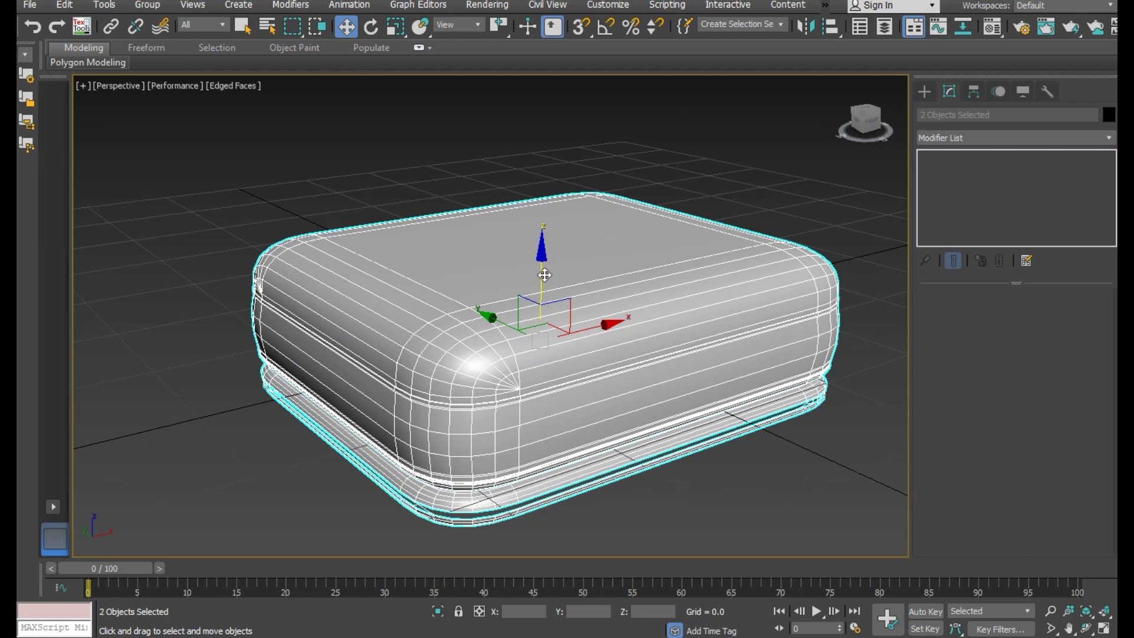
{"action": "left_click_drag", "start_coordinate": [544, 275], "coordinate": [543, 293]}
{"action": "mouse_move", "coordinate": [556, 377]}
{"action": "middle_mouse_down", "text": "alt"}
{"action": "mouse_move", "coordinate": [557, 352]}
{"action": "mouse_move", "coordinate": [495, 441]}
{"action": "middle_mouse_up", "text": "alt"}
{"action": "scroll", "coordinate": [469, 429], "scroll_direction": "up", "scroll_amount": 3}
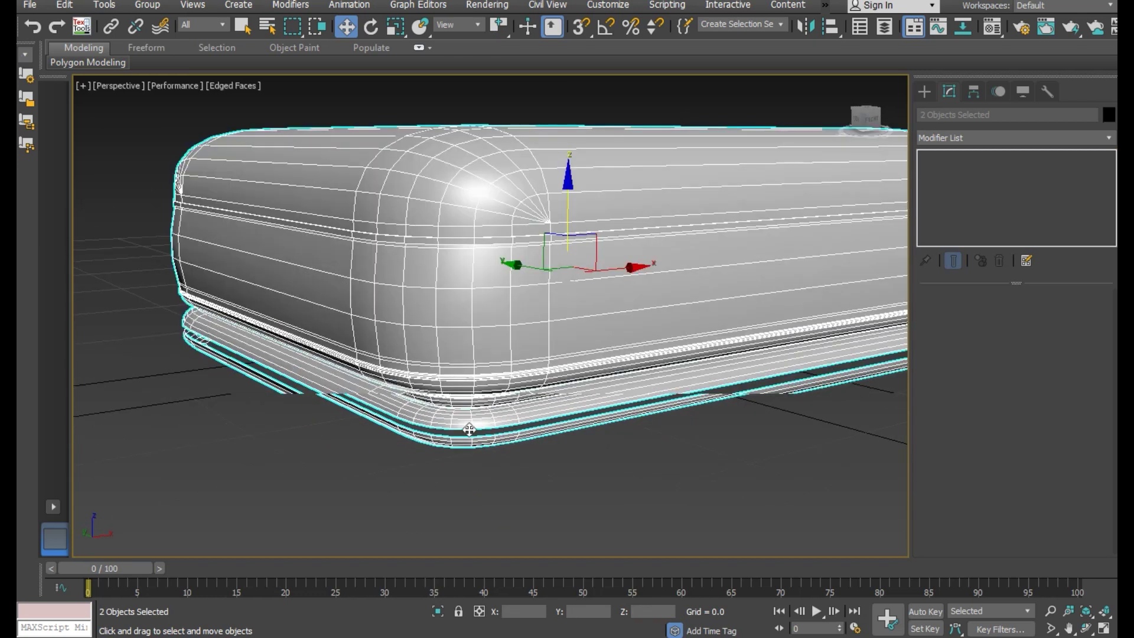
{"action": "scroll", "coordinate": [467, 430], "scroll_direction": "up", "scroll_amount": 2}
{"action": "scroll", "coordinate": [446, 430], "scroll_direction": "down", "scroll_amount": 1}
{"action": "scroll", "coordinate": [445, 436], "scroll_direction": "up", "scroll_amount": 2}
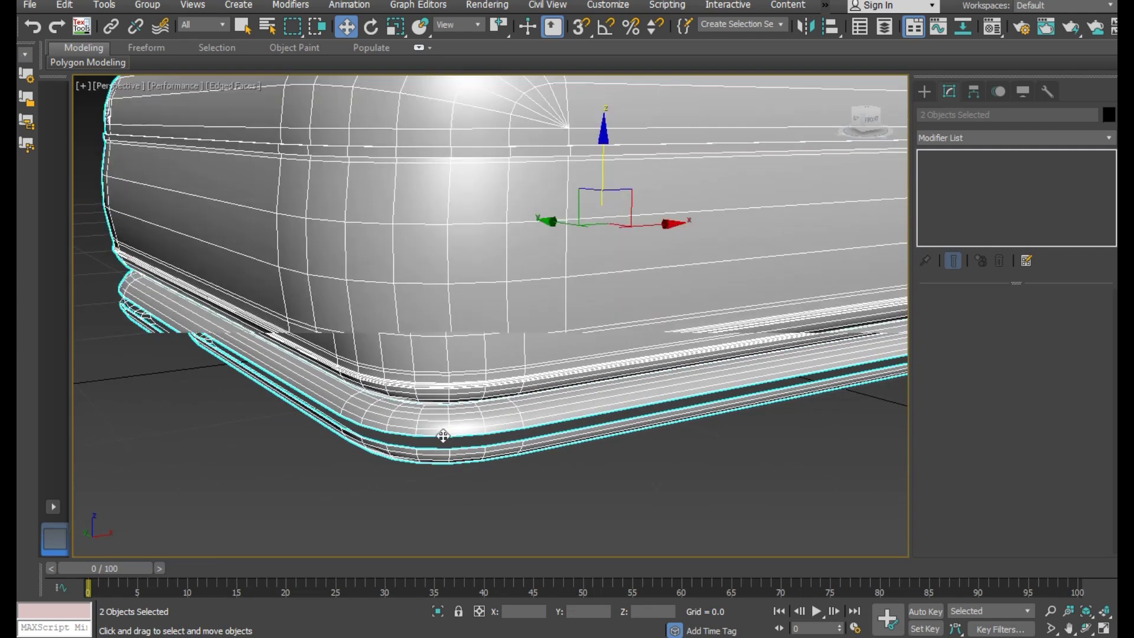
{"action": "scroll", "coordinate": [444, 436], "scroll_direction": "down", "scroll_amount": 2}
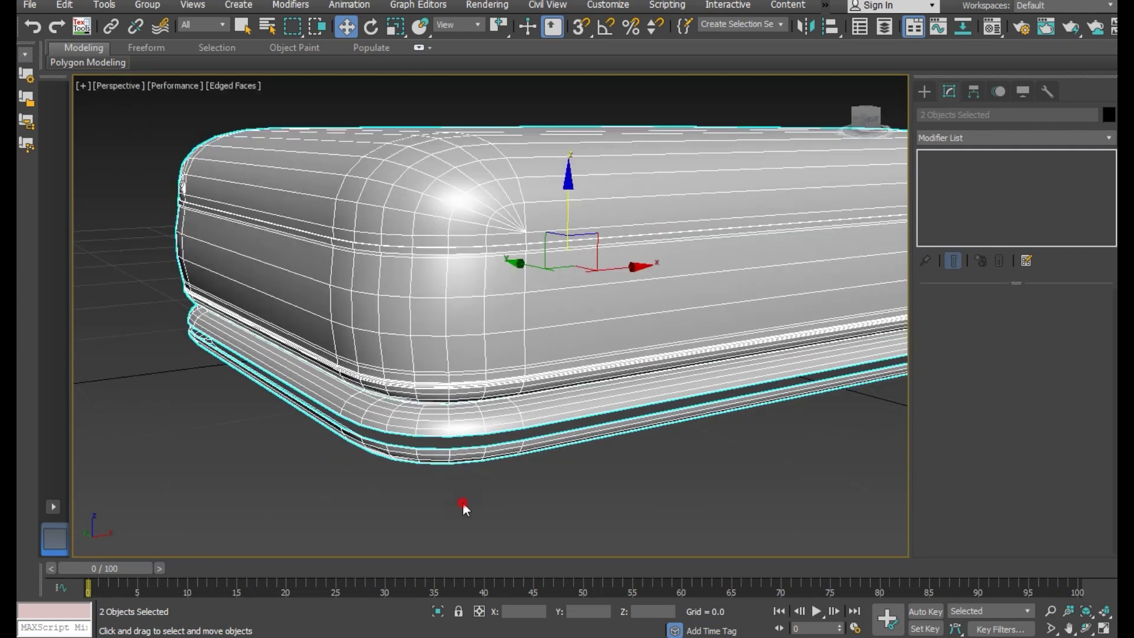
Raise the slab's mirror plane under the cushion and collapse Symmetry into Editable Poly.
{"action": "left_click", "coordinate": [463, 502]}
{"action": "left_click", "coordinate": [489, 434]}
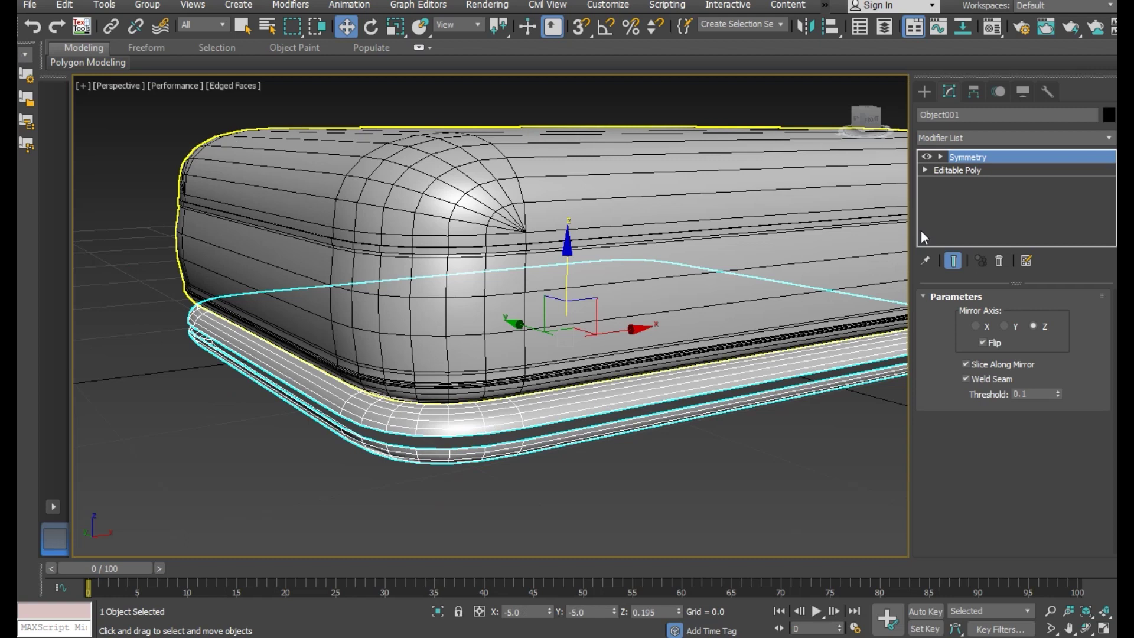
{"action": "left_click", "coordinate": [971, 162]}
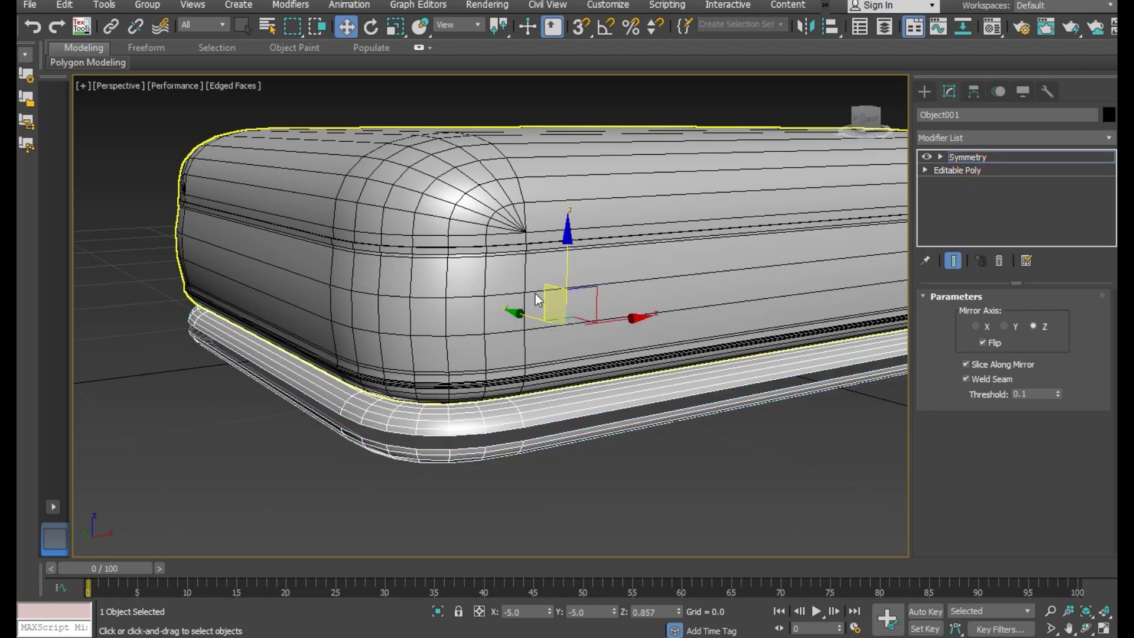
{"action": "left_click_drag", "start_coordinate": [567, 281], "coordinate": [563, 276]}
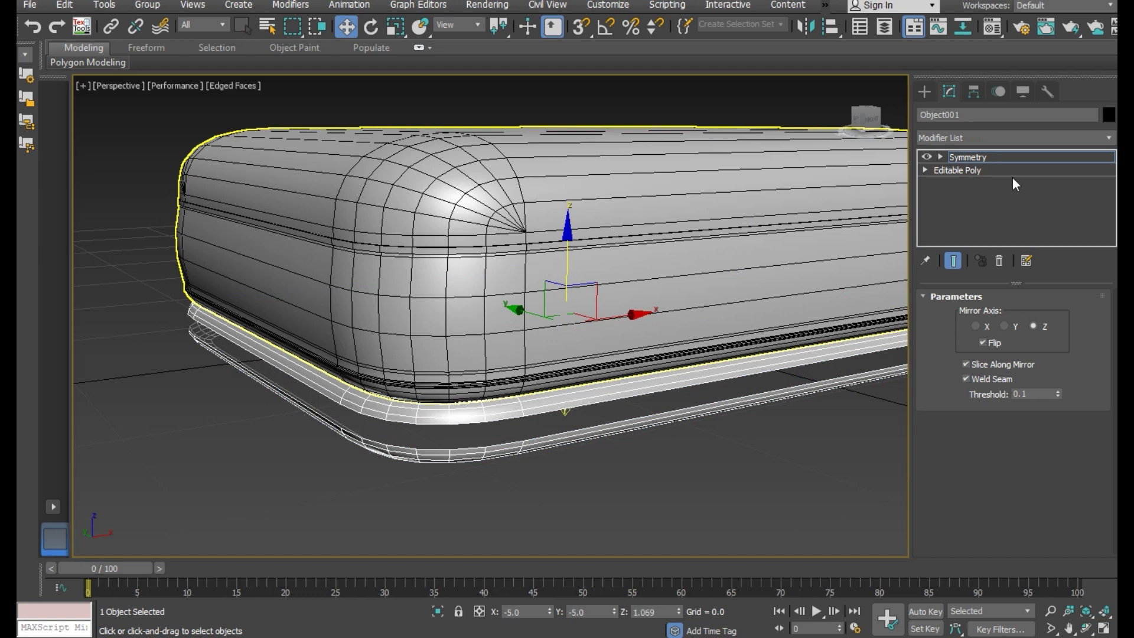
{"action": "left_click", "coordinate": [980, 163]}
{"action": "right_click", "coordinate": [980, 163]}
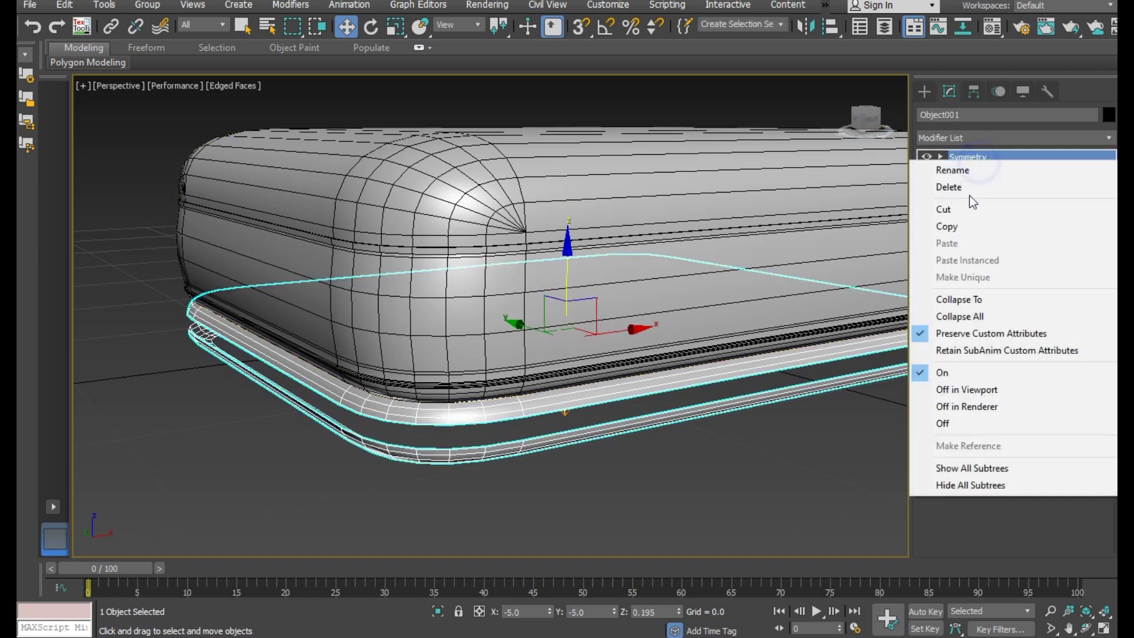
{"action": "left_click", "coordinate": [963, 319]}
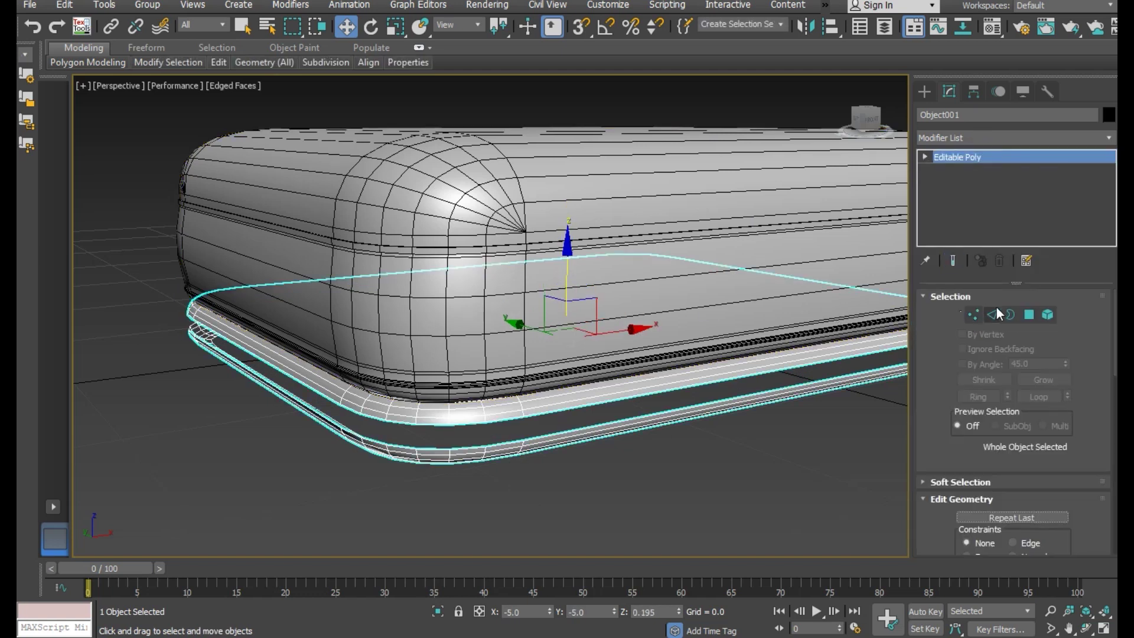
Select both open rim edge loops of the slab in Edge mode.
{"action": "left_click", "coordinate": [990, 316]}
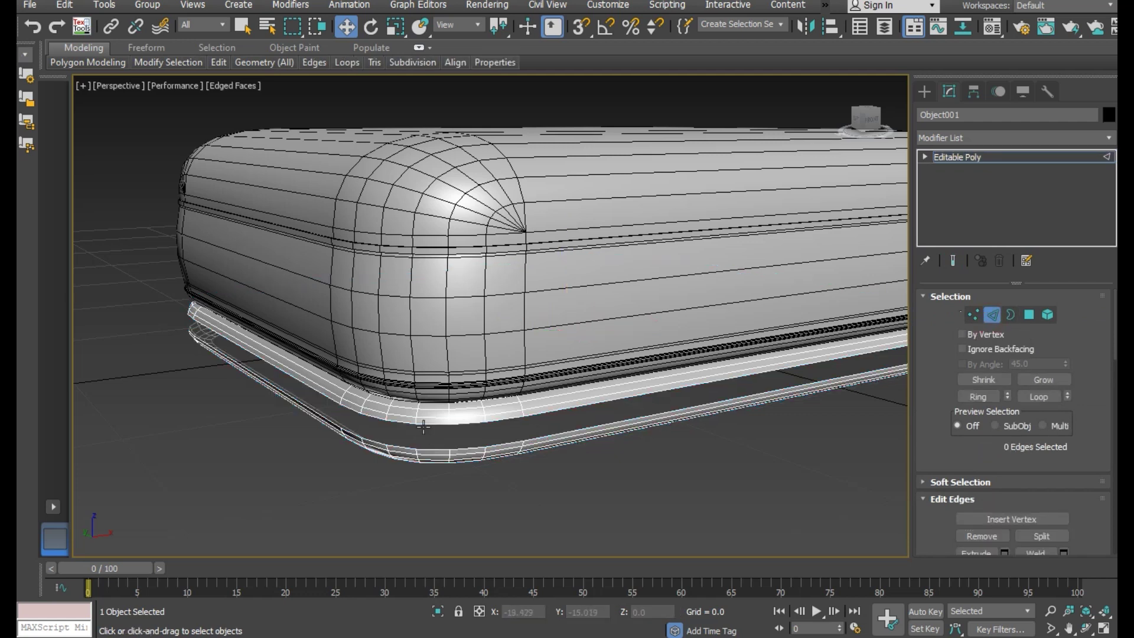
{"action": "left_click", "coordinate": [424, 428]}
{"action": "double_click", "coordinate": [424, 427]}
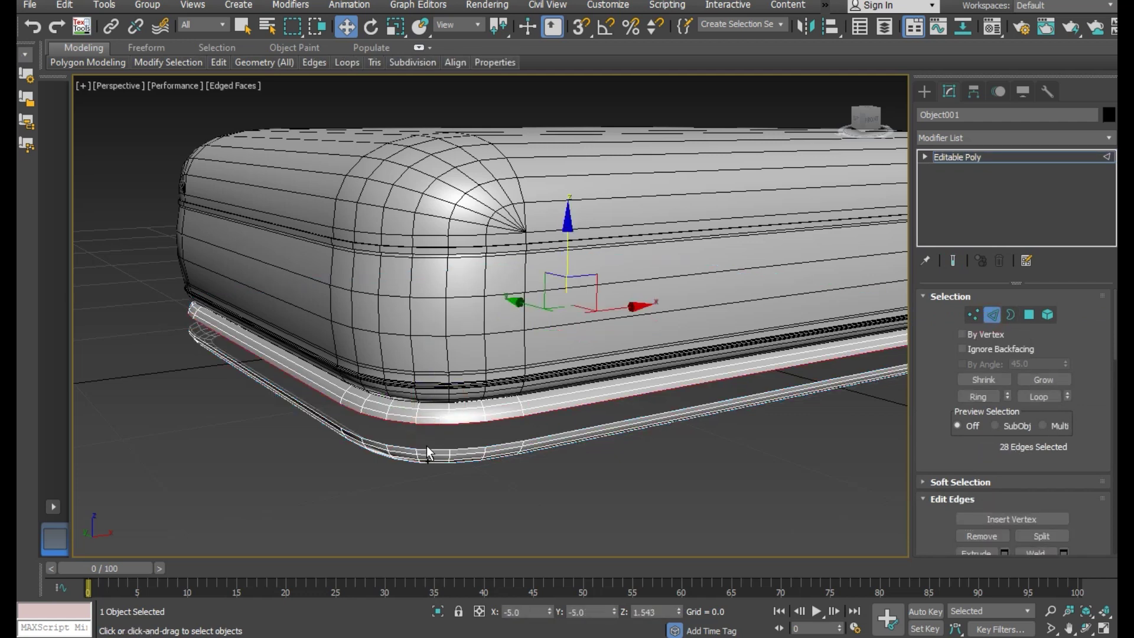
{"action": "double_click", "coordinate": [427, 445], "text": "ctrl"}
{"action": "scroll", "coordinate": [423, 423], "scroll_direction": "up", "scroll_amount": 2}
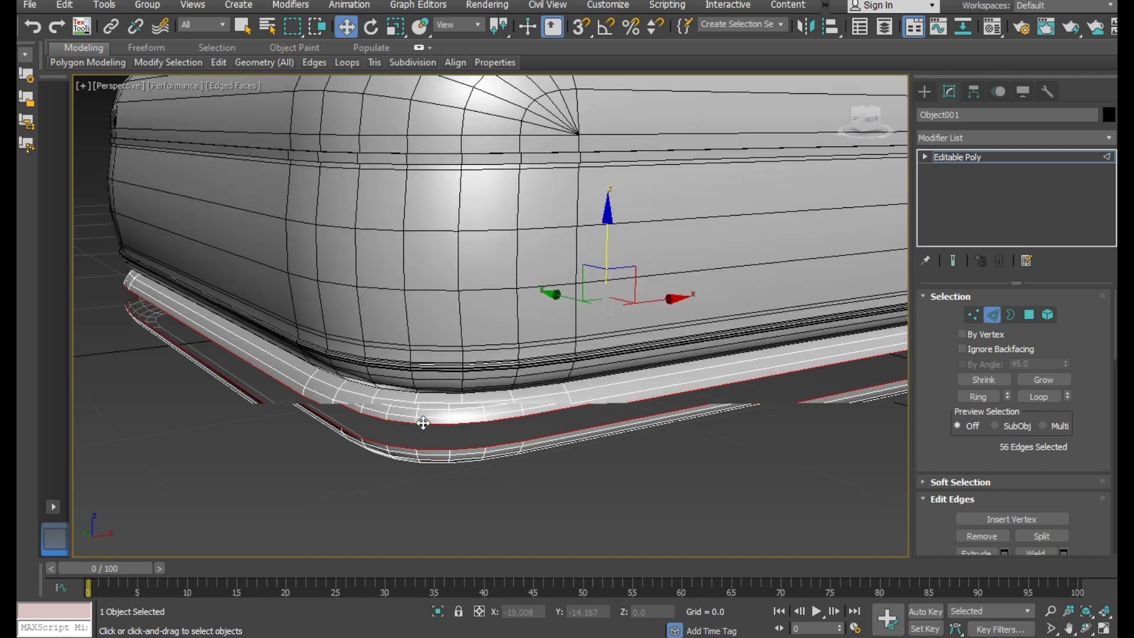
{"action": "scroll", "coordinate": [431, 423], "scroll_direction": "up", "scroll_amount": 2}
{"action": "scroll", "coordinate": [1054, 512], "scroll_direction": "down", "scroll_amount": 1}
{"action": "scroll", "coordinate": [1054, 511], "scroll_direction": "down", "scroll_amount": 1}
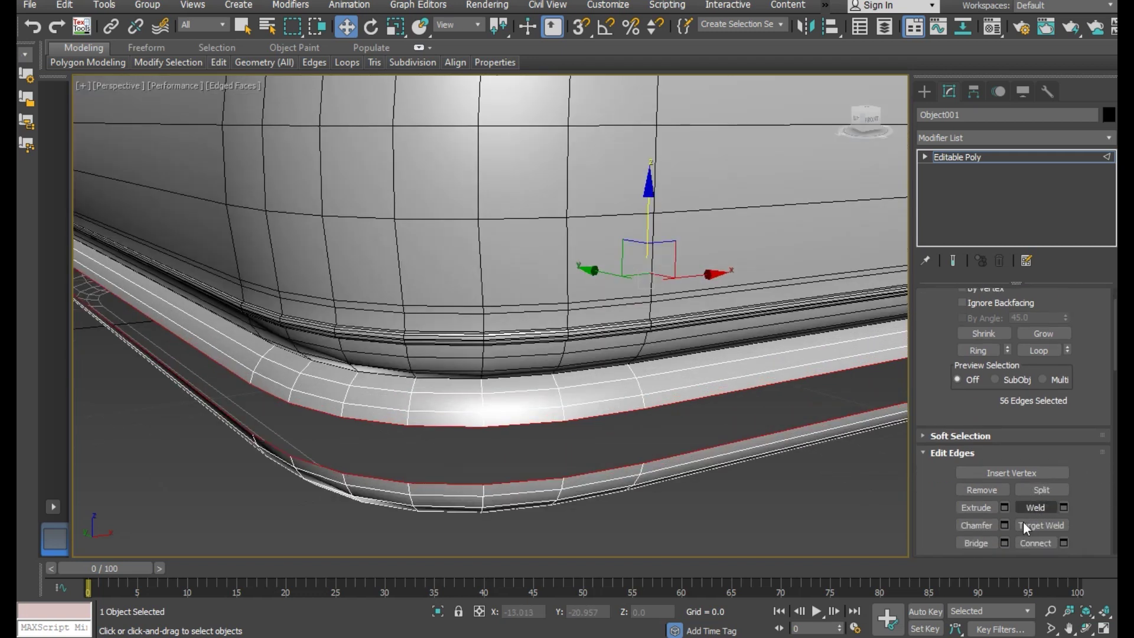
Preview a Bridge between the two selected rim loops.
{"action": "left_click", "coordinate": [1005, 541]}
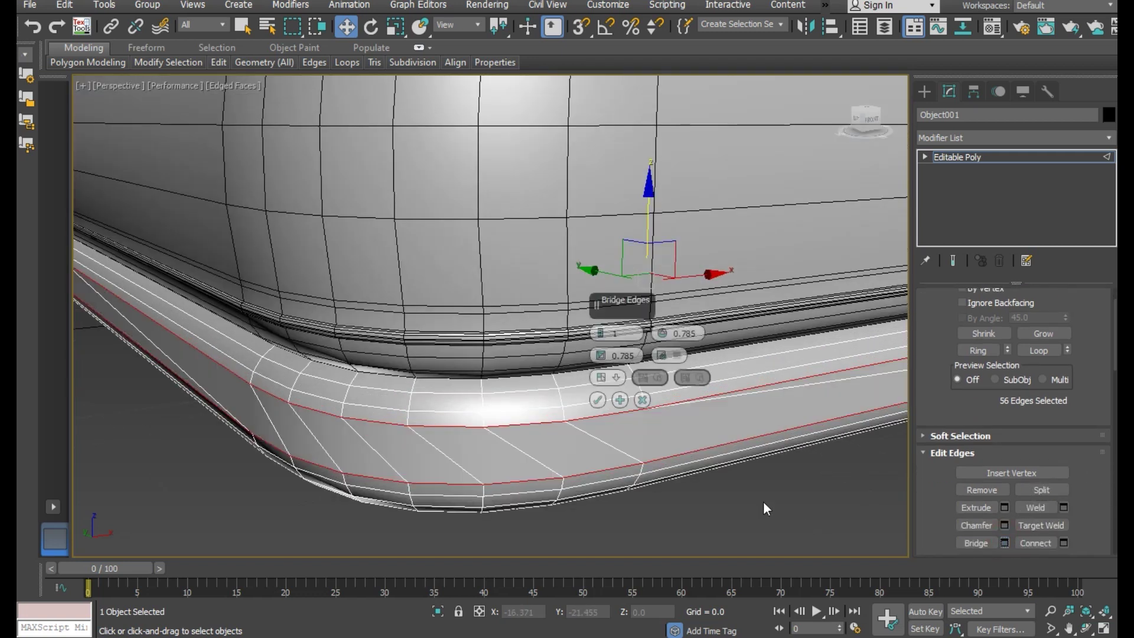
{"action": "left_click", "coordinate": [642, 402]}
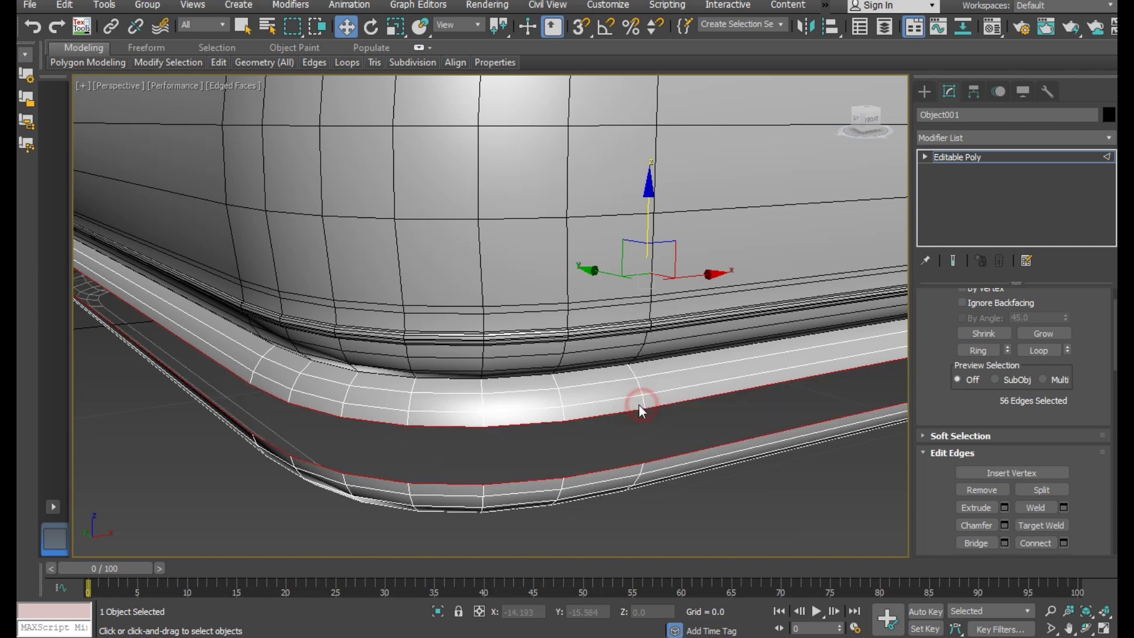
{"action": "scroll", "coordinate": [484, 418], "scroll_direction": "down", "scroll_amount": 4}
{"action": "mouse_move", "coordinate": [761, 443]}
{"action": "middle_mouse_down", "text": "alt"}
{"action": "mouse_move", "coordinate": [678, 448]}
{"action": "mouse_move", "coordinate": [609, 436]}
{"action": "middle_mouse_up", "text": "alt"}
{"action": "scroll", "coordinate": [552, 423], "scroll_direction": "up", "scroll_amount": 2}
{"action": "scroll", "coordinate": [552, 423], "scroll_direction": "up", "scroll_amount": 2}
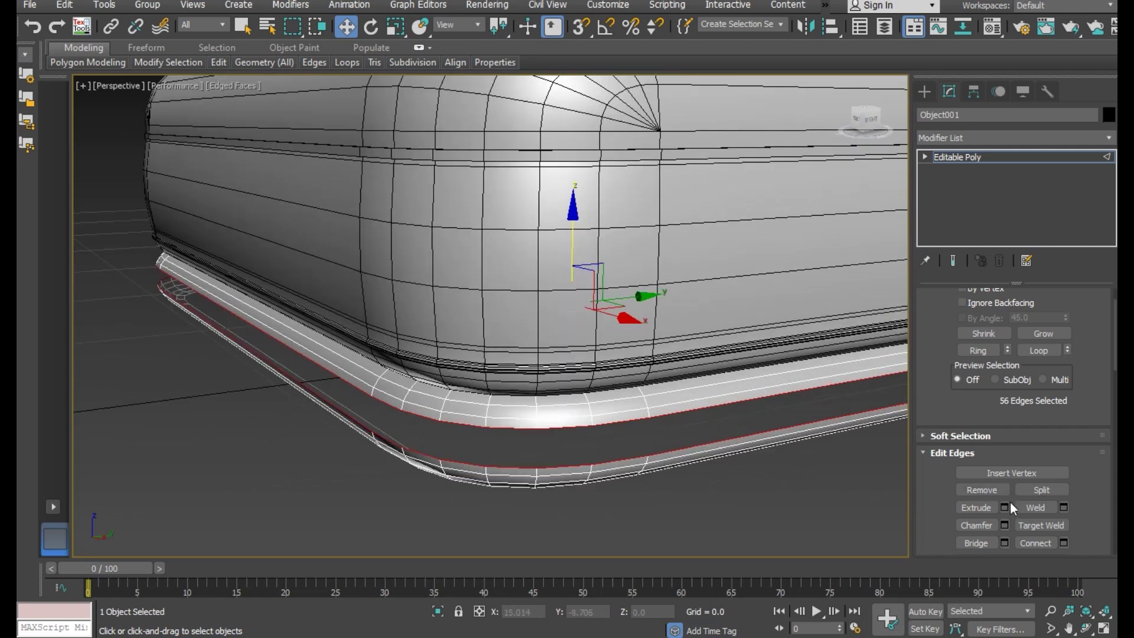
{"action": "left_click", "coordinate": [1006, 542]}
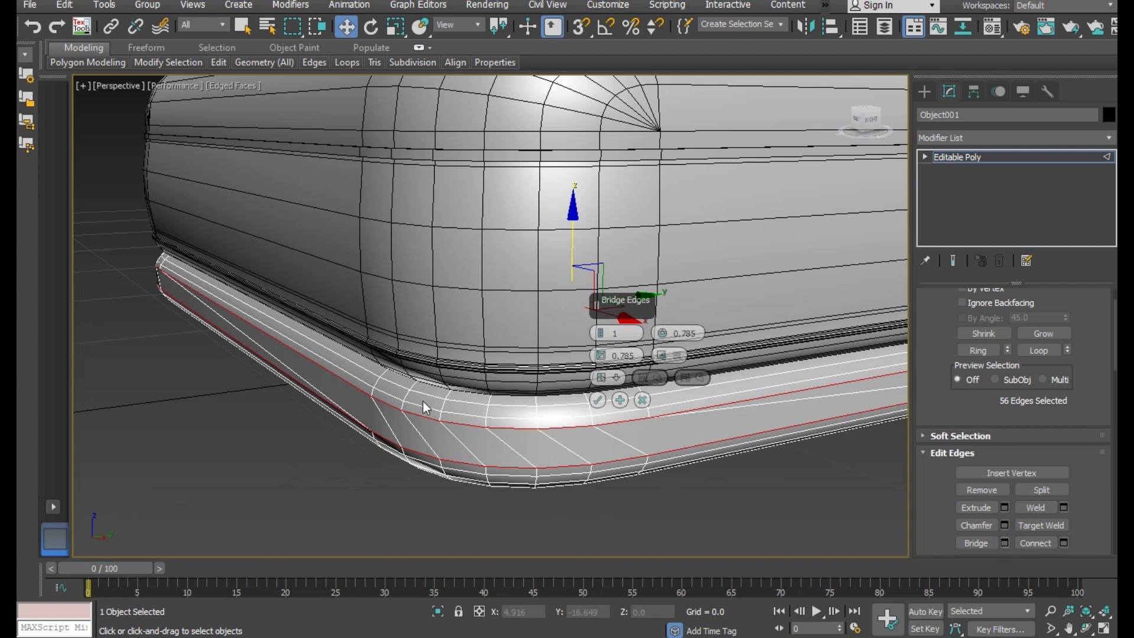
Accept the bridge across the slab's rim loops, undoing a trial rotation of the edges.
{"action": "middle_click_drag", "start_coordinate": [758, 463], "coordinate": [649, 467], "text": "alt"}
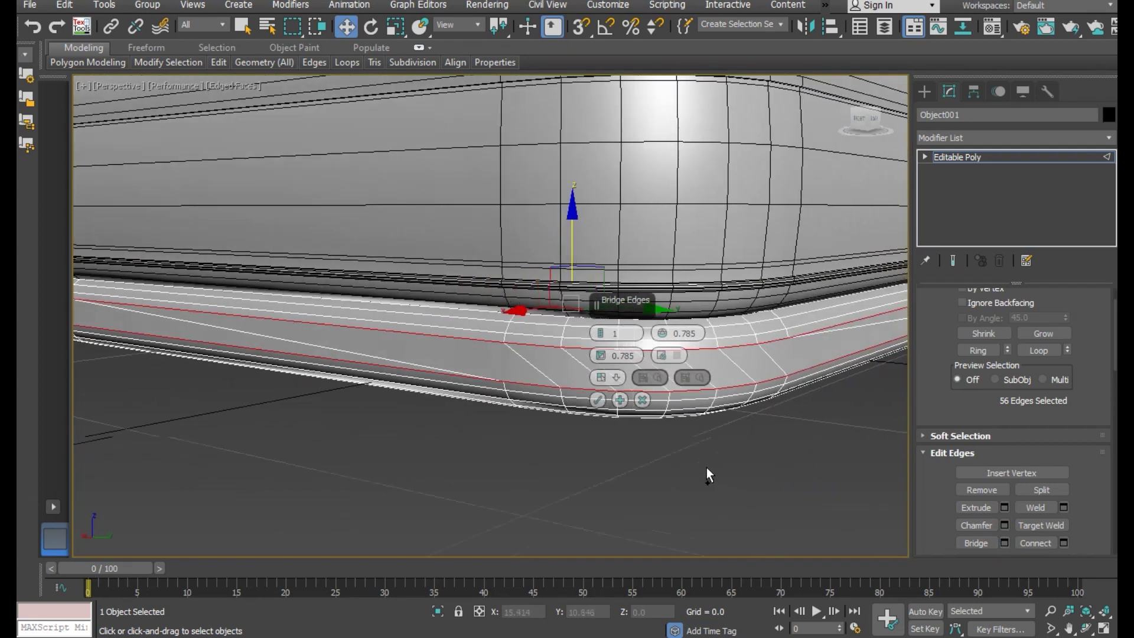
{"action": "left_click", "coordinate": [597, 398]}
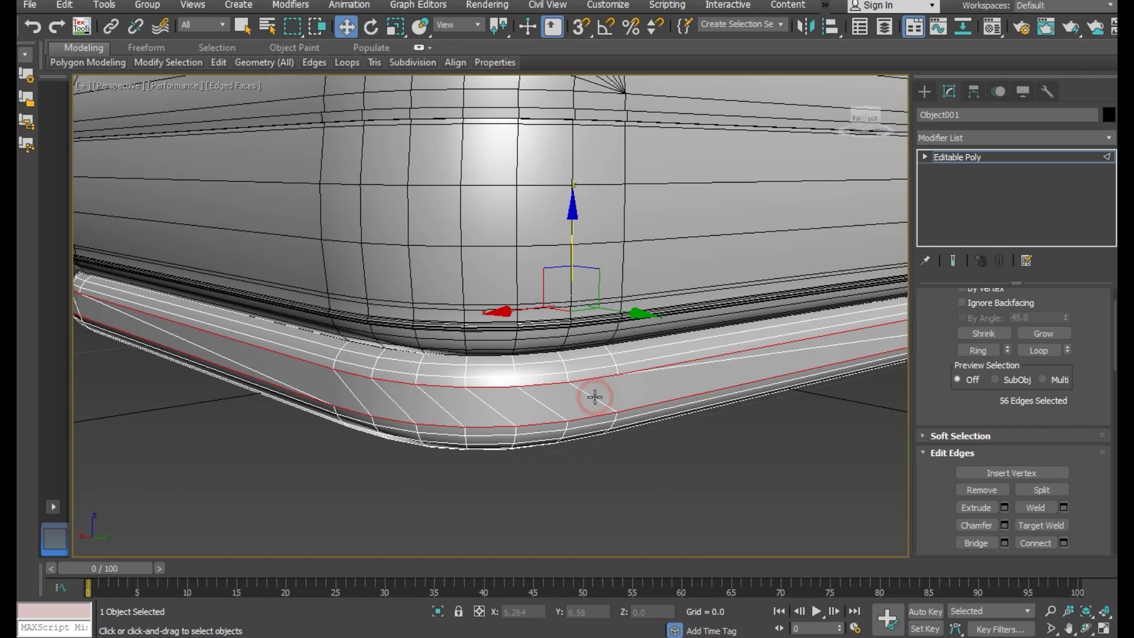
{"action": "left_click", "coordinate": [394, 29]}
{"action": "left_click", "coordinate": [371, 26]}
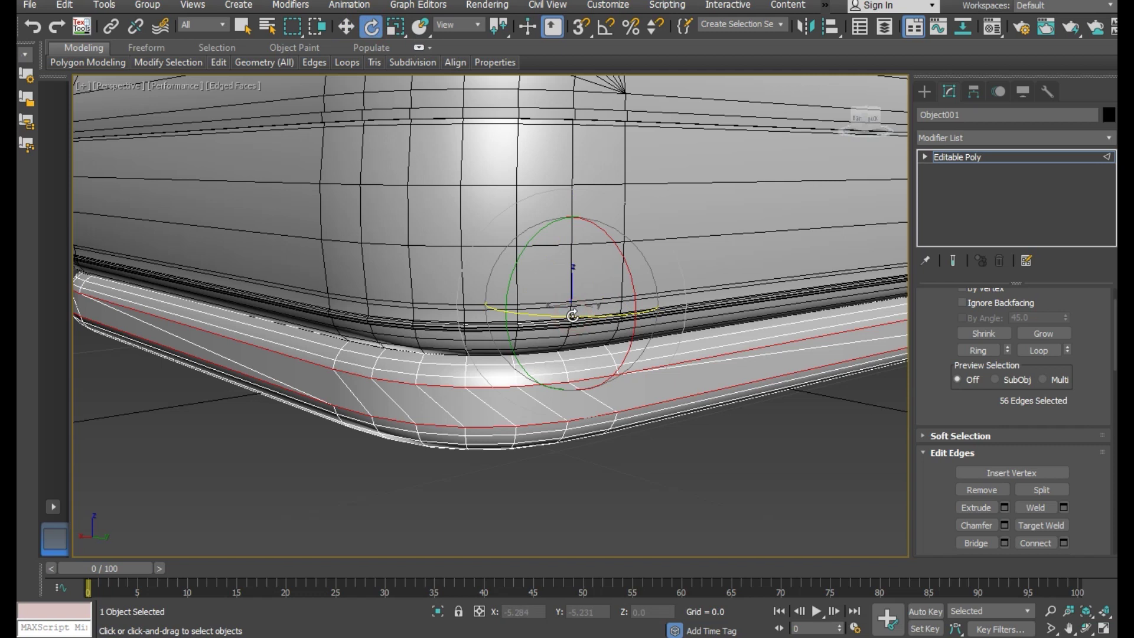
{"action": "left_click_drag", "start_coordinate": [572, 316], "coordinate": [576, 312]}
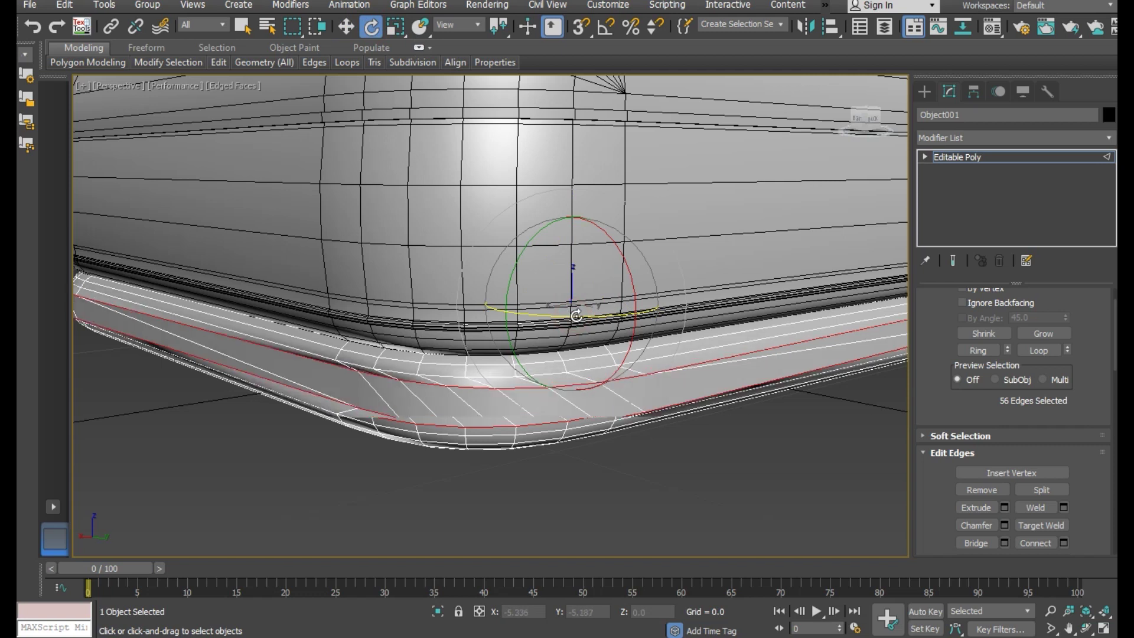
{"action": "left_click", "coordinate": [31, 24]}
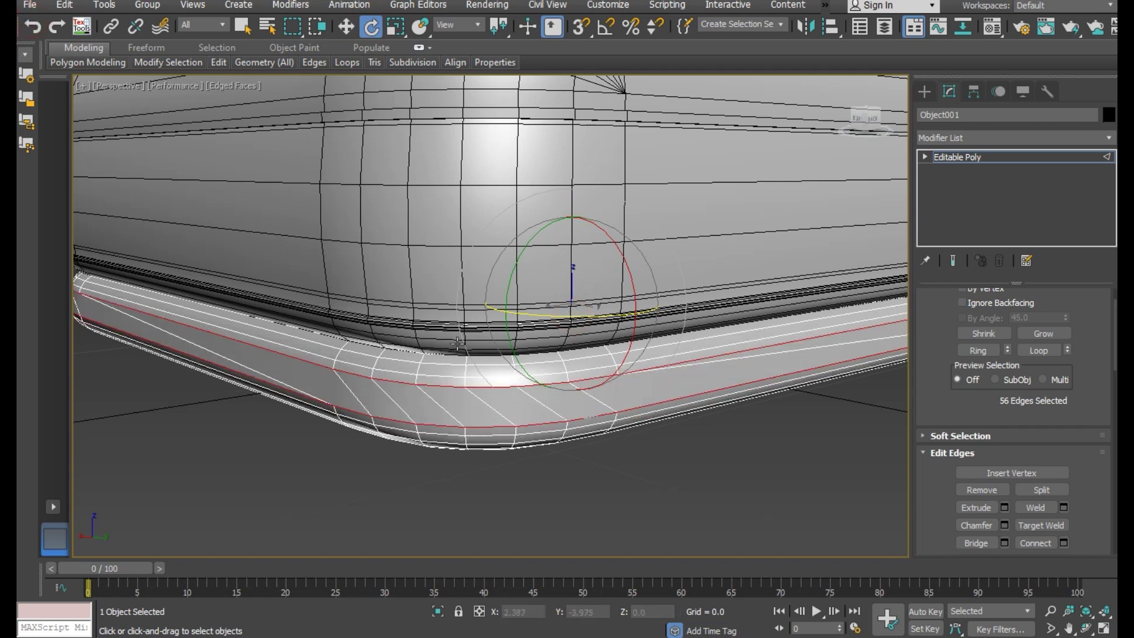
{"action": "scroll", "coordinate": [453, 338], "scroll_direction": "down", "scroll_amount": 5}
{"action": "mouse_move", "coordinate": [481, 355]}
{"action": "middle_mouse_down", "text": "alt"}
{"action": "mouse_move", "coordinate": [742, 347]}
{"action": "mouse_move", "coordinate": [529, 360]}
{"action": "middle_mouse_up", "text": "alt"}
{"action": "scroll", "coordinate": [429, 367], "scroll_direction": "up", "scroll_amount": 2}
{"action": "scroll", "coordinate": [427, 363], "scroll_direction": "up", "scroll_amount": 2}
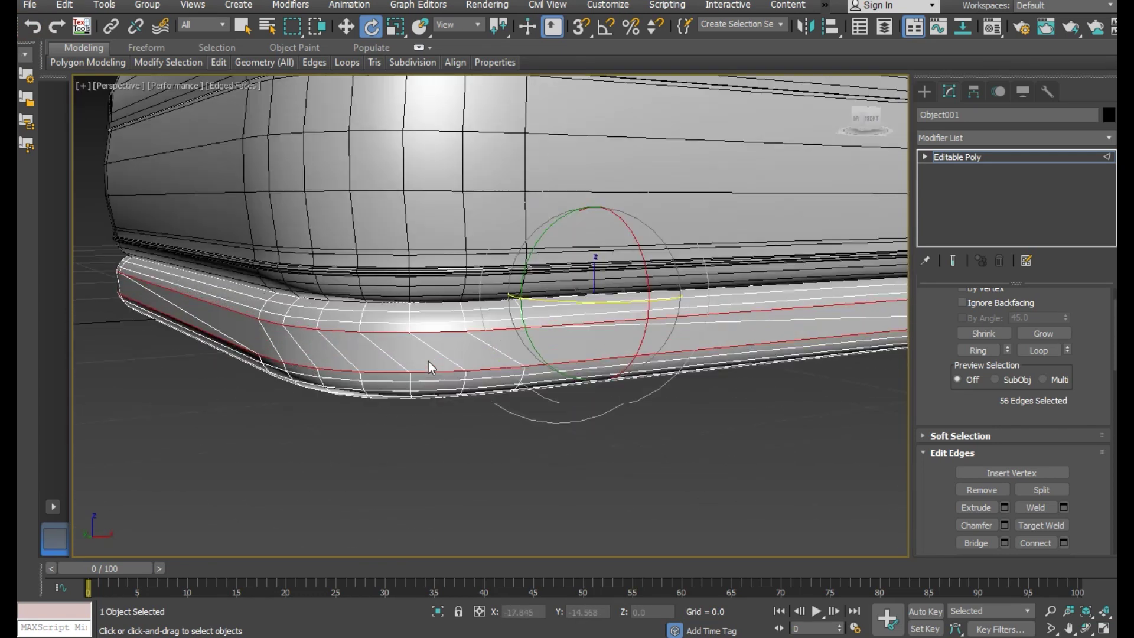
{"action": "left_click", "coordinate": [346, 27]}
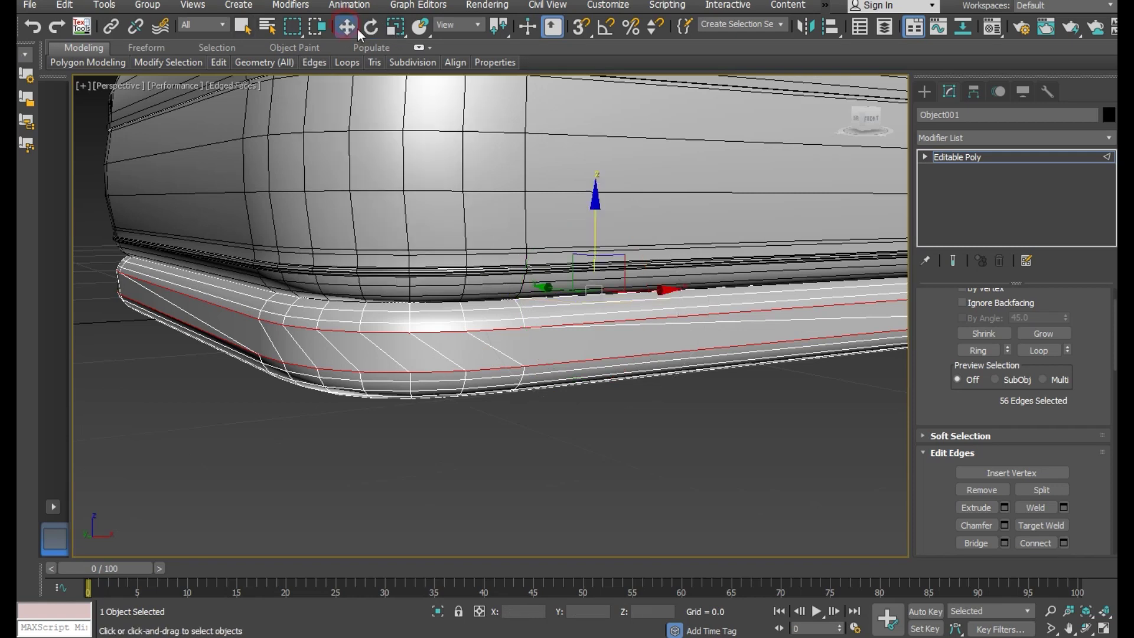
Flatten the slab by scaling it on Z and raise it slightly.
{"action": "left_click", "coordinate": [1023, 155]}
{"action": "left_click", "coordinate": [395, 27]}
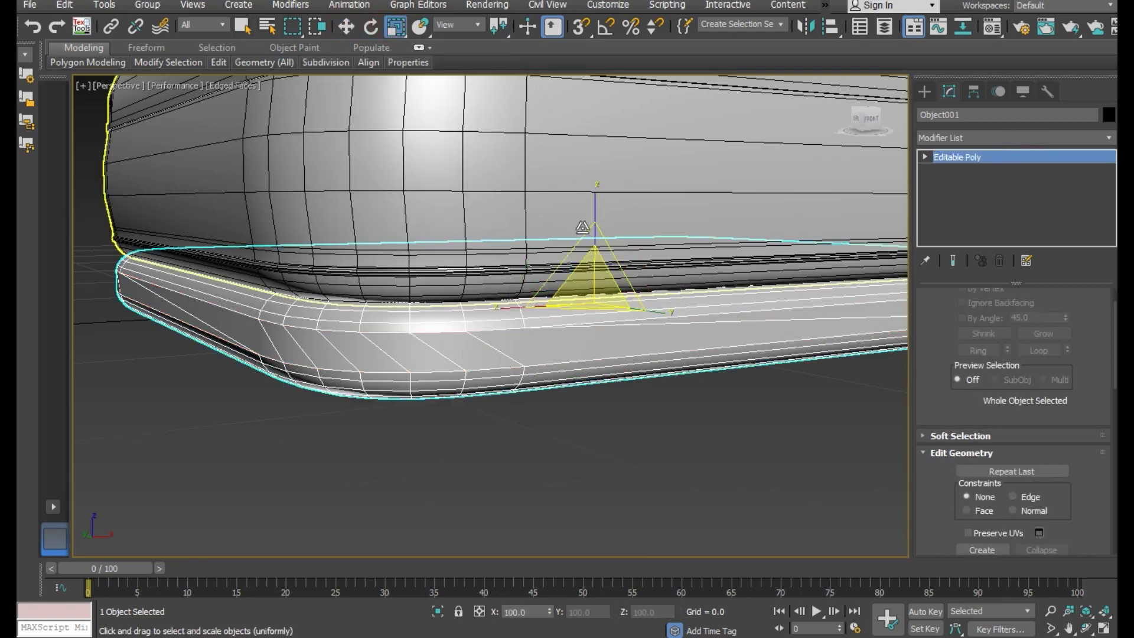
{"action": "left_click", "coordinate": [597, 206]}
{"action": "left_click_drag", "start_coordinate": [598, 206], "coordinate": [598, 227]}
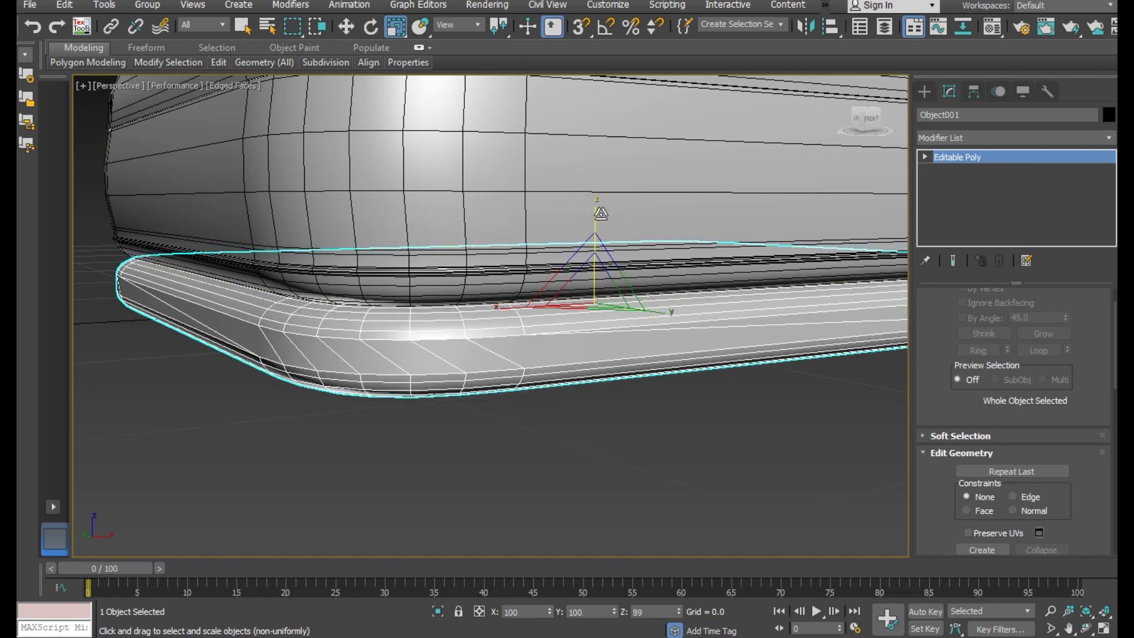
{"action": "left_click", "coordinate": [348, 29]}
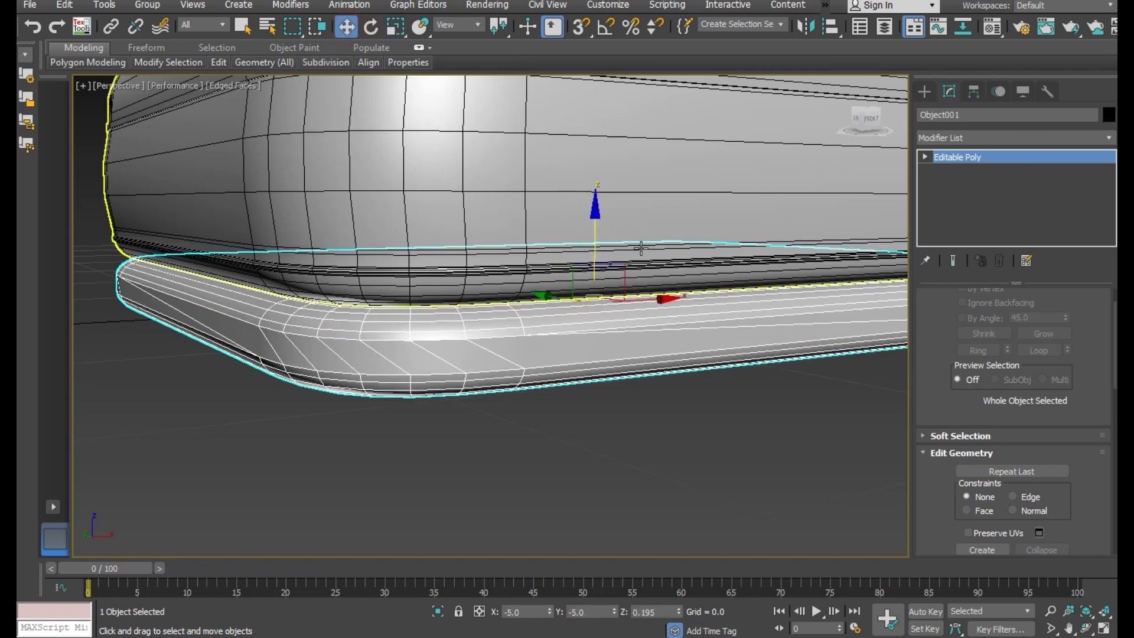
{"action": "left_click_drag", "start_coordinate": [595, 240], "coordinate": [594, 232]}
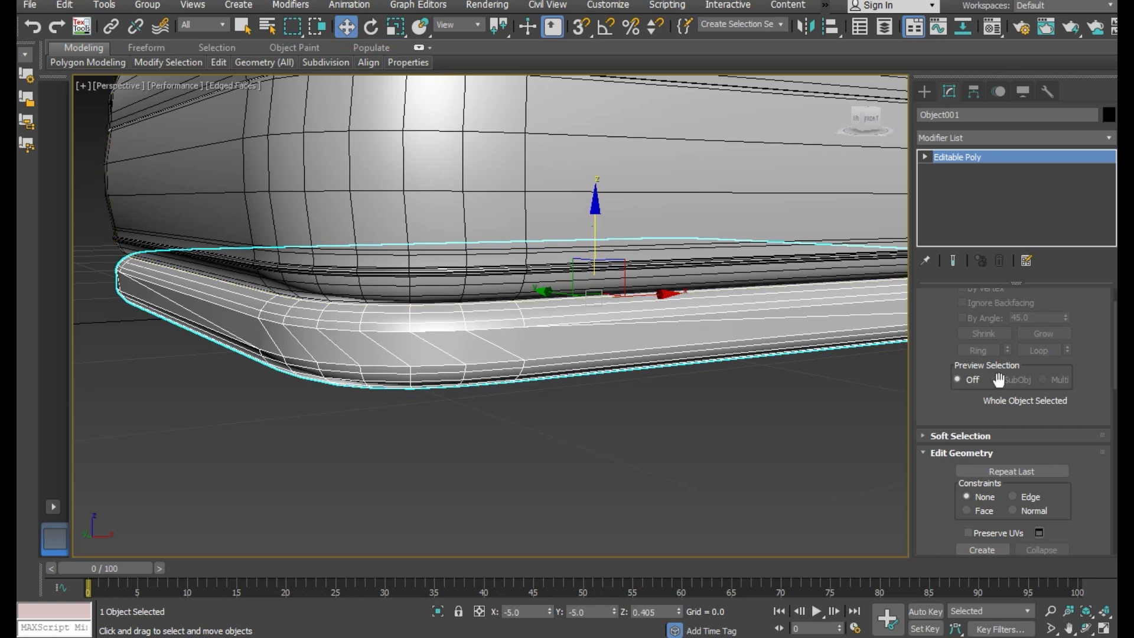
{"action": "scroll", "coordinate": [1002, 335], "scroll_direction": "up", "scroll_amount": 2}
Ring-select the bridged side edges, connect a new loop, and chamfer it into two.
{"action": "left_click", "coordinate": [994, 317]}
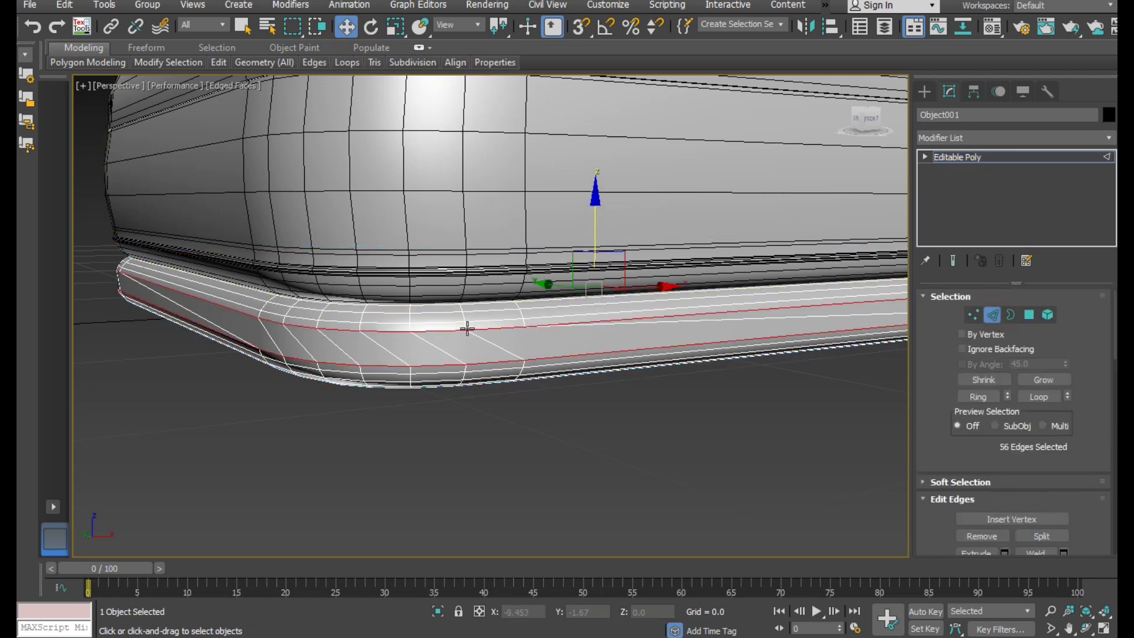
{"action": "left_click", "coordinate": [481, 334]}
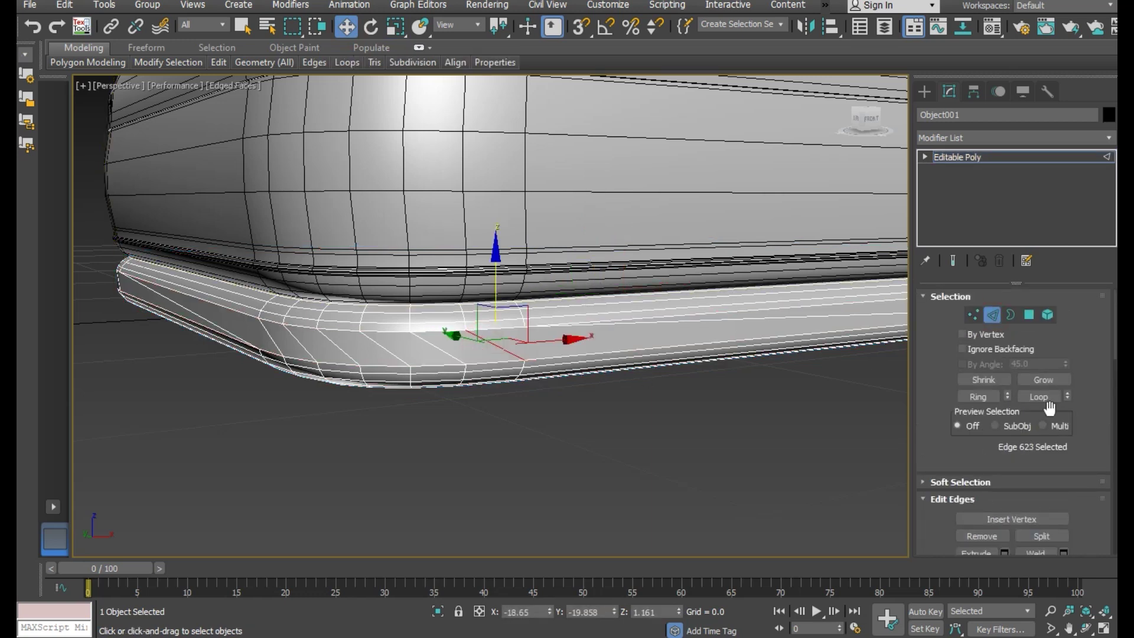
{"action": "left_click", "coordinate": [976, 397]}
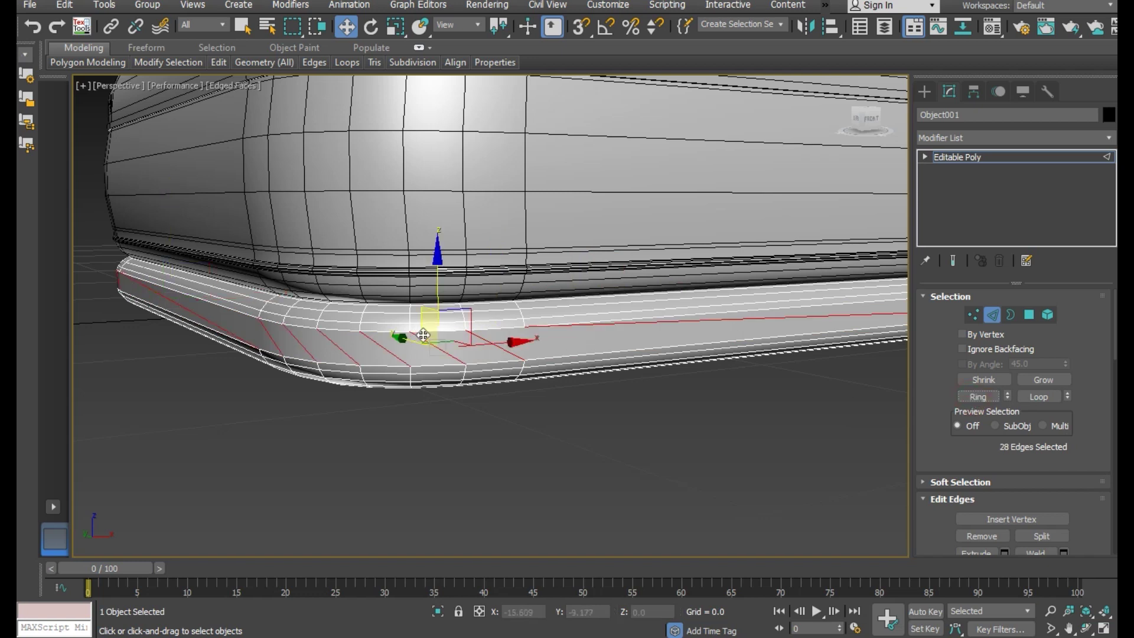
{"action": "scroll", "coordinate": [423, 335], "scroll_direction": "up", "scroll_amount": 5}
{"action": "scroll", "coordinate": [1069, 522], "scroll_direction": "down", "scroll_amount": 2}
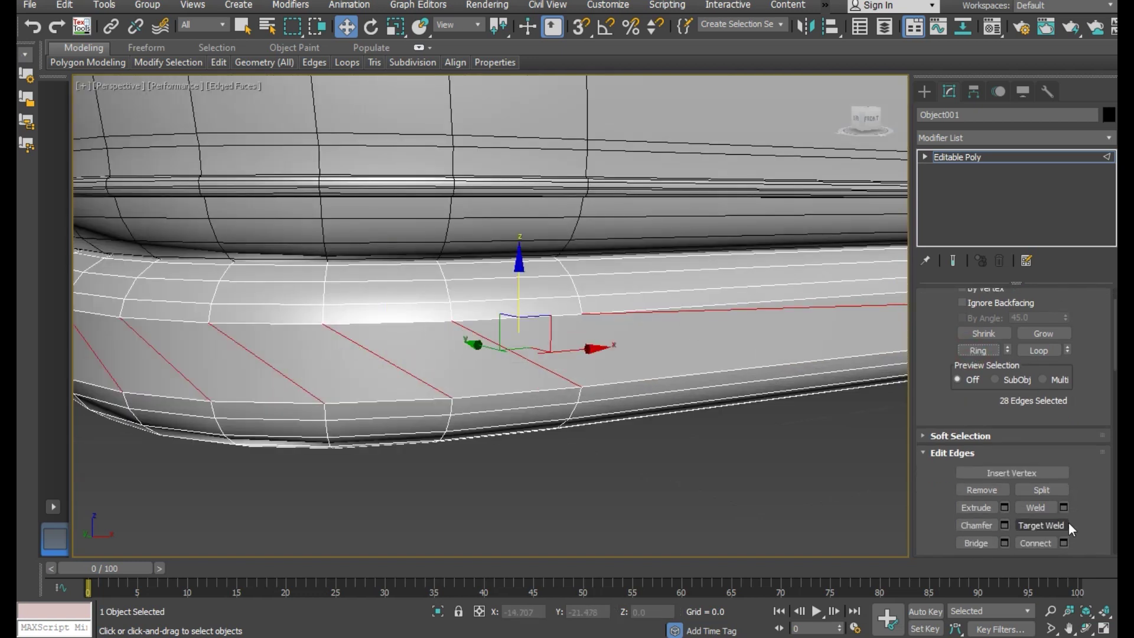
{"action": "left_click", "coordinate": [1064, 543]}
{"action": "scroll", "coordinate": [580, 435], "scroll_direction": "down", "scroll_amount": 5}
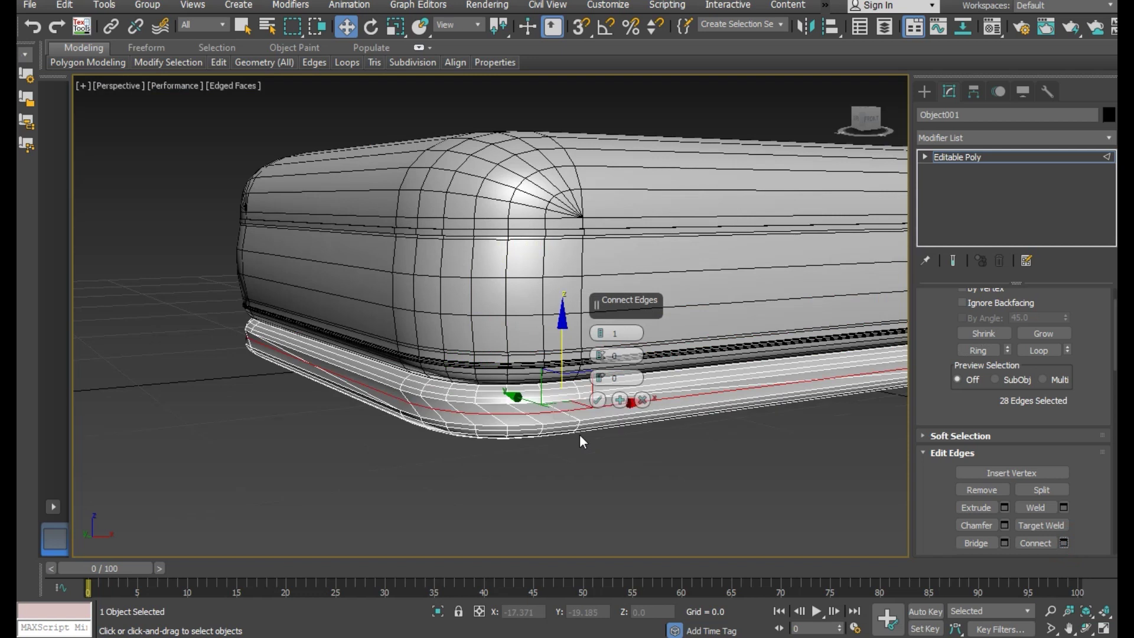
{"action": "scroll", "coordinate": [580, 434], "scroll_direction": "up", "scroll_amount": 2}
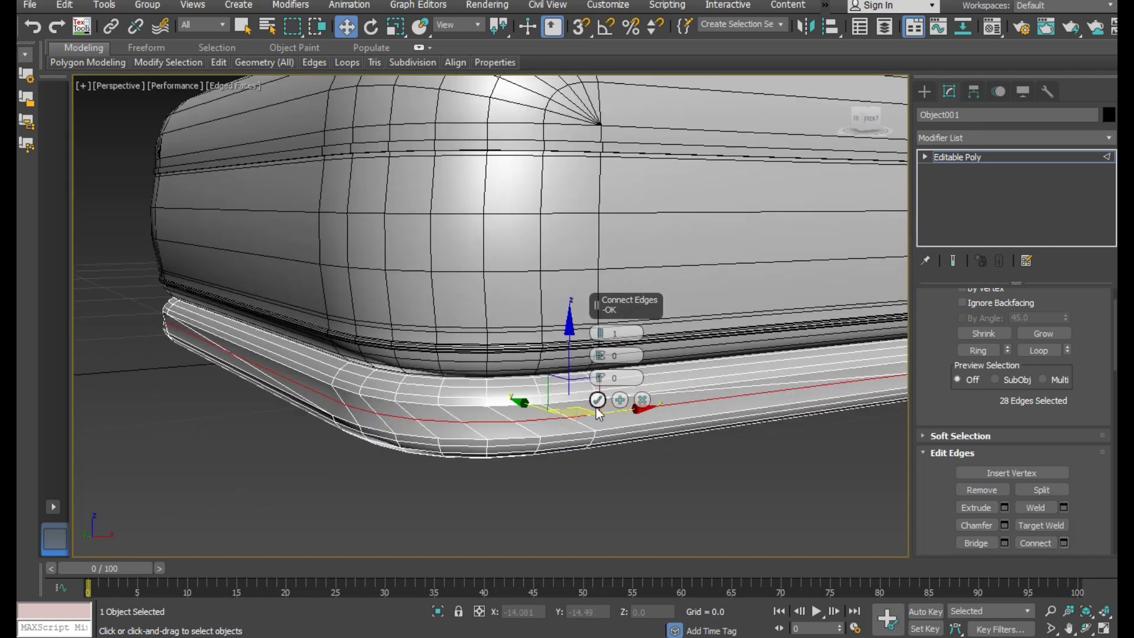
{"action": "left_click", "coordinate": [598, 401]}
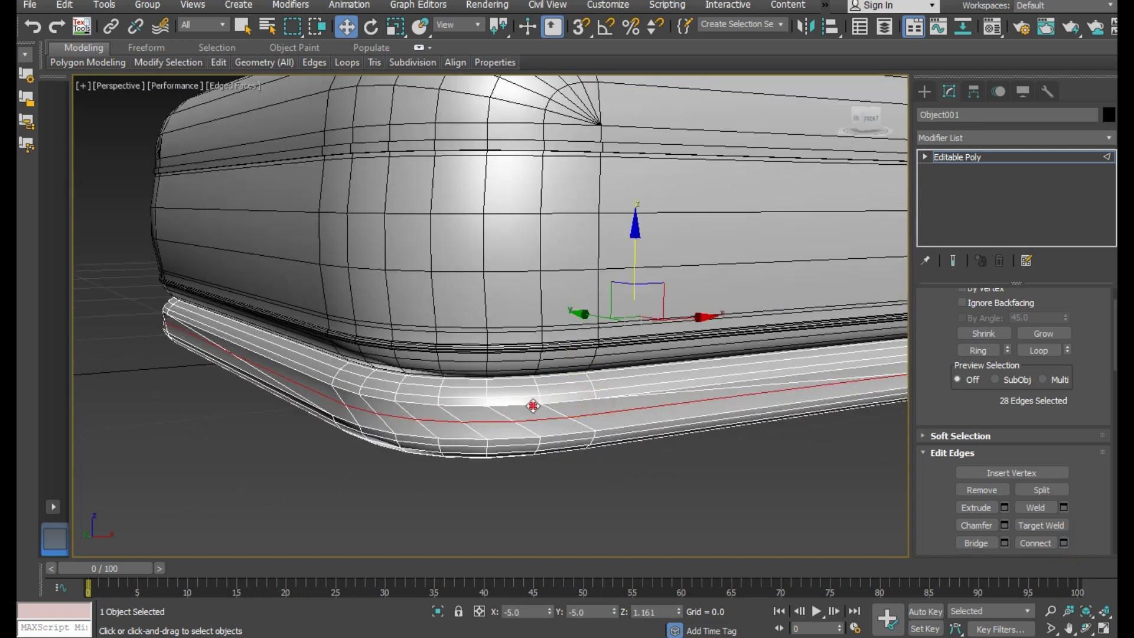
{"action": "key", "text": "ctrl+shift+c"}
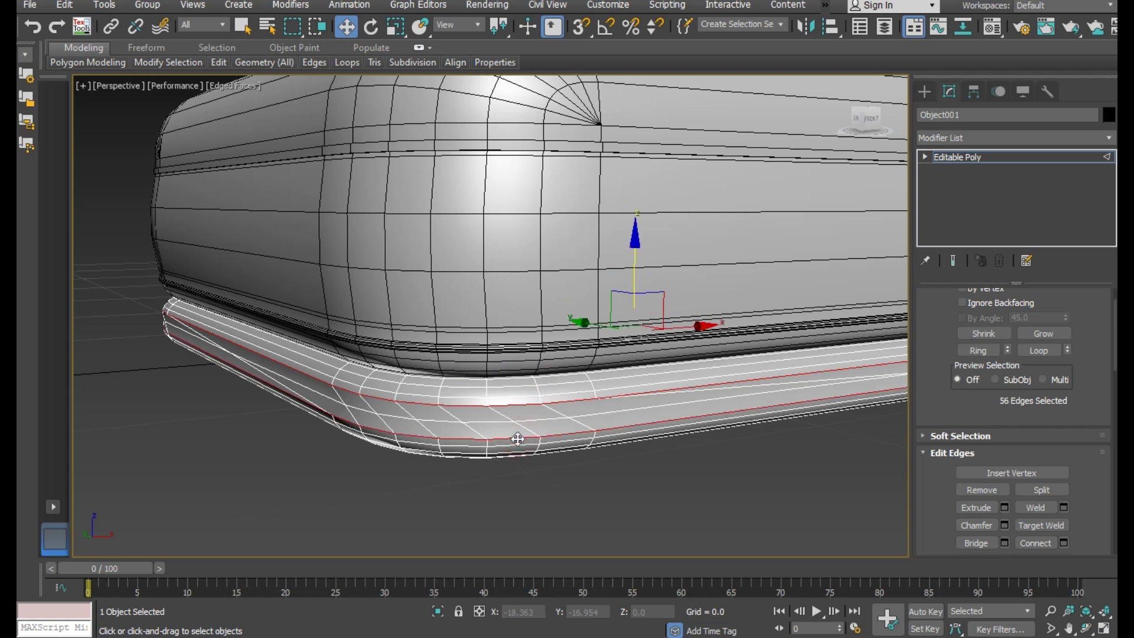
{"action": "key", "text": "ctrl+d"}
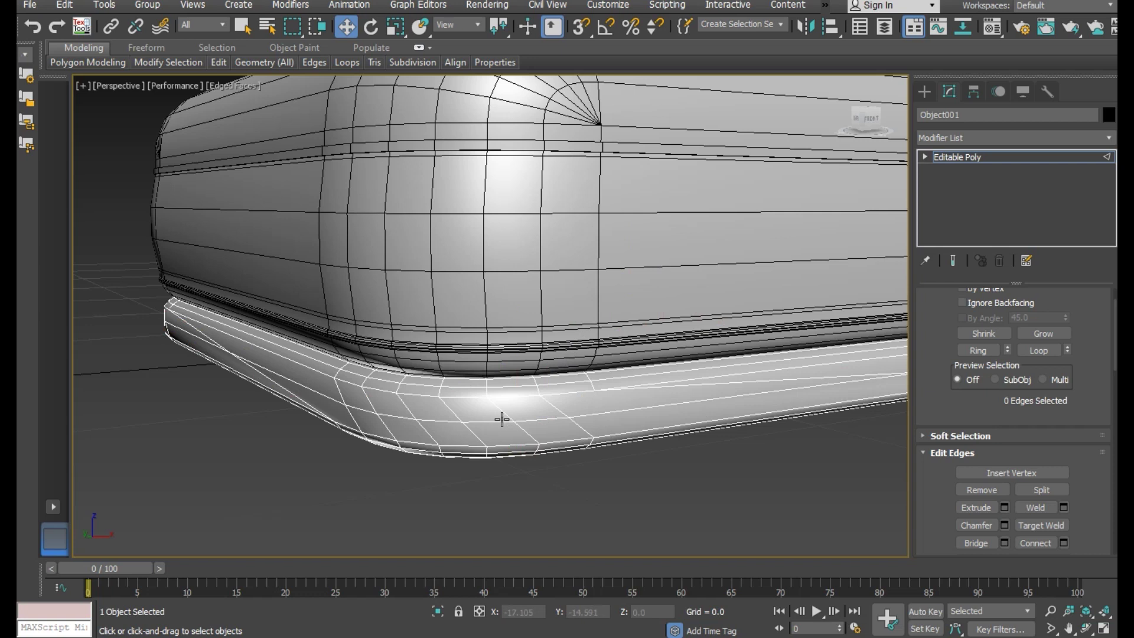
Select the cushion's bottom edge loop and scale it out to the rim.
{"action": "double_click", "coordinate": [503, 419]}
{"action": "scroll", "coordinate": [392, 403], "scroll_direction": "down", "scroll_amount": 3}
{"action": "mouse_move", "coordinate": [392, 403]}
{"action": "middle_mouse_down", "text": "alt"}
{"action": "mouse_move", "coordinate": [499, 381]}
{"action": "mouse_move", "coordinate": [520, 395]}
{"action": "middle_mouse_up", "text": "alt"}
{"action": "scroll", "coordinate": [500, 381], "scroll_direction": "up", "scroll_amount": 2}
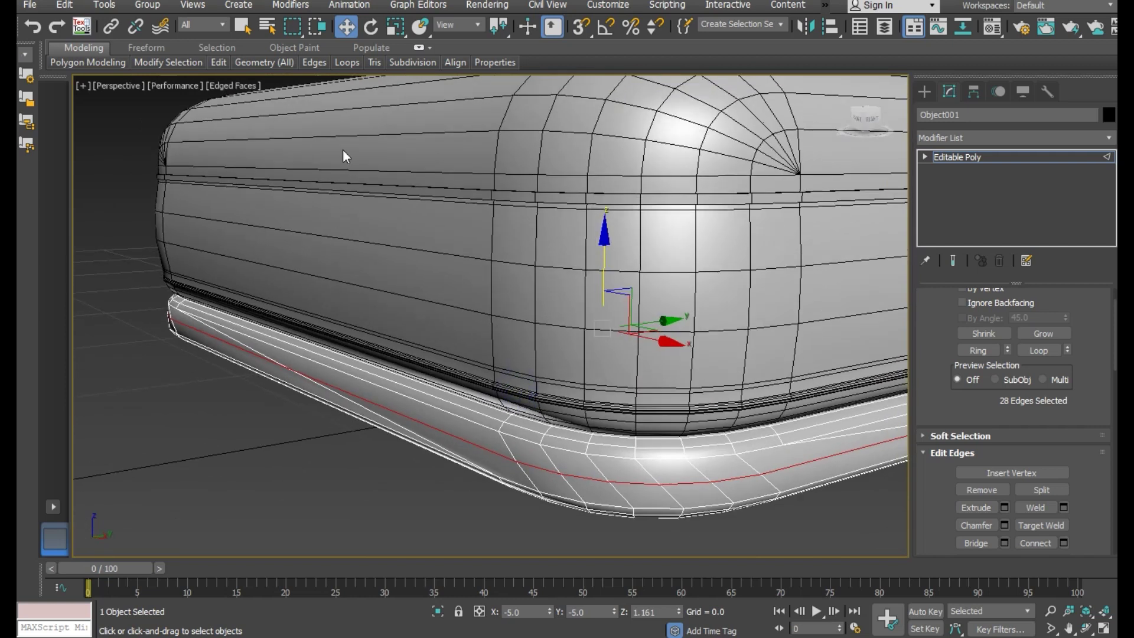
{"action": "left_click", "coordinate": [396, 26]}
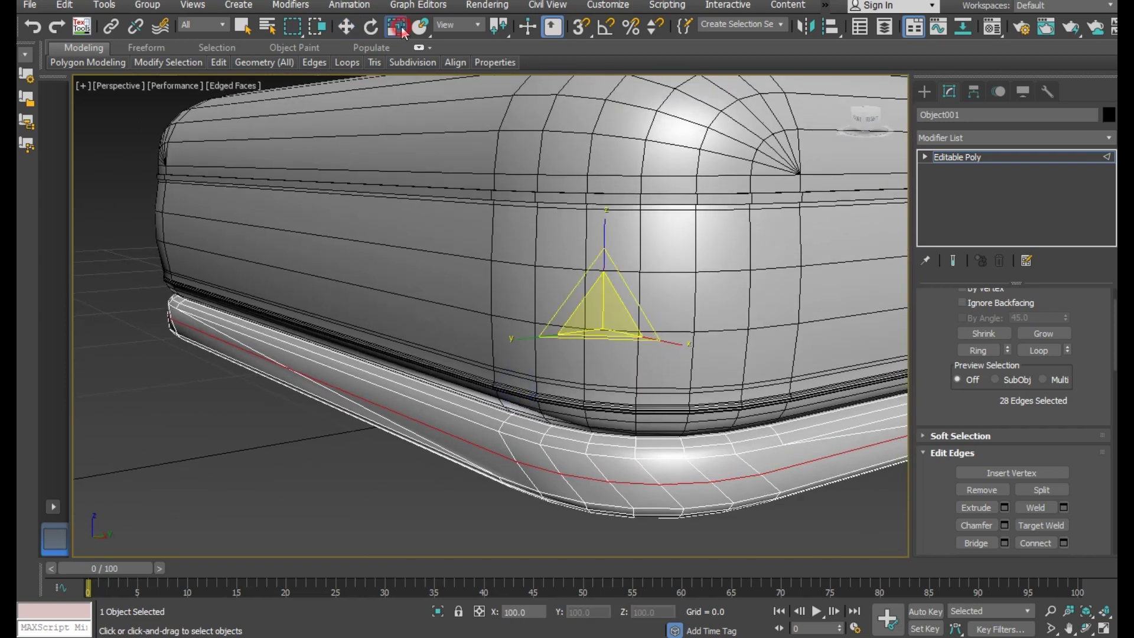
{"action": "left_click", "coordinate": [602, 324]}
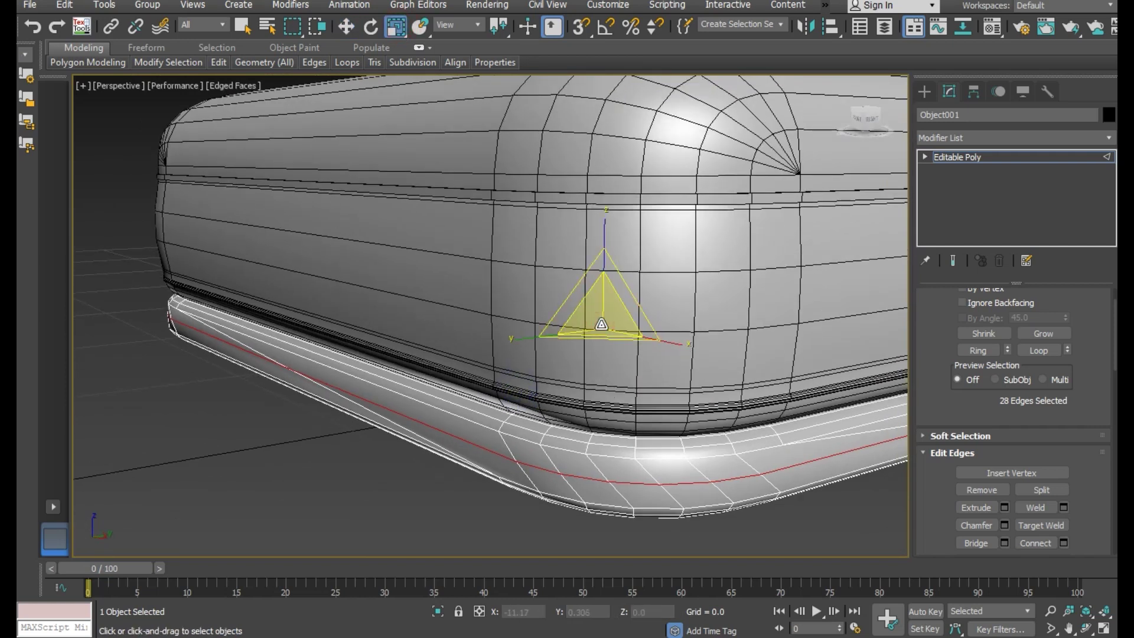
{"action": "left_click_drag", "start_coordinate": [601, 324], "coordinate": [612, 328]}
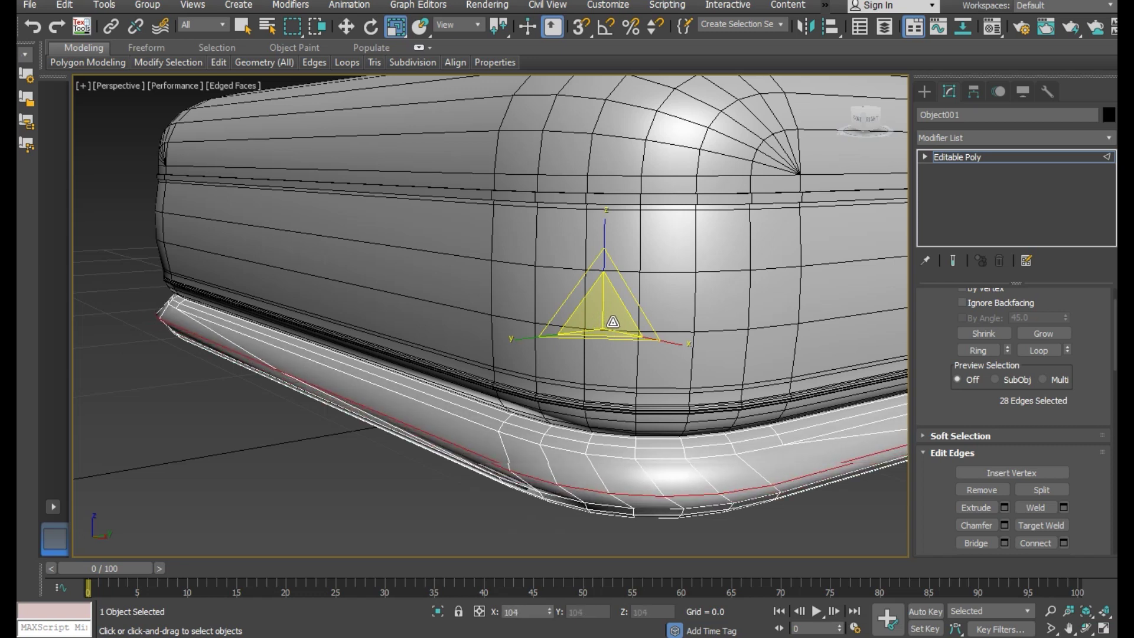
Chamfer the bottom edge loop with 4 segments.
{"action": "left_click", "coordinate": [1005, 525]}
{"action": "middle_click_drag", "start_coordinate": [620, 413], "coordinate": [494, 408], "text": "alt"}
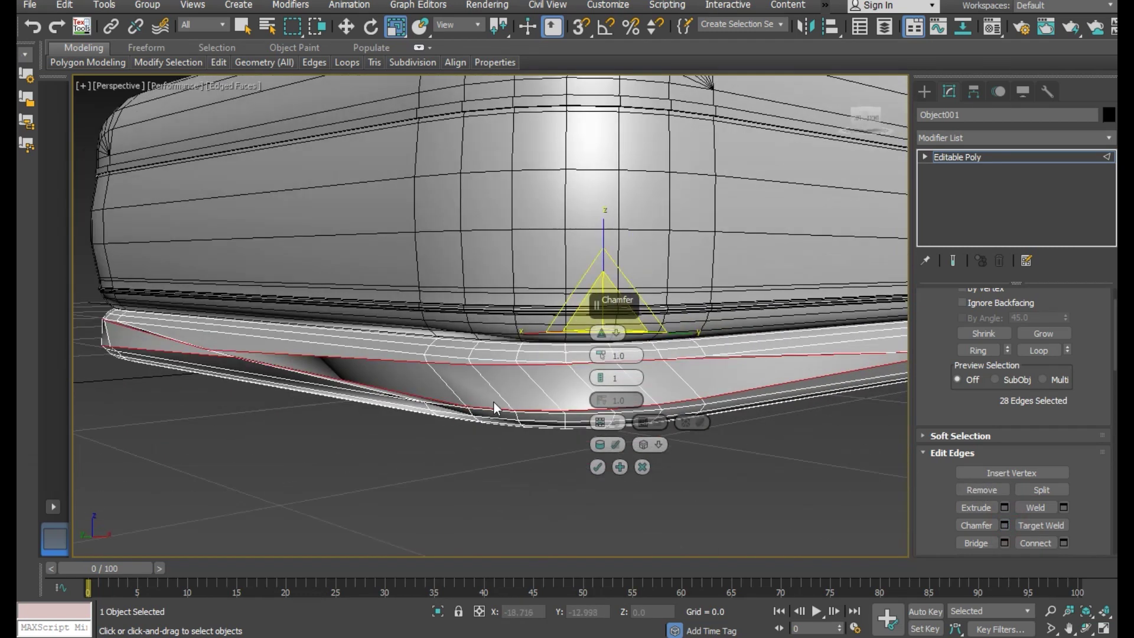
{"action": "left_click_drag", "start_coordinate": [601, 376], "coordinate": [601, 371]}
{"action": "mouse_move", "coordinate": [358, 385]}
{"action": "middle_mouse_down", "text": "alt"}
{"action": "mouse_move", "coordinate": [365, 374]}
{"action": "mouse_move", "coordinate": [645, 508]}
{"action": "middle_mouse_up", "text": "alt"}
{"action": "left_click", "coordinate": [642, 468]}
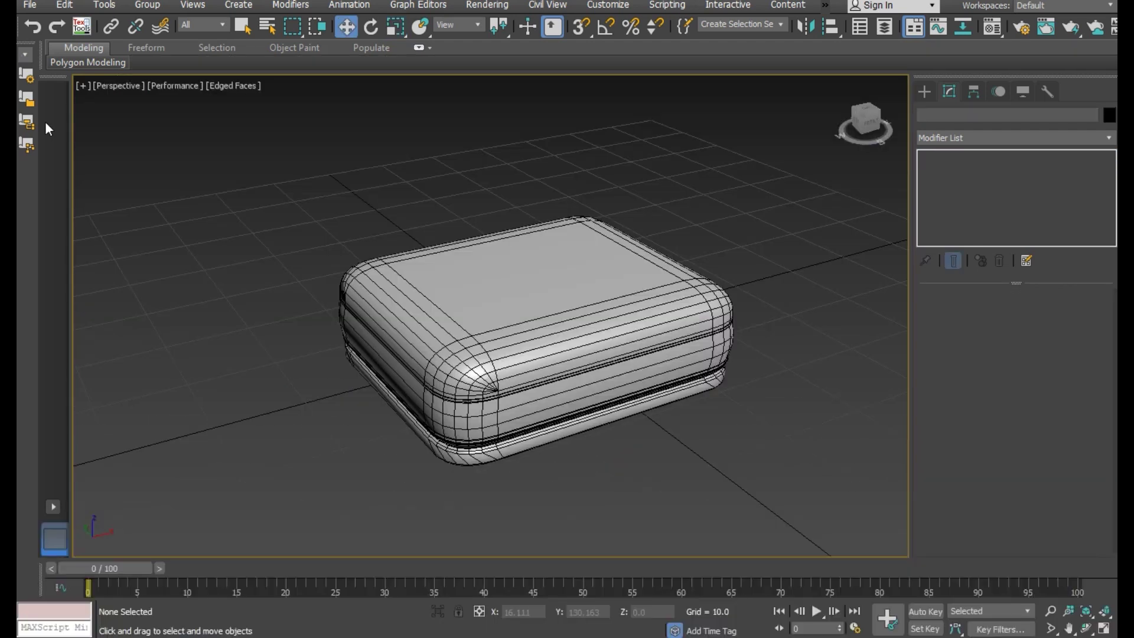
Draw Box002, about 30.3 × 37.7 × 0.01, spanning the cushion's footprint.
{"action": "left_click", "coordinate": [926, 91]}
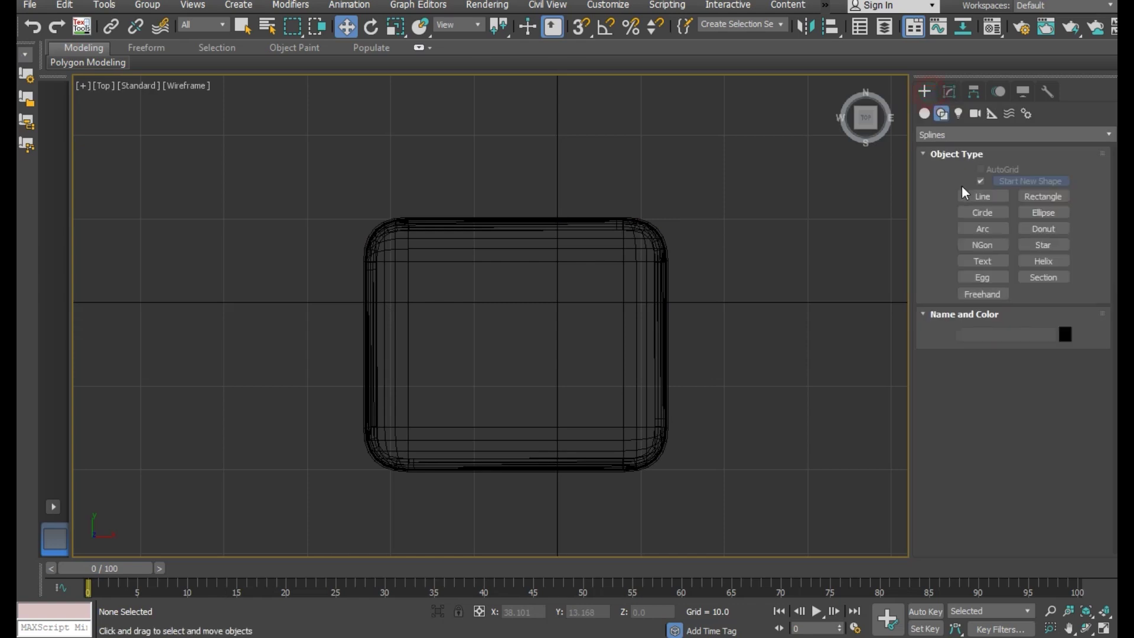
{"action": "left_click", "coordinate": [925, 113]}
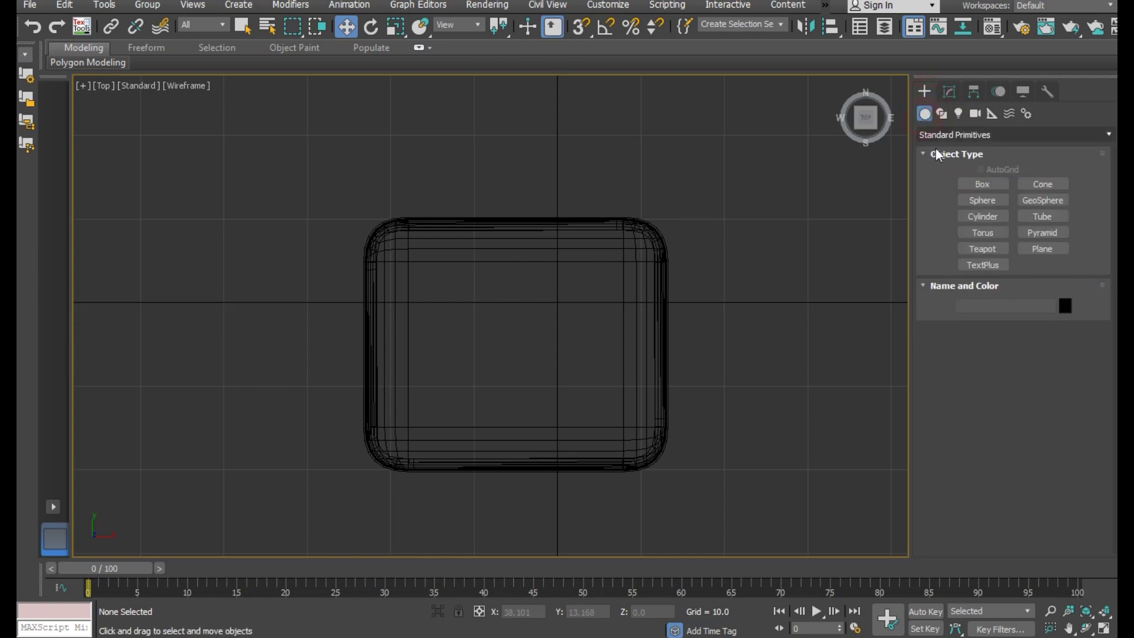
{"action": "left_click", "coordinate": [984, 184]}
{"action": "mouse_move", "coordinate": [357, 220]}
{"action": "left_mouse_down"}
{"action": "mouse_move", "coordinate": [672, 474]}
{"action": "mouse_move", "coordinate": [661, 455]}
{"action": "left_mouse_up"}
Finish the thin base plate and raise it slightly, viewing it from below.
{"action": "key", "text": "w"}
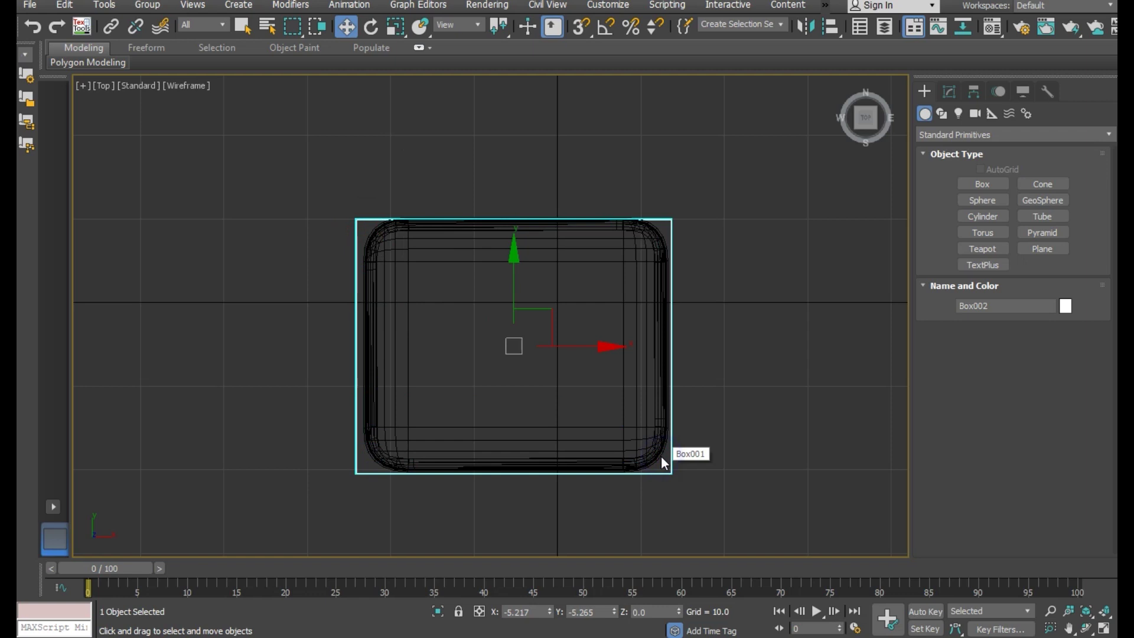
{"action": "key", "text": "p"}
{"action": "scroll", "coordinate": [414, 440], "scroll_direction": "up", "scroll_amount": 3}
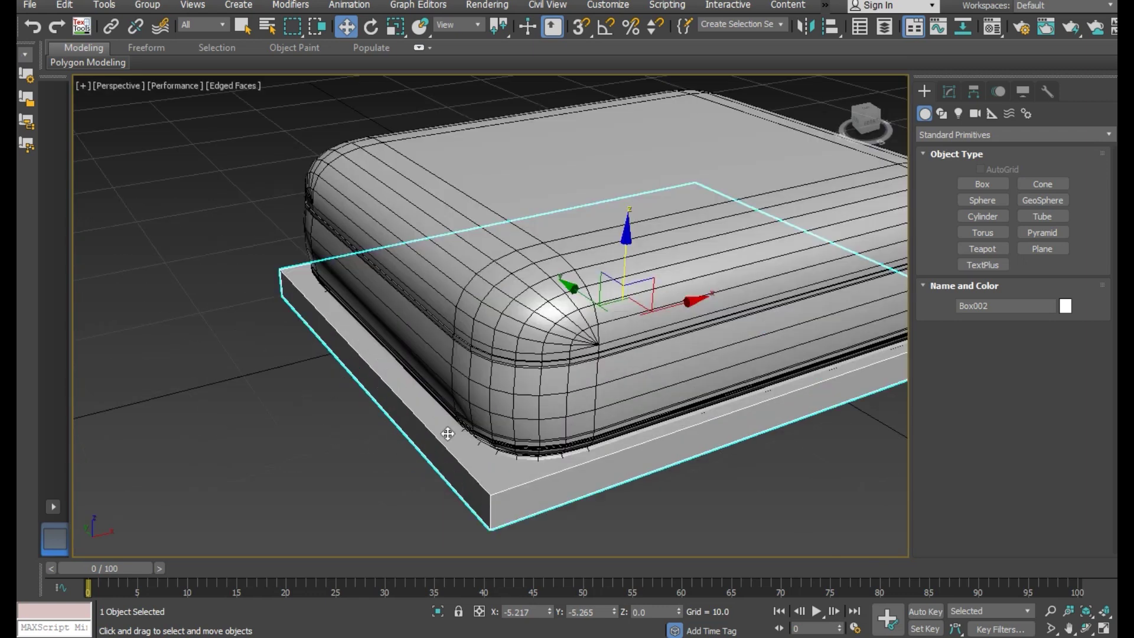
{"action": "middle_click_drag", "start_coordinate": [458, 430], "coordinate": [536, 411], "text": "alt"}
{"action": "scroll", "coordinate": [511, 401], "scroll_direction": "up", "scroll_amount": 1}
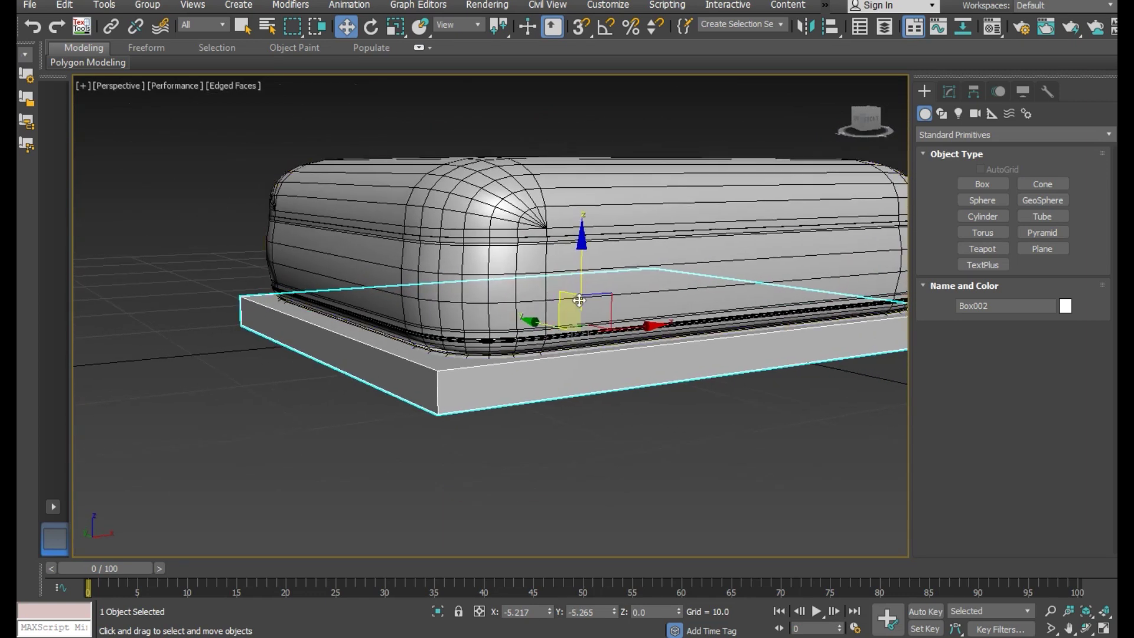
{"action": "left_click_drag", "start_coordinate": [581, 268], "coordinate": [583, 267]}
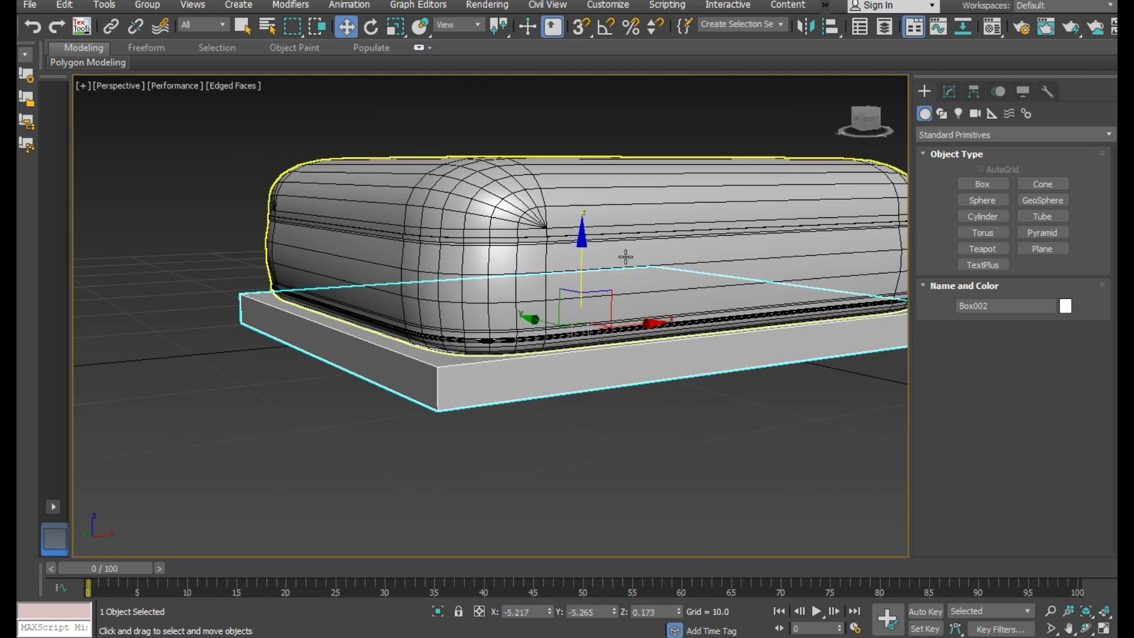
Set the plate height to 3 and lower it beneath the cushion.
{"action": "left_click", "coordinate": [949, 92]}
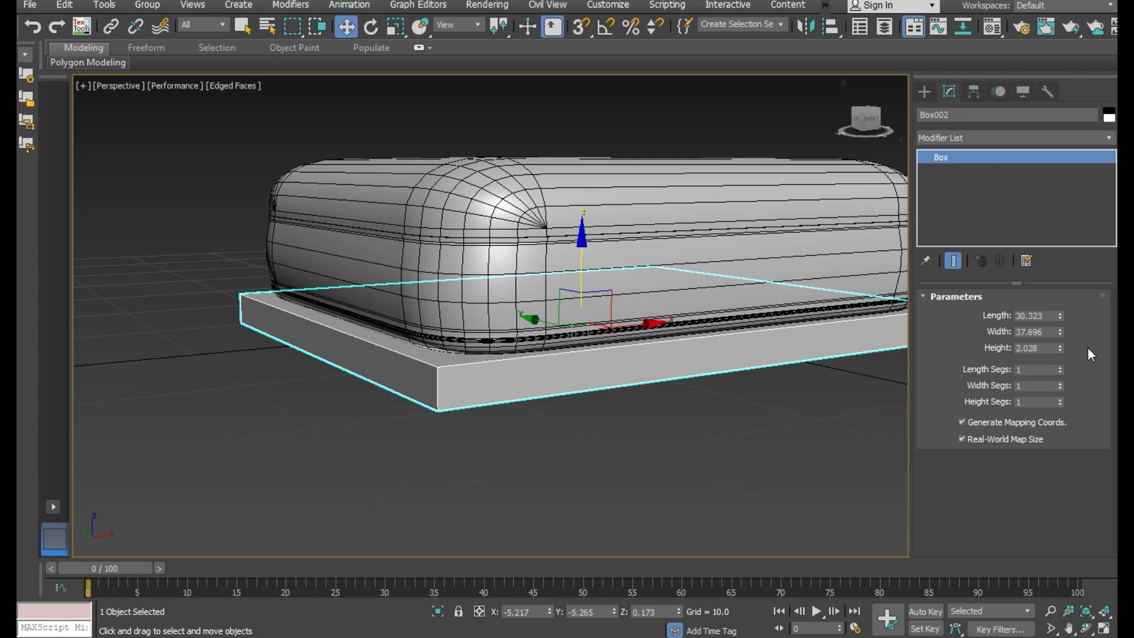
{"action": "double_click", "coordinate": [1052, 348]}
{"action": "type", "text": "3"}
{"action": "key", "text": "Return"}
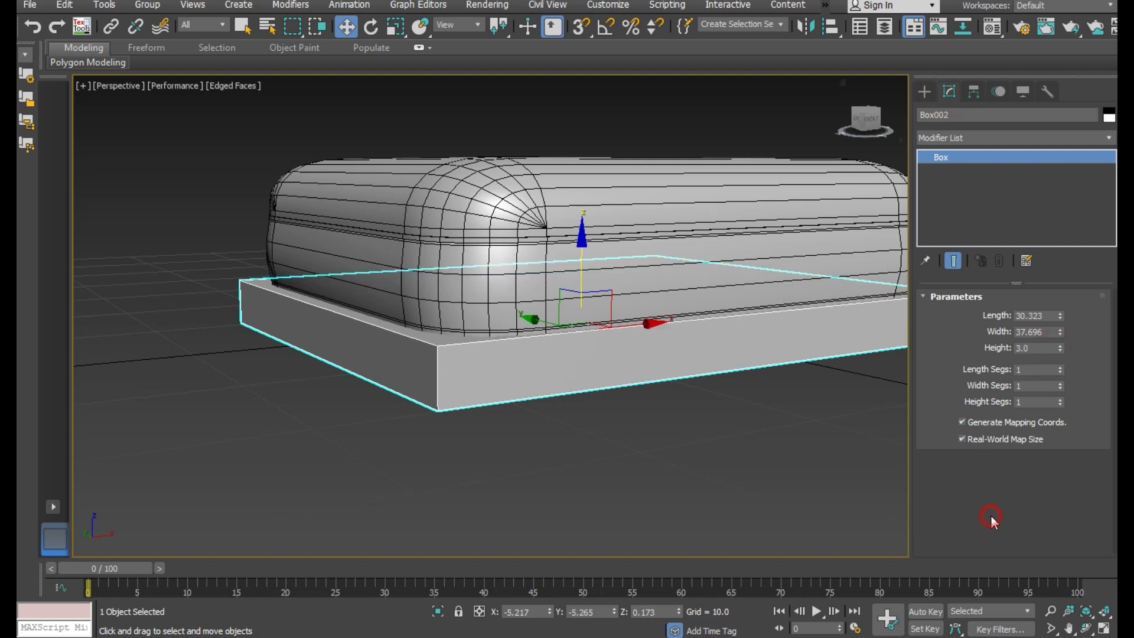
{"action": "left_click_drag", "start_coordinate": [565, 247], "coordinate": [585, 272]}
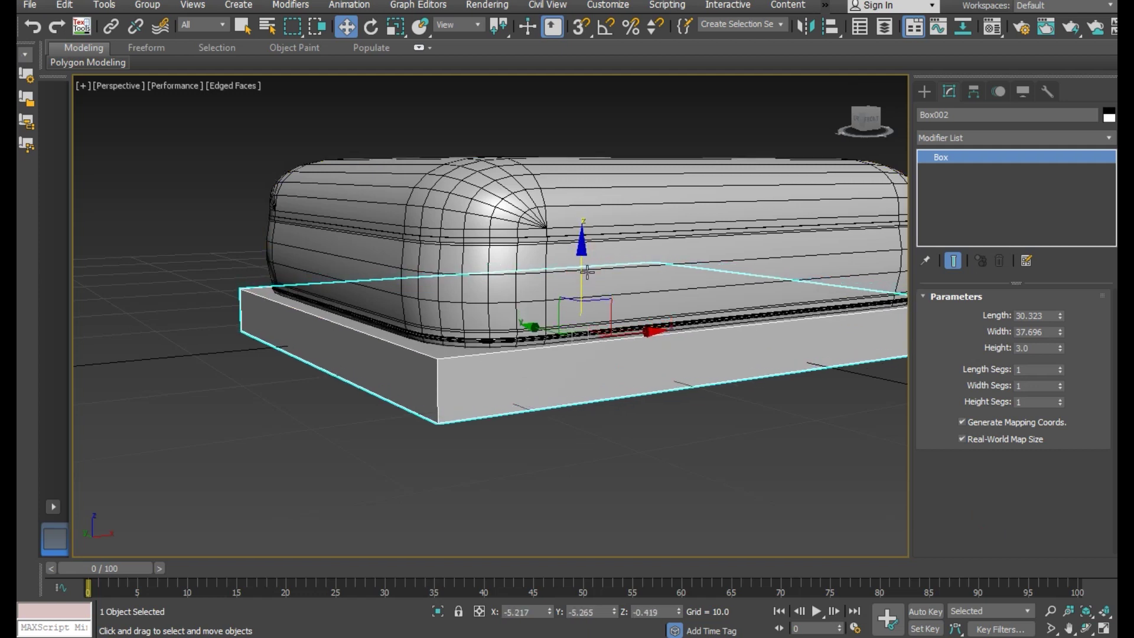
{"action": "scroll", "coordinate": [472, 353], "scroll_direction": "down", "scroll_amount": 2}
{"action": "middle_click_drag", "start_coordinate": [473, 353], "coordinate": [476, 371], "text": "alt"}
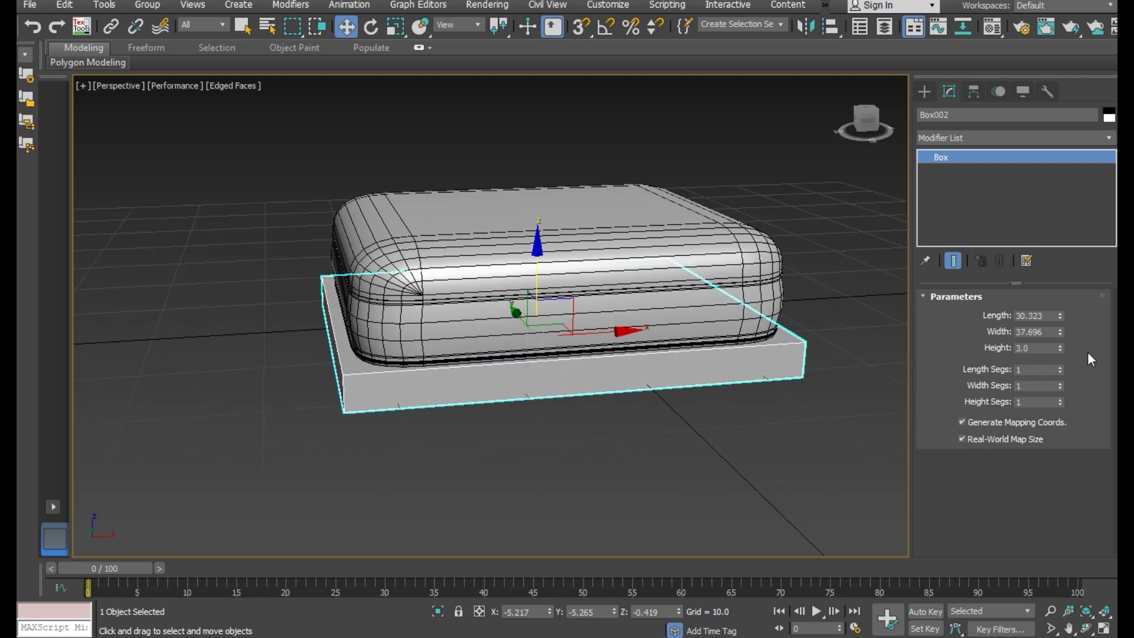
Set the plate width to 38, trying 40 before undoing back to 38.
{"action": "left_click", "coordinate": [1045, 332]}
{"action": "type", "text": "38"}
{"action": "left_click", "coordinate": [1007, 497]}
{"action": "left_click", "coordinate": [1040, 331]}
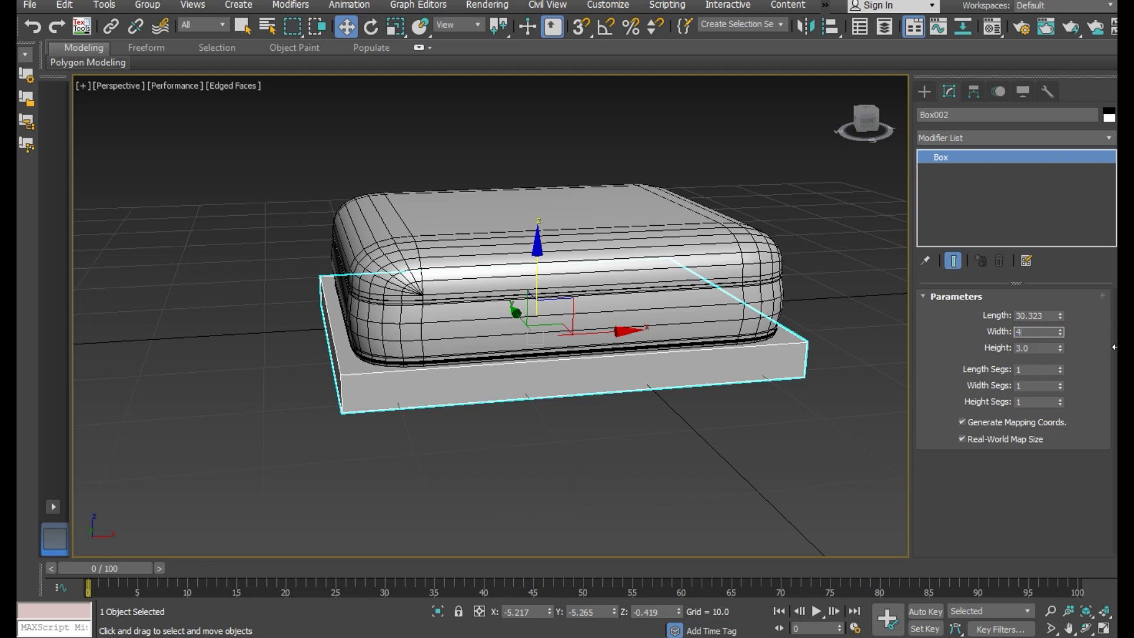
{"action": "type", "text": "0.0"}
{"action": "key", "text": "Return"}
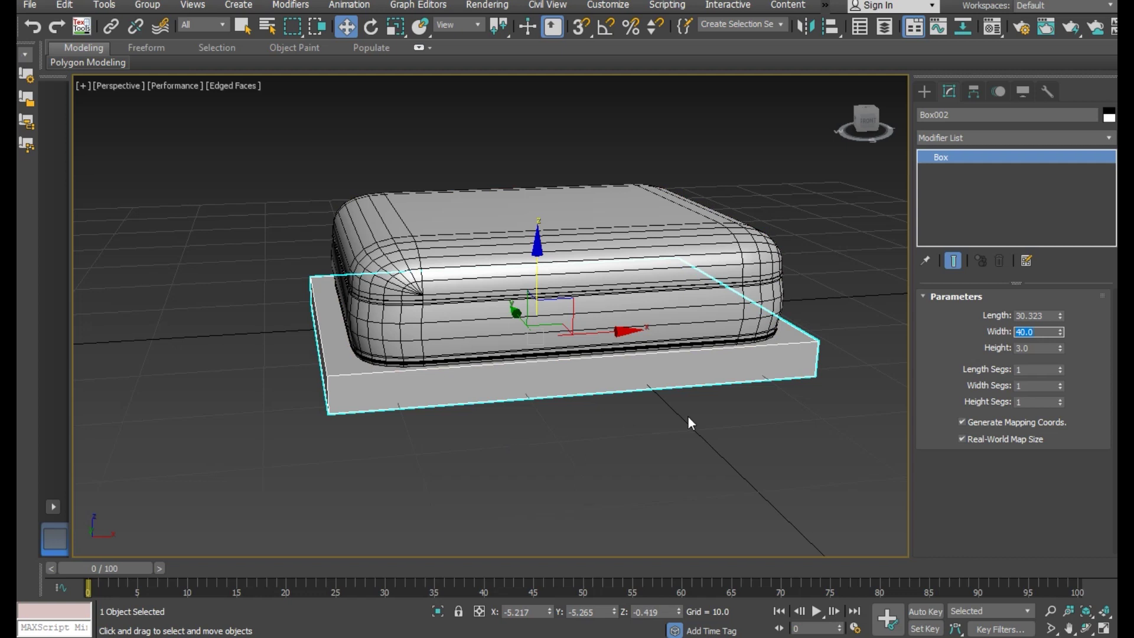
{"action": "middle_click_drag", "start_coordinate": [688, 416], "coordinate": [697, 445], "text": "alt"}
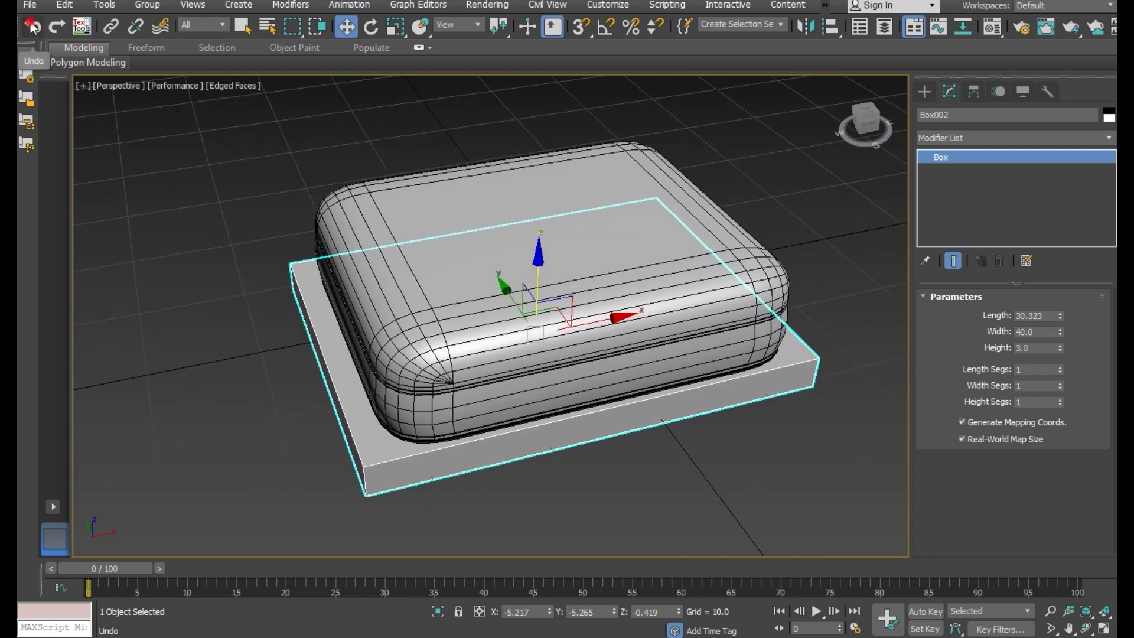
{"action": "left_click", "coordinate": [32, 26]}
Set the plate length to 30.
{"action": "double_click", "coordinate": [1052, 316]}
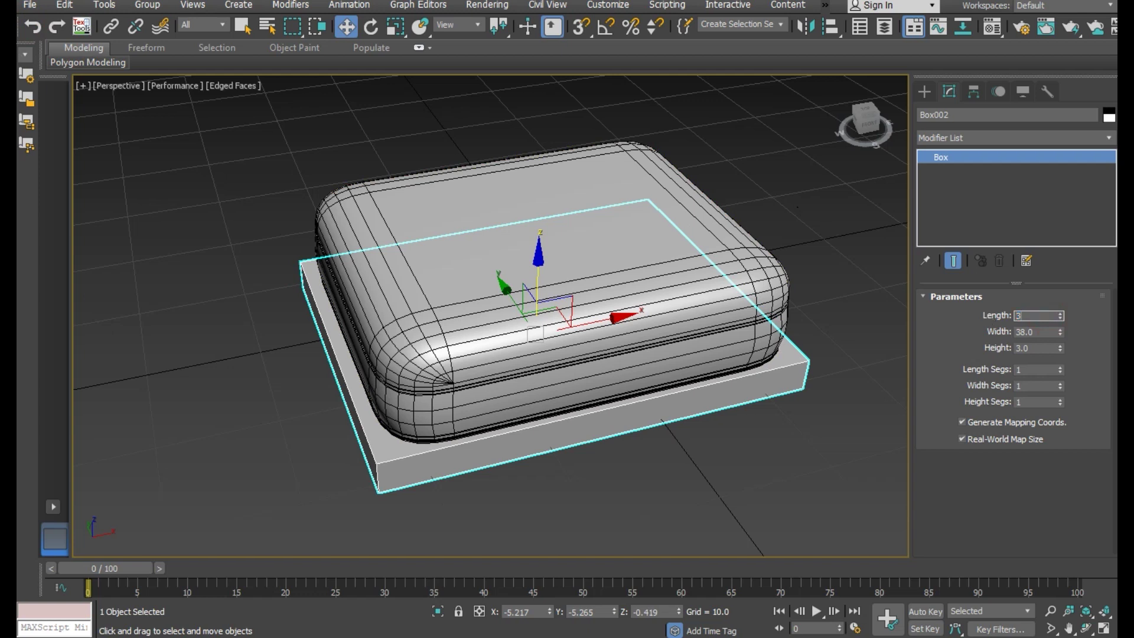
{"action": "type", "text": "0"}
{"action": "left_click", "coordinate": [996, 522]}
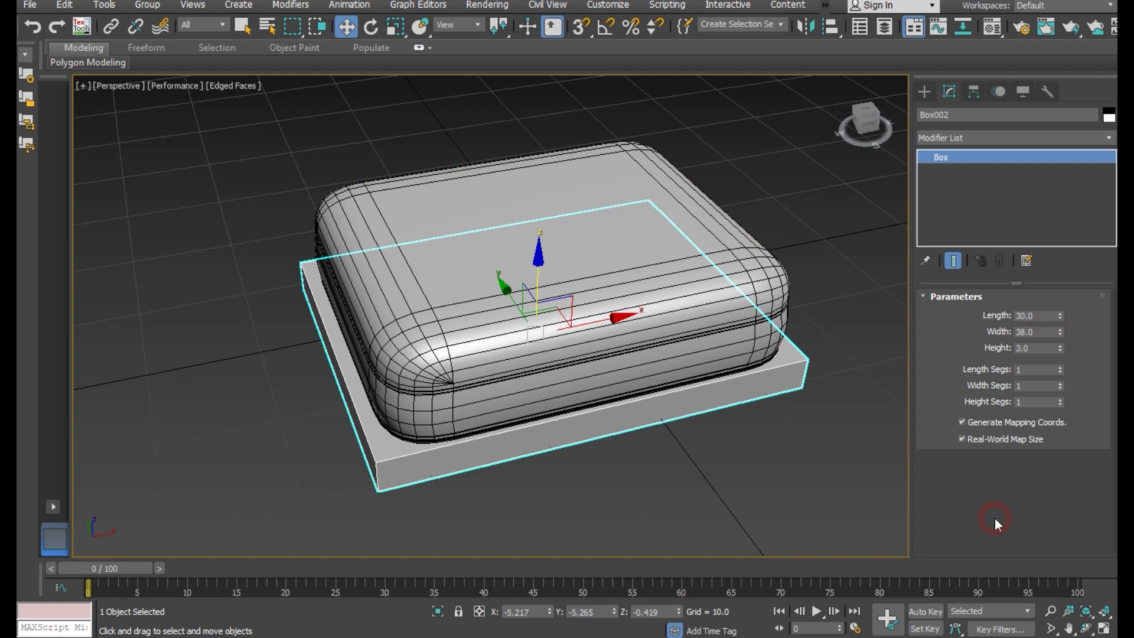
{"action": "middle_click_drag", "start_coordinate": [567, 392], "coordinate": [626, 378], "text": "alt"}
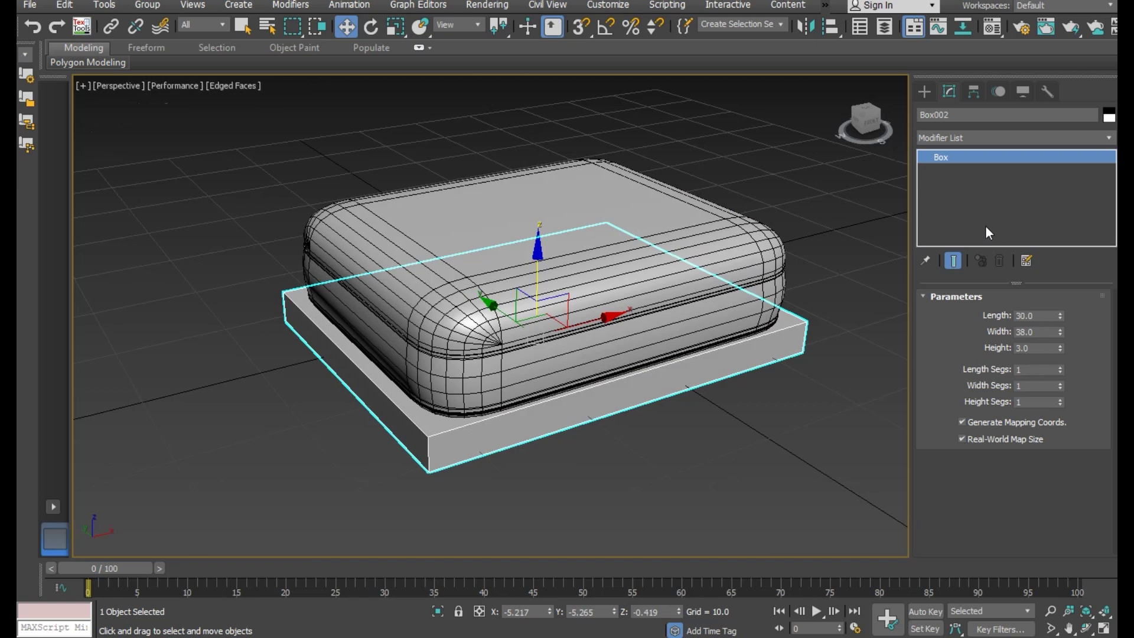
{"action": "right_click", "coordinate": [977, 196]}
Convert the plate to editable poly and select its two end faces in Polygon mode.
{"action": "left_click", "coordinate": [1011, 313]}
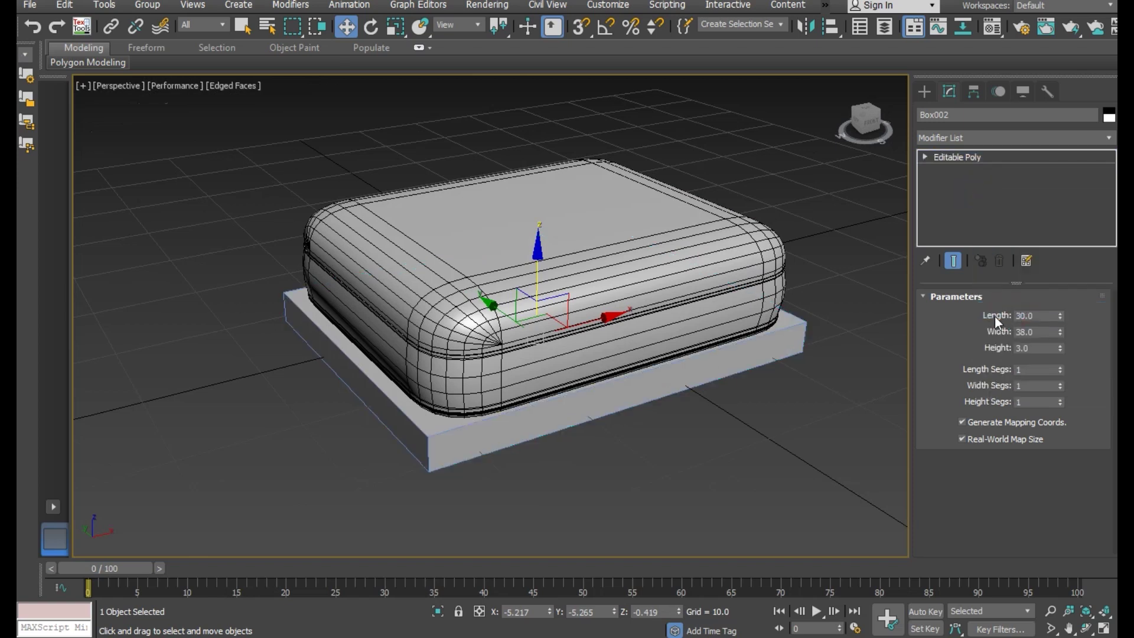
{"action": "left_click", "coordinate": [1029, 314]}
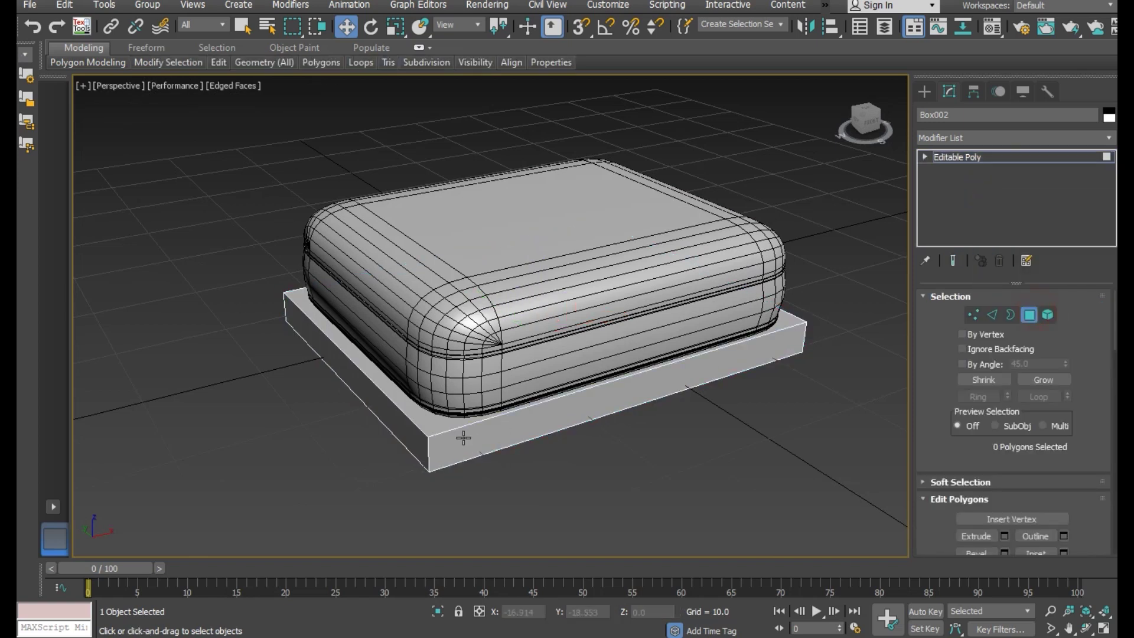
{"action": "left_click", "coordinate": [412, 447]}
{"action": "middle_click_drag", "start_coordinate": [650, 425], "coordinate": [567, 412], "text": "alt"}
{"action": "left_click", "coordinate": [759, 528], "text": "ctrl"}
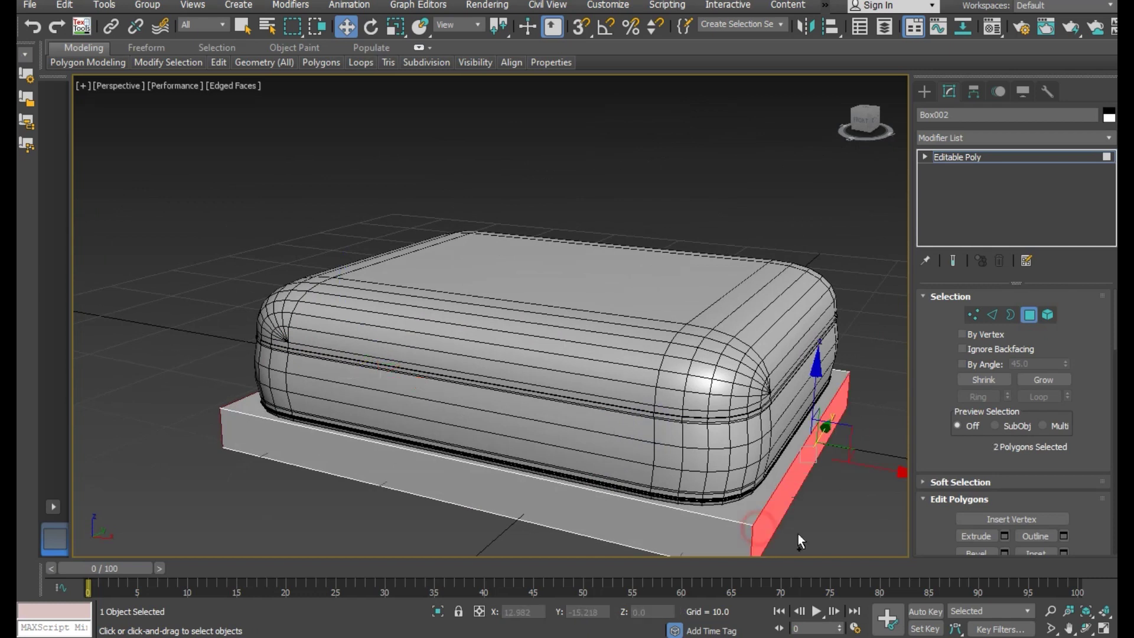
{"action": "scroll", "coordinate": [1009, 455], "scroll_direction": "down", "scroll_amount": 1}
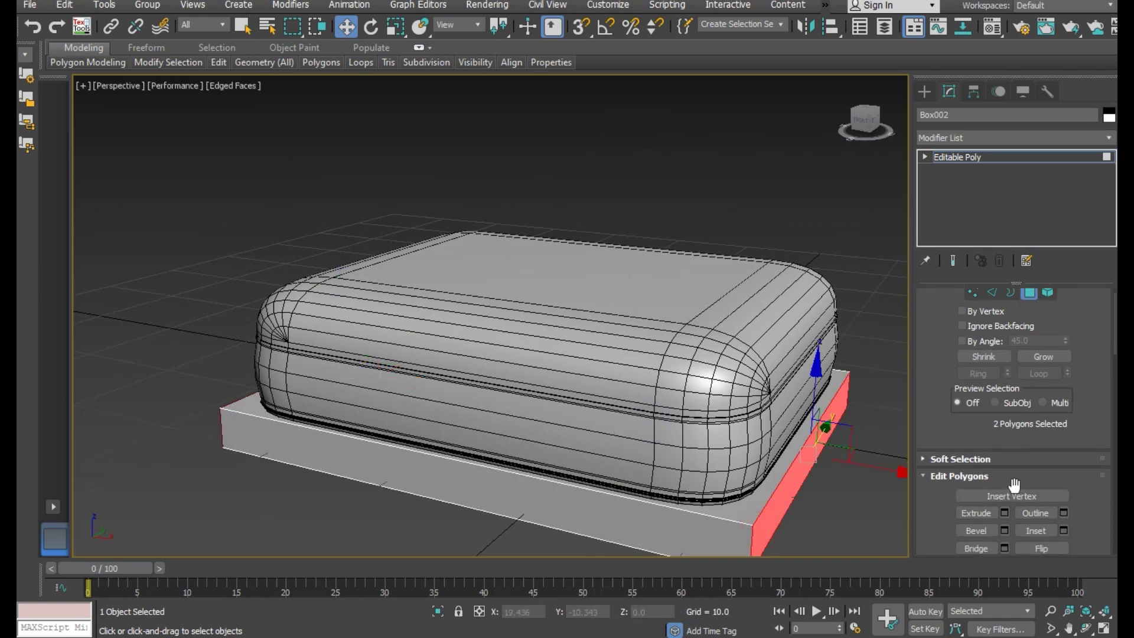
Extrude the two end faces outward by about 3.1.
{"action": "left_click", "coordinate": [1004, 513]}
{"action": "middle_click_drag", "start_coordinate": [650, 426], "coordinate": [600, 417], "text": "alt"}
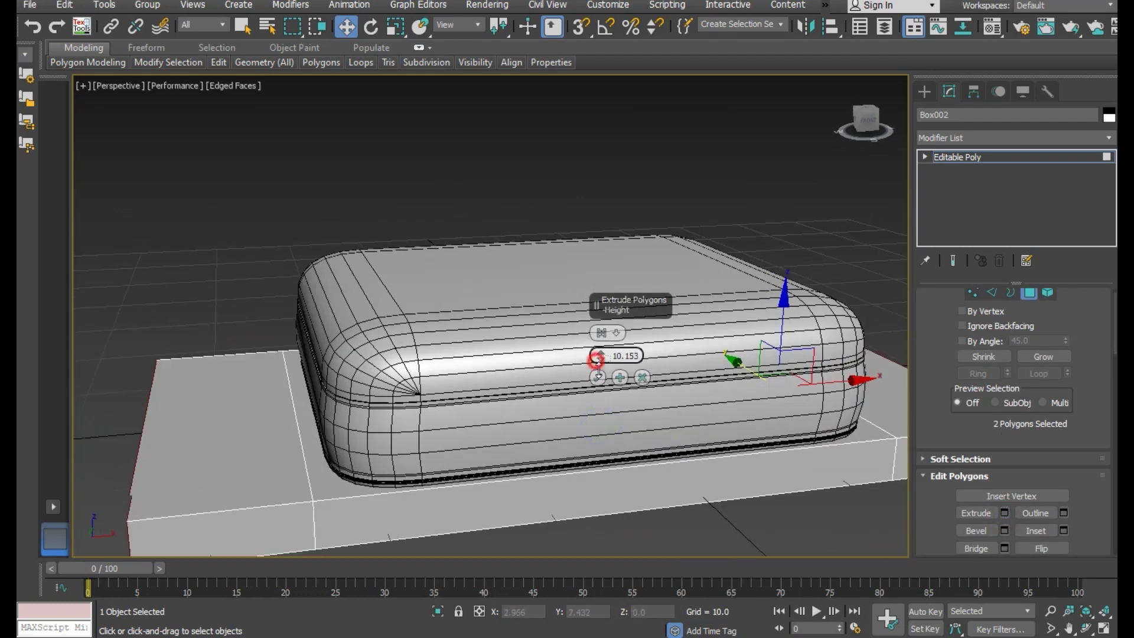
{"action": "left_click_drag", "start_coordinate": [598, 359], "coordinate": [605, 395]}
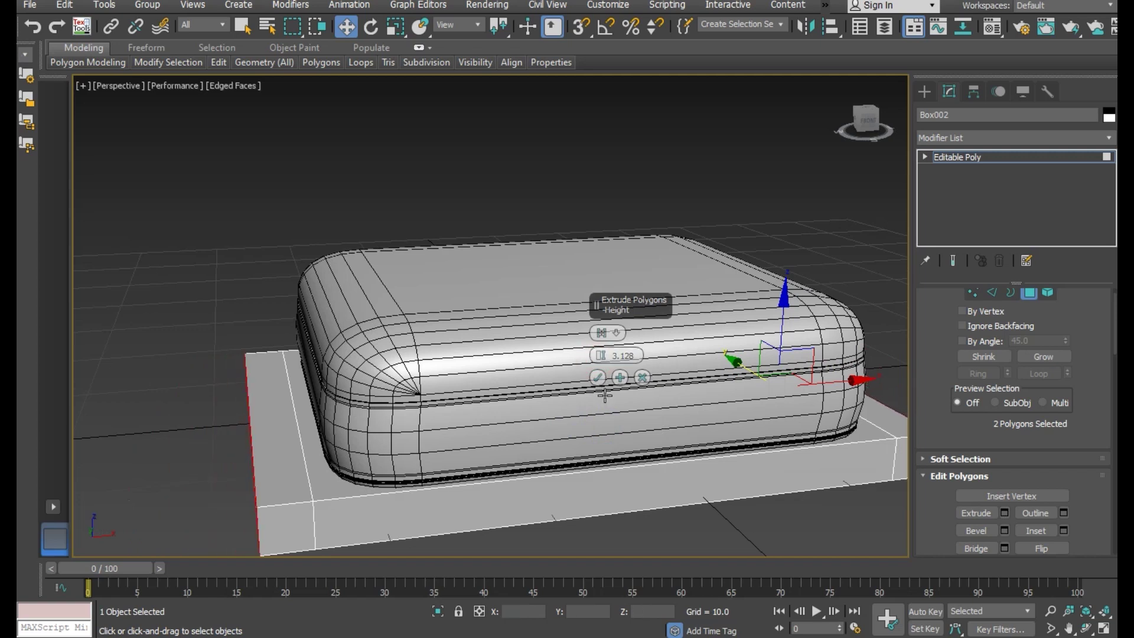
{"action": "middle_click_drag", "start_coordinate": [598, 396], "coordinate": [559, 404], "text": "alt"}
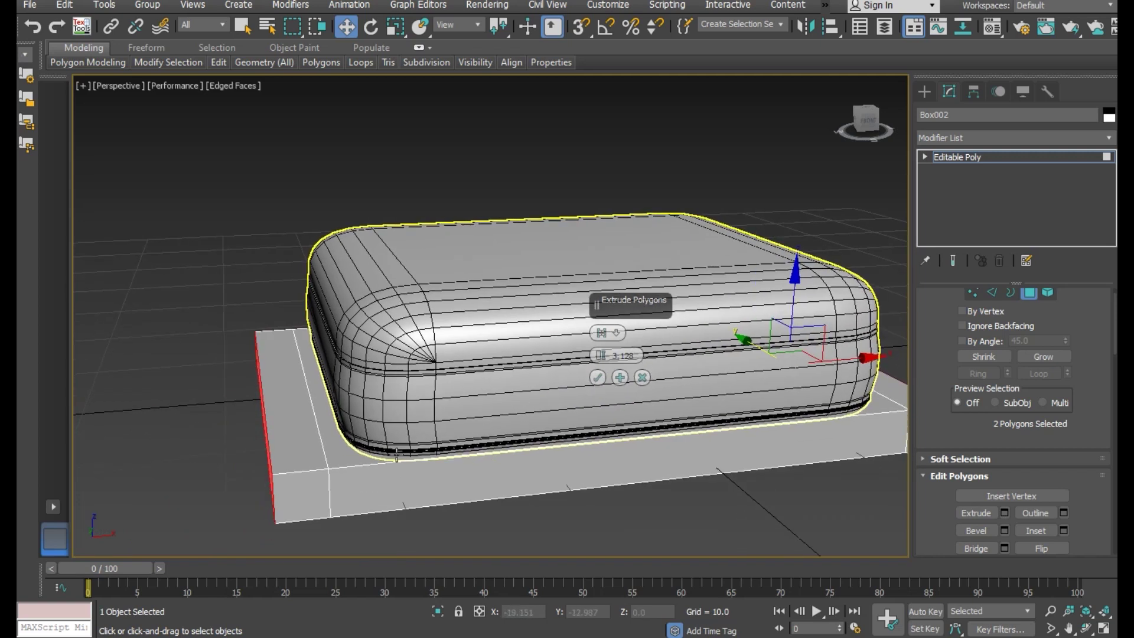
{"action": "left_click", "coordinate": [598, 377]}
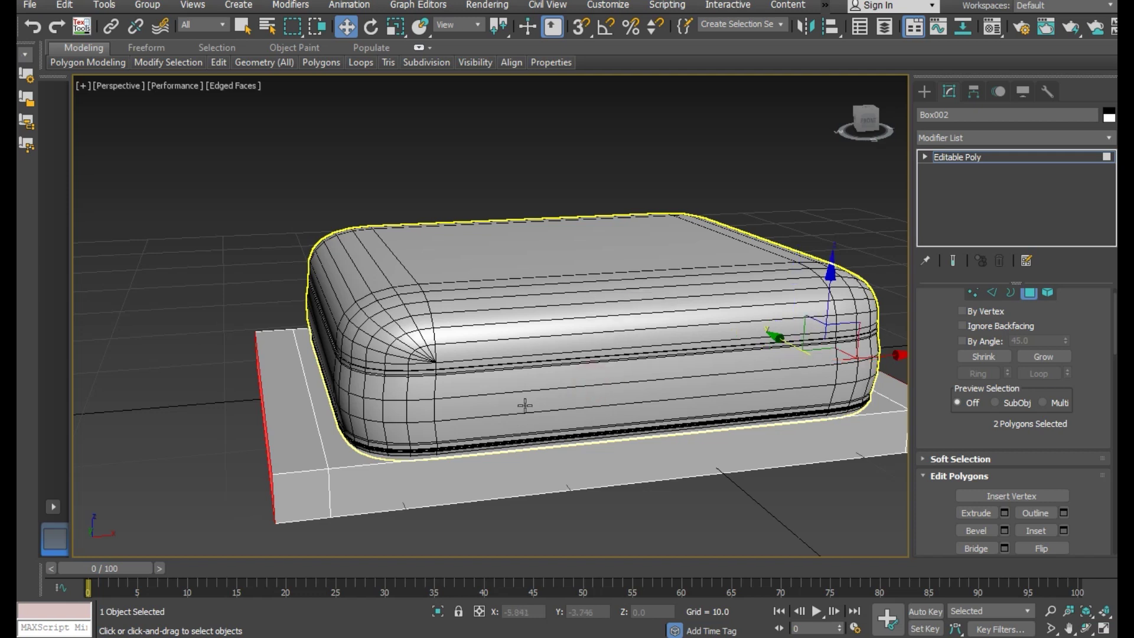
{"action": "left_click", "coordinate": [295, 445]}
Extrude the base's two end faces and long side face outward.
{"action": "mouse_move", "coordinate": [295, 445]}
{"action": "middle_mouse_down", "text": "alt"}
{"action": "mouse_move", "coordinate": [376, 457]}
{"action": "mouse_move", "coordinate": [567, 445]}
{"action": "mouse_move", "coordinate": [519, 395]}
{"action": "middle_mouse_up", "text": "alt"}
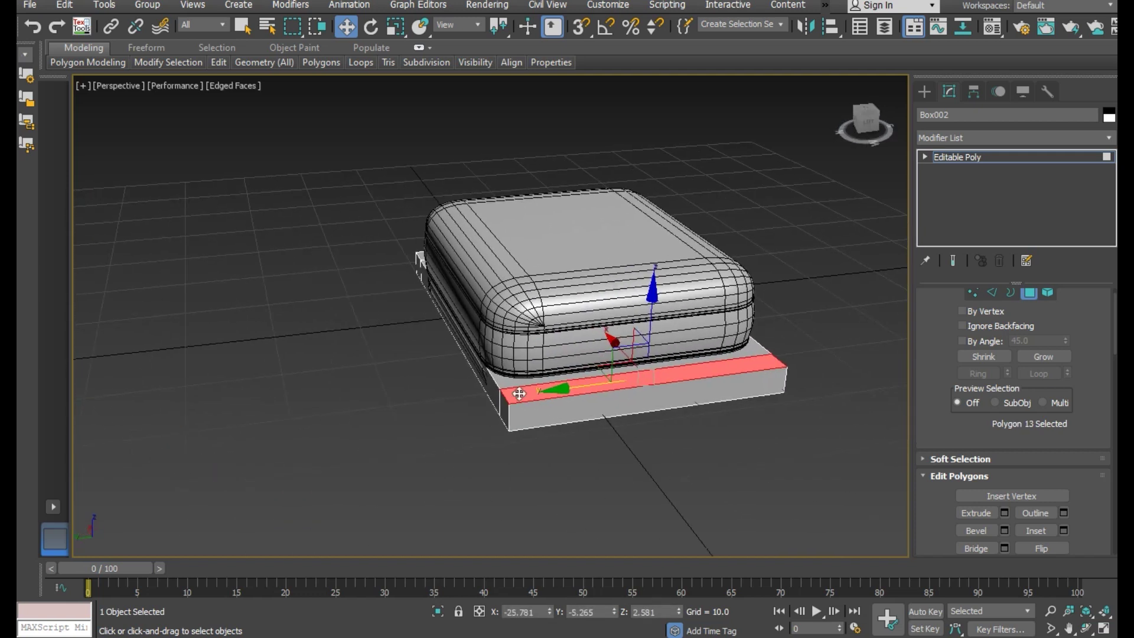
{"action": "scroll", "coordinate": [520, 394], "scroll_direction": "up", "scroll_amount": 3}
{"action": "left_click", "coordinate": [512, 430]}
{"action": "left_click", "coordinate": [495, 391], "text": "ctrl"}
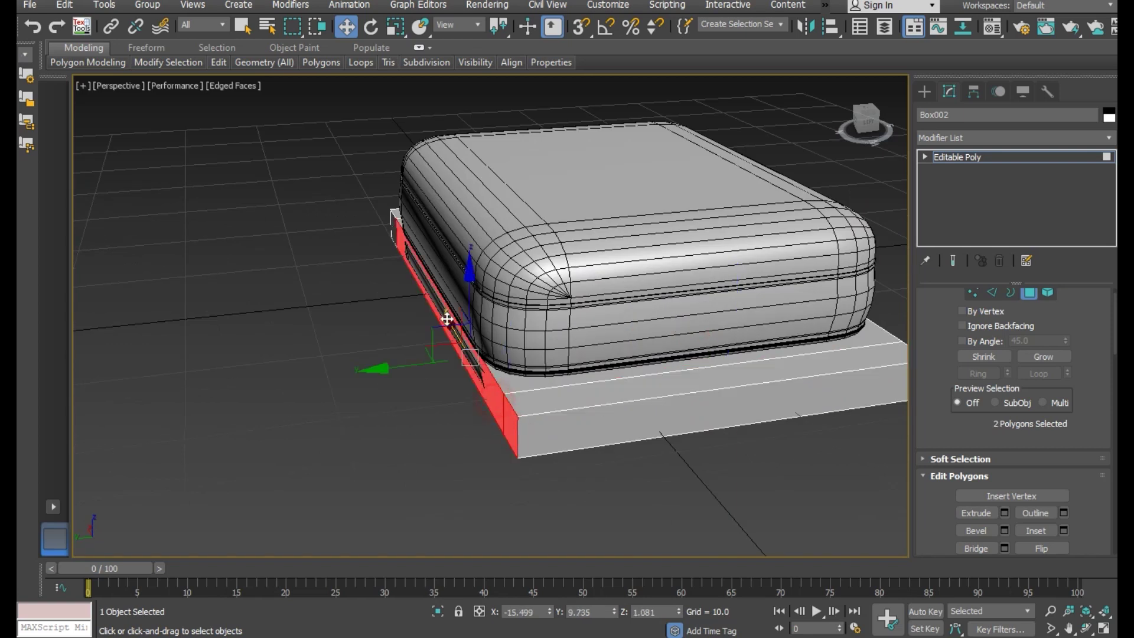
{"action": "left_click", "coordinate": [393, 230], "text": "ctrl"}
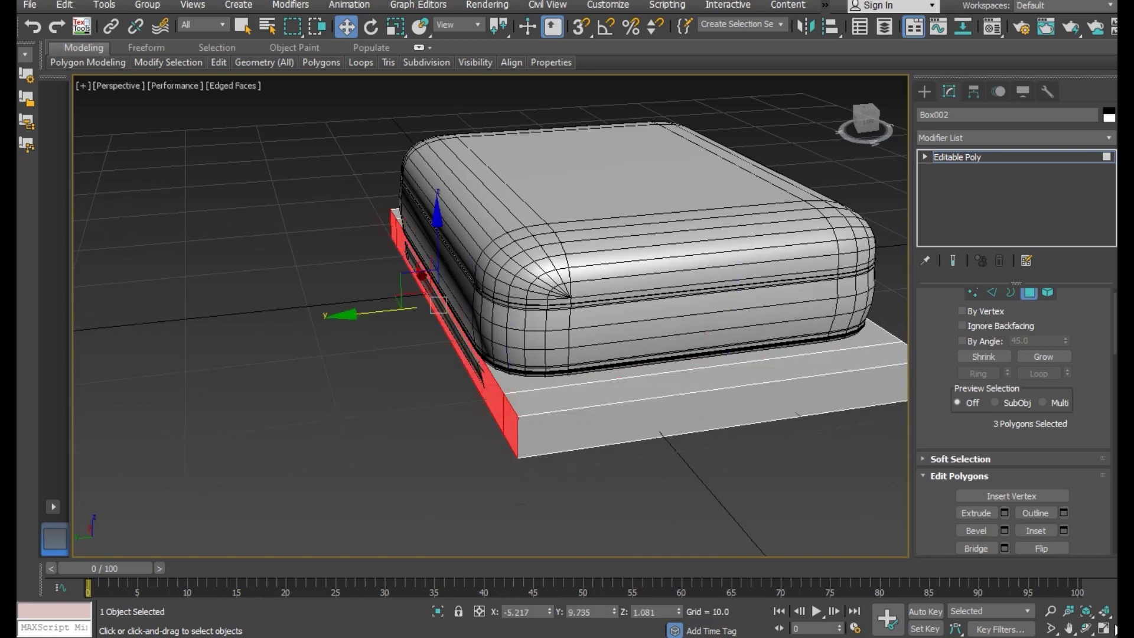
{"action": "left_click", "coordinate": [1007, 511]}
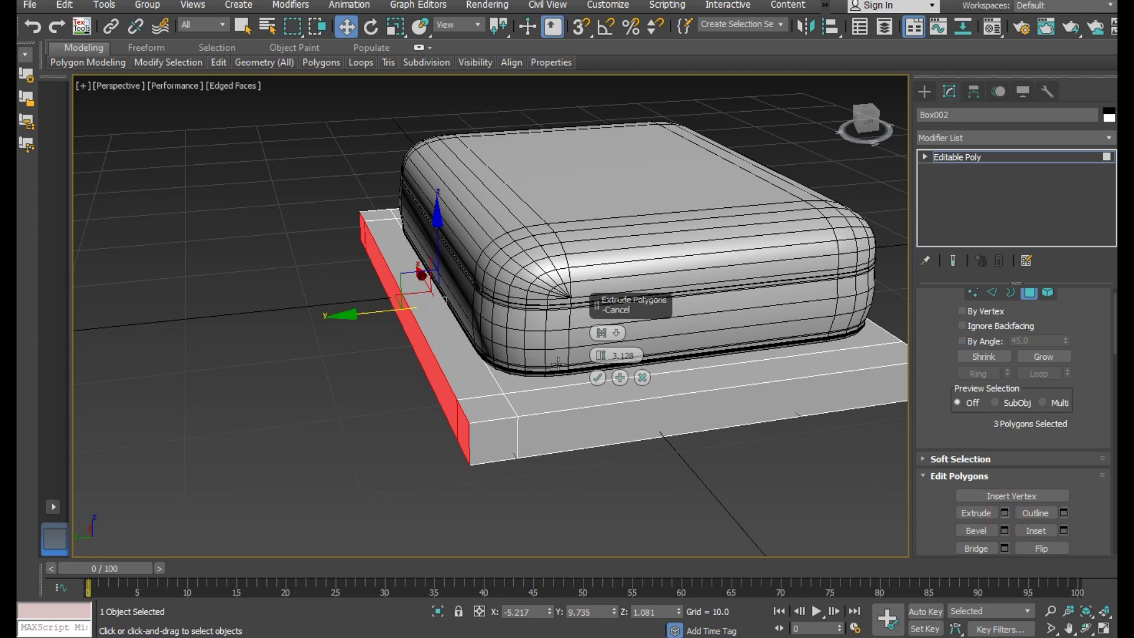
{"action": "left_click", "coordinate": [594, 381]}
Select the five top rim faces around the base's corners and strips.
{"action": "left_click", "coordinate": [489, 411]}
{"action": "left_click", "coordinate": [467, 354], "text": "ctrl"}
{"action": "left_click", "coordinate": [381, 216], "text": "ctrl"}
{"action": "left_click", "coordinate": [559, 401], "text": "ctrl"}
{"action": "scroll", "coordinate": [507, 452], "scroll_direction": "down", "scroll_amount": 3}
{"action": "mouse_move", "coordinate": [506, 448]}
{"action": "middle_mouse_down", "text": "alt"}
{"action": "mouse_move", "coordinate": [307, 440]}
{"action": "mouse_move", "coordinate": [413, 455]}
{"action": "middle_mouse_up", "text": "alt"}
{"action": "left_click", "coordinate": [506, 453], "text": "ctrl"}
{"action": "middle_click_drag", "start_coordinate": [506, 454], "coordinate": [559, 464], "text": "alt"}
Extrude the rim faces and move them up along Z into arms and backrest.
{"action": "middle_click_drag", "start_coordinate": [444, 492], "coordinate": [481, 499], "text": "alt"}
{"action": "scroll", "coordinate": [481, 499], "scroll_direction": "up", "scroll_amount": 2}
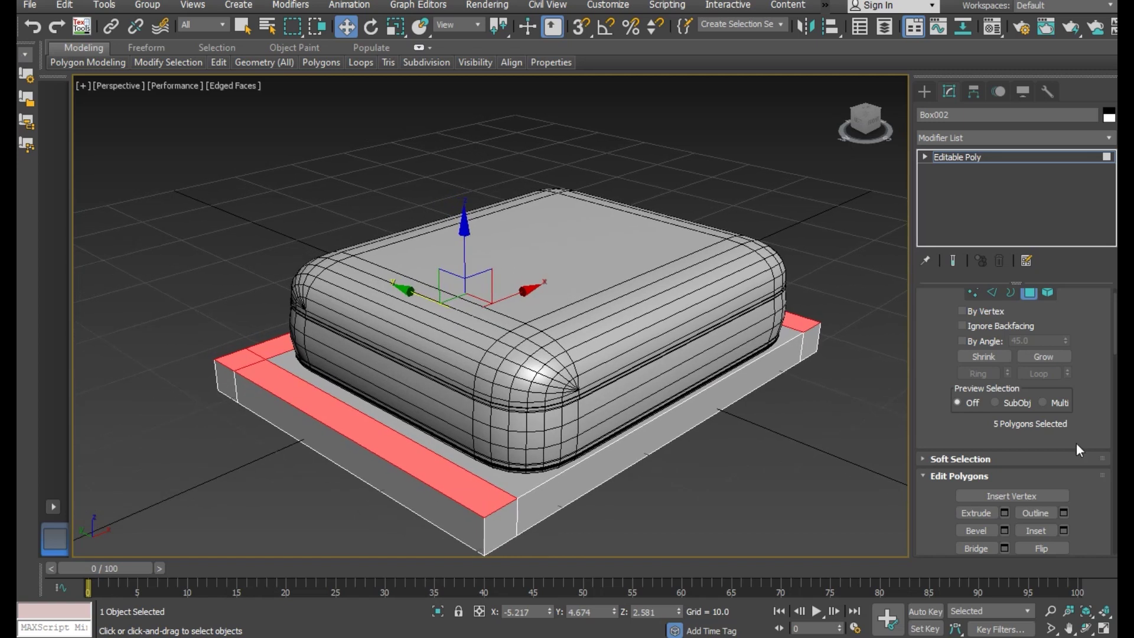
{"action": "left_click", "coordinate": [1004, 513]}
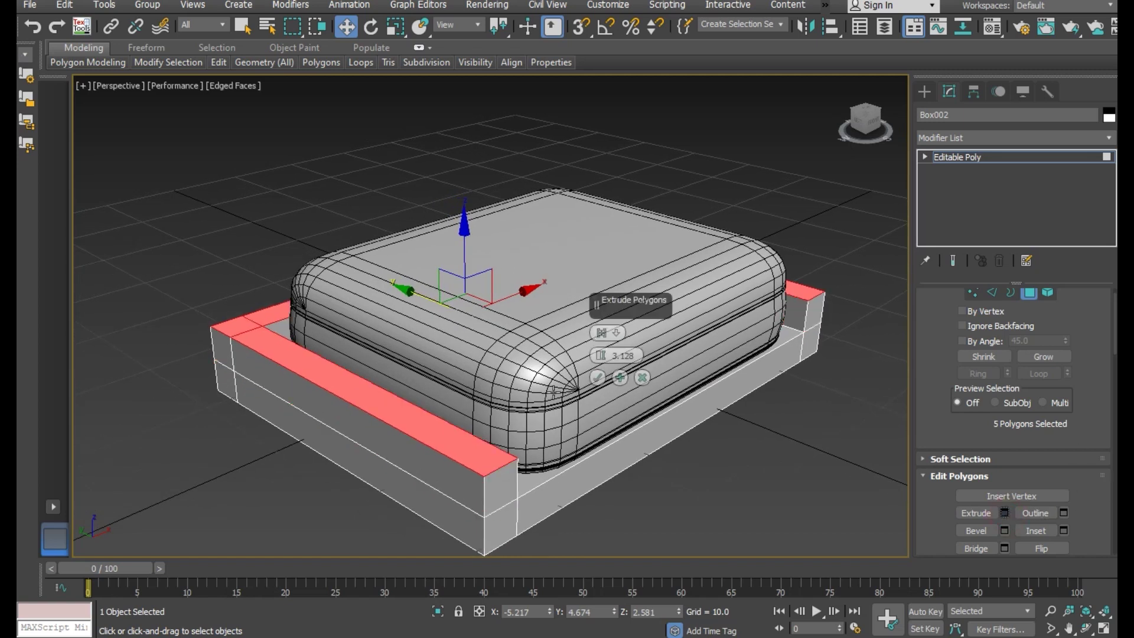
{"action": "left_click", "coordinate": [598, 378]}
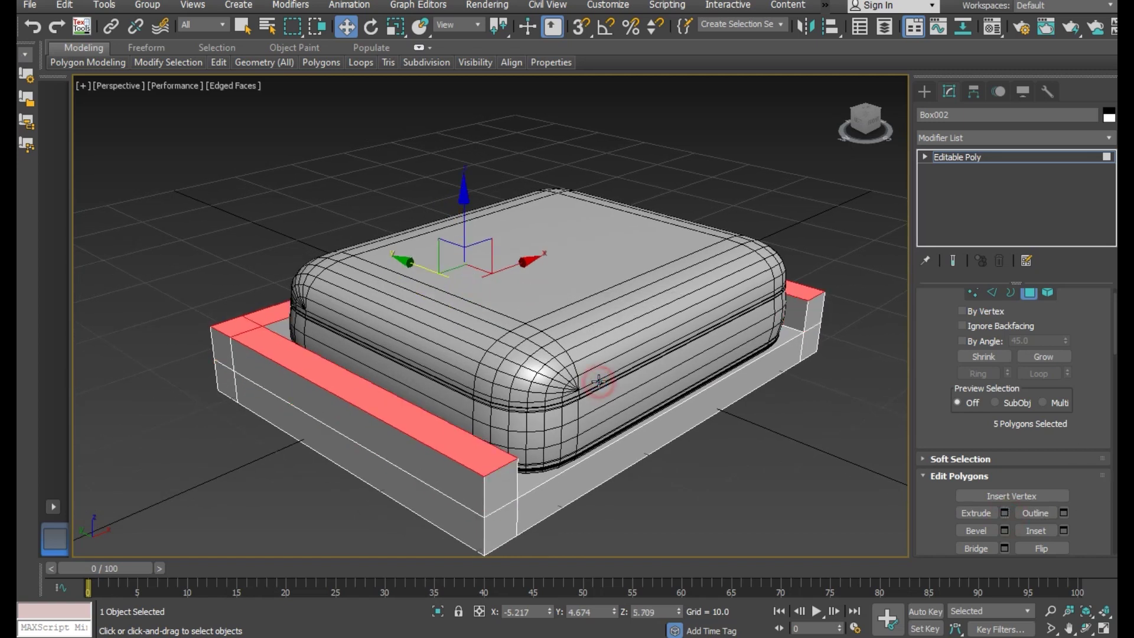
{"action": "left_click_drag", "start_coordinate": [462, 213], "coordinate": [402, 65]}
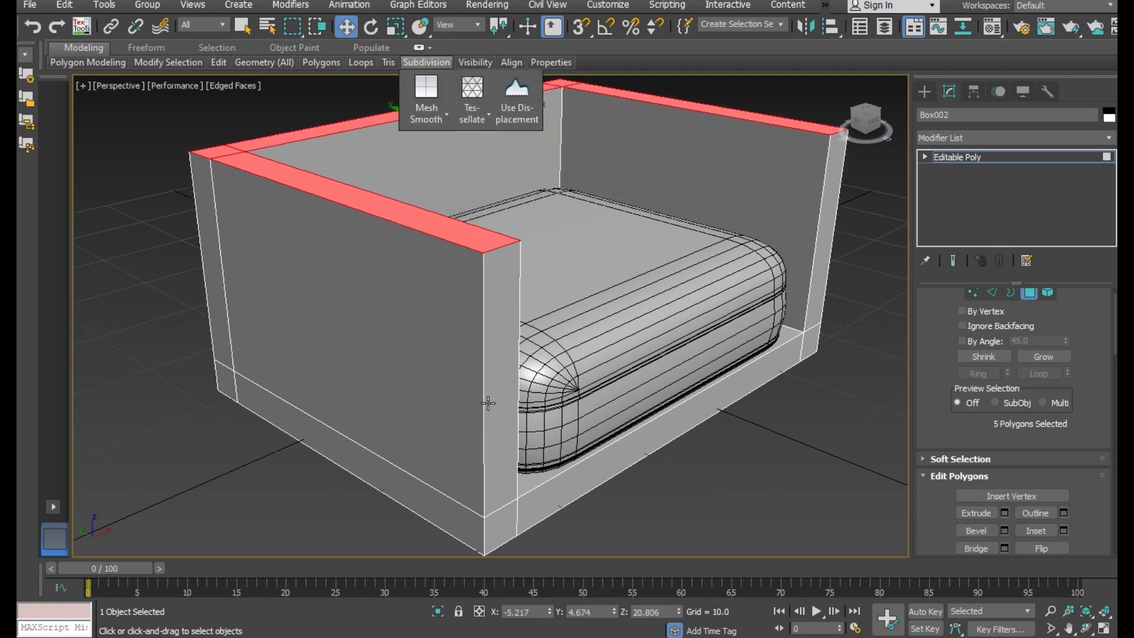
{"action": "mouse_move", "coordinate": [607, 412]}
{"action": "middle_mouse_down", "text": "alt"}
{"action": "mouse_move", "coordinate": [562, 402]}
{"action": "mouse_move", "coordinate": [559, 366]}
{"action": "middle_mouse_up", "text": "alt"}
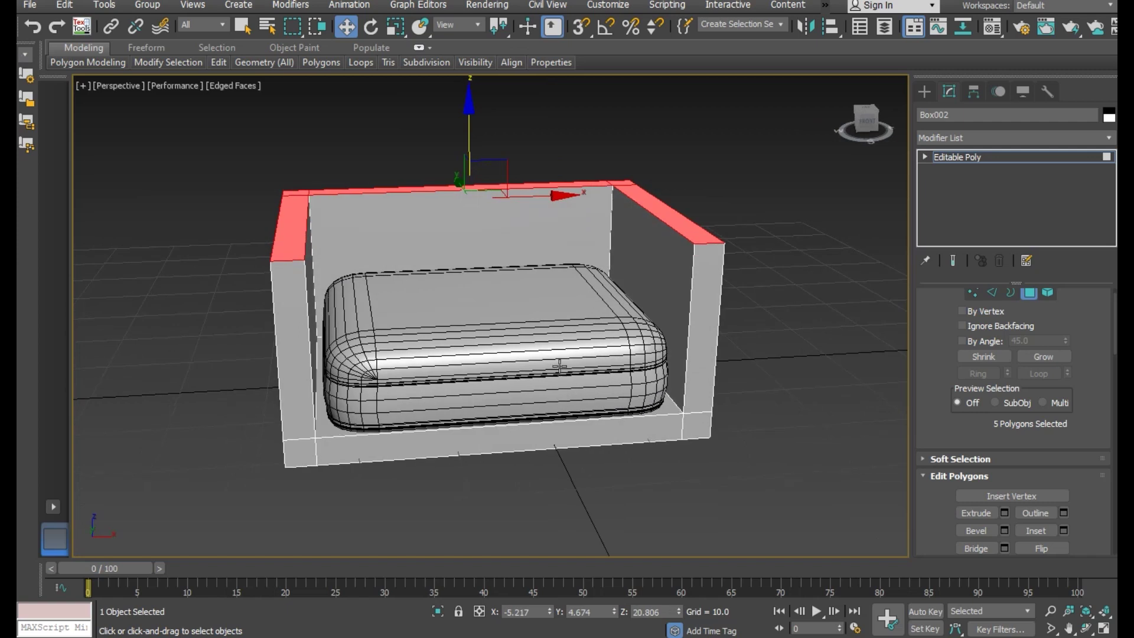
In Vertex mode, move the left and right arm vertices inward along X toward the cushion.
{"action": "left_click", "coordinate": [970, 293]}
{"action": "left_click_drag", "start_coordinate": [204, 157], "coordinate": [349, 508]}
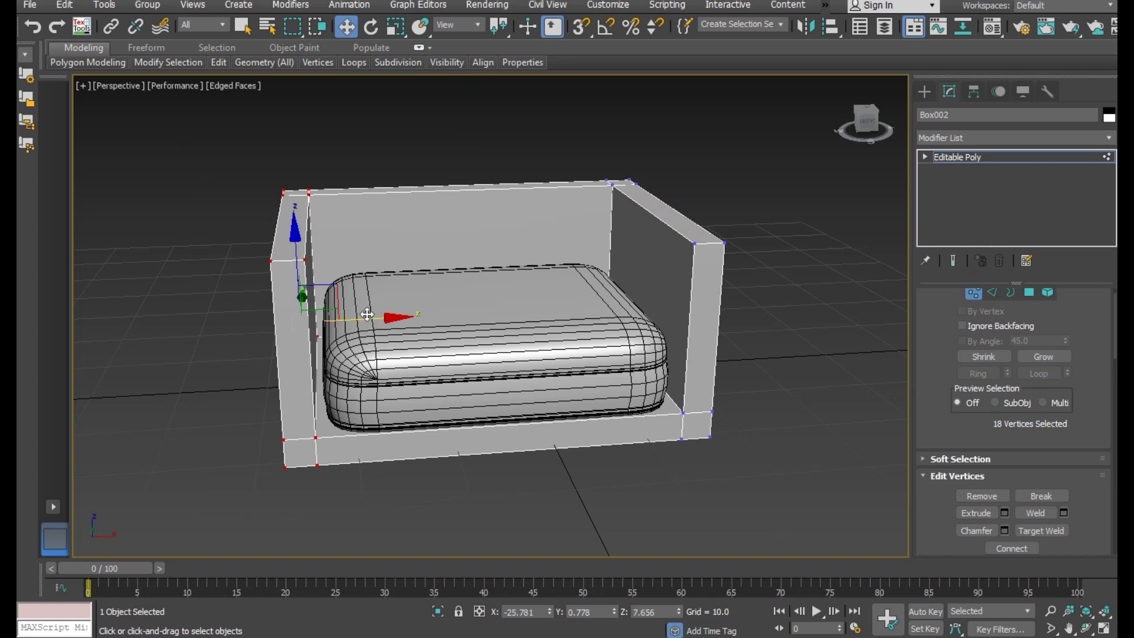
{"action": "left_click_drag", "start_coordinate": [367, 316], "coordinate": [382, 317]}
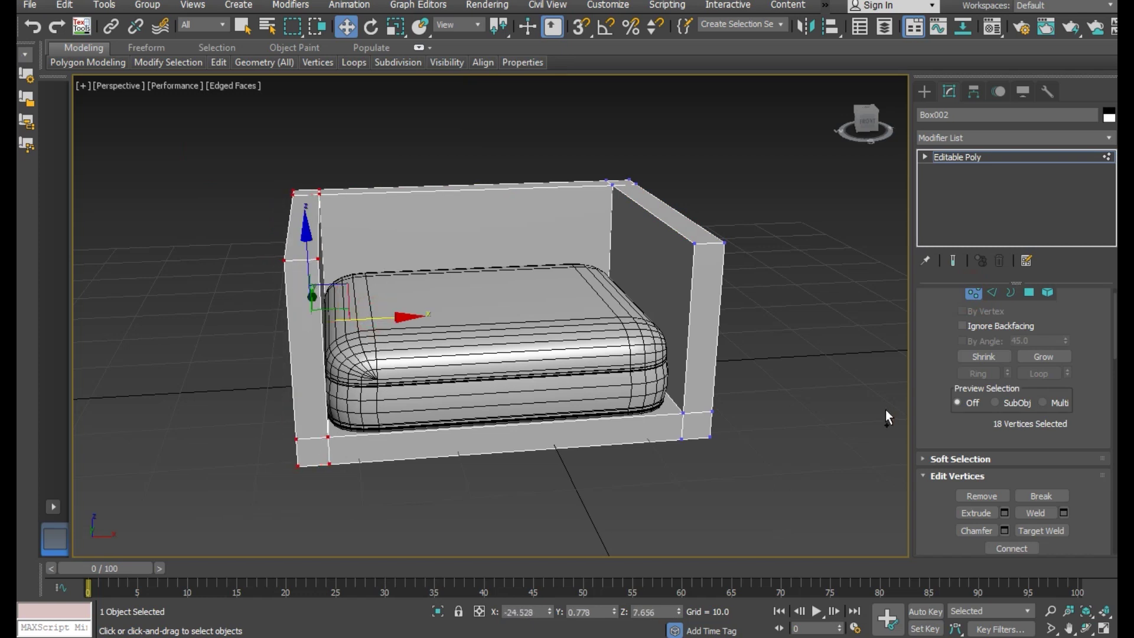
{"action": "middle_click_drag", "start_coordinate": [887, 411], "coordinate": [838, 398], "text": "alt"}
{"action": "left_click_drag", "start_coordinate": [602, 149], "coordinate": [714, 485]}
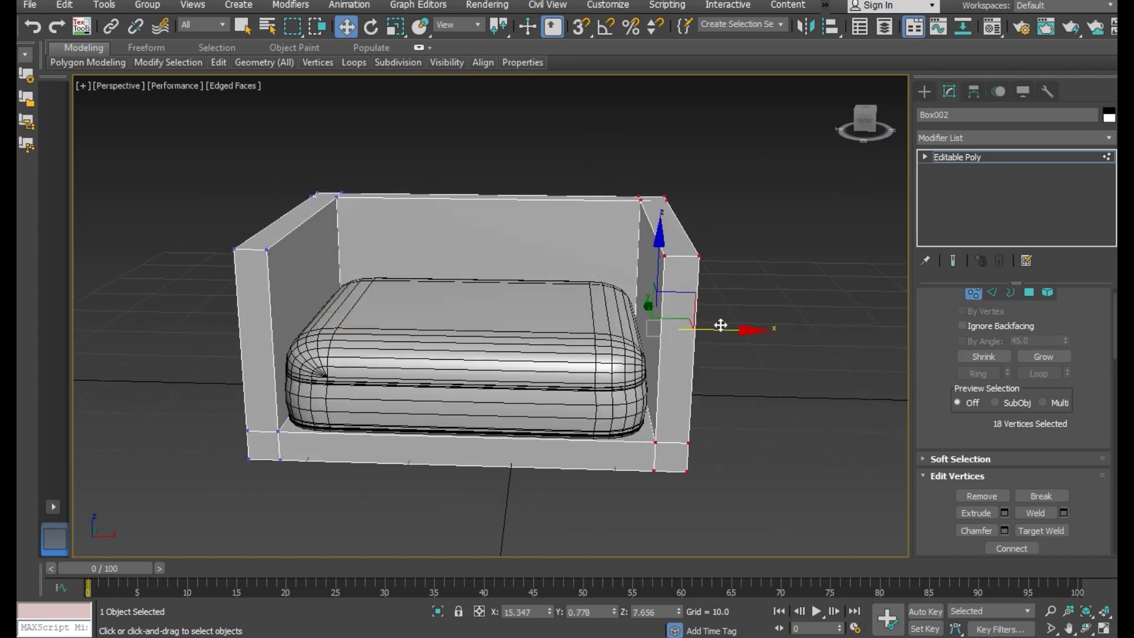
{"action": "mouse_move", "coordinate": [691, 380]}
{"action": "middle_mouse_down", "text": "alt"}
{"action": "mouse_move", "coordinate": [710, 380]}
{"action": "mouse_move", "coordinate": [707, 338]}
{"action": "middle_mouse_up", "text": "alt"}
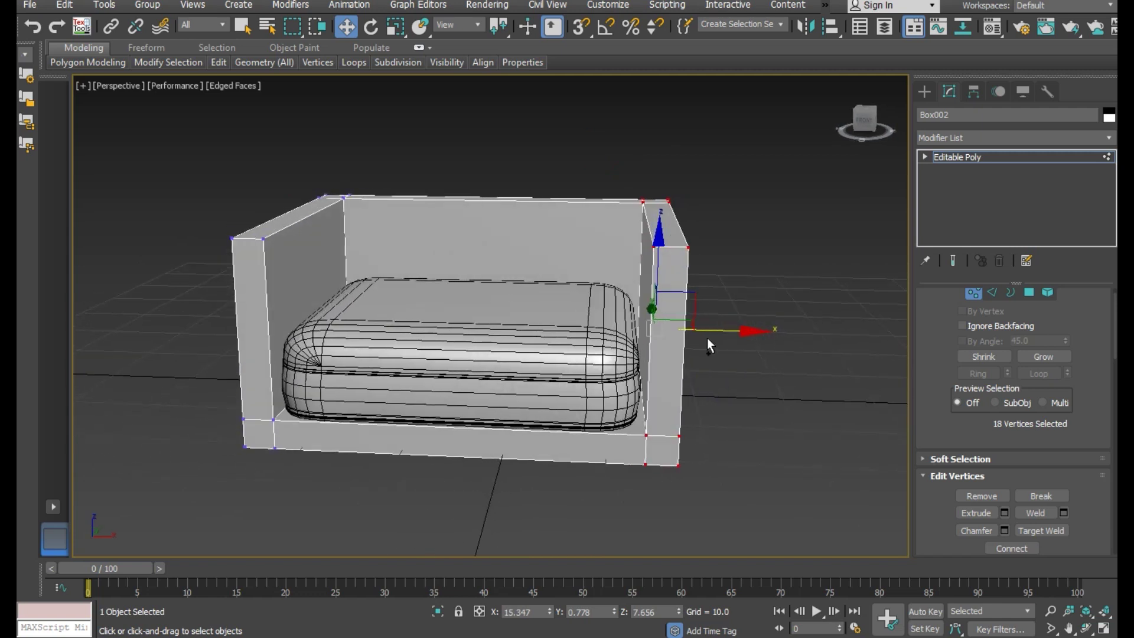
{"action": "left_click_drag", "start_coordinate": [710, 331], "coordinate": [703, 330]}
Raise the twelve top vertices of the arms and backrest along Z.
{"action": "mouse_move", "coordinate": [703, 330]}
{"action": "middle_mouse_down", "text": "alt"}
{"action": "mouse_move", "coordinate": [463, 375]}
{"action": "mouse_move", "coordinate": [495, 378]}
{"action": "mouse_move", "coordinate": [497, 348]}
{"action": "mouse_move", "coordinate": [414, 331]}
{"action": "middle_mouse_up", "text": "alt"}
{"action": "left_click_drag", "start_coordinate": [230, 165], "coordinate": [759, 218]}
{"action": "left_click_drag", "start_coordinate": [804, 258], "coordinate": [775, 250]}
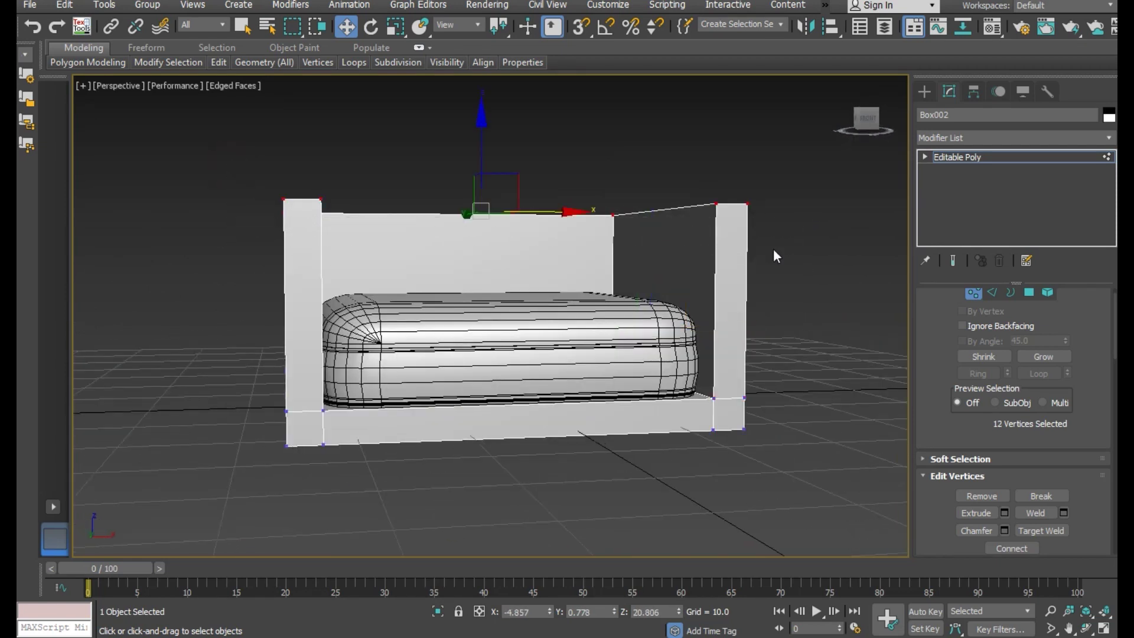
{"action": "left_click_drag", "start_coordinate": [479, 152], "coordinate": [480, 98]}
{"action": "mouse_move", "coordinate": [530, 204]}
{"action": "middle_mouse_down", "text": "alt"}
{"action": "mouse_move", "coordinate": [638, 249]}
{"action": "mouse_move", "coordinate": [615, 331]}
{"action": "mouse_move", "coordinate": [658, 304]}
{"action": "mouse_move", "coordinate": [594, 300]}
{"action": "mouse_move", "coordinate": [473, 335]}
{"action": "mouse_move", "coordinate": [513, 302]}
{"action": "mouse_move", "coordinate": [529, 305]}
{"action": "middle_mouse_up", "text": "alt"}
Reselect the twelve frame-top vertices and lower them slightly.
{"action": "left_click", "coordinate": [667, 201]}
{"action": "middle_click_drag", "start_coordinate": [666, 201], "coordinate": [358, 204], "text": "alt"}
{"action": "left_click_drag", "start_coordinate": [220, 176], "coordinate": [767, 297]}
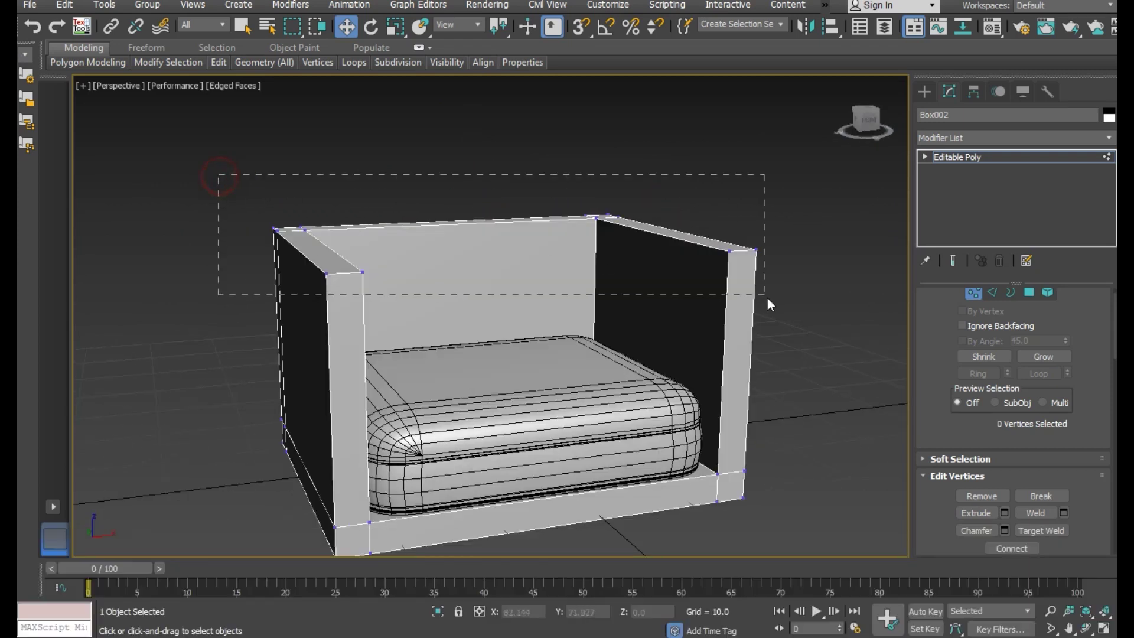
{"action": "left_click_drag", "start_coordinate": [825, 320], "coordinate": [825, 320]}
{"action": "left_click_drag", "start_coordinate": [477, 166], "coordinate": [493, 189]}
Trial an extrude and then a bevel on the top faces, cancelling both.
{"action": "left_click", "coordinate": [1029, 293]}
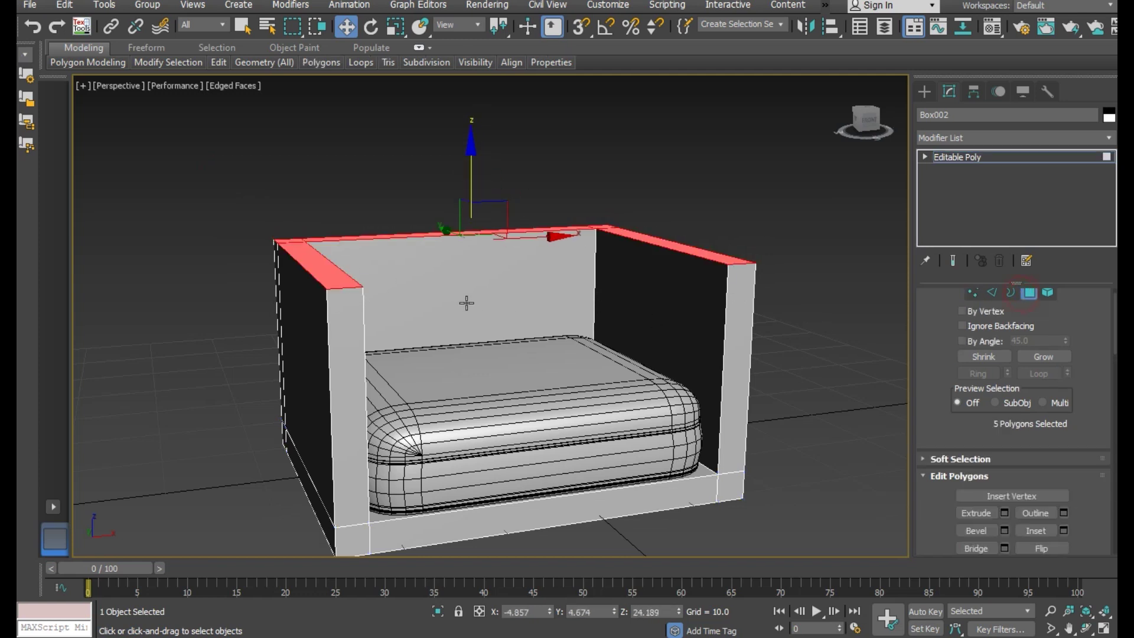
{"action": "middle_click_drag", "start_coordinate": [360, 289], "coordinate": [381, 305], "text": "alt"}
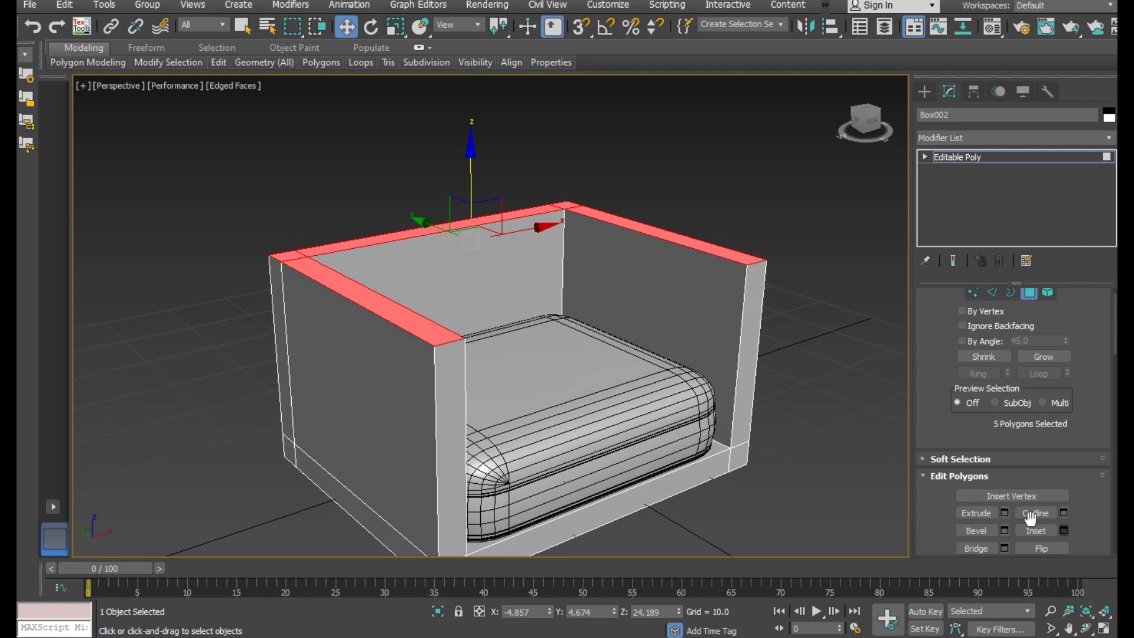
{"action": "left_click", "coordinate": [1005, 513]}
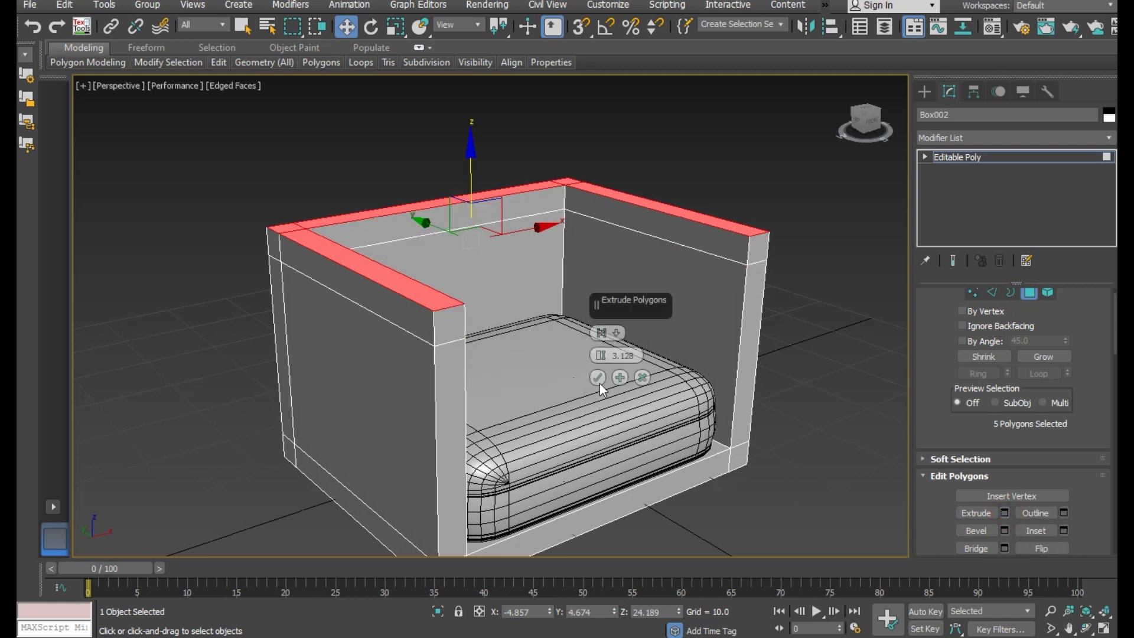
{"action": "left_click_drag", "start_coordinate": [600, 356], "coordinate": [582, 357]}
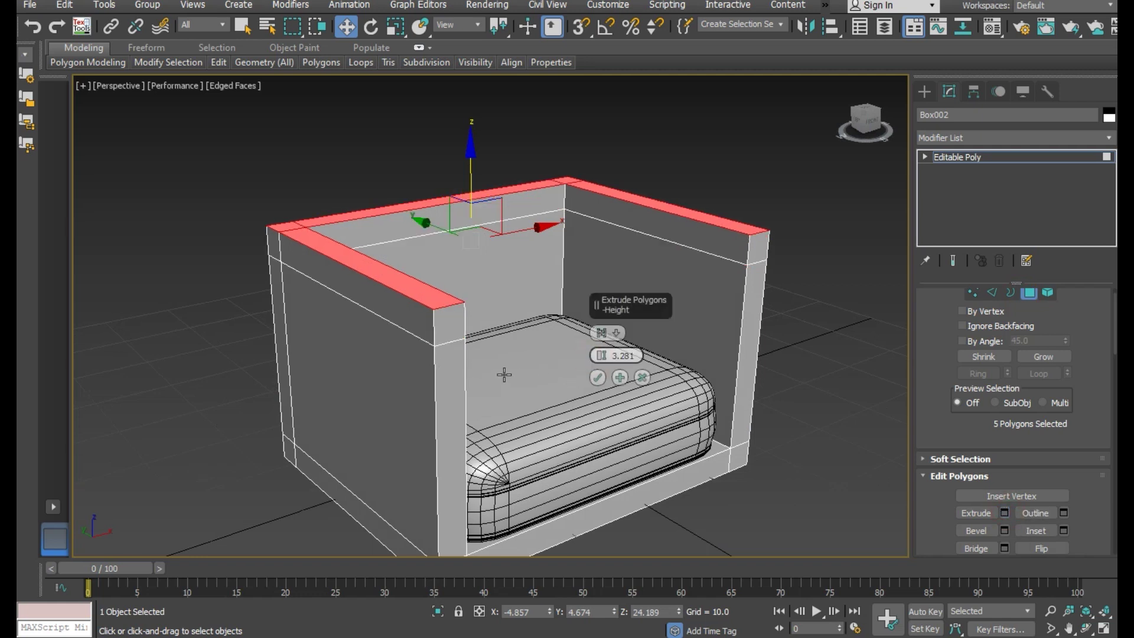
{"action": "middle_click_drag", "start_coordinate": [504, 375], "coordinate": [499, 372], "text": "alt"}
{"action": "left_click", "coordinate": [643, 377]}
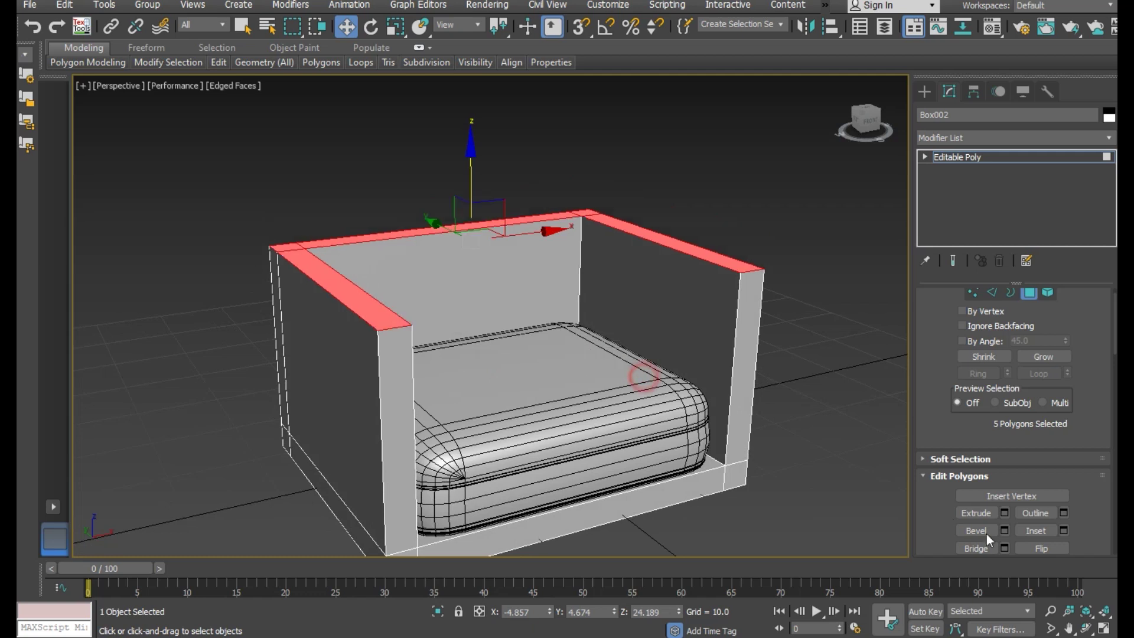
{"action": "left_click", "coordinate": [1005, 533]}
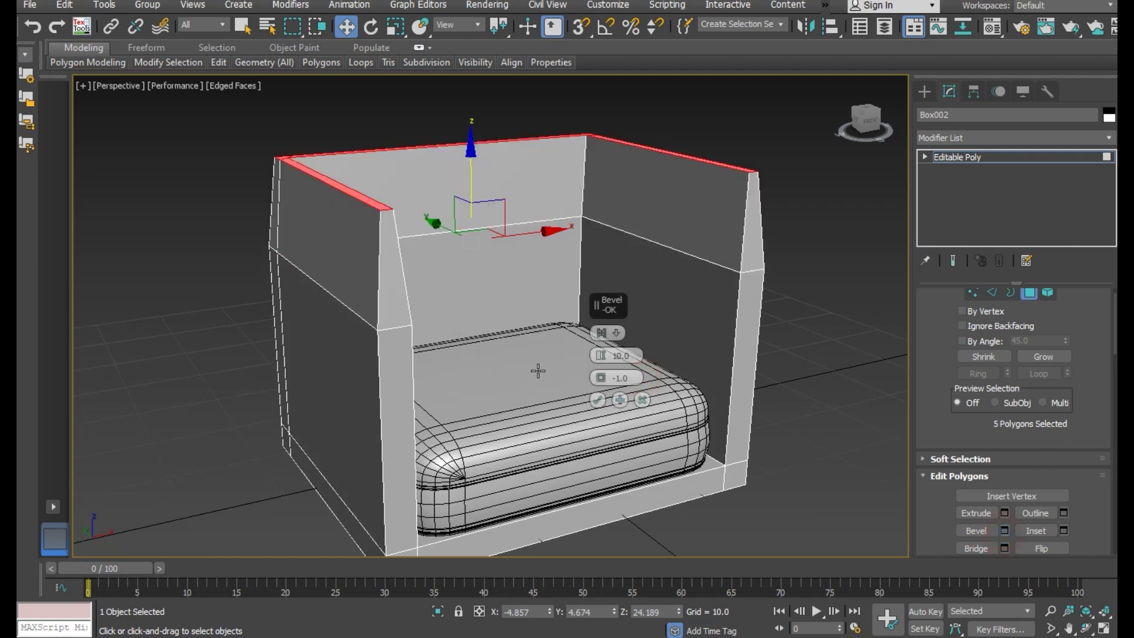
{"action": "left_click_drag", "start_coordinate": [600, 355], "coordinate": [600, 361]}
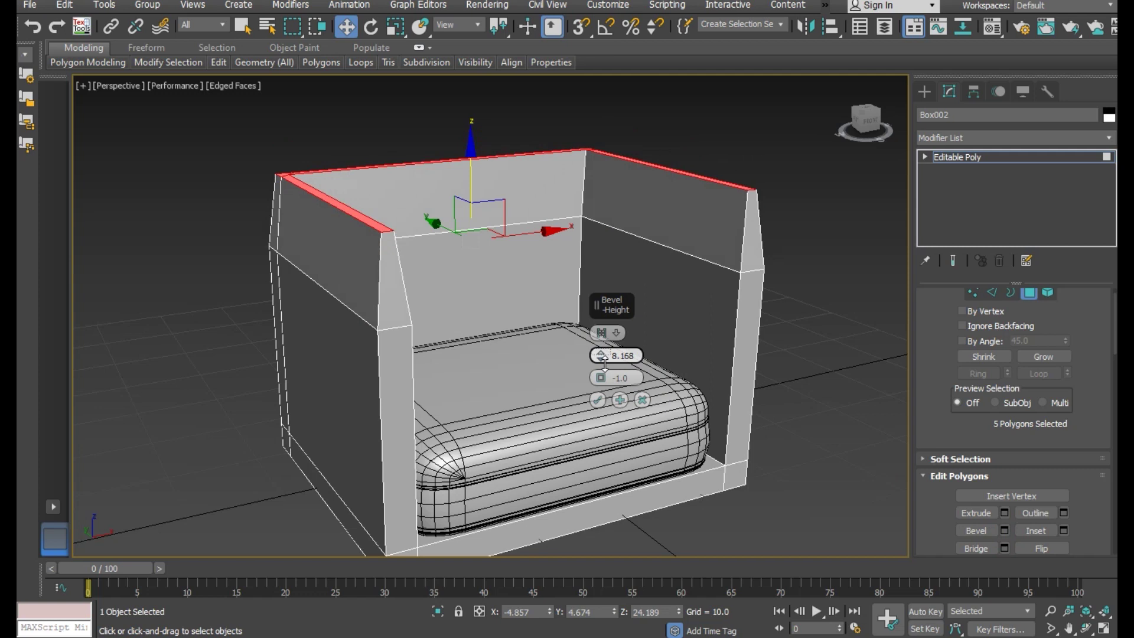
{"action": "left_click", "coordinate": [644, 401]}
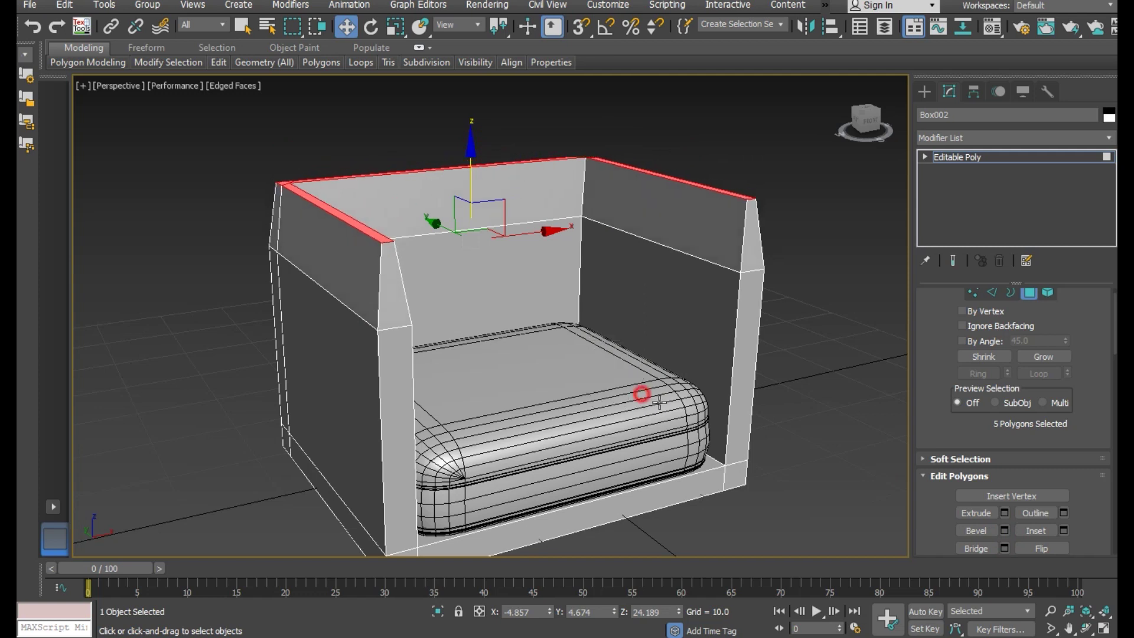
Extrude the top faces by about 4.2, then try scaling them and undo it.
{"action": "left_click", "coordinate": [1004, 512]}
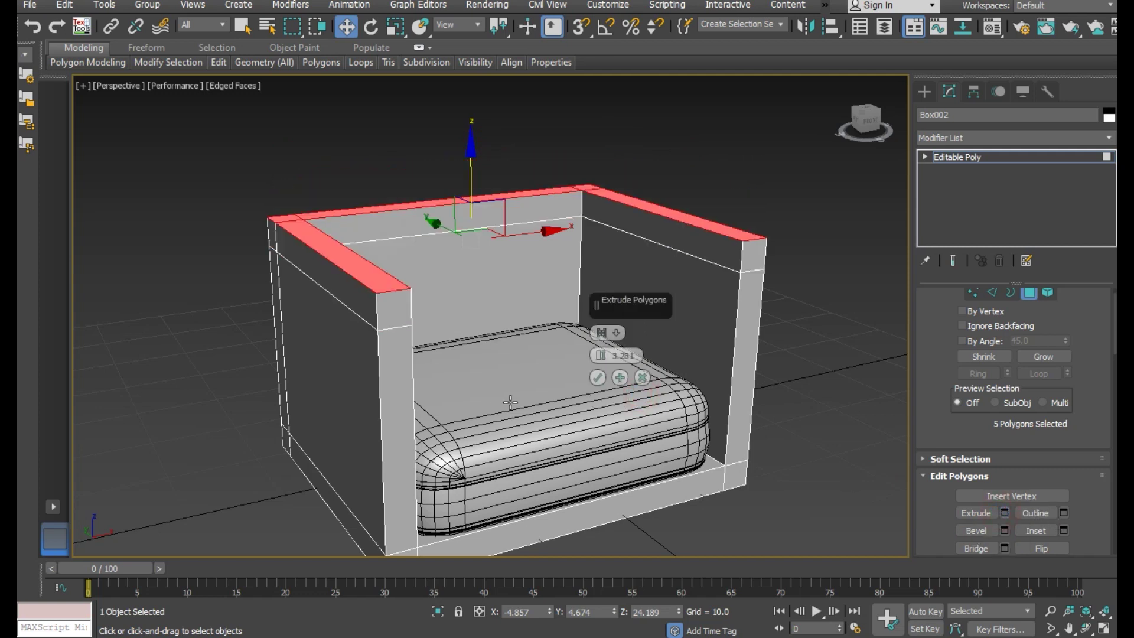
{"action": "left_click_drag", "start_coordinate": [598, 364], "coordinate": [599, 353]}
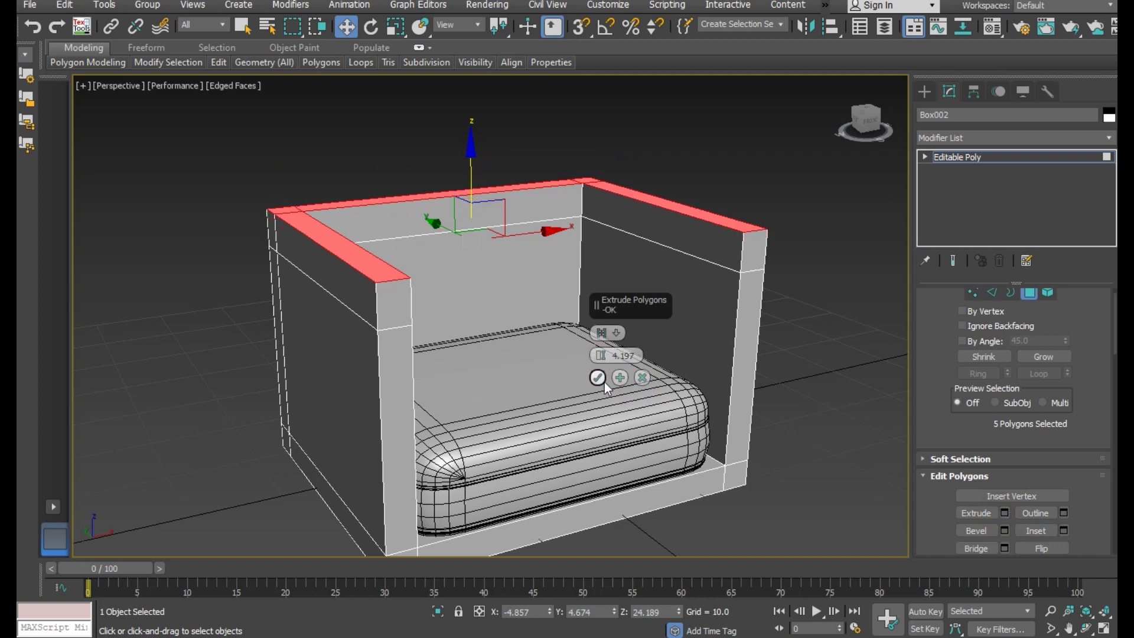
{"action": "left_click", "coordinate": [603, 381]}
{"action": "left_click_drag", "start_coordinate": [472, 145], "coordinate": [468, 142]}
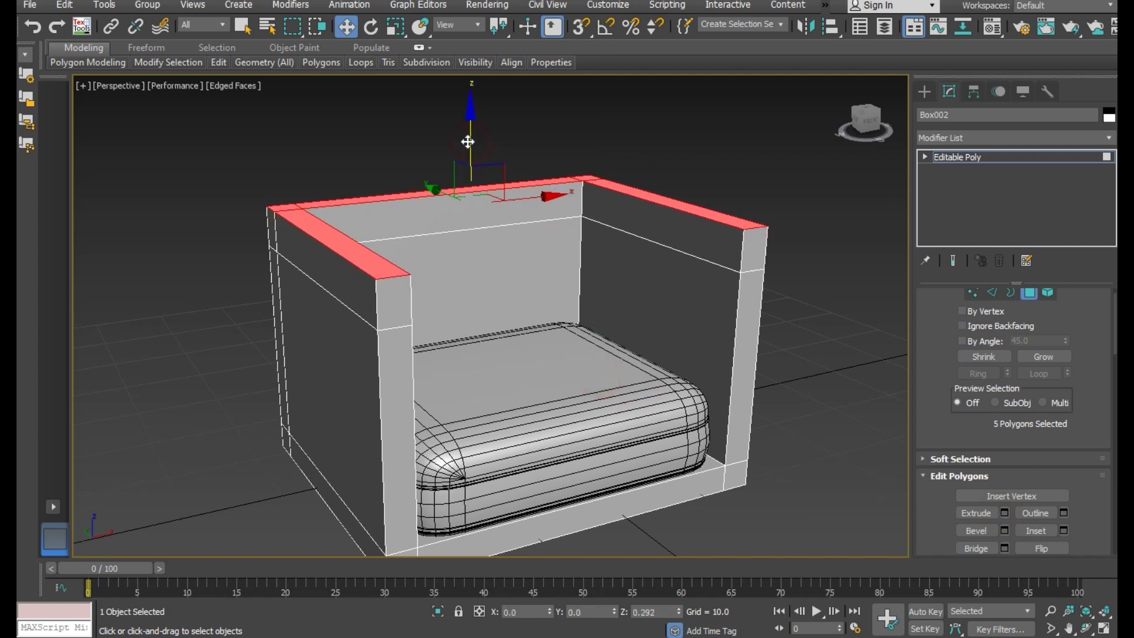
{"action": "left_click", "coordinate": [395, 34]}
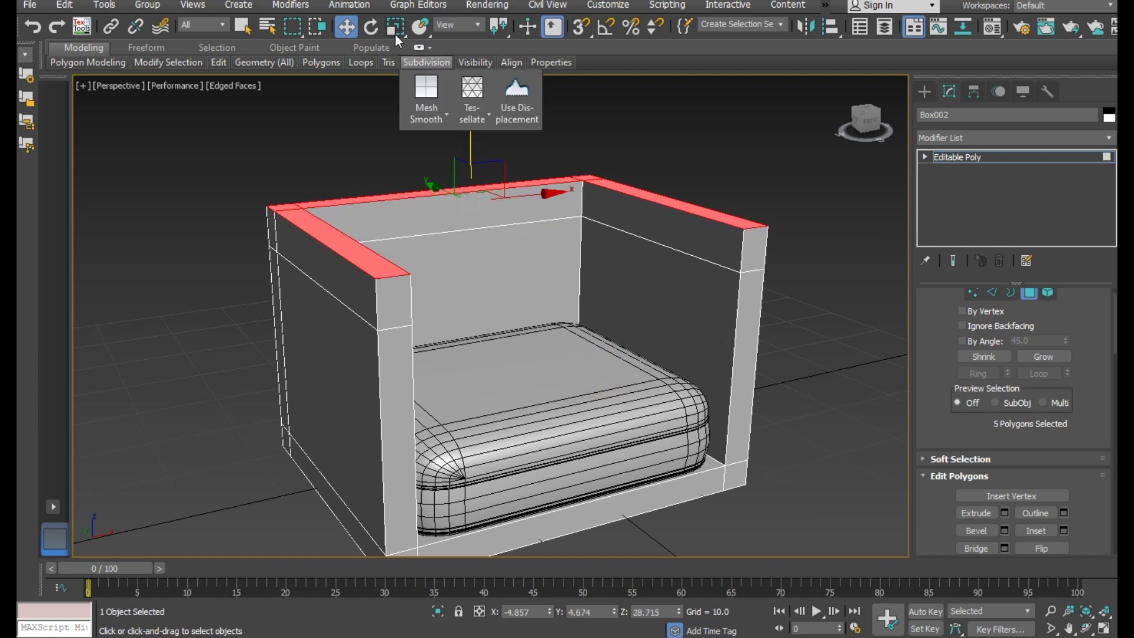
{"action": "left_click_drag", "start_coordinate": [458, 188], "coordinate": [448, 180]}
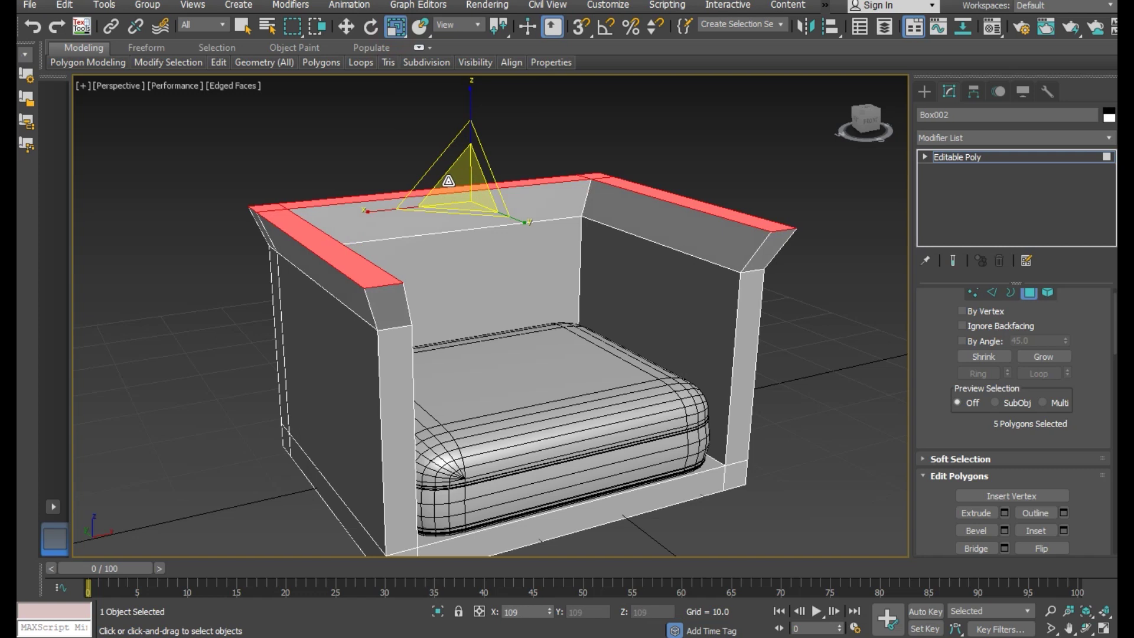
{"action": "left_click", "coordinate": [31, 24]}
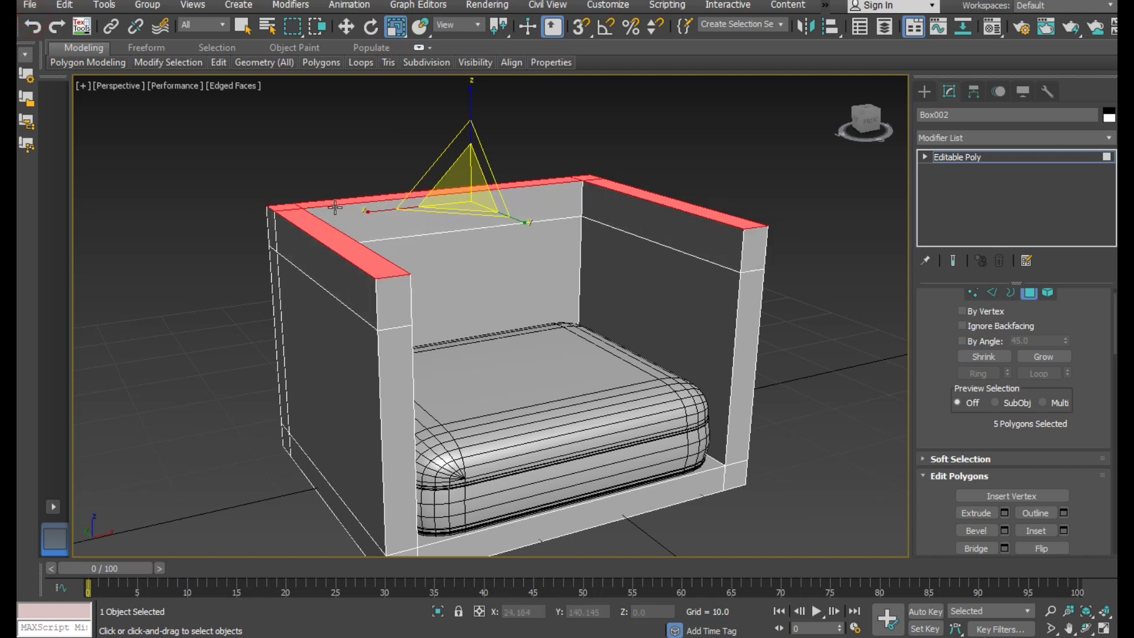
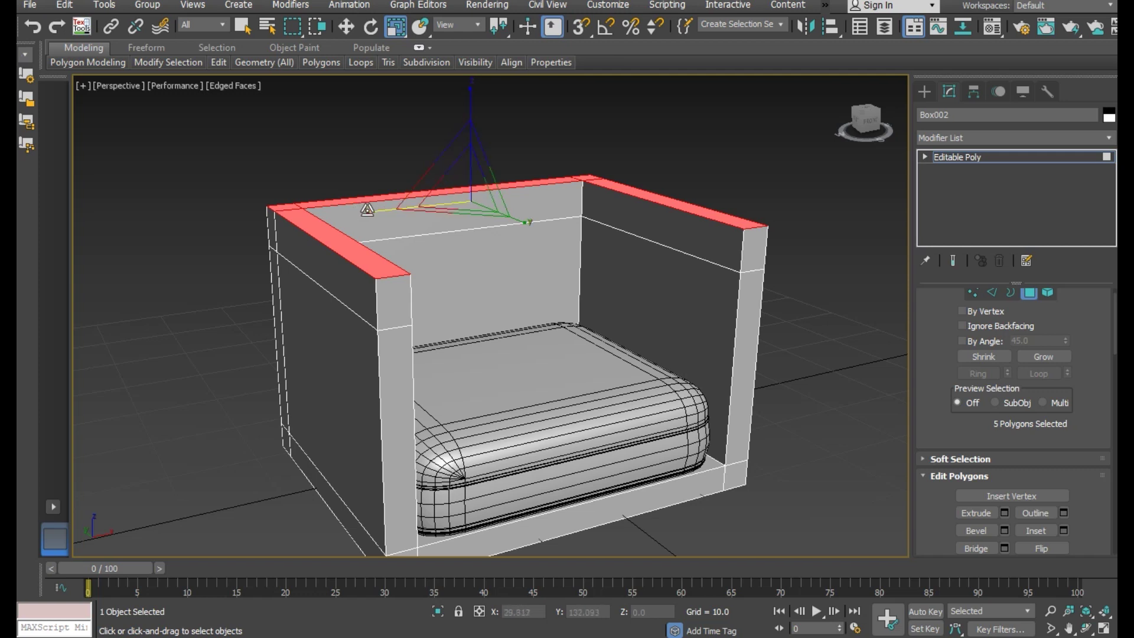
Scale the top rim polygons outward and select the three back corner faces.
{"action": "mouse_move", "coordinate": [367, 210]}
{"action": "left_mouse_down"}
{"action": "mouse_move", "coordinate": [353, 211]}
{"action": "mouse_move", "coordinate": [373, 243]}
{"action": "left_mouse_up"}
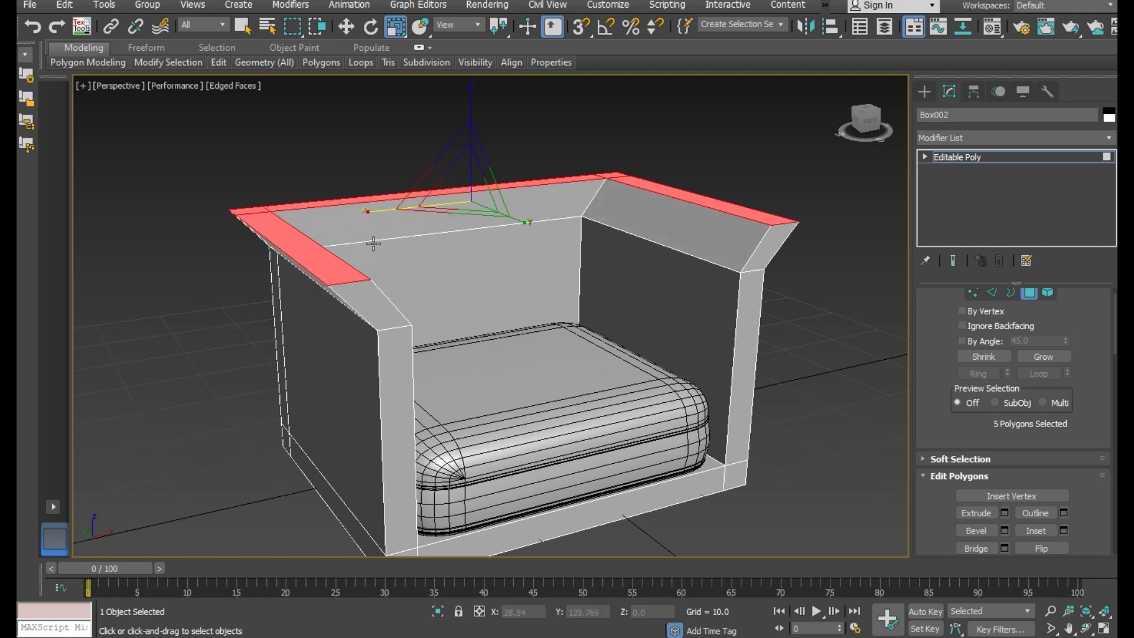
{"action": "middle_click_drag", "start_coordinate": [425, 303], "coordinate": [478, 231], "text": "alt"}
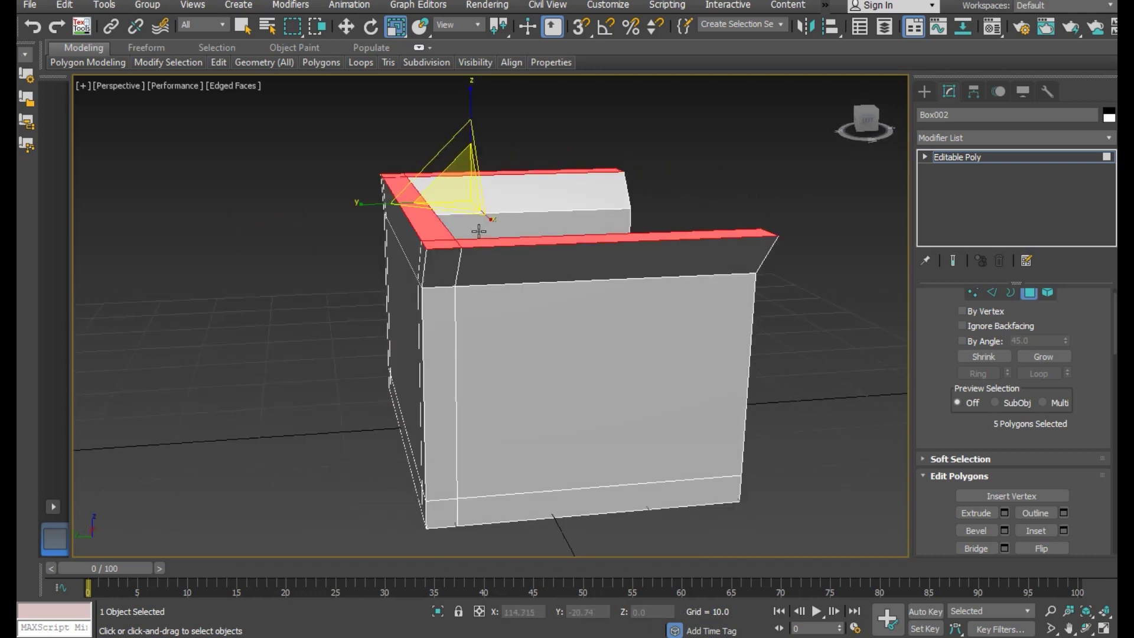
{"action": "left_click", "coordinate": [435, 228]}
{"action": "left_click", "coordinate": [414, 204], "text": "ctrl"}
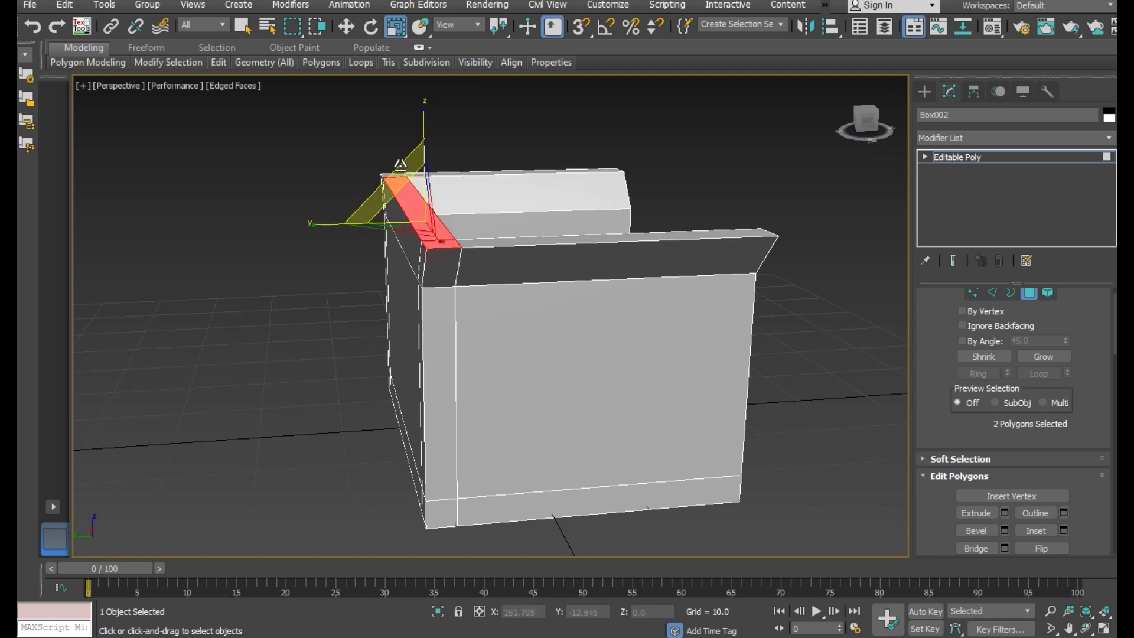
{"action": "left_click", "coordinate": [393, 177], "text": "ctrl"}
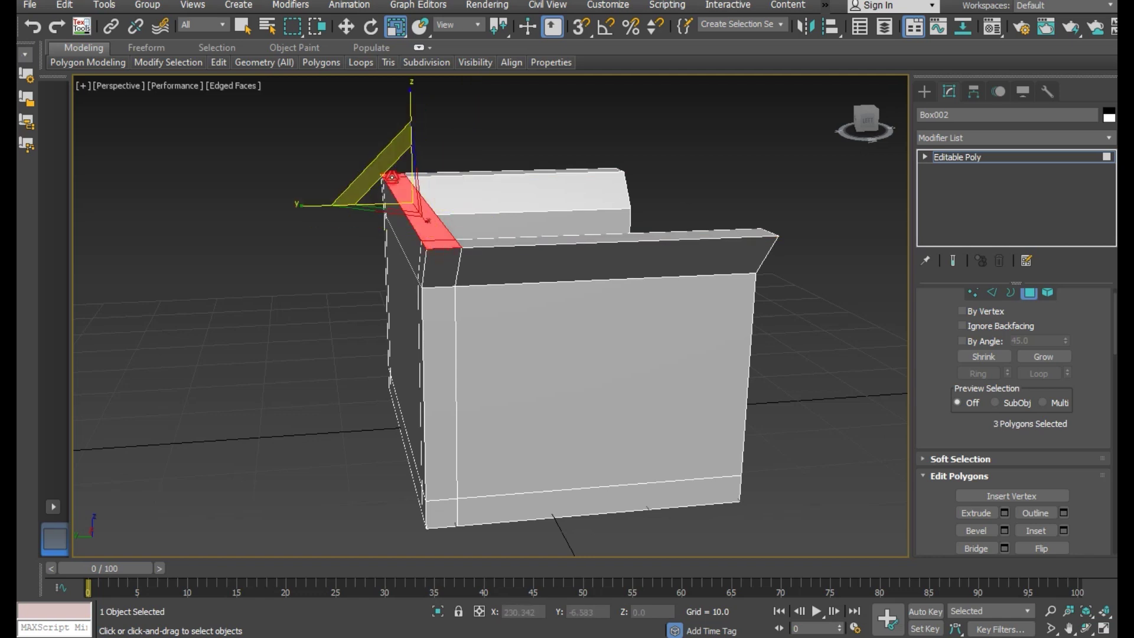
Move the back corner faces outward to match the flare, then return to Edge level.
{"action": "left_click", "coordinate": [346, 27]}
{"action": "left_click_drag", "start_coordinate": [331, 208], "coordinate": [304, 204]}
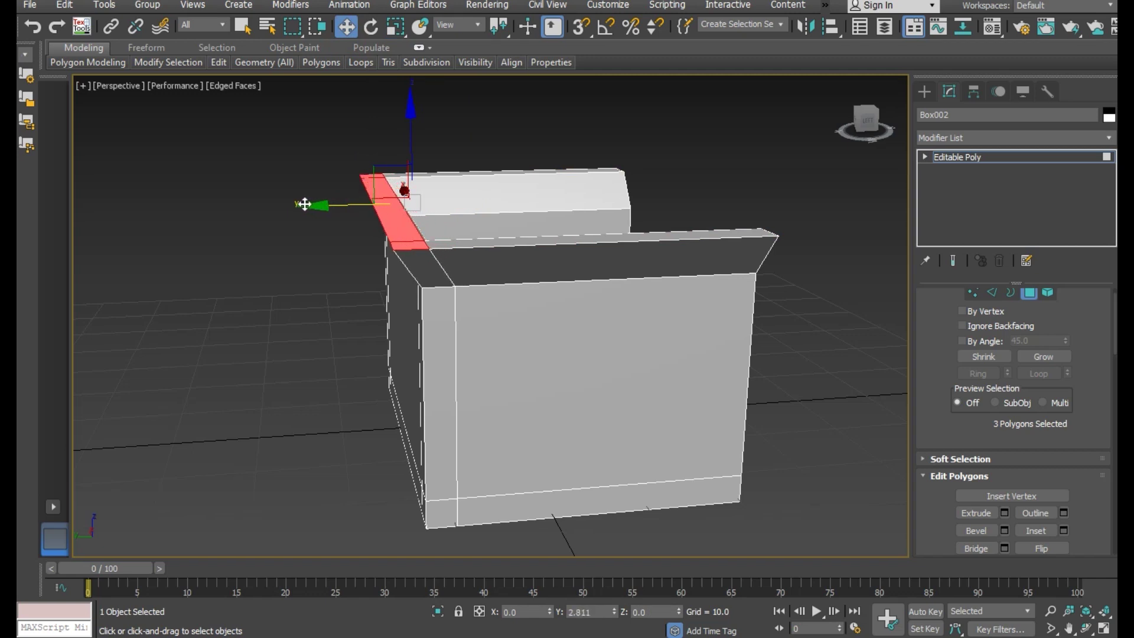
{"action": "middle_click_drag", "start_coordinate": [545, 333], "coordinate": [437, 330], "text": "alt"}
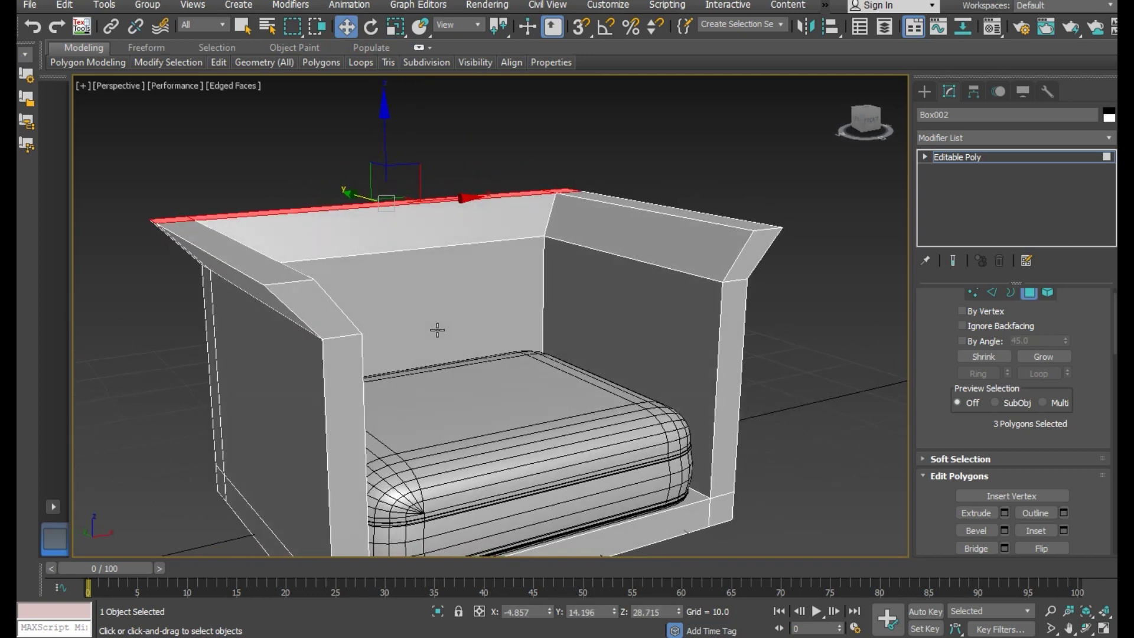
{"action": "middle_click_drag", "start_coordinate": [728, 332], "coordinate": [814, 331], "text": "alt"}
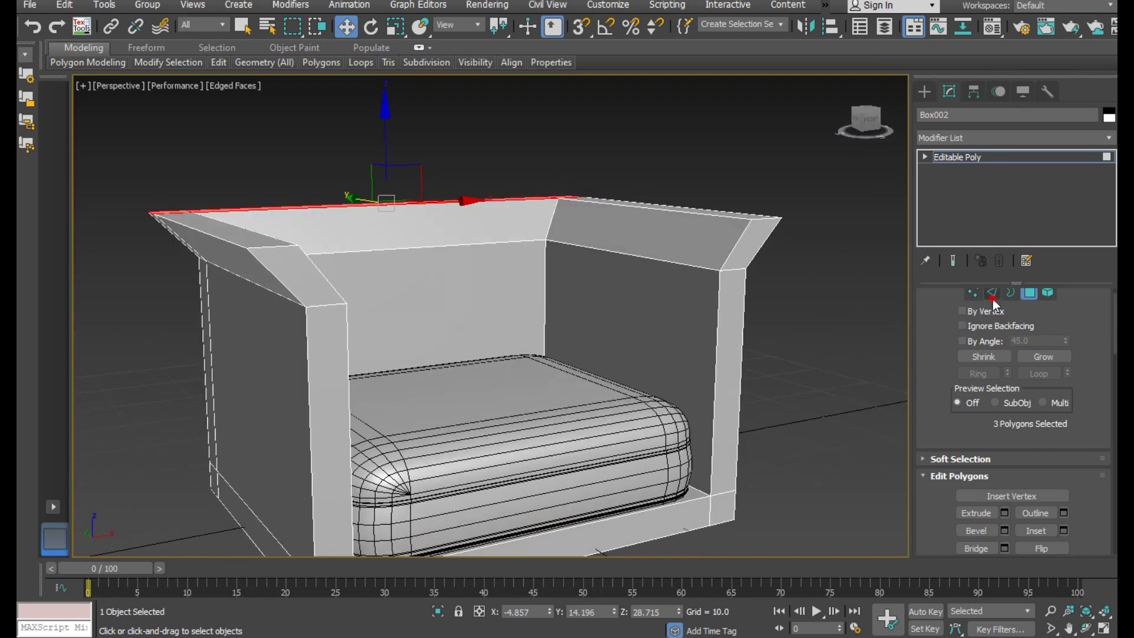
{"action": "left_click", "coordinate": [993, 293]}
{"action": "double_click", "coordinate": [335, 303]}
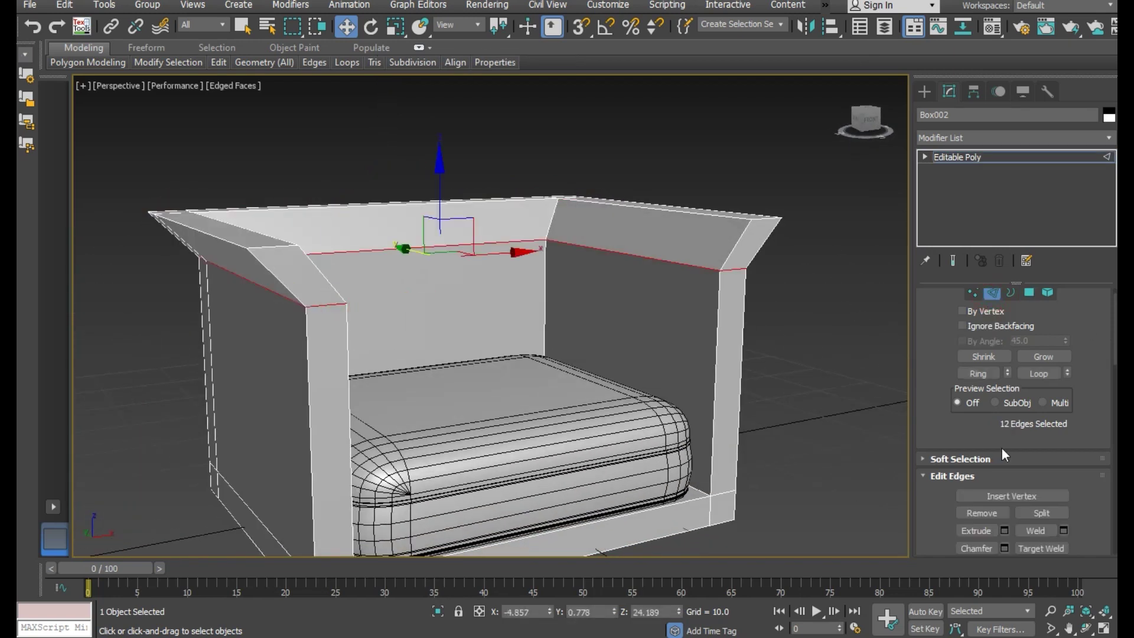
{"action": "scroll", "coordinate": [1005, 479], "scroll_direction": "down", "scroll_amount": 2}
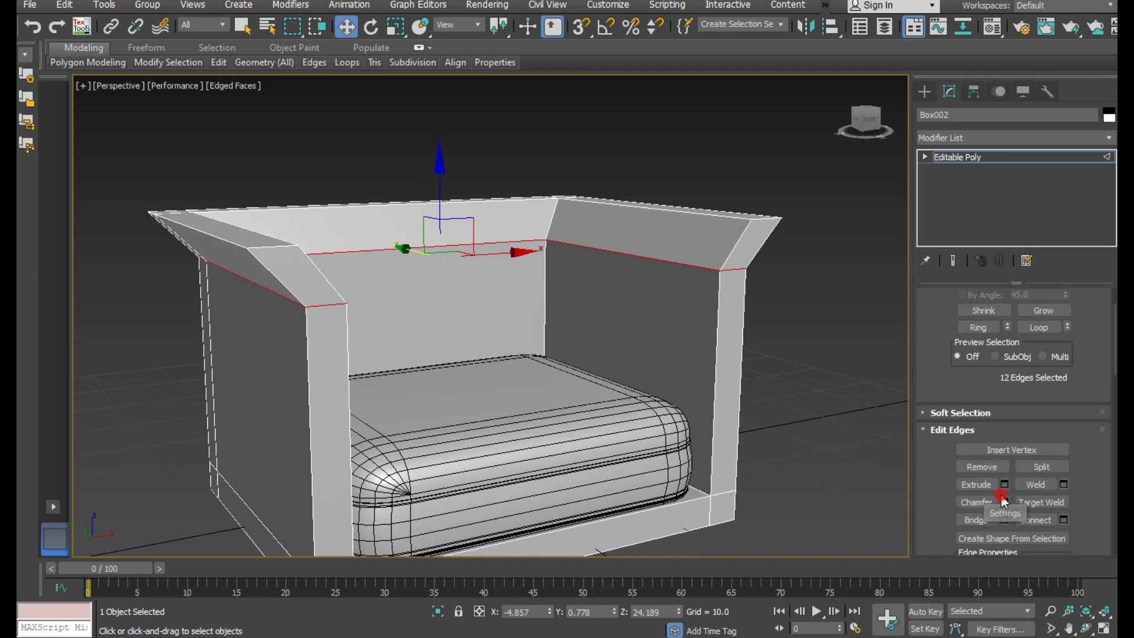
{"action": "left_click", "coordinate": [1003, 499]}
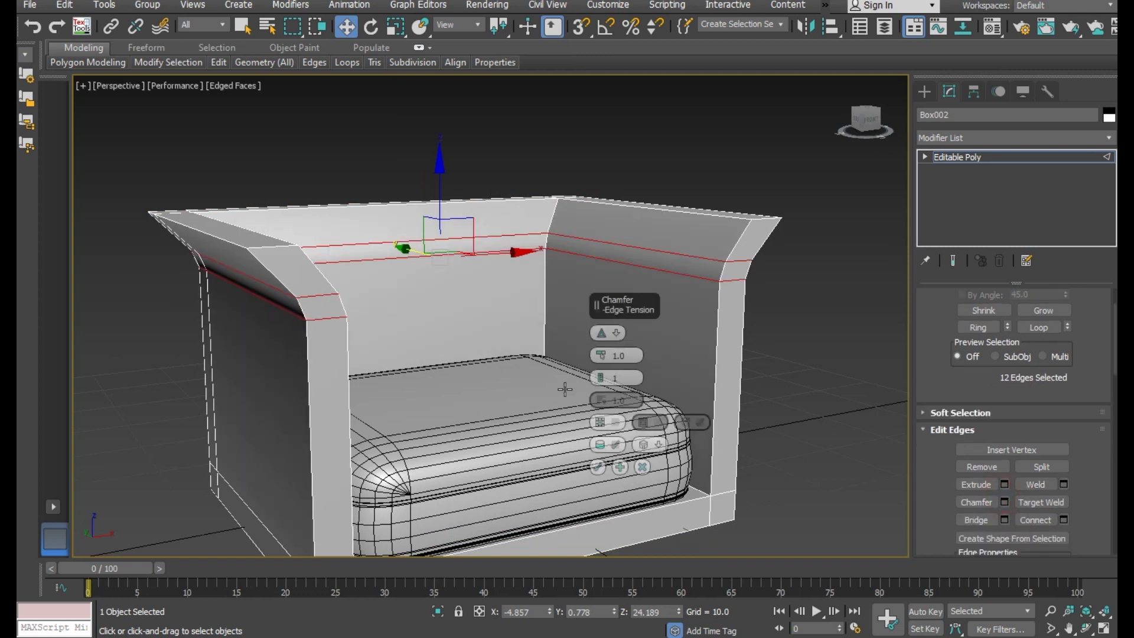
{"action": "mouse_move", "coordinate": [601, 357]}
{"action": "left_mouse_down"}
{"action": "mouse_move", "coordinate": [590, 347]}
{"action": "mouse_move", "coordinate": [603, 376]}
{"action": "left_mouse_up"}
{"action": "mouse_move", "coordinate": [473, 371]}
{"action": "middle_mouse_down", "text": "alt"}
{"action": "mouse_move", "coordinate": [754, 379]}
{"action": "mouse_move", "coordinate": [517, 382]}
{"action": "mouse_move", "coordinate": [464, 367]}
{"action": "middle_mouse_up", "text": "alt"}
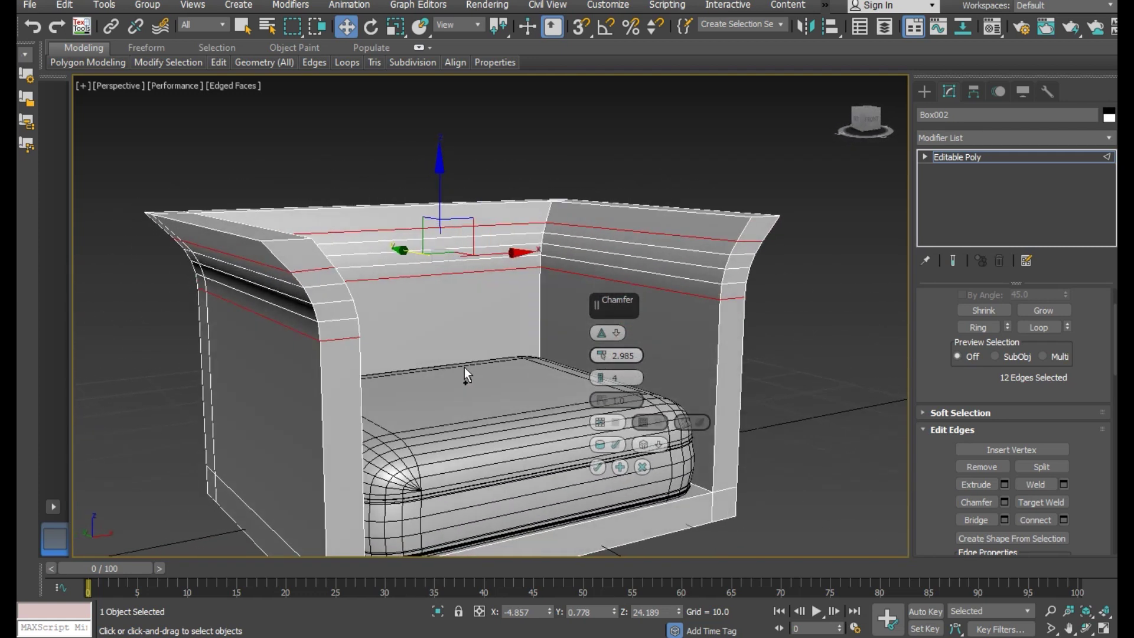
{"action": "left_click", "coordinate": [644, 470]}
{"action": "middle_click_drag", "start_coordinate": [645, 471], "coordinate": [641, 425], "text": "alt"}
{"action": "scroll", "coordinate": [1067, 385], "scroll_direction": "up", "scroll_amount": 2}
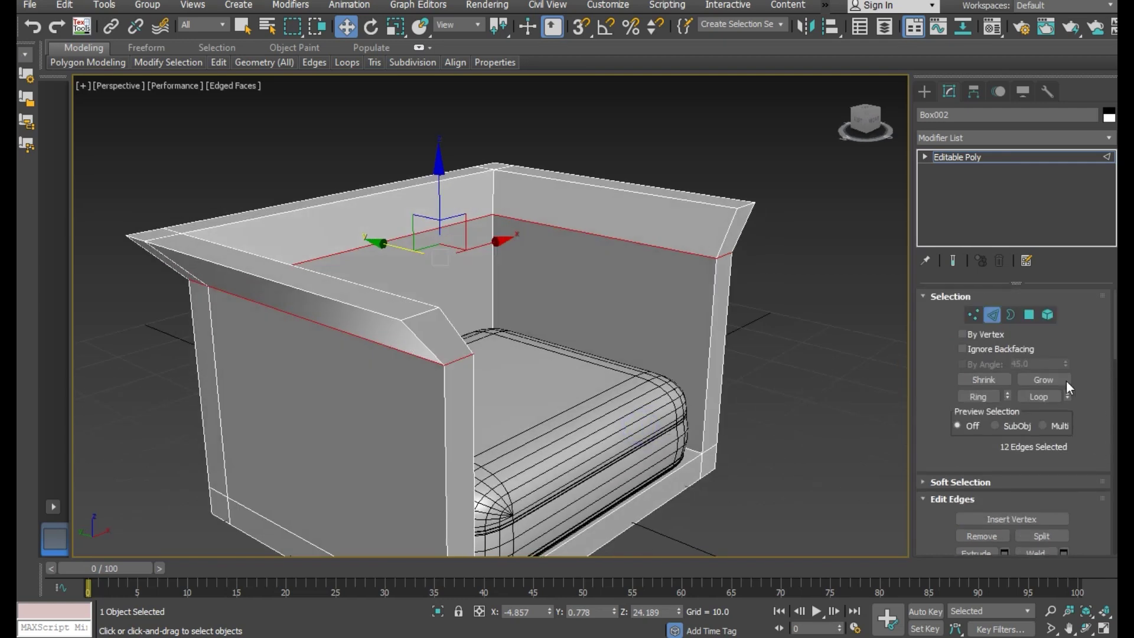
Select the five arm and backrest top polygons and raise them slightly on Z.
{"action": "left_click", "coordinate": [1028, 316]}
{"action": "left_click", "coordinate": [329, 294], "text": "ctrl"}
{"action": "mouse_move", "coordinate": [603, 251]}
{"action": "middle_mouse_down", "text": "alt"}
{"action": "mouse_move", "coordinate": [513, 251]}
{"action": "mouse_move", "coordinate": [573, 275]}
{"action": "middle_mouse_up", "text": "alt"}
{"action": "left_click", "coordinate": [614, 309], "text": "ctrl"}
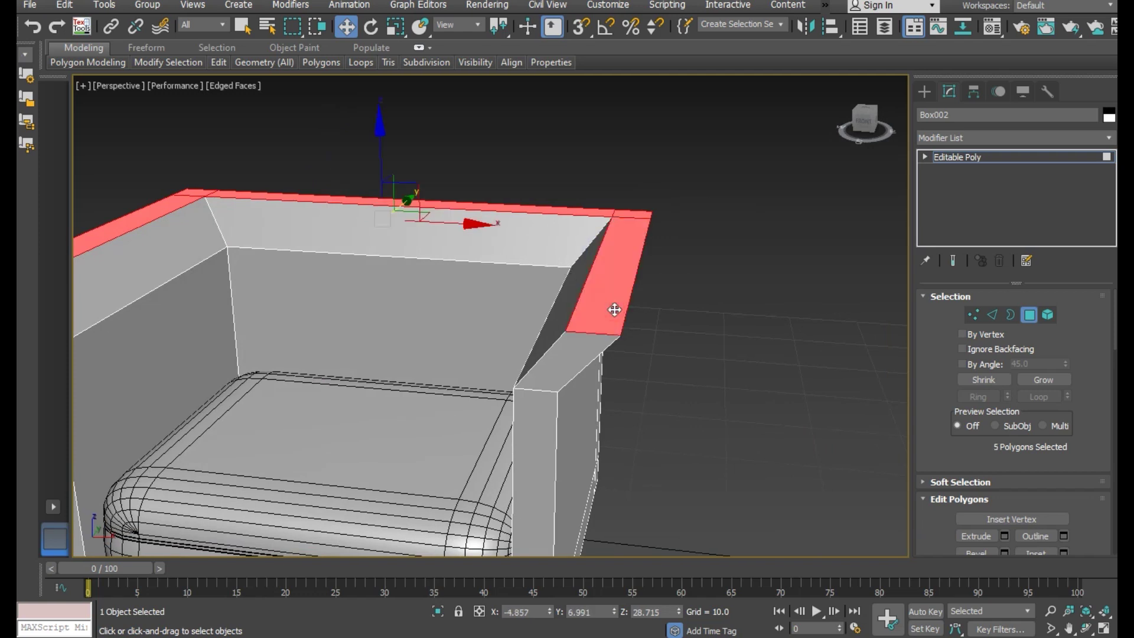
{"action": "scroll", "coordinate": [620, 331], "scroll_direction": "down", "scroll_amount": 4}
{"action": "middle_click_drag", "start_coordinate": [630, 349], "coordinate": [448, 190], "text": "alt"}
{"action": "left_click_drag", "start_coordinate": [446, 185], "coordinate": [429, 173]}
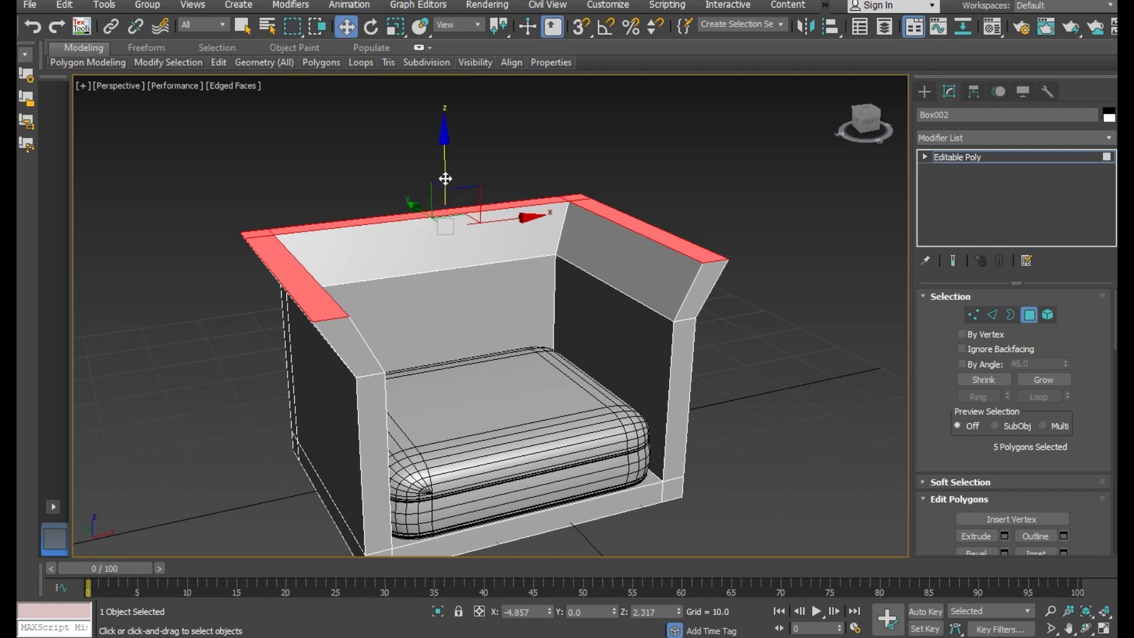
{"action": "left_click", "coordinate": [992, 315]}
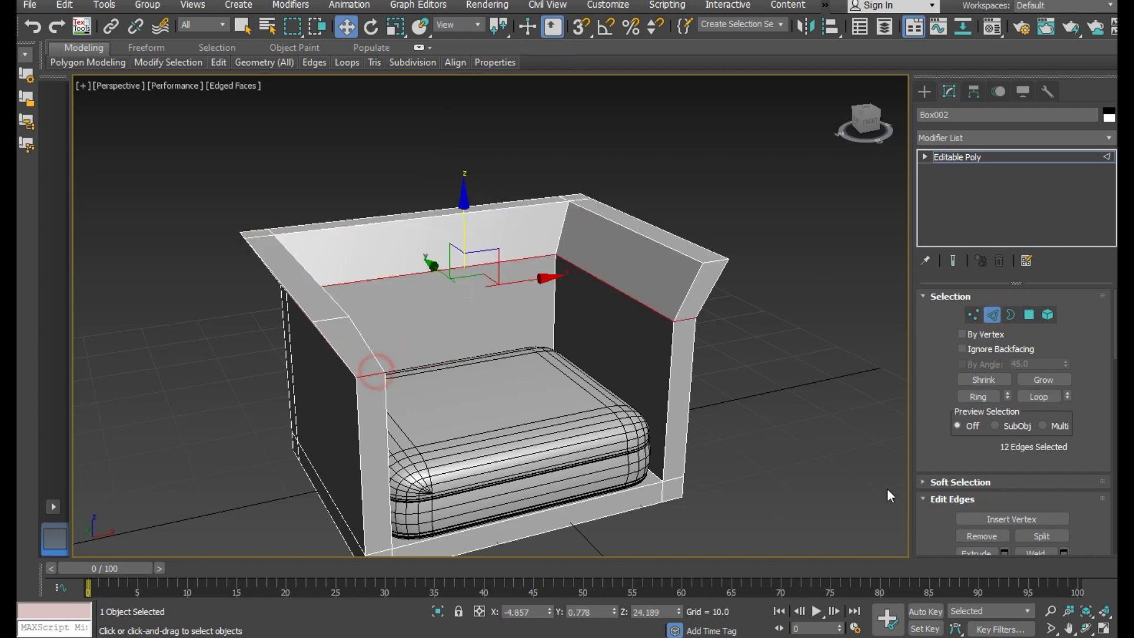
{"action": "scroll", "coordinate": [976, 535], "scroll_direction": "down", "scroll_amount": 1}
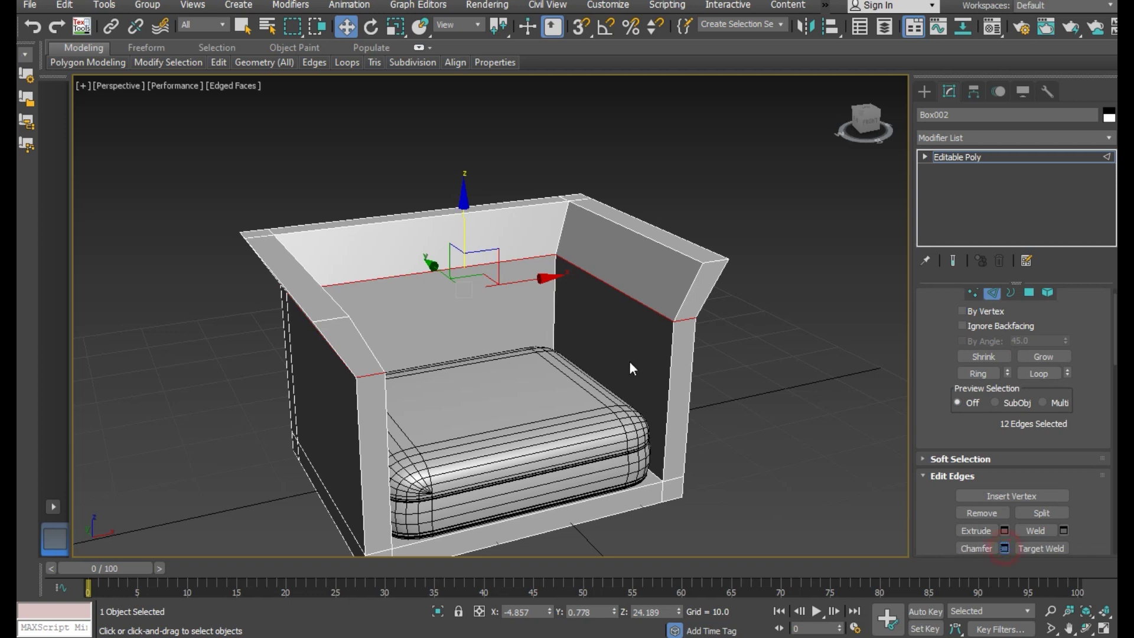
Chamfer the inner rim edges with amount 4.512 and 5 segments.
{"action": "mouse_move", "coordinate": [643, 396]}
{"action": "middle_mouse_down", "text": "alt"}
{"action": "mouse_move", "coordinate": [514, 405]}
{"action": "mouse_move", "coordinate": [495, 377]}
{"action": "middle_mouse_up", "text": "alt"}
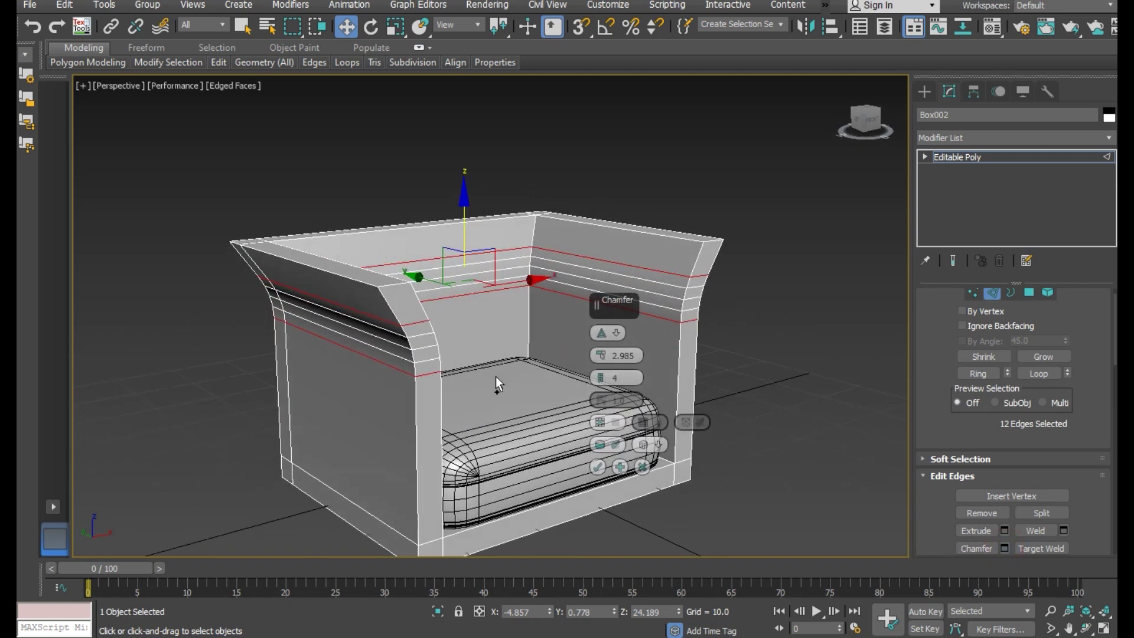
{"action": "scroll", "coordinate": [453, 387], "scroll_direction": "up", "scroll_amount": 3}
{"action": "mouse_move", "coordinate": [598, 356]}
{"action": "left_mouse_down"}
{"action": "mouse_move", "coordinate": [590, 344]}
{"action": "mouse_move", "coordinate": [606, 377]}
{"action": "left_mouse_up"}
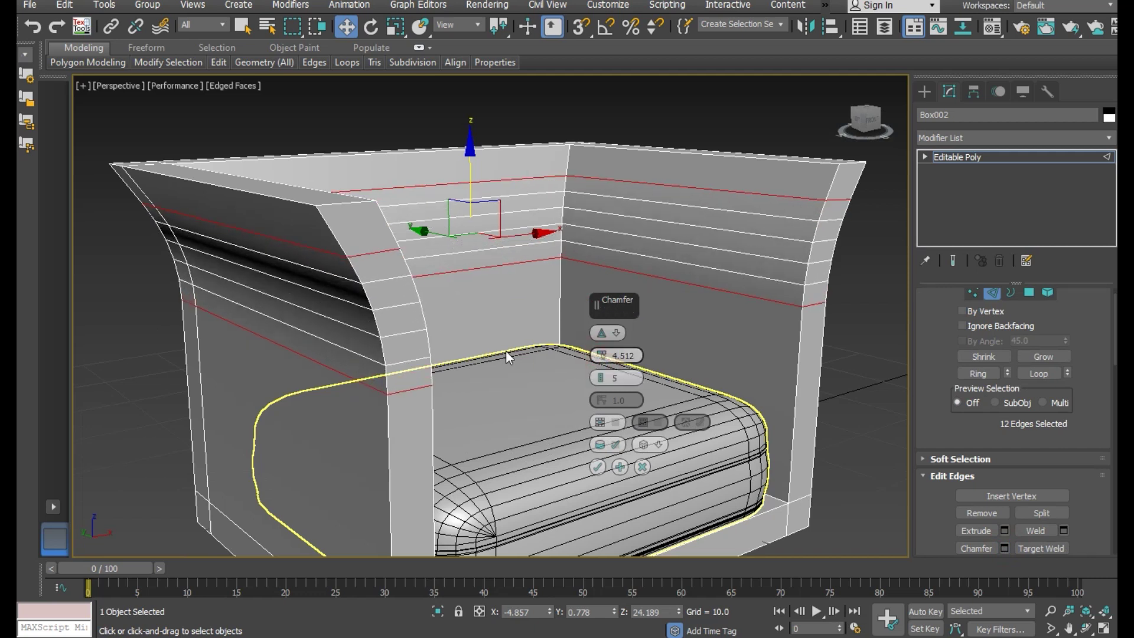
{"action": "scroll", "coordinate": [506, 350], "scroll_direction": "down", "scroll_amount": 3}
{"action": "left_click", "coordinate": [598, 468]}
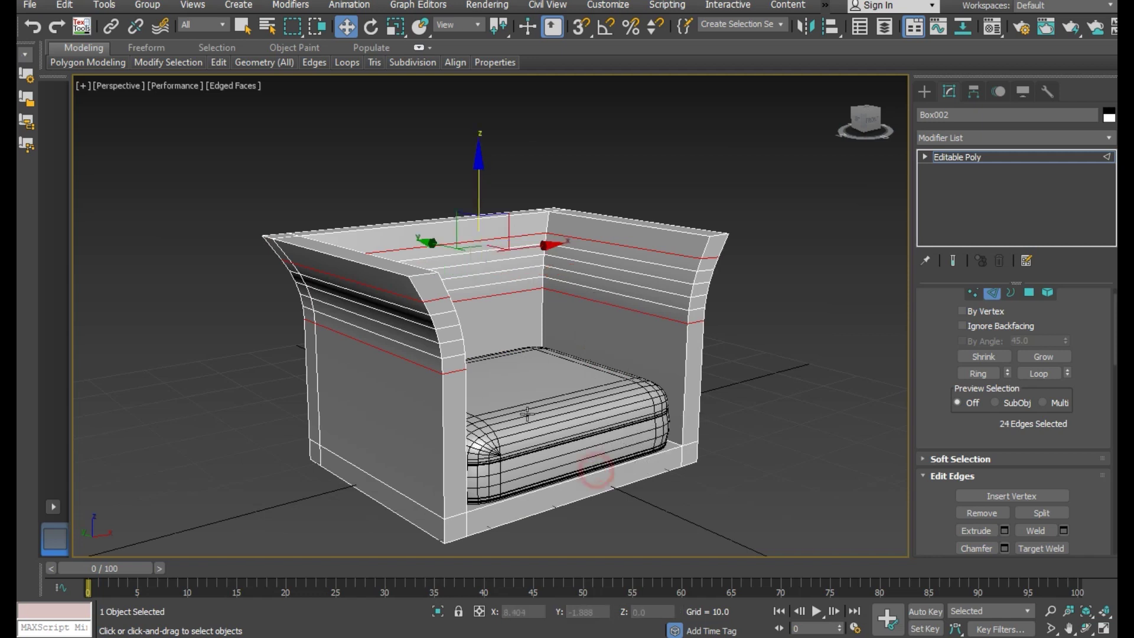
{"action": "mouse_move", "coordinate": [520, 414]}
{"action": "middle_mouse_down", "text": "alt"}
{"action": "mouse_move", "coordinate": [498, 438]}
{"action": "mouse_move", "coordinate": [565, 473]}
{"action": "middle_mouse_up", "text": "alt"}
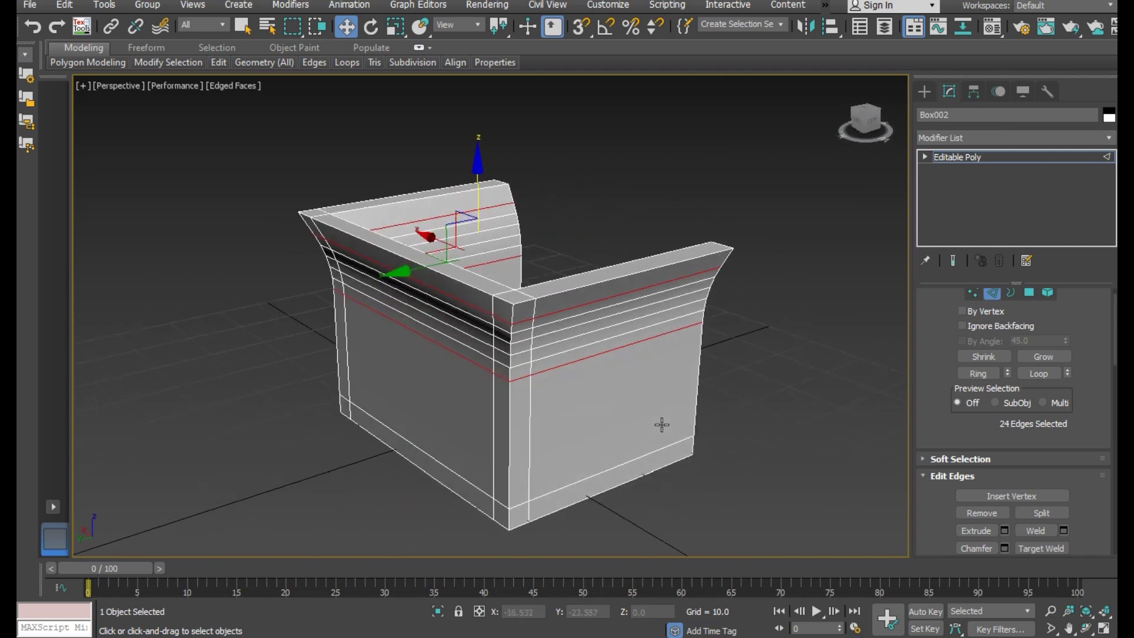
Select the vertical back corner edge loop and start a chamfer on it.
{"action": "left_click", "coordinate": [506, 485]}
{"action": "double_click", "coordinate": [508, 487]}
{"action": "scroll", "coordinate": [542, 430], "scroll_direction": "up", "scroll_amount": 3}
{"action": "mouse_move", "coordinate": [543, 431]}
{"action": "middle_mouse_down", "text": "alt"}
{"action": "mouse_move", "coordinate": [542, 362]}
{"action": "mouse_move", "coordinate": [551, 464]}
{"action": "middle_mouse_up", "text": "alt"}
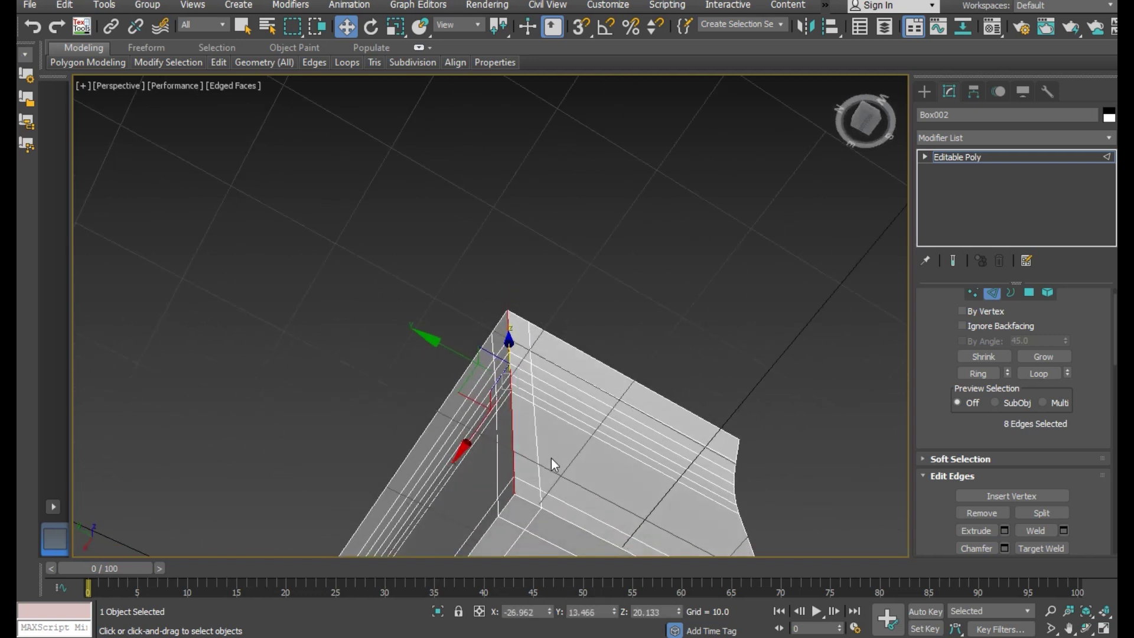
{"action": "left_click", "coordinate": [1005, 548]}
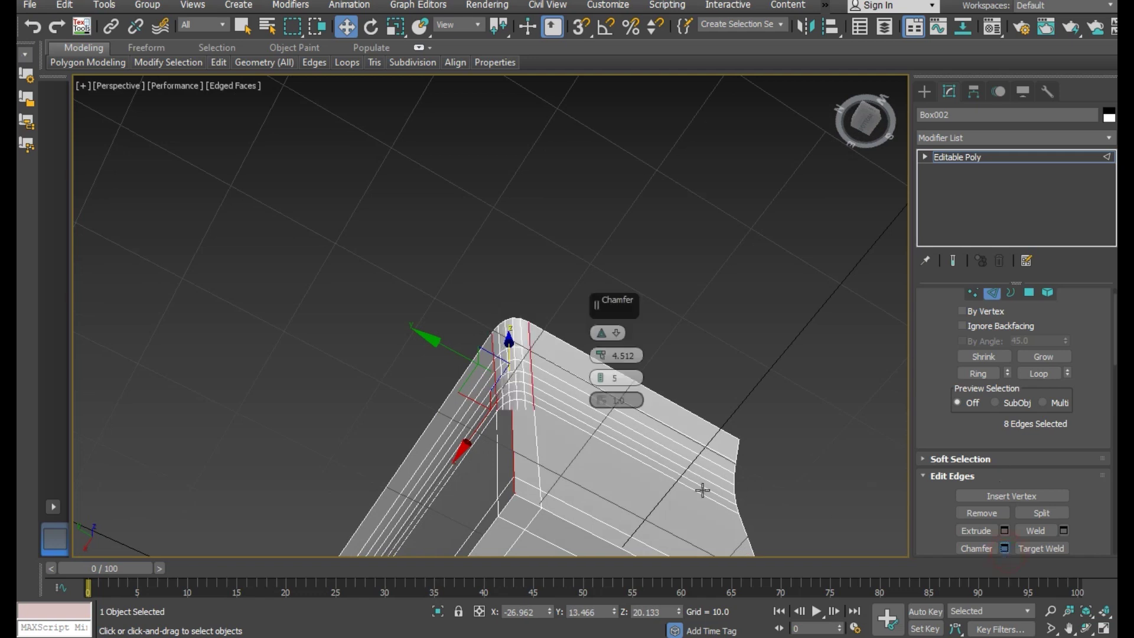
Cancel the corner chamfer and view the corner from above in Vertex mode.
{"action": "mouse_move", "coordinate": [466, 390]}
{"action": "middle_mouse_down", "text": "alt"}
{"action": "mouse_move", "coordinate": [382, 507]}
{"action": "mouse_move", "coordinate": [631, 511]}
{"action": "middle_mouse_up", "text": "alt"}
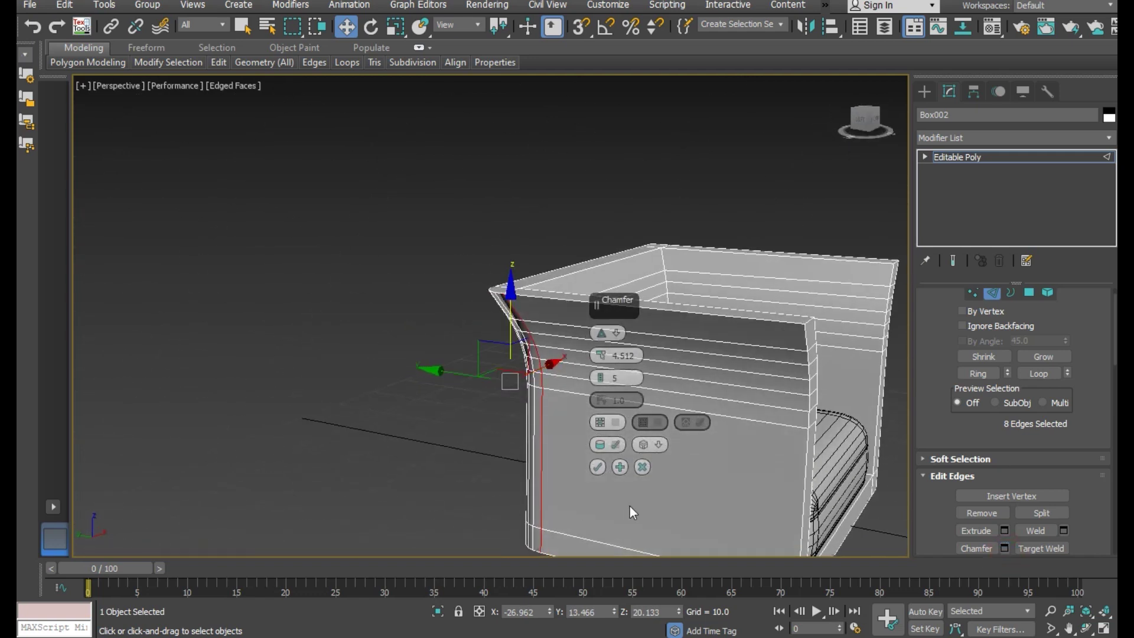
{"action": "left_click", "coordinate": [642, 467]}
{"action": "middle_click_drag", "start_coordinate": [643, 467], "coordinate": [678, 323], "text": "alt"}
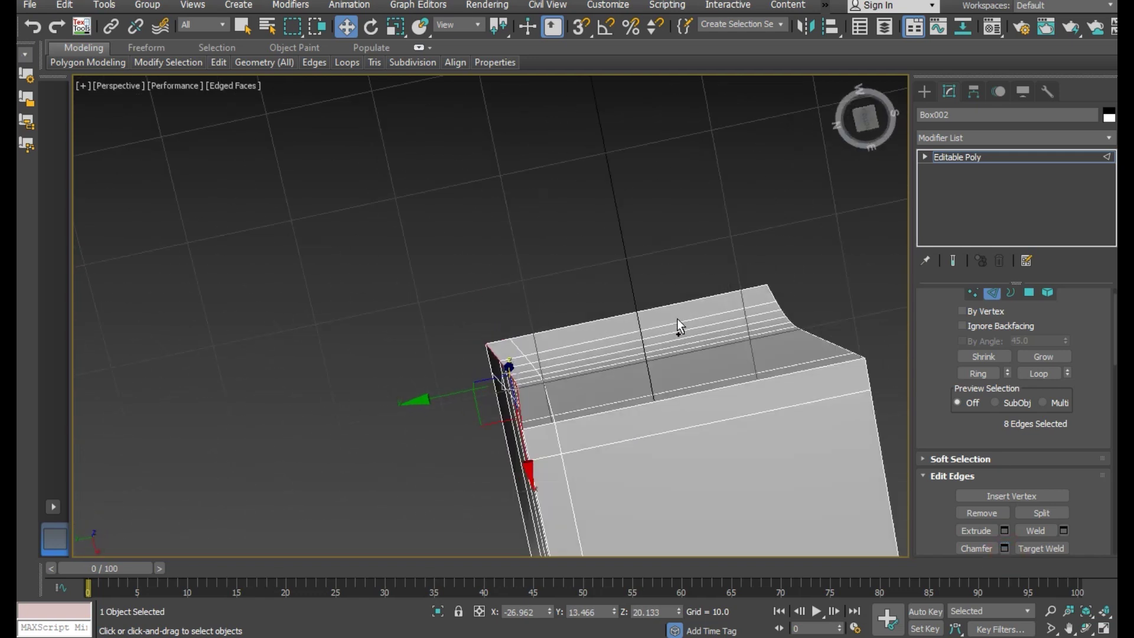
{"action": "mouse_move", "coordinate": [619, 437]}
{"action": "middle_mouse_down", "text": "alt"}
{"action": "mouse_move", "coordinate": [650, 463]}
{"action": "mouse_move", "coordinate": [679, 414]}
{"action": "middle_mouse_up", "text": "alt"}
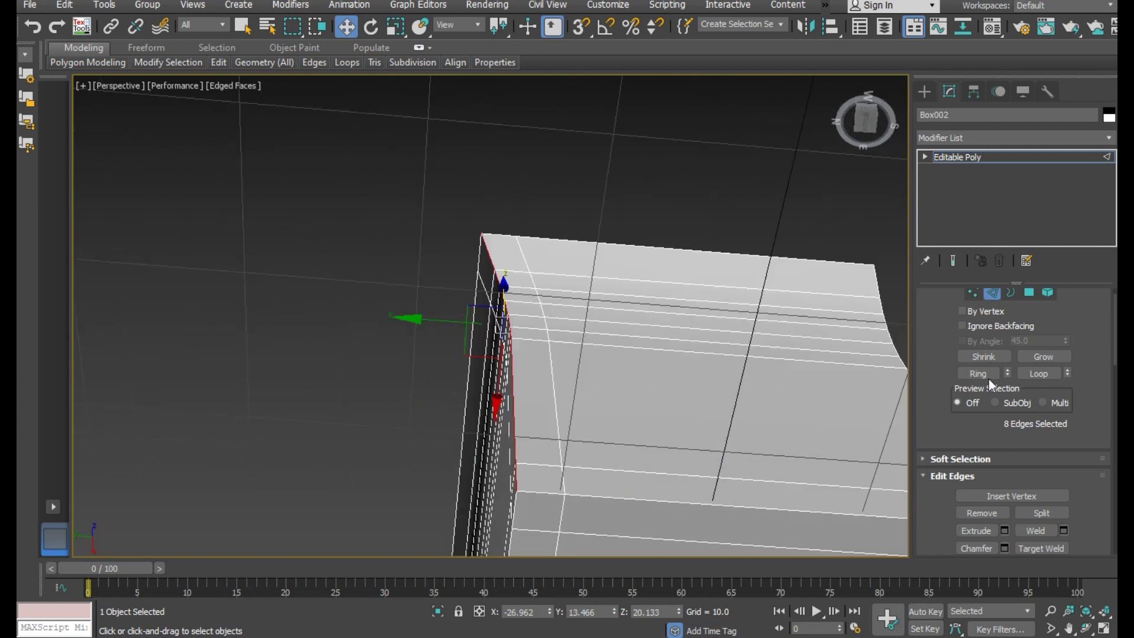
{"action": "left_click", "coordinate": [972, 293]}
Try a Target Weld on the lower corner vertices, then undo the weld.
{"action": "right_click", "coordinate": [533, 389]}
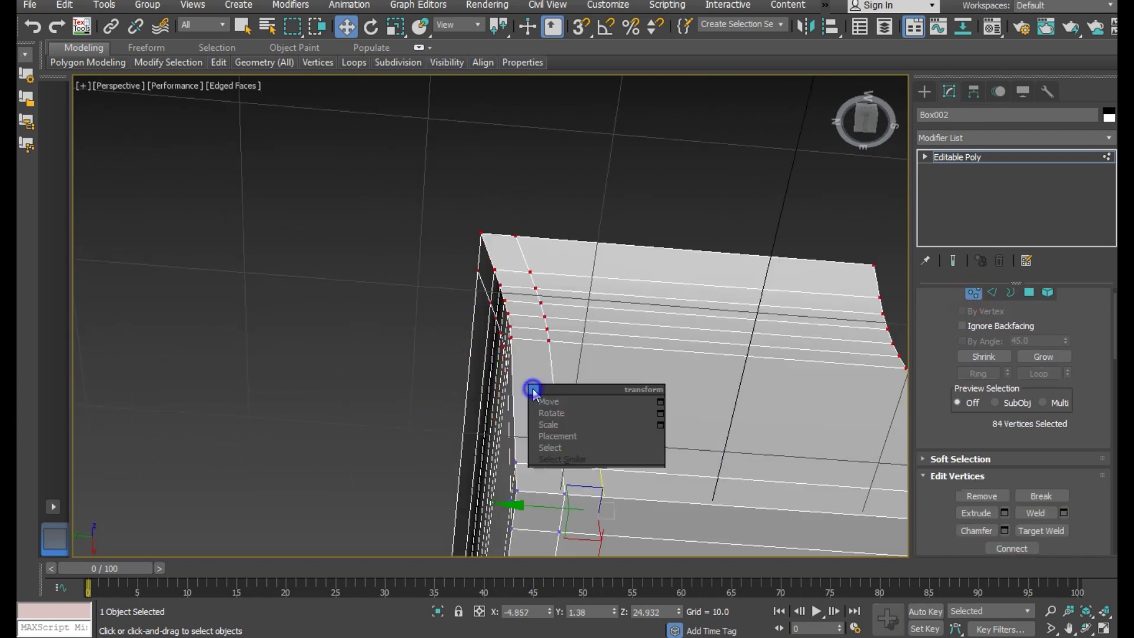
{"action": "left_click", "coordinate": [495, 484]}
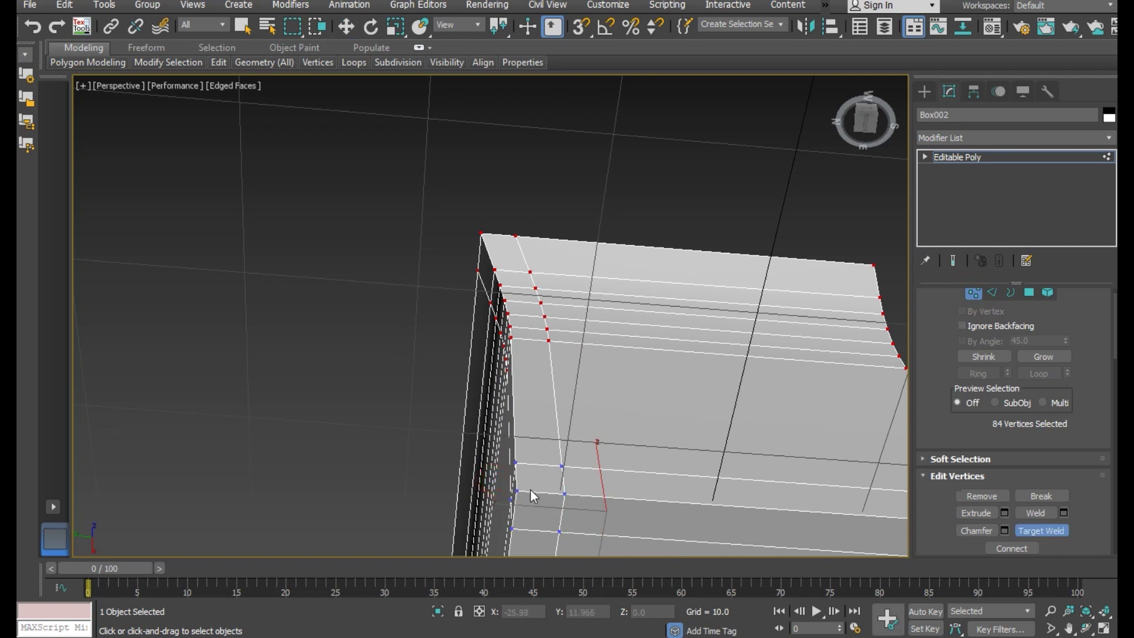
{"action": "scroll", "coordinate": [534, 490], "scroll_direction": "up", "scroll_amount": 3}
{"action": "left_click", "coordinate": [509, 488]}
{"action": "left_click", "coordinate": [577, 455]}
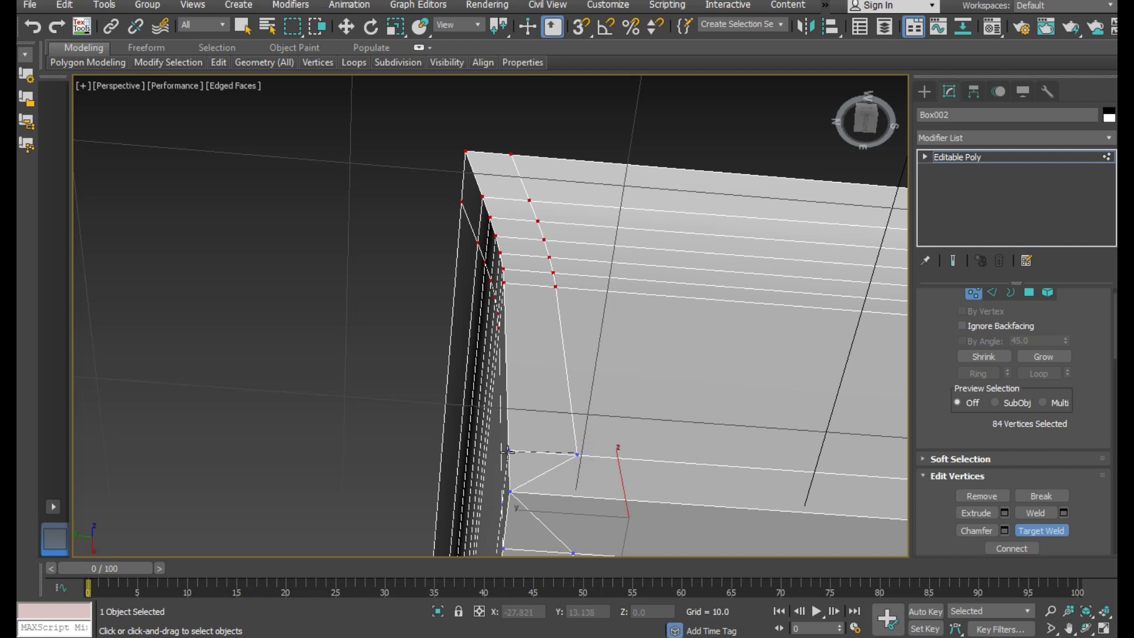
{"action": "right_click", "coordinate": [508, 452]}
{"action": "left_click", "coordinate": [33, 34]}
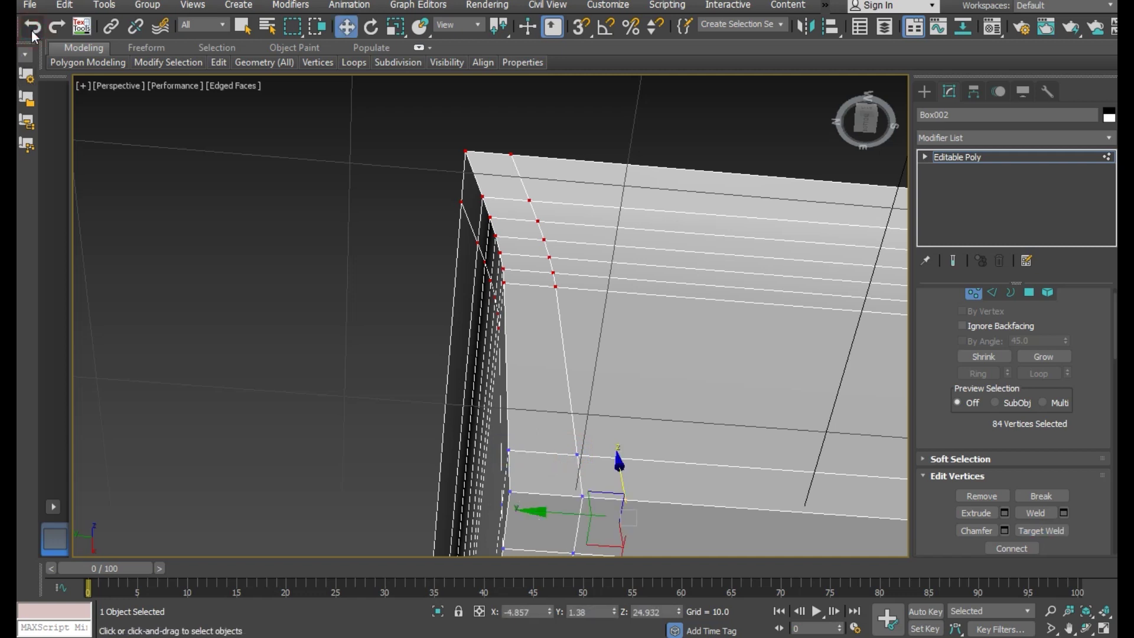
Select the edge loop along the rounded corner and view the box from above.
{"action": "left_click", "coordinate": [992, 293]}
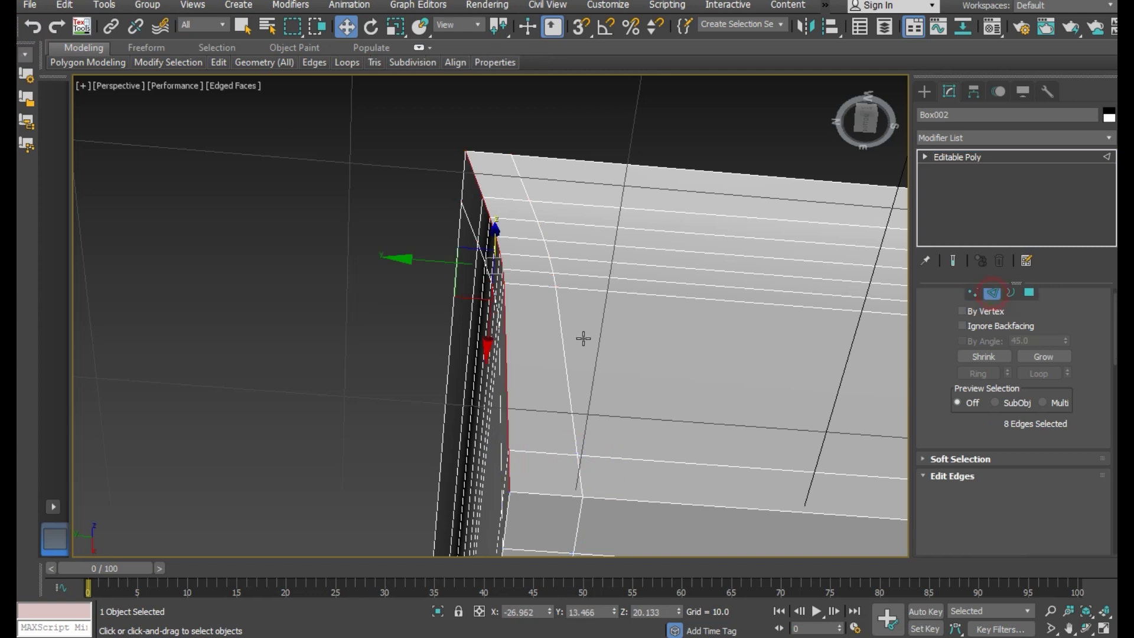
{"action": "double_click", "coordinate": [569, 361]}
{"action": "scroll", "coordinate": [568, 365], "scroll_direction": "down", "scroll_amount": 3}
{"action": "mouse_move", "coordinate": [569, 365]}
{"action": "middle_mouse_down", "text": "alt"}
{"action": "mouse_move", "coordinate": [432, 512]}
{"action": "mouse_move", "coordinate": [430, 361]}
{"action": "mouse_move", "coordinate": [653, 494]}
{"action": "mouse_move", "coordinate": [544, 427]}
{"action": "middle_mouse_up", "text": "alt"}
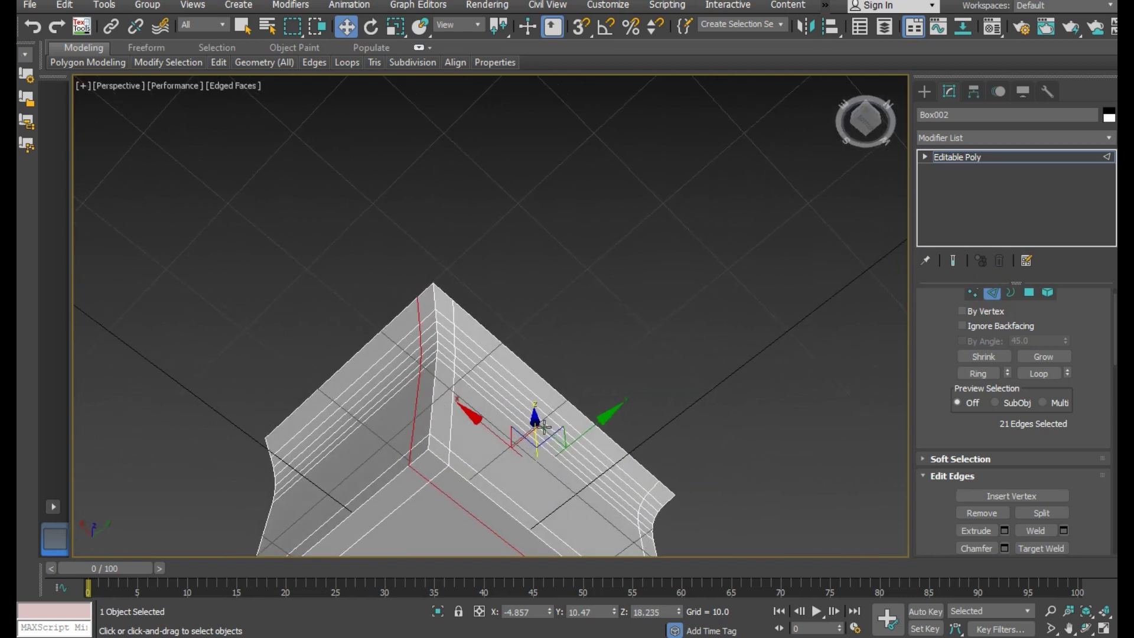
{"action": "left_click", "coordinate": [449, 423], "text": "ctrl"}
{"action": "mouse_move", "coordinate": [448, 423]}
{"action": "middle_mouse_down", "text": "alt"}
{"action": "mouse_move", "coordinate": [507, 493]}
{"action": "mouse_move", "coordinate": [412, 478]}
{"action": "mouse_move", "coordinate": [561, 446]}
{"action": "middle_mouse_up", "text": "alt"}
{"action": "left_click", "coordinate": [672, 437], "text": "ctrl"}
{"action": "mouse_move", "coordinate": [693, 400]}
{"action": "middle_mouse_down", "text": "alt"}
{"action": "mouse_move", "coordinate": [610, 463]}
{"action": "mouse_move", "coordinate": [558, 530]}
{"action": "mouse_move", "coordinate": [653, 504]}
{"action": "mouse_move", "coordinate": [529, 464]}
{"action": "mouse_move", "coordinate": [501, 517]}
{"action": "mouse_move", "coordinate": [544, 536]}
{"action": "middle_mouse_up", "text": "alt"}
{"action": "left_click", "coordinate": [544, 537]}
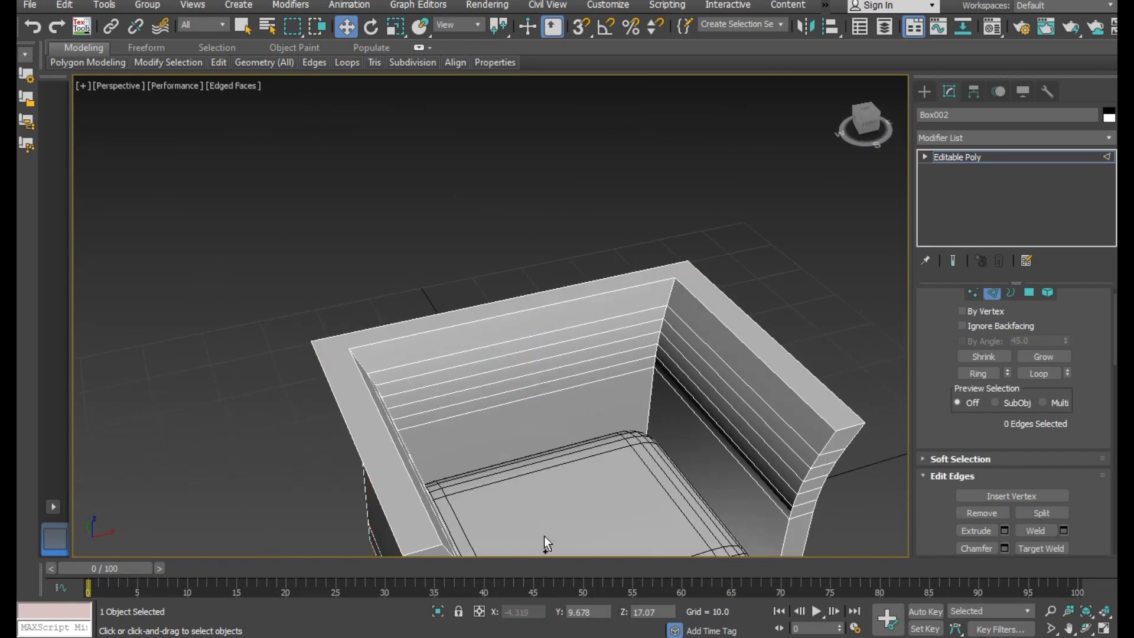
{"action": "middle_click_drag", "start_coordinate": [531, 486], "coordinate": [486, 386]}
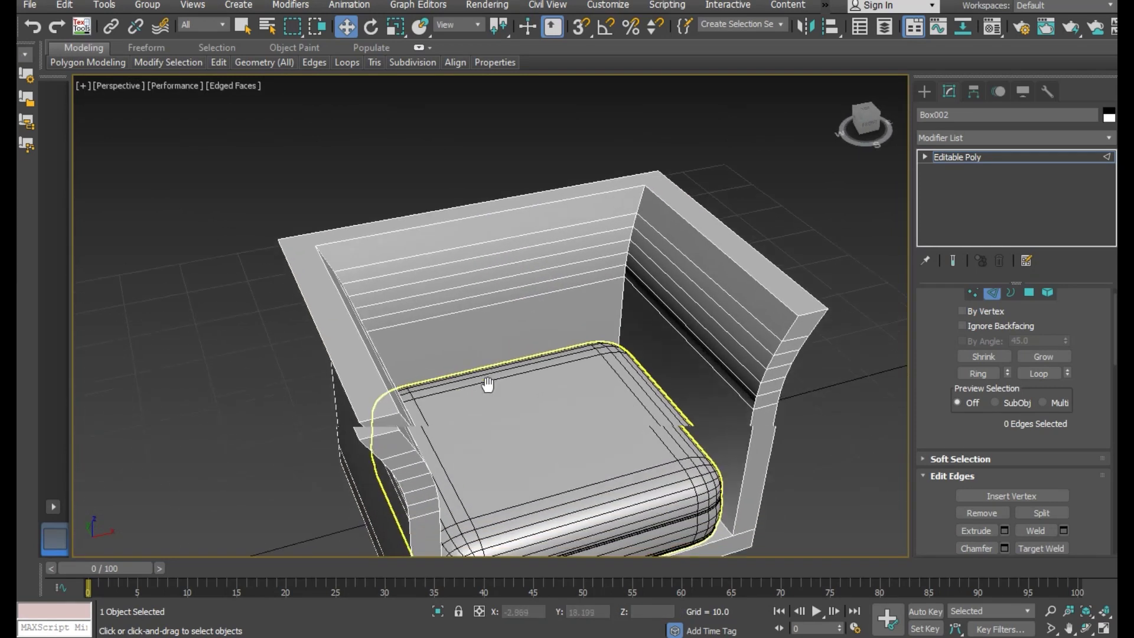
{"action": "left_click", "coordinate": [969, 293]}
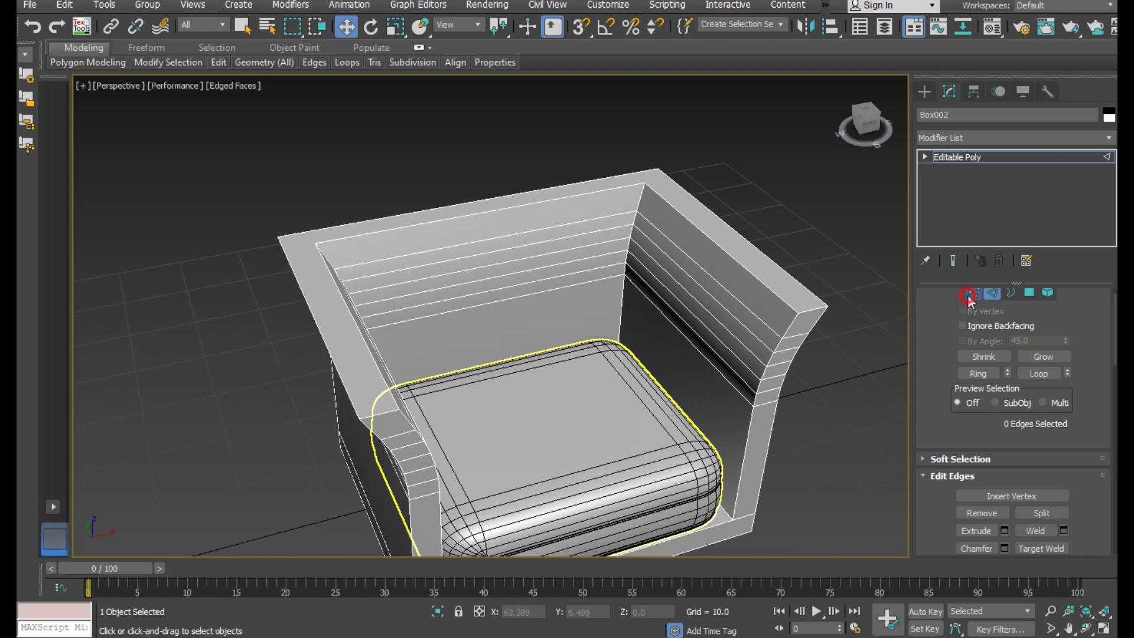
{"action": "left_click", "coordinate": [645, 185]}
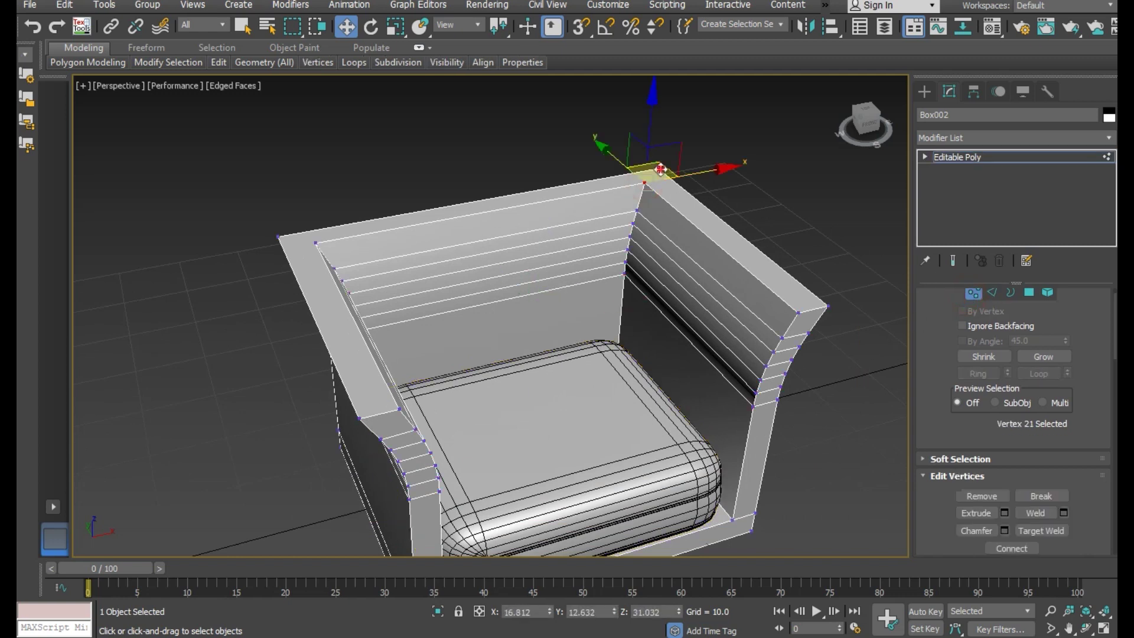
{"action": "left_click", "coordinate": [1013, 549]}
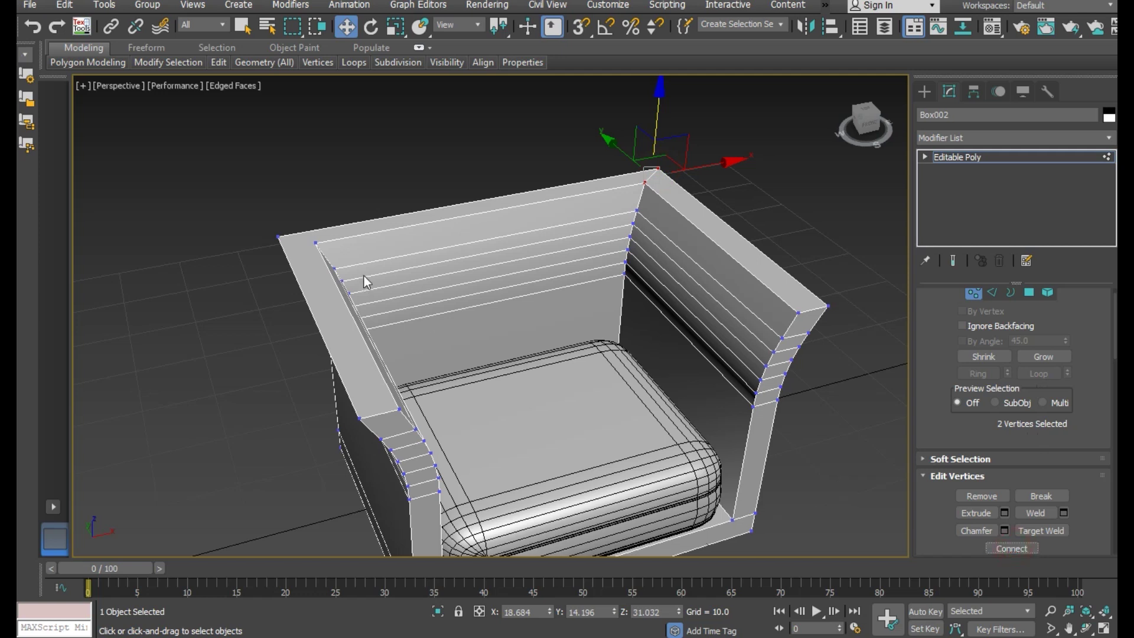
{"action": "left_click", "coordinate": [318, 243]}
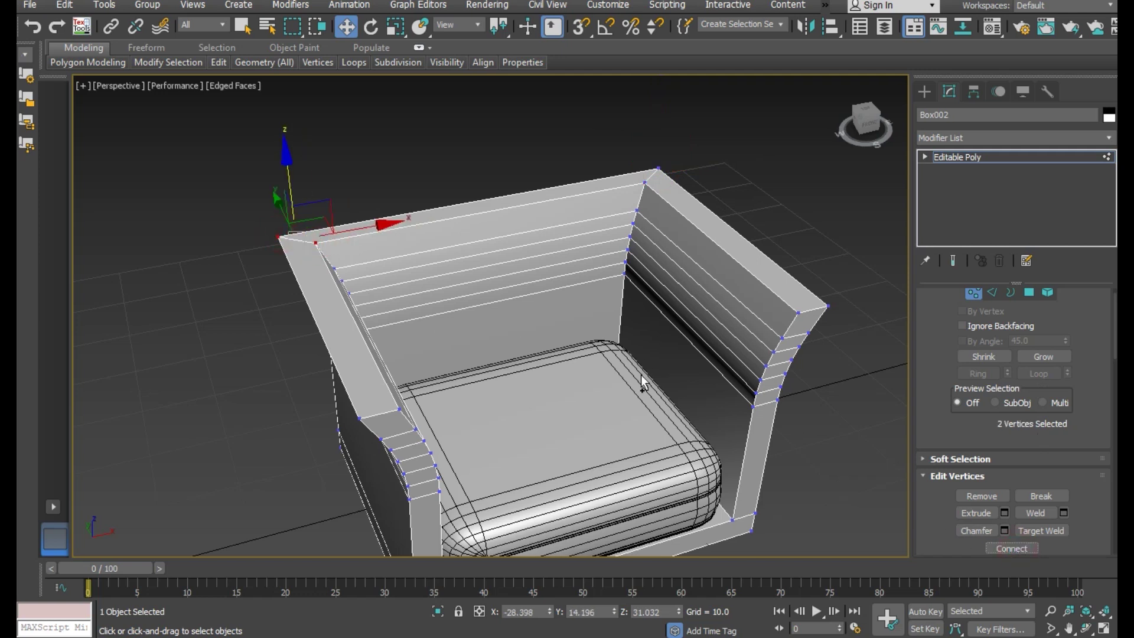
{"action": "mouse_move", "coordinate": [637, 356]}
{"action": "middle_mouse_down", "text": "alt"}
{"action": "mouse_move", "coordinate": [643, 282]}
{"action": "mouse_move", "coordinate": [792, 312]}
{"action": "mouse_move", "coordinate": [785, 376]}
{"action": "mouse_move", "coordinate": [546, 409]}
{"action": "mouse_move", "coordinate": [658, 436]}
{"action": "mouse_move", "coordinate": [689, 531]}
{"action": "middle_mouse_up", "text": "alt"}
{"action": "left_click", "coordinate": [690, 531]}
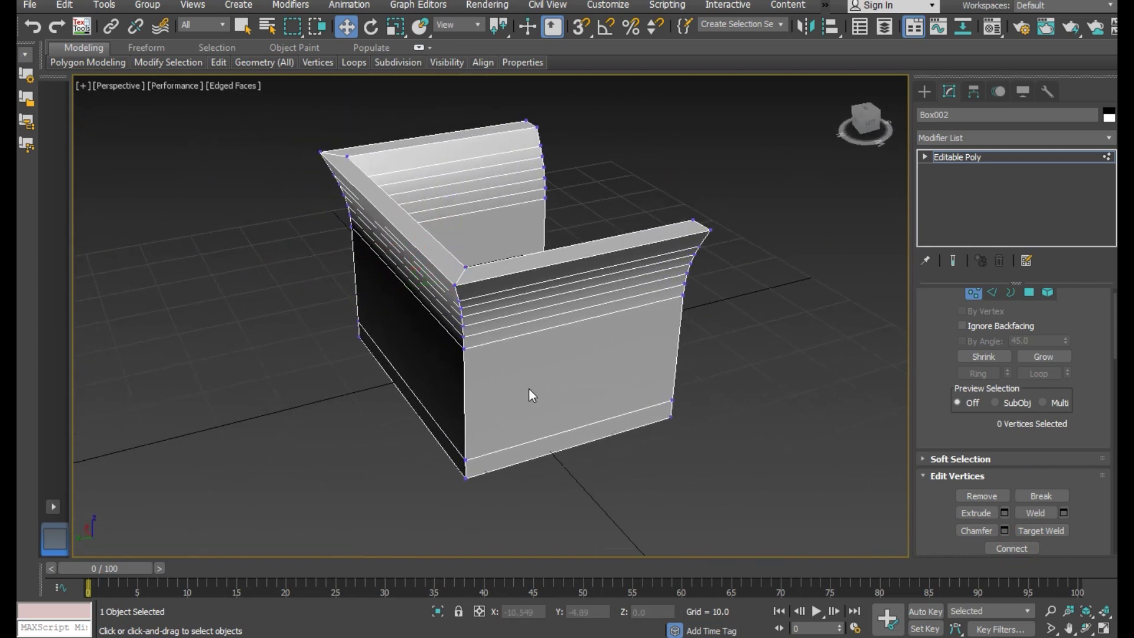
{"action": "scroll", "coordinate": [601, 428], "scroll_direction": "up", "scroll_amount": 2}
{"action": "scroll", "coordinate": [571, 438], "scroll_direction": "up", "scroll_amount": 2}
{"action": "scroll", "coordinate": [520, 443], "scroll_direction": "down", "scroll_amount": 5}
{"action": "scroll", "coordinate": [594, 430], "scroll_direction": "up", "scroll_amount": 5}
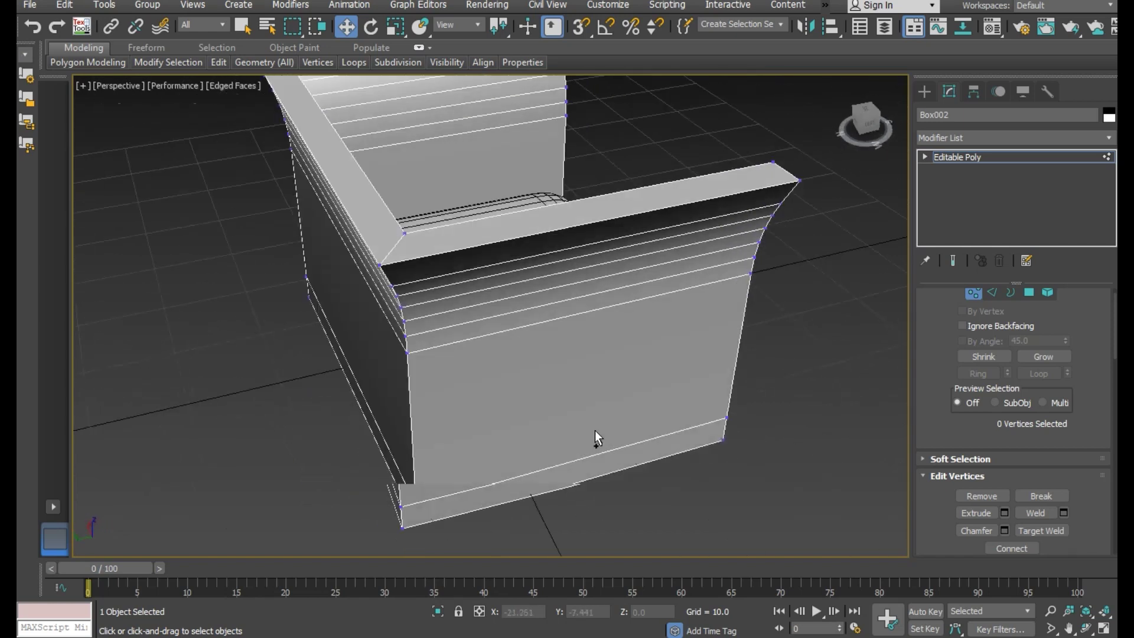
{"action": "middle_click_drag", "start_coordinate": [595, 430], "coordinate": [841, 370], "text": "alt"}
Select both vertical corner edge loops of the armchair.
{"action": "left_click", "coordinate": [994, 295]}
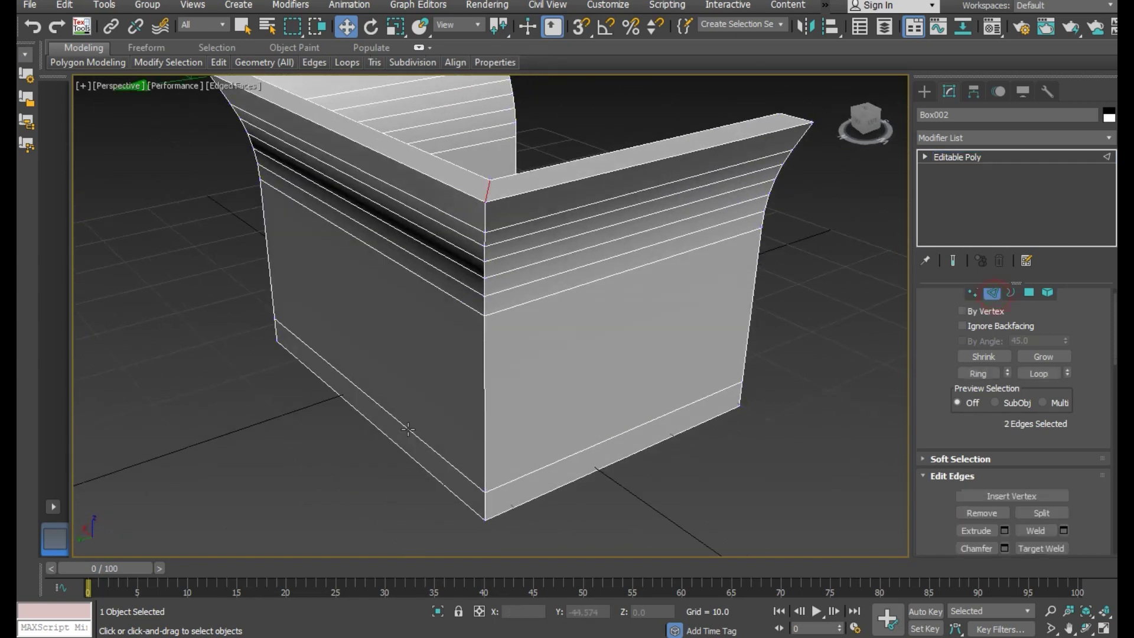
{"action": "double_click", "coordinate": [482, 474]}
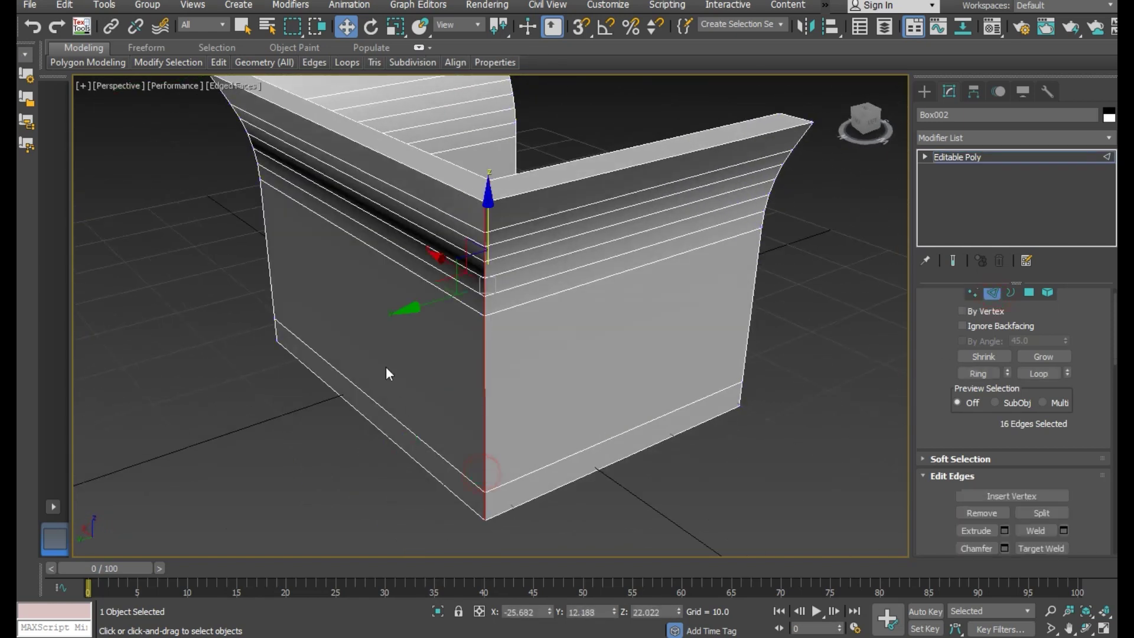
{"action": "double_click", "coordinate": [271, 287], "text": "ctrl"}
{"action": "mouse_move", "coordinate": [359, 313]}
{"action": "middle_mouse_down", "text": "alt"}
{"action": "mouse_move", "coordinate": [708, 435]}
{"action": "mouse_move", "coordinate": [555, 454]}
{"action": "mouse_move", "coordinate": [582, 366]}
{"action": "mouse_move", "coordinate": [645, 369]}
{"action": "middle_mouse_up", "text": "alt"}
{"action": "scroll", "coordinate": [526, 453], "scroll_direction": "down", "scroll_amount": 3}
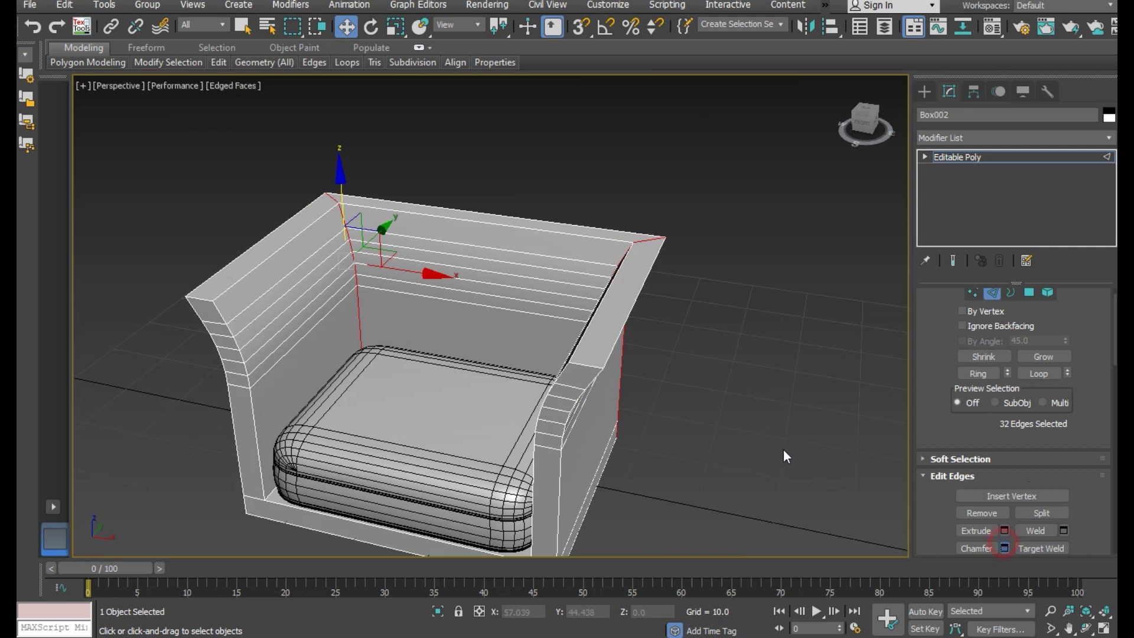
{"action": "mouse_move", "coordinate": [560, 336]}
{"action": "middle_mouse_down", "text": "alt"}
{"action": "mouse_move", "coordinate": [639, 321]}
{"action": "mouse_move", "coordinate": [427, 321]}
{"action": "mouse_move", "coordinate": [483, 308]}
{"action": "mouse_move", "coordinate": [431, 367]}
{"action": "middle_mouse_up", "text": "alt"}
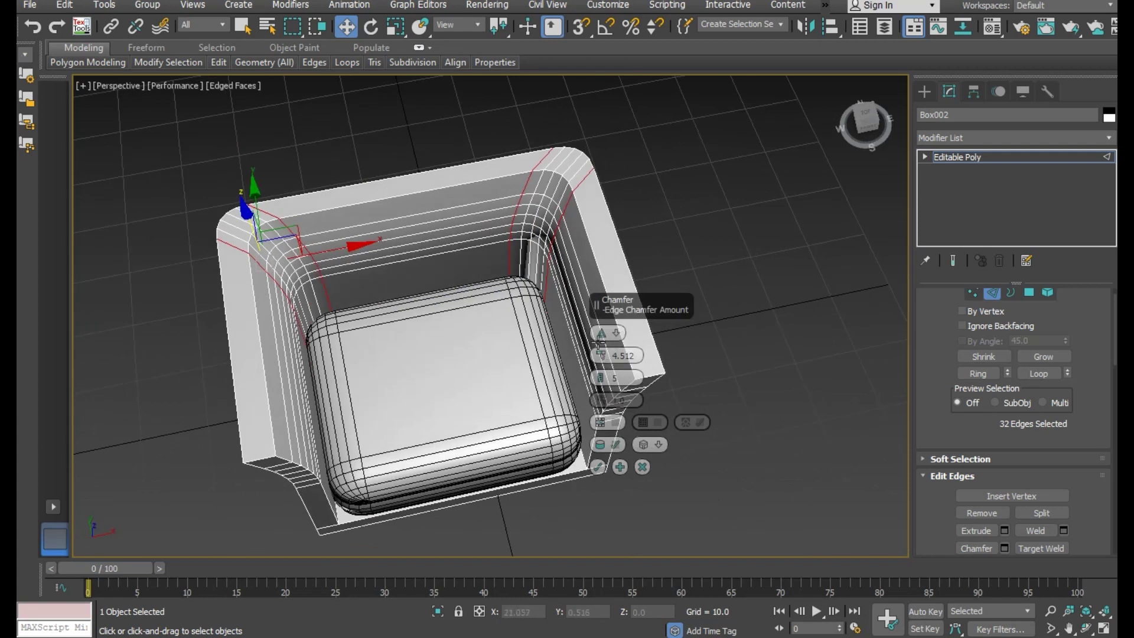
Chamfer the corner edges with amount 7.261, then exit sub-object mode and deselect.
{"action": "left_click_drag", "start_coordinate": [601, 356], "coordinate": [600, 325]}
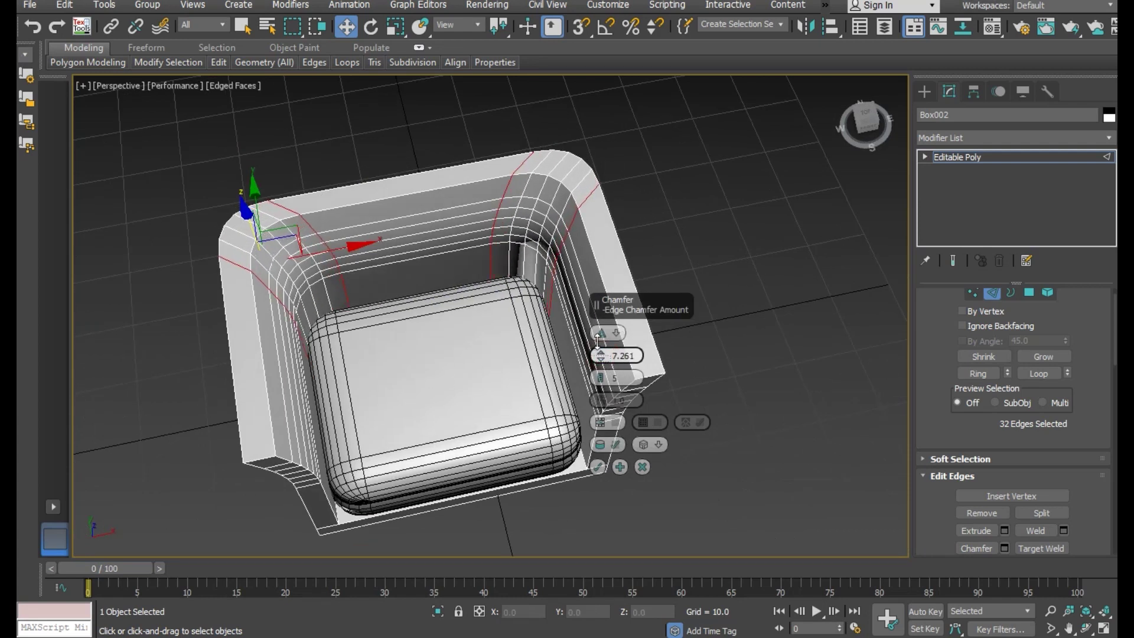
{"action": "mouse_move", "coordinate": [347, 350]}
{"action": "middle_mouse_down", "text": "alt"}
{"action": "mouse_move", "coordinate": [481, 303]}
{"action": "mouse_move", "coordinate": [511, 194]}
{"action": "mouse_move", "coordinate": [427, 326]}
{"action": "mouse_move", "coordinate": [391, 325]}
{"action": "mouse_move", "coordinate": [522, 428]}
{"action": "mouse_move", "coordinate": [445, 406]}
{"action": "mouse_move", "coordinate": [438, 383]}
{"action": "mouse_move", "coordinate": [506, 398]}
{"action": "middle_mouse_up", "text": "alt"}
{"action": "left_click", "coordinate": [592, 469]}
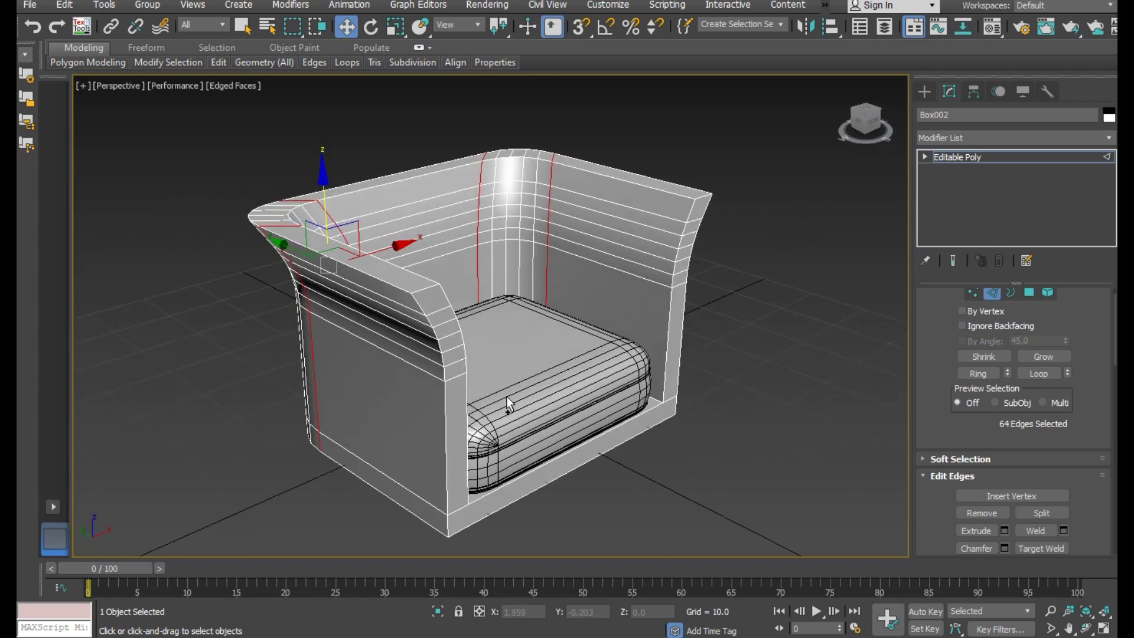
{"action": "left_click", "coordinate": [959, 160]}
{"action": "left_click", "coordinate": [718, 282]}
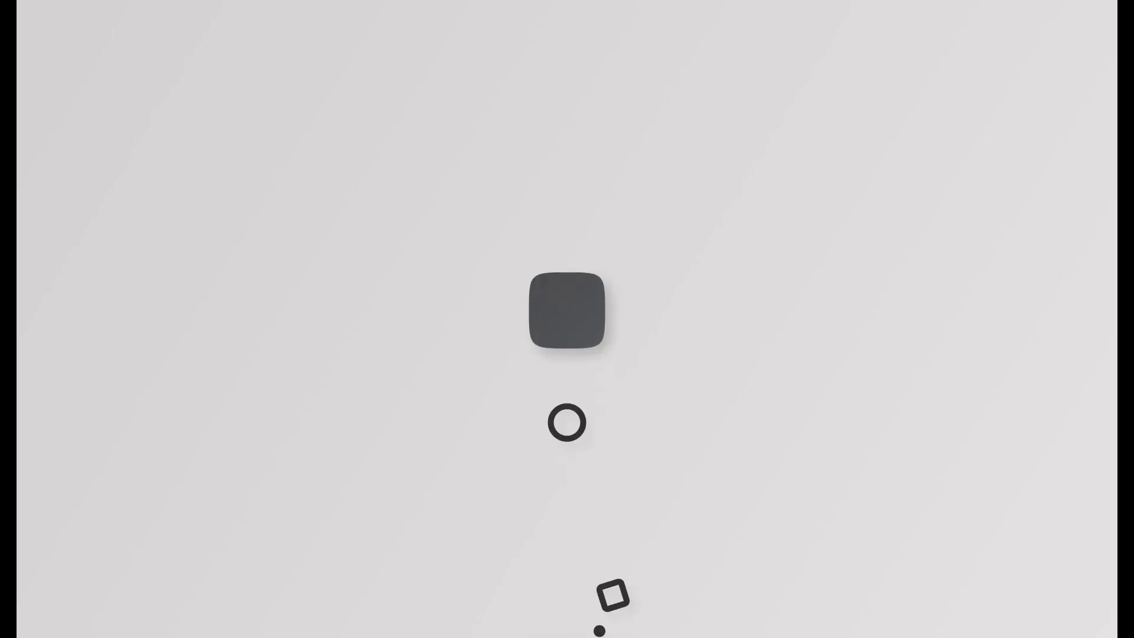